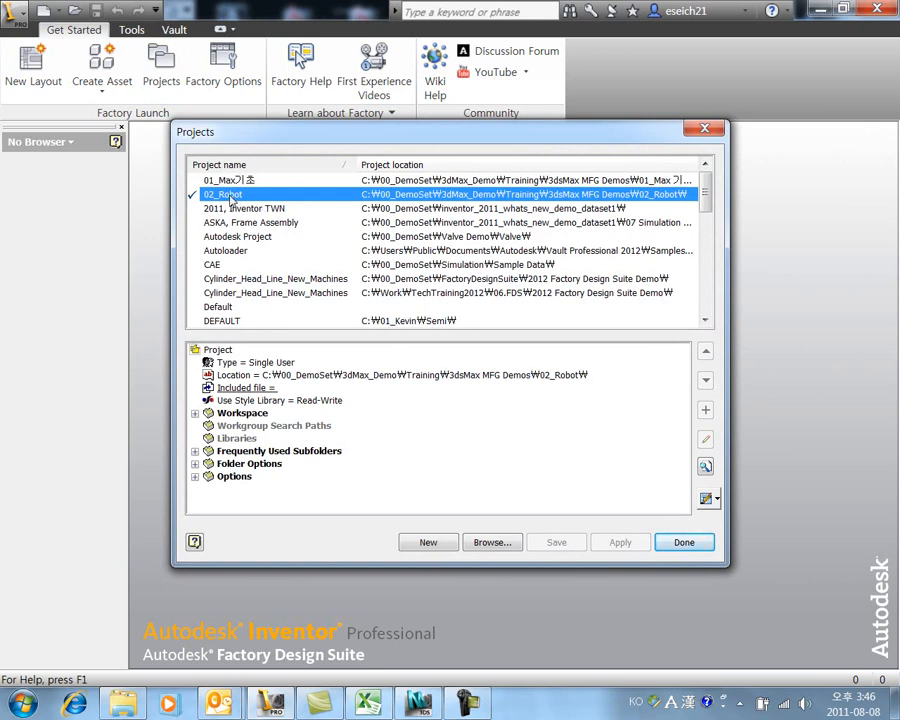
Open the M16iB20 - Sim_Kevin.iam assembly from the 02_Robot project and look over the robot
{"action": "left_click", "coordinate": [666, 541]}
{"action": "left_click", "coordinate": [74, 10]}
{"action": "left_click", "coordinate": [337, 300]}
{"action": "left_click", "coordinate": [339, 316]}
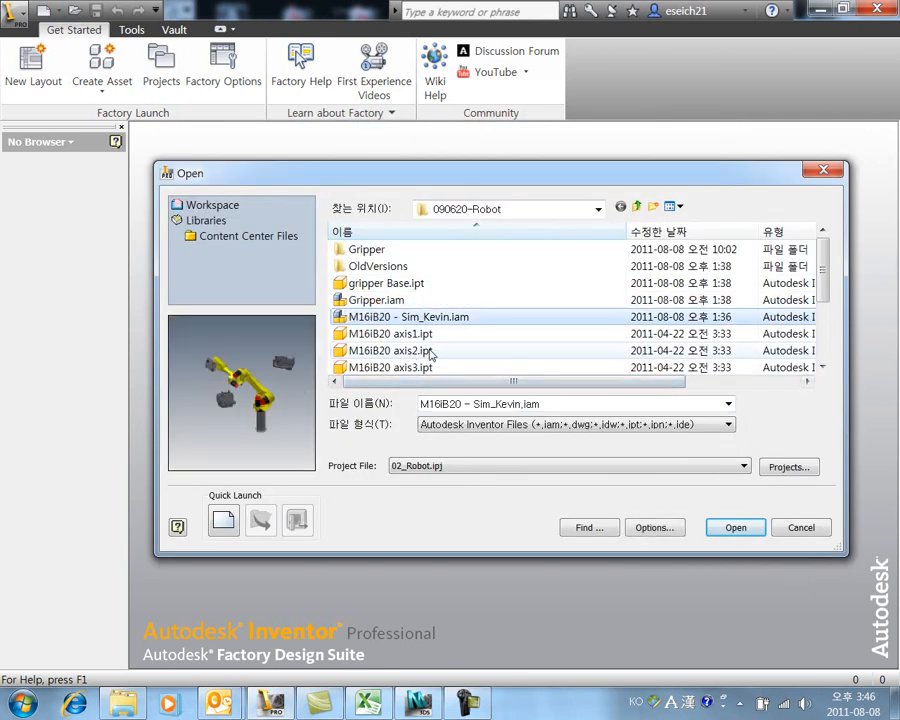
{"action": "left_click", "coordinate": [738, 528]}
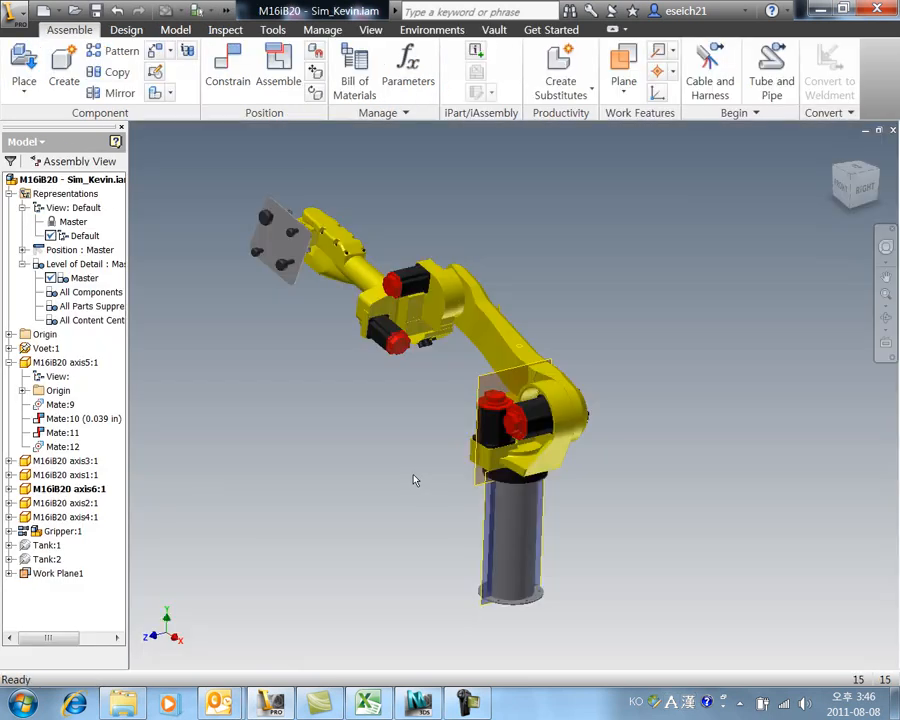
{"action": "middle_click_drag", "start_coordinate": [391, 471], "coordinate": [375, 487]}
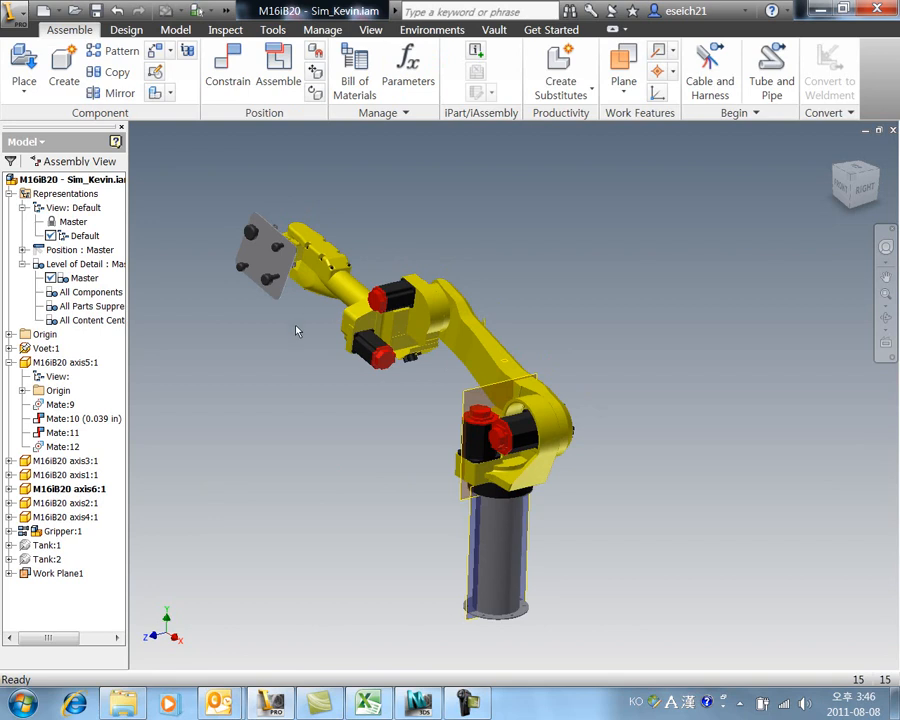
{"action": "middle_click_drag", "start_coordinate": [465, 530], "coordinate": [386, 516]}
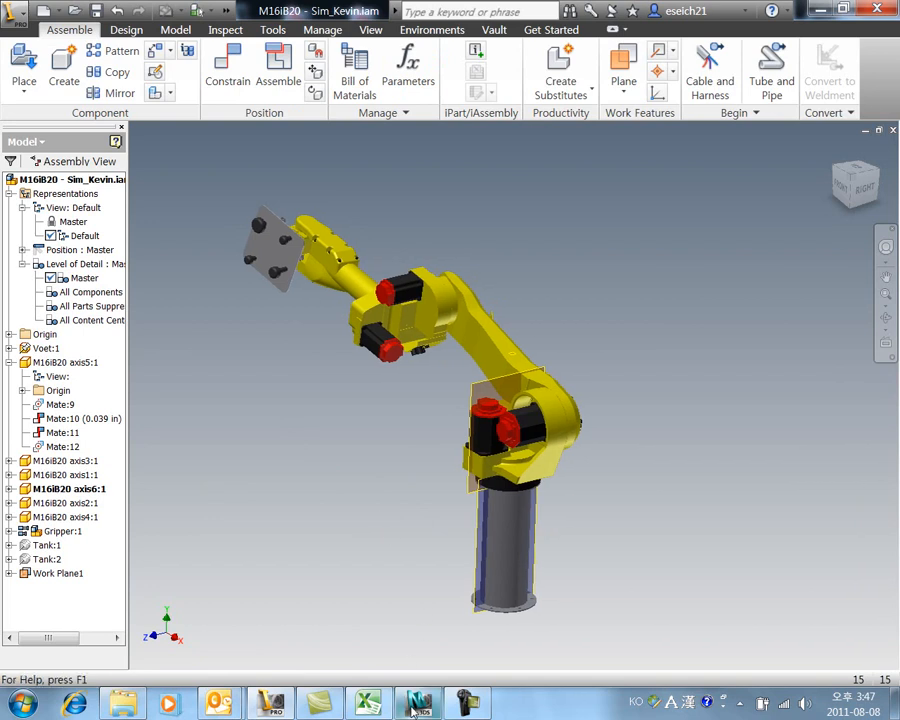
Switch to 3ds Max and start a new scene with the New All option
{"action": "left_click", "coordinate": [413, 706]}
{"action": "middle_click_drag", "start_coordinate": [333, 346], "coordinate": [440, 414]}
{"action": "left_click", "coordinate": [42, 10]}
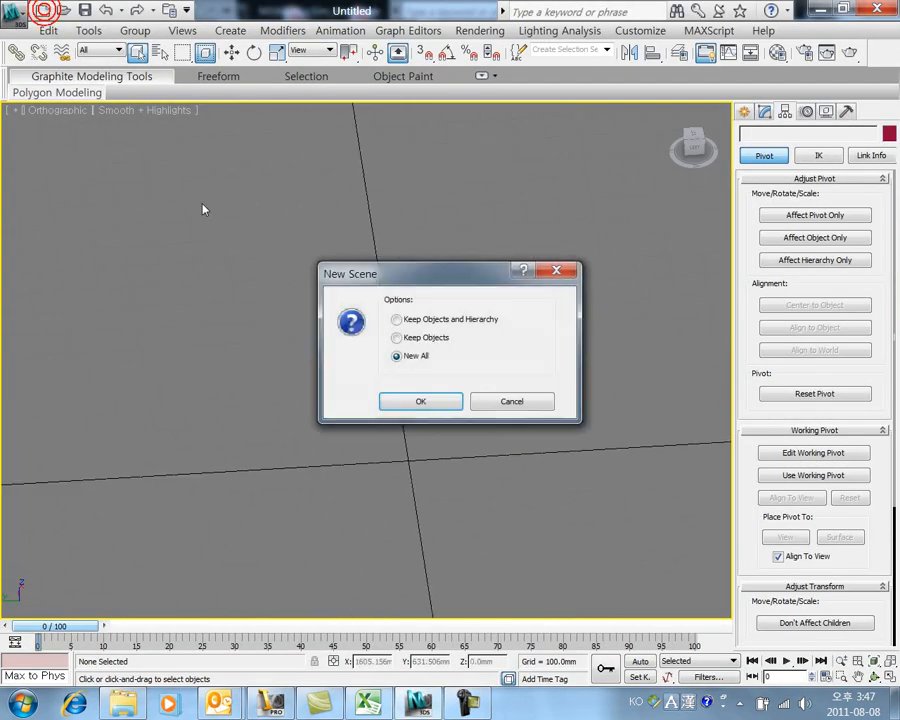
{"action": "left_click", "coordinate": [405, 396]}
Import M16iB20 - Sim_Kevin.iam as body objects, replacing the current scene, with the Y axis as the Inventor vertical direction
{"action": "left_click", "coordinate": [12, 11]}
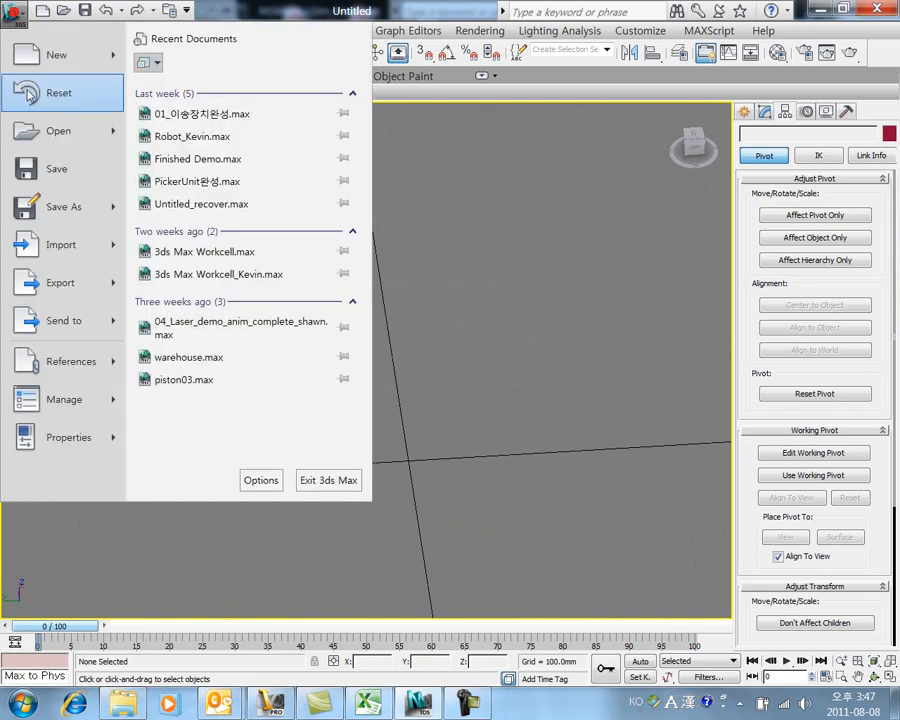
{"action": "left_click", "coordinate": [30, 245]}
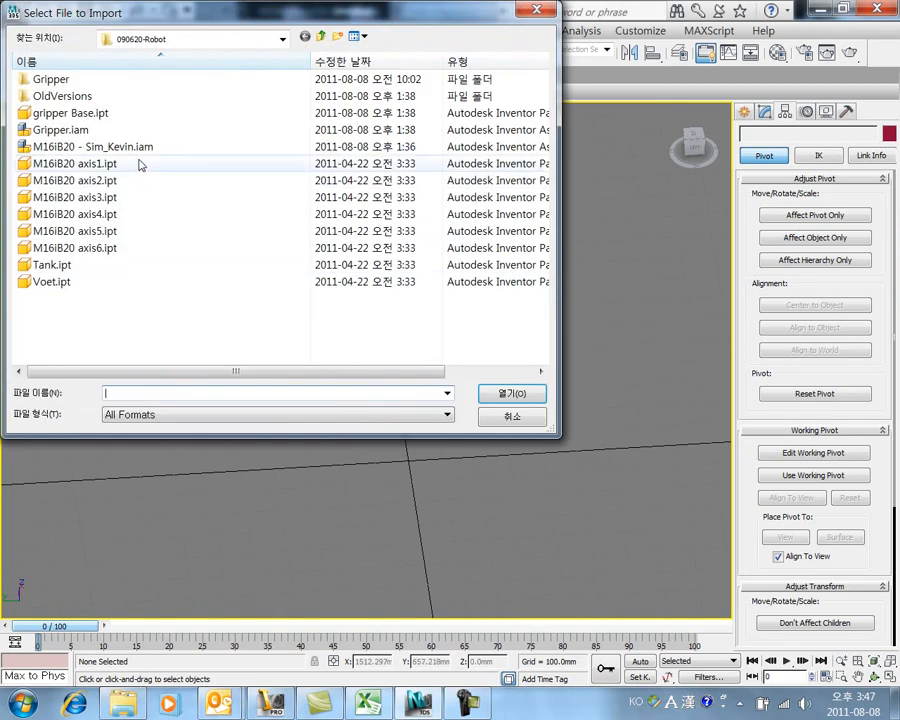
{"action": "left_click", "coordinate": [133, 146]}
{"action": "left_click", "coordinate": [516, 392]}
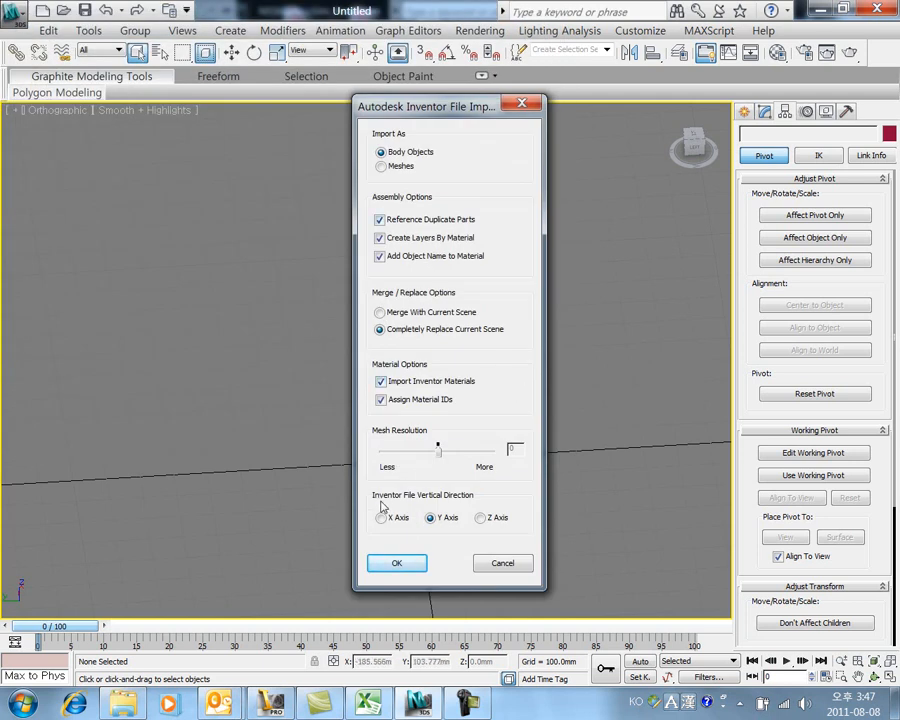
{"action": "left_click", "coordinate": [482, 520]}
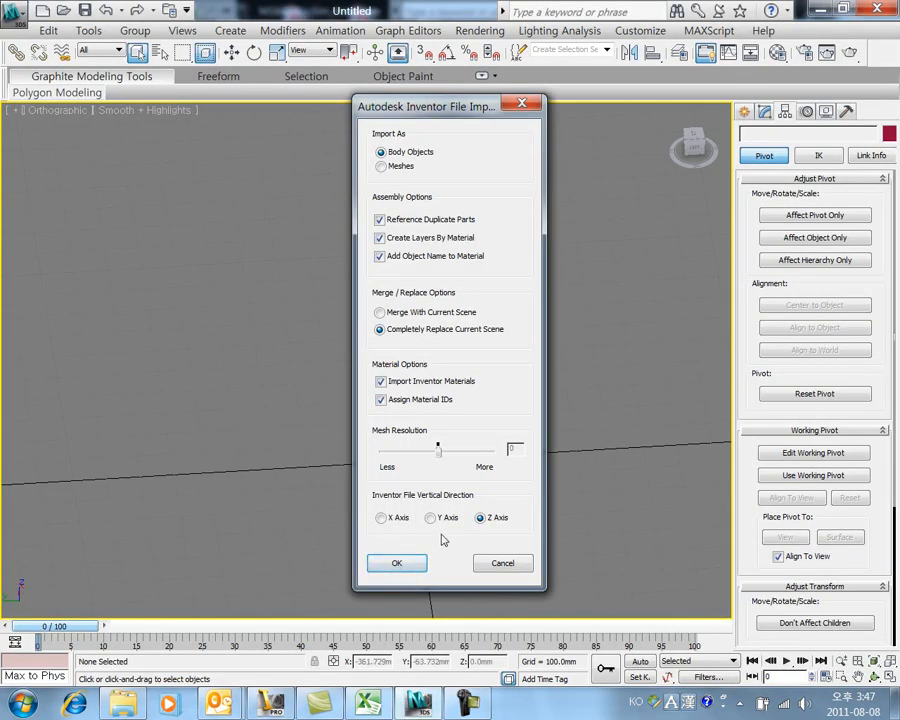
{"action": "left_click", "coordinate": [432, 521]}
{"action": "left_click", "coordinate": [404, 566]}
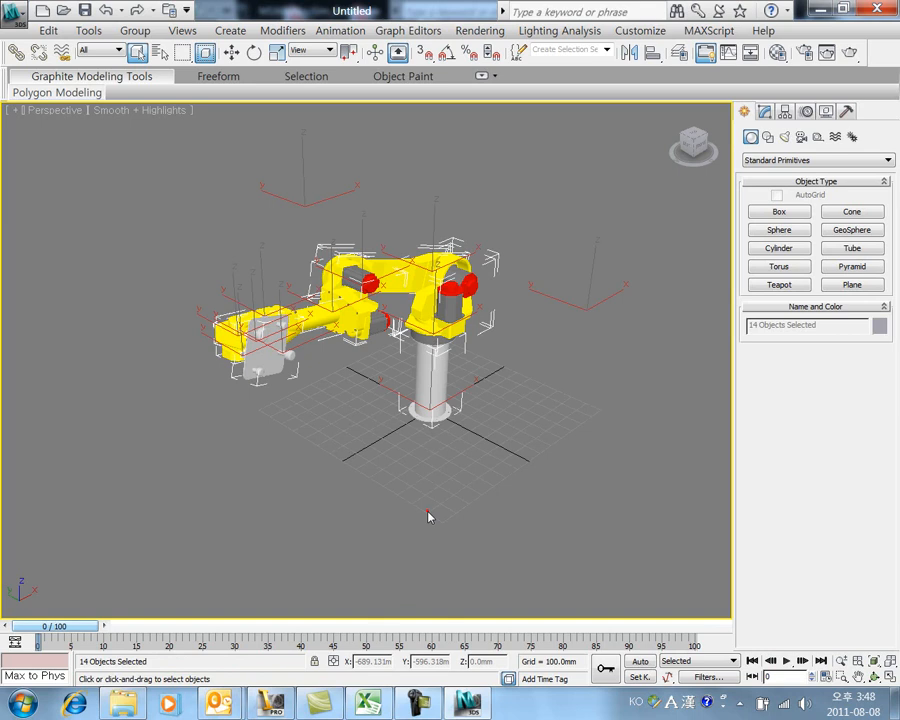
Clear the selection and examine the imported robot in the four-viewport layout and up close in the perspective view
{"action": "left_click", "coordinate": [428, 517]}
{"action": "middle_click_drag", "start_coordinate": [546, 412], "coordinate": [480, 456], "text": "alt"}
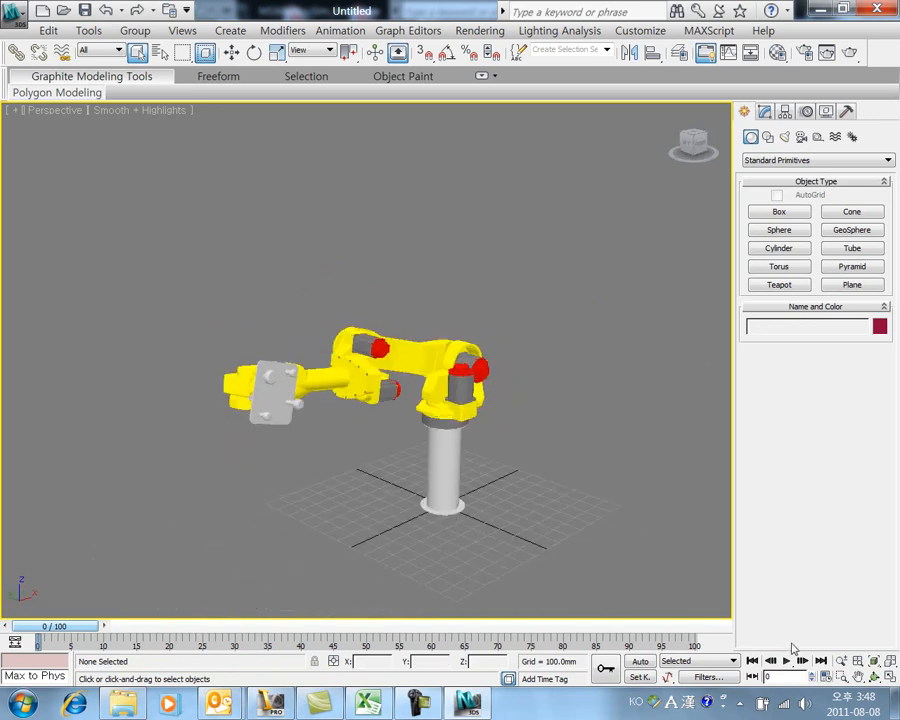
{"action": "key", "text": "alt+w"}
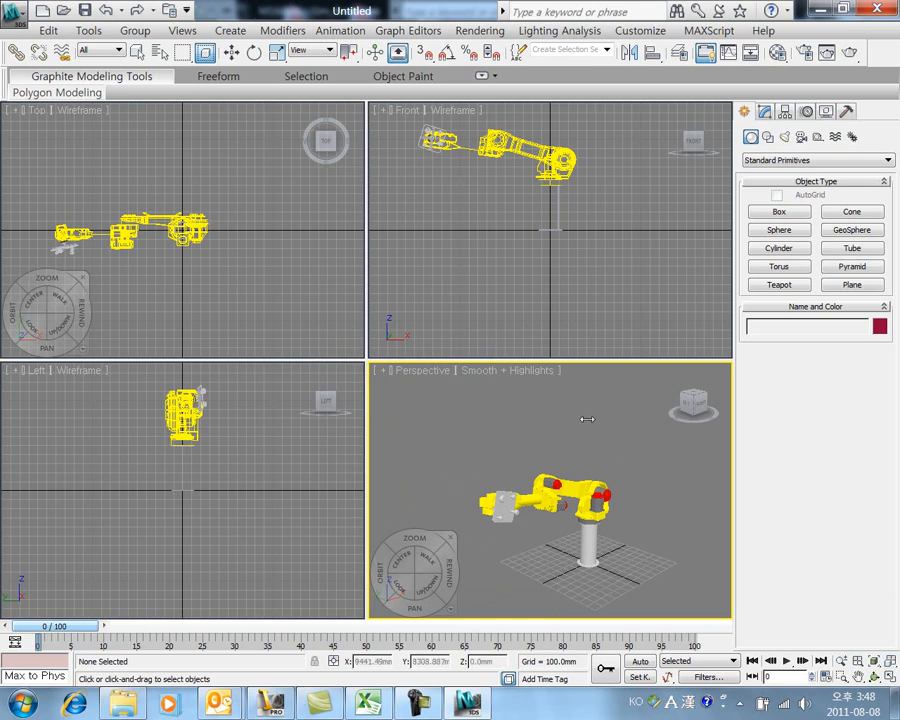
{"action": "left_click", "coordinate": [888, 677]}
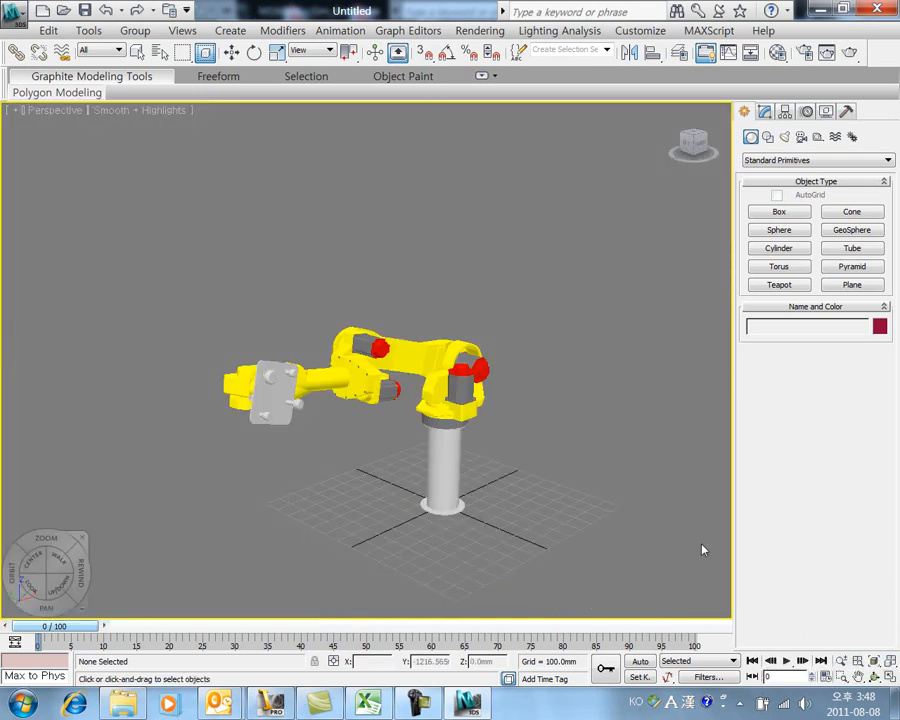
{"action": "scroll", "coordinate": [394, 424], "scroll_direction": "up", "scroll_amount": 6}
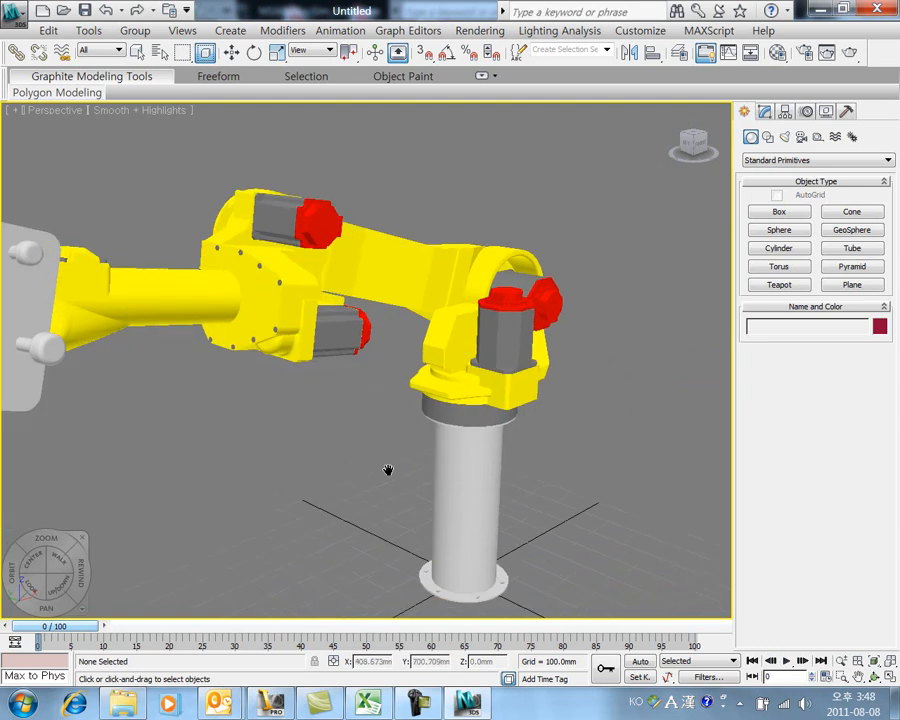
{"action": "scroll", "coordinate": [438, 434], "scroll_direction": "up", "scroll_amount": 4}
{"action": "scroll", "coordinate": [410, 438], "scroll_direction": "down", "scroll_amount": 1}
{"action": "scroll", "coordinate": [426, 438], "scroll_direction": "down", "scroll_amount": 5}
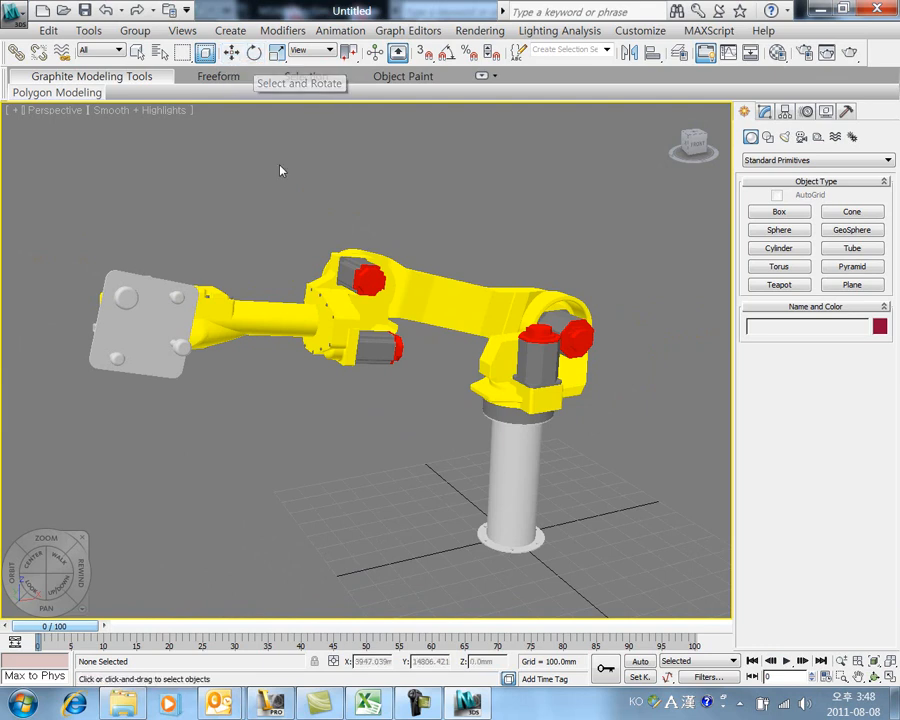
Test the pivot of the M16iB20 axis1 part by rotating it about the vertical Z axis, undo the rotation and deselect it
{"action": "left_click", "coordinate": [255, 53]}
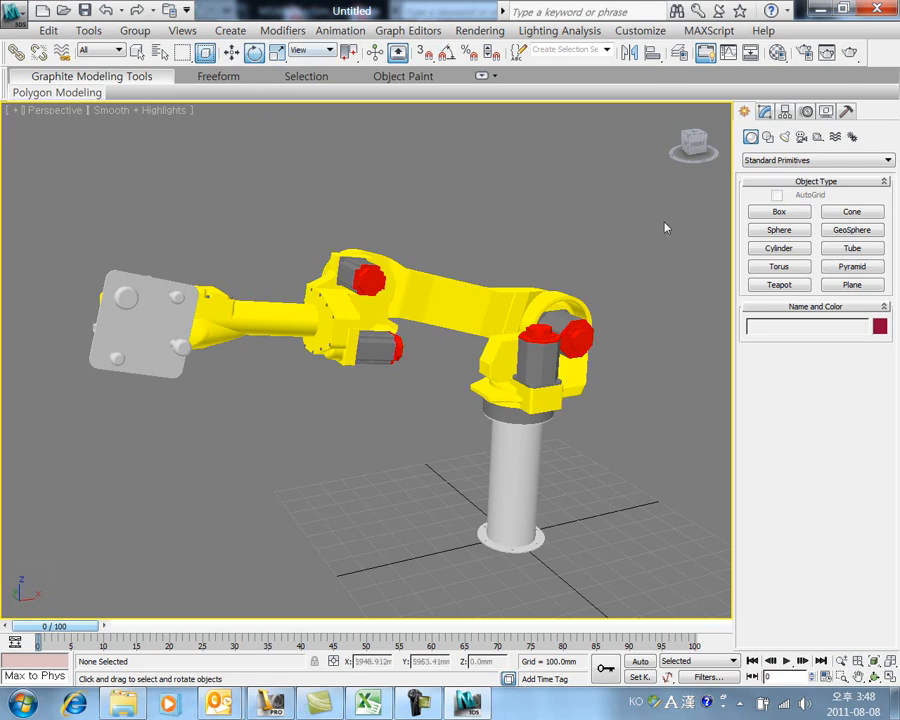
{"action": "left_click", "coordinate": [531, 377]}
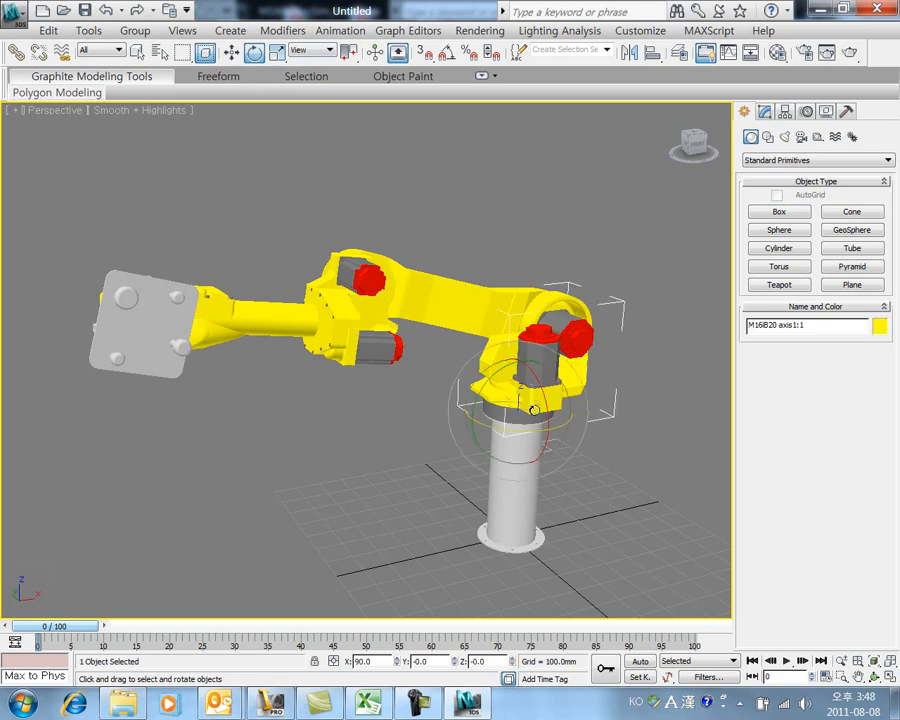
{"action": "left_click_drag", "start_coordinate": [563, 425], "coordinate": [391, 445]}
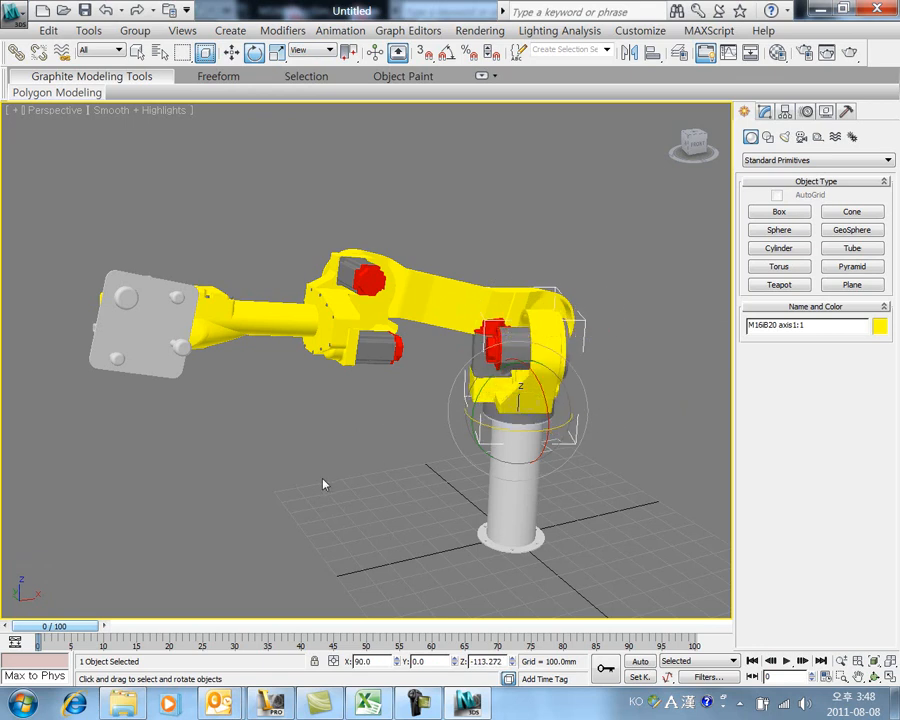
{"action": "key", "text": "ctrl+z"}
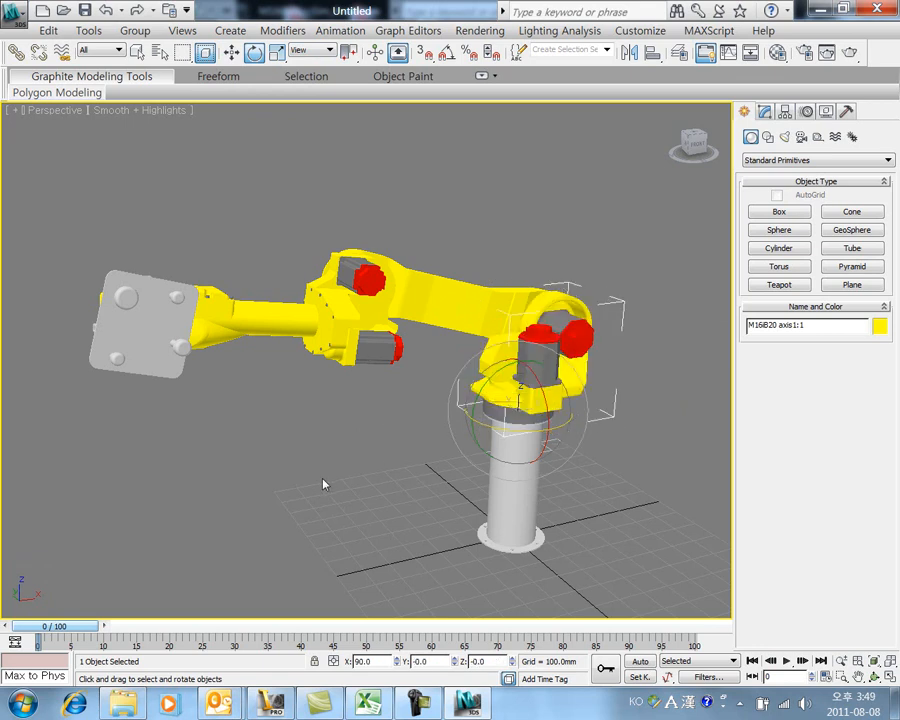
{"action": "left_click", "coordinate": [365, 447]}
Select the M16iB20 axis2 arm and examine where its rotation pivot sits at the shoulder joint
{"action": "middle_click_drag", "start_coordinate": [425, 430], "coordinate": [388, 439], "text": "alt"}
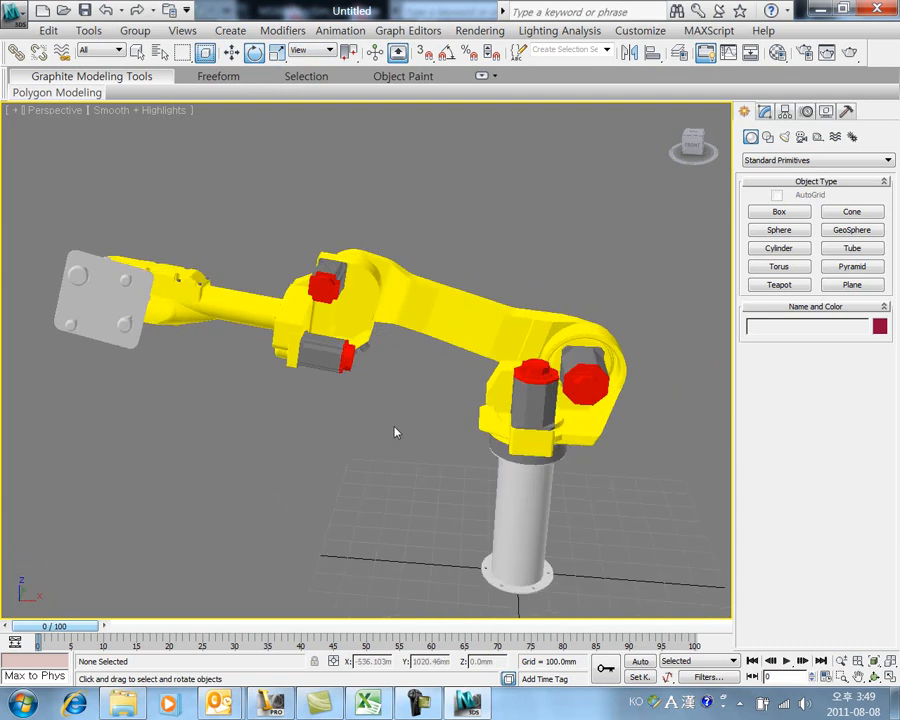
{"action": "left_click", "coordinate": [465, 328]}
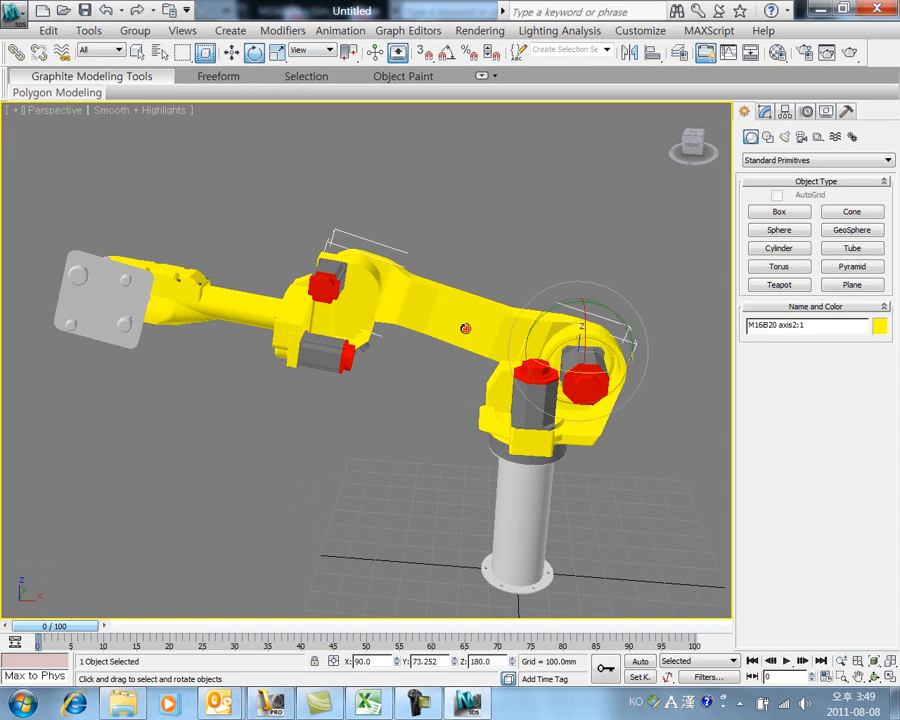
{"action": "middle_click_drag", "start_coordinate": [589, 385], "coordinate": [466, 374], "text": "alt"}
{"action": "scroll", "coordinate": [506, 404], "scroll_direction": "up", "scroll_amount": 3}
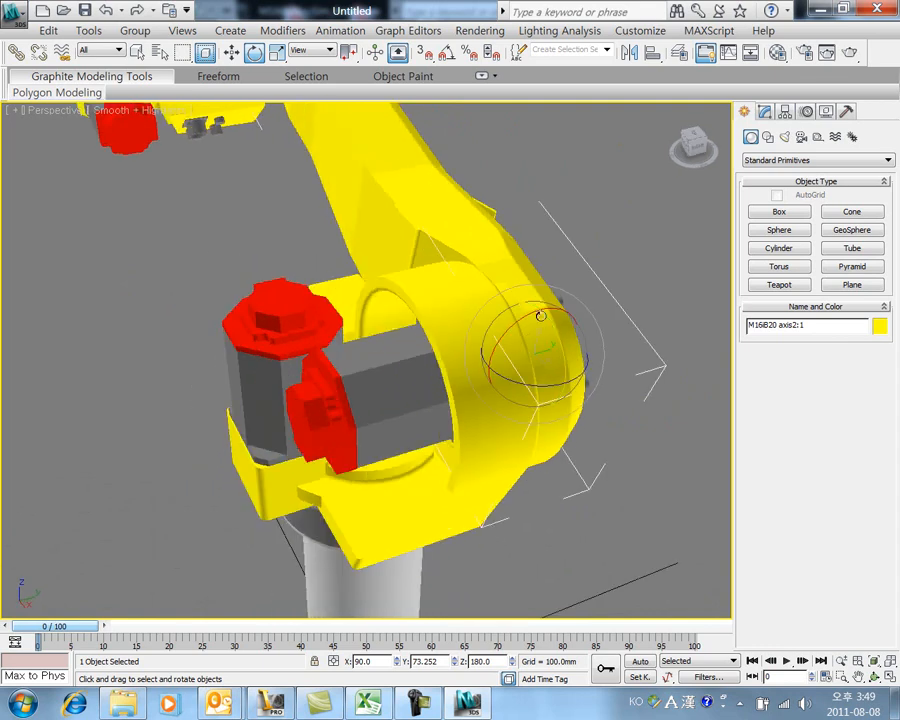
{"action": "middle_click_drag", "start_coordinate": [546, 376], "coordinate": [522, 342], "text": "alt"}
{"action": "scroll", "coordinate": [402, 275], "scroll_direction": "down", "scroll_amount": 4}
{"action": "middle_click_drag", "start_coordinate": [338, 284], "coordinate": [352, 324]}
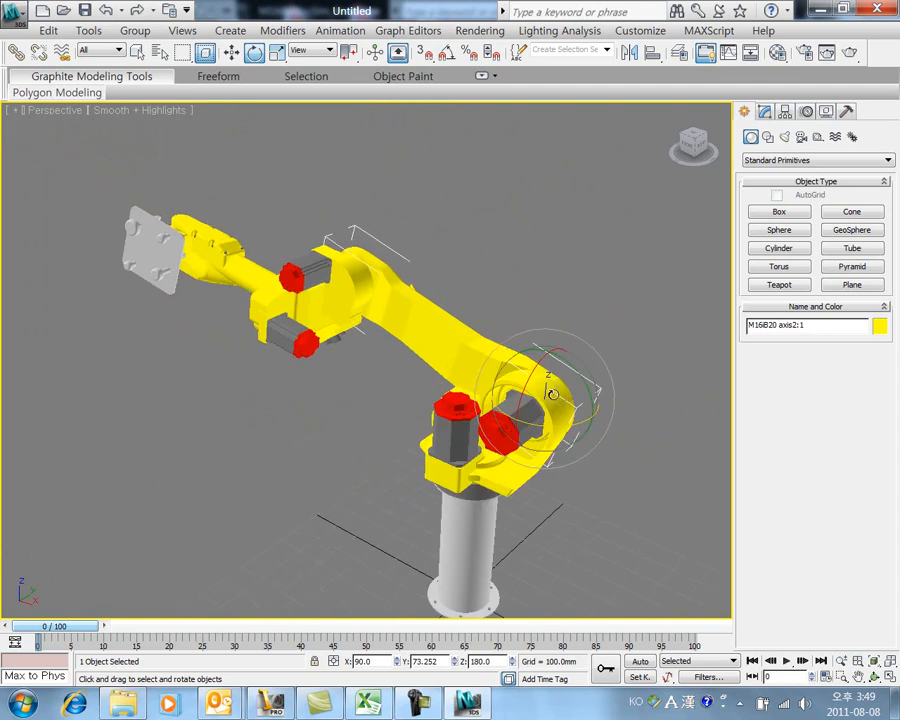
Switch to Inventor, open the M16iB20 axis2 part without feature recognition and locate its origin Center Point
{"action": "left_click", "coordinate": [270, 703]}
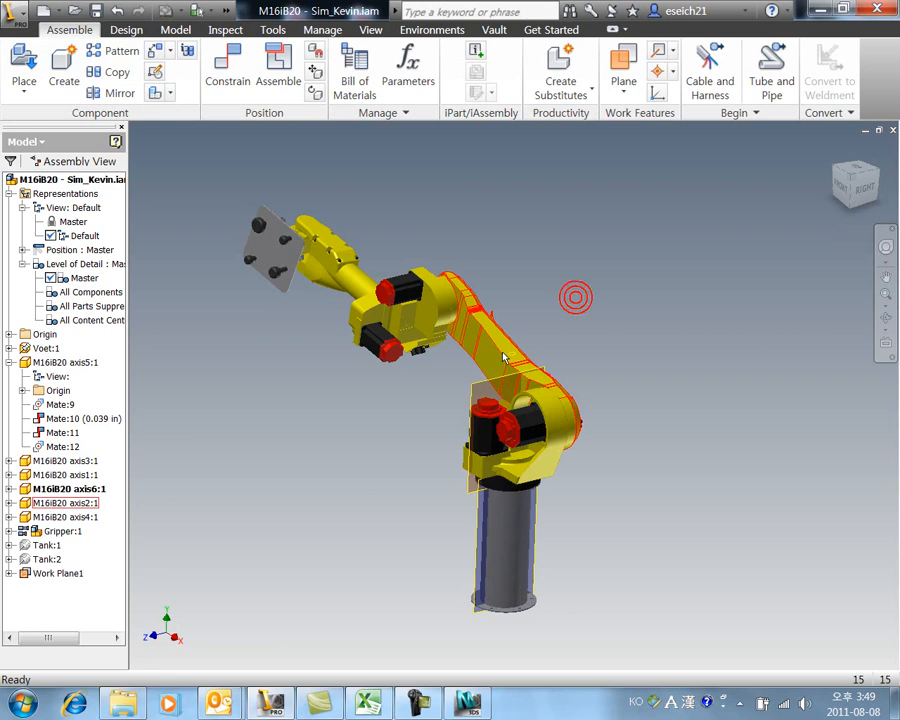
{"action": "right_click", "coordinate": [506, 312]}
{"action": "left_click", "coordinate": [506, 313]}
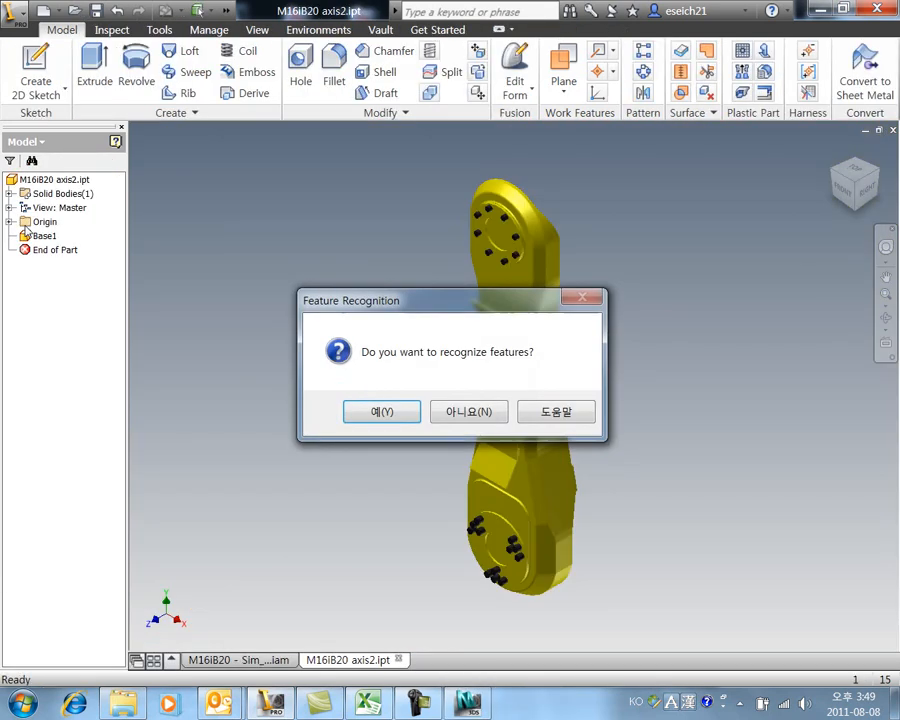
{"action": "left_click", "coordinate": [458, 410]}
{"action": "left_click", "coordinate": [10, 221]}
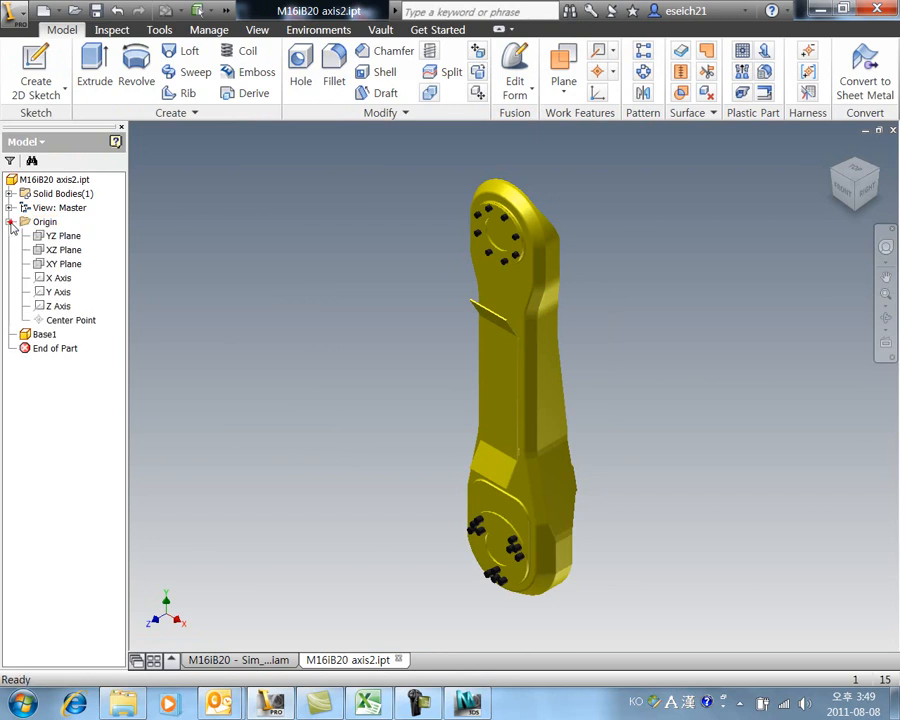
{"action": "left_click", "coordinate": [52, 321]}
{"action": "middle_click_drag", "start_coordinate": [415, 574], "coordinate": [425, 527]}
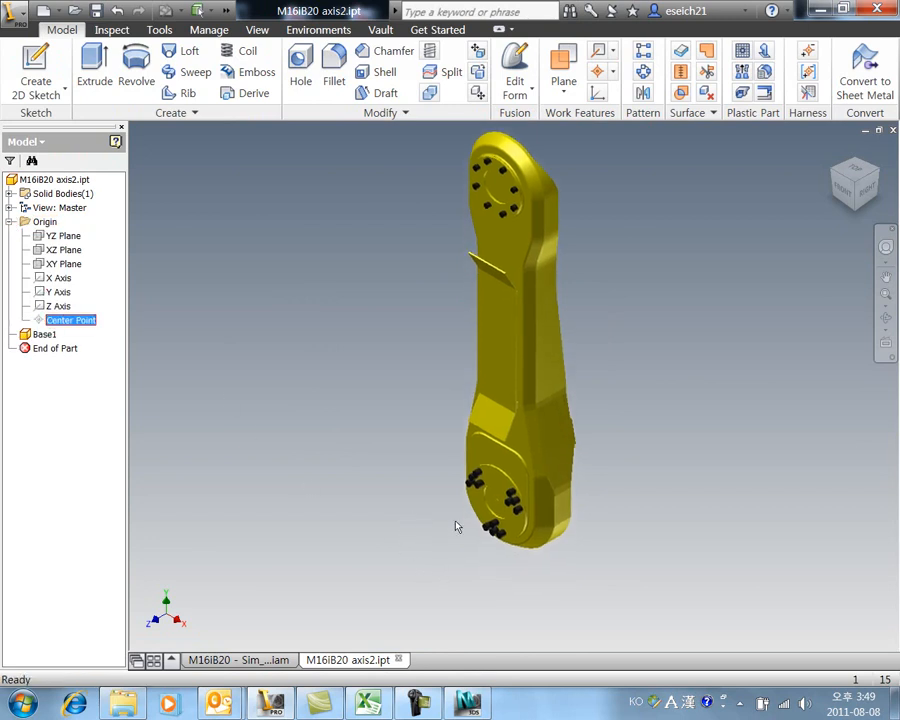
{"action": "key", "text": "alt"}
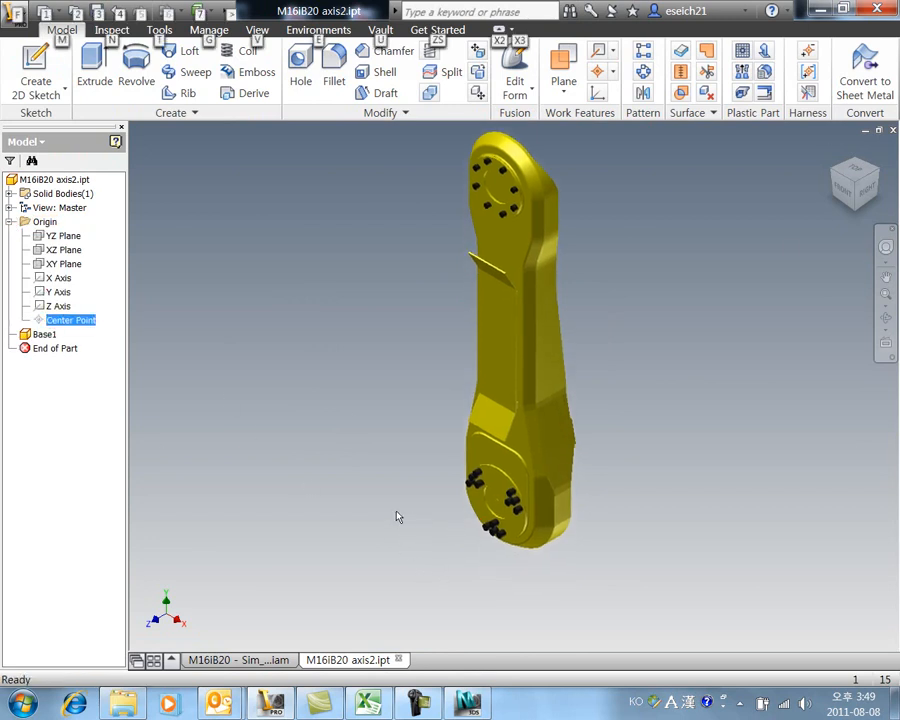
Return to 3ds Max and compare the axis2 arm's pivot position with the part's origin in Inventor
{"action": "left_click", "coordinate": [470, 706]}
{"action": "middle_click_drag", "start_coordinate": [553, 502], "coordinate": [531, 501], "text": "alt"}
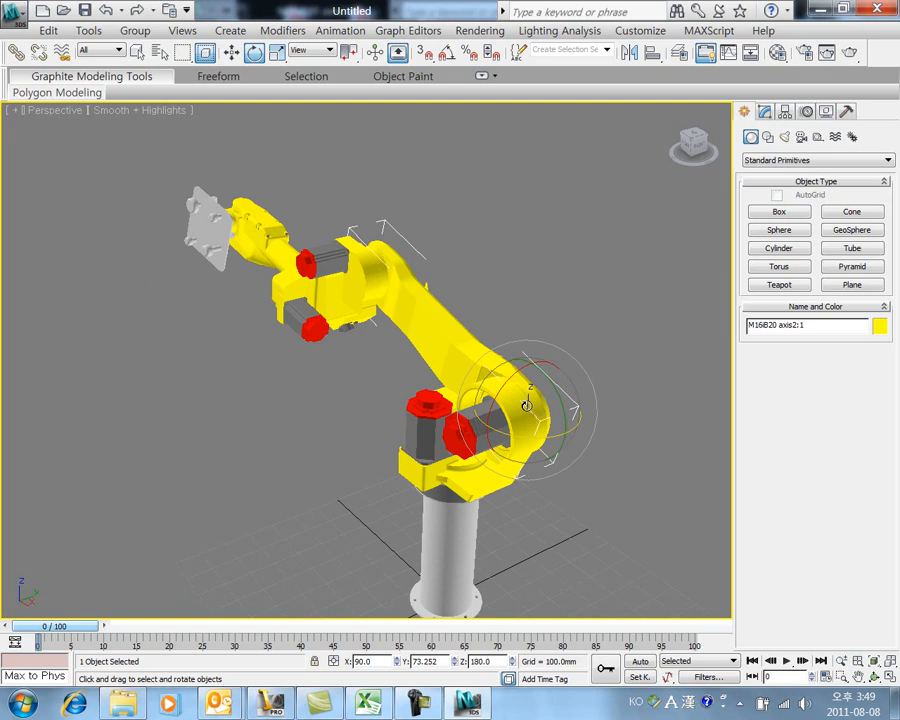
{"action": "middle_click_drag", "start_coordinate": [299, 372], "coordinate": [503, 409], "text": "alt"}
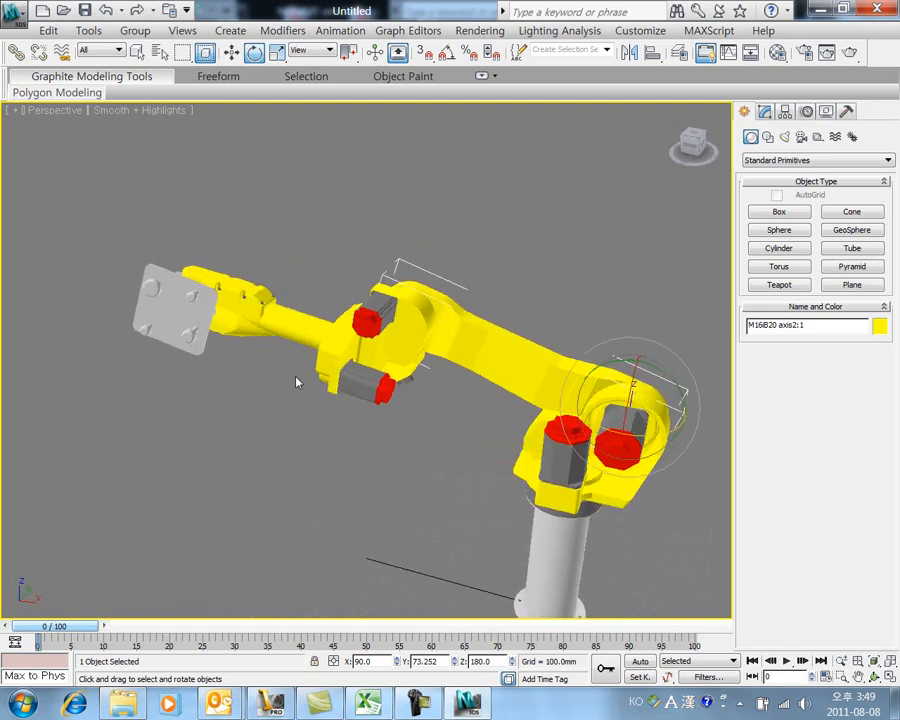
{"action": "middle_click_drag", "start_coordinate": [299, 436], "coordinate": [268, 366]}
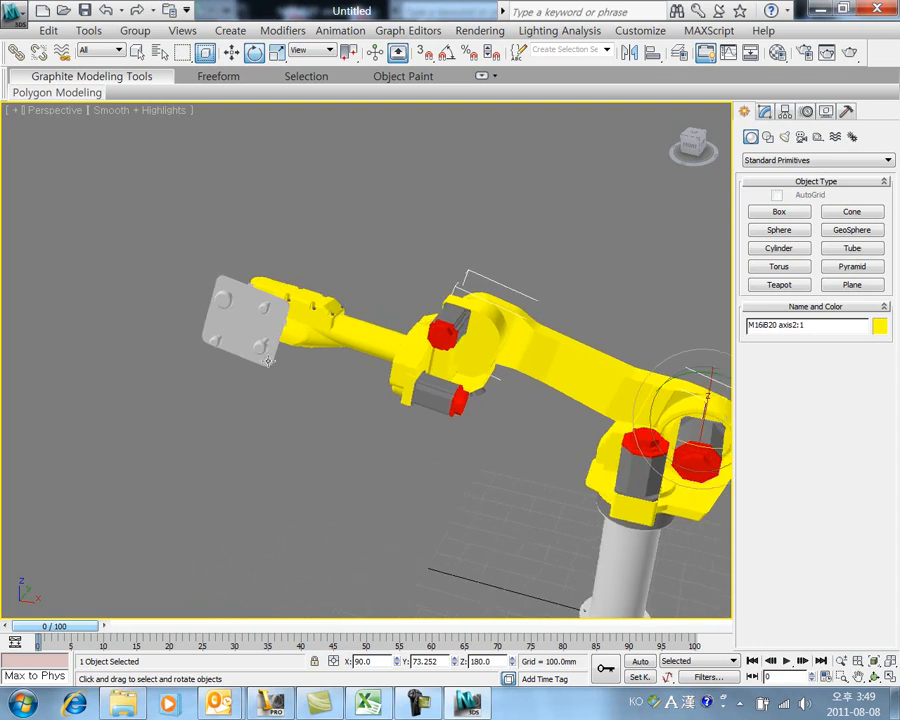
Select the gripper base plate and examine its pivot position relative to the wrist flange from several angles
{"action": "left_click", "coordinate": [265, 336]}
{"action": "middle_click_drag", "start_coordinate": [330, 454], "coordinate": [418, 490]}
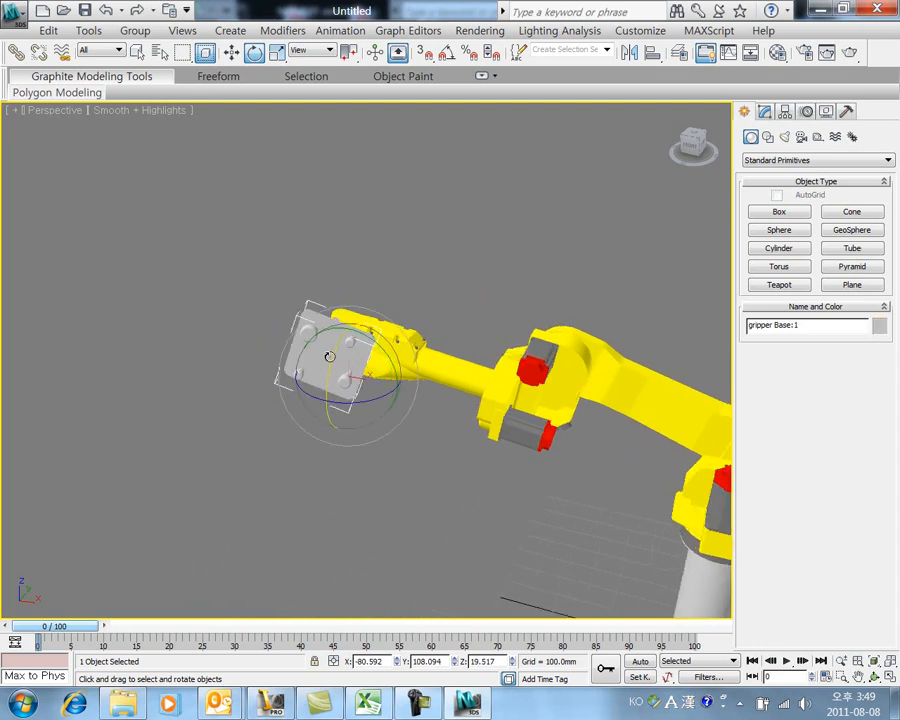
{"action": "scroll", "coordinate": [349, 376], "scroll_direction": "up", "scroll_amount": 5}
{"action": "middle_click_drag", "start_coordinate": [415, 389], "coordinate": [432, 445], "text": "alt"}
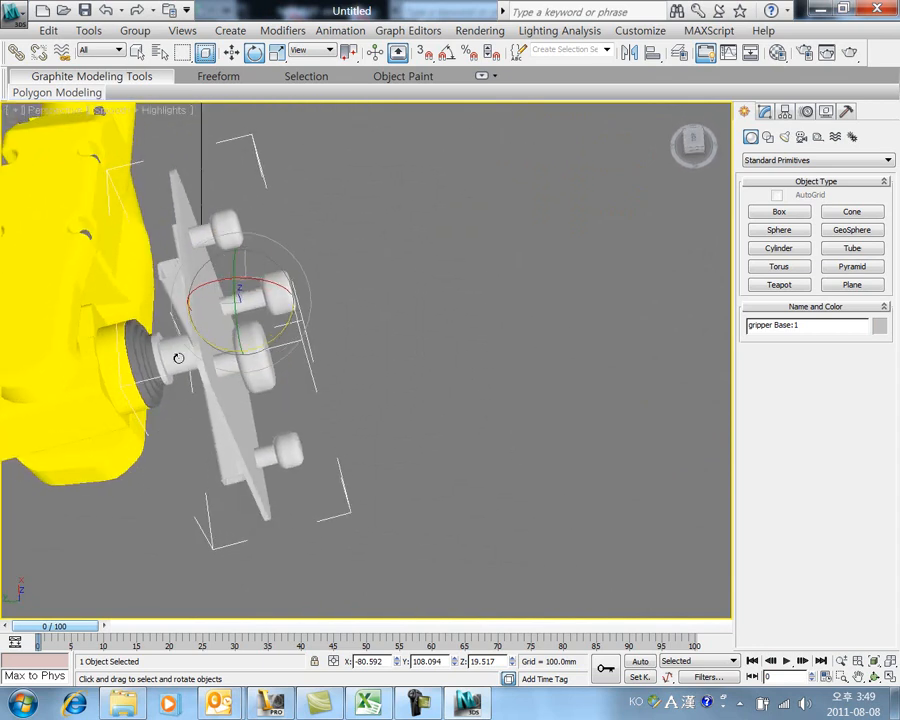
{"action": "middle_click_drag", "start_coordinate": [176, 357], "coordinate": [261, 378], "text": "alt"}
{"action": "scroll", "coordinate": [261, 378], "scroll_direction": "up", "scroll_amount": 5}
{"action": "scroll", "coordinate": [191, 414], "scroll_direction": "up", "scroll_amount": 2}
{"action": "middle_click_drag", "start_coordinate": [191, 414], "coordinate": [450, 370]}
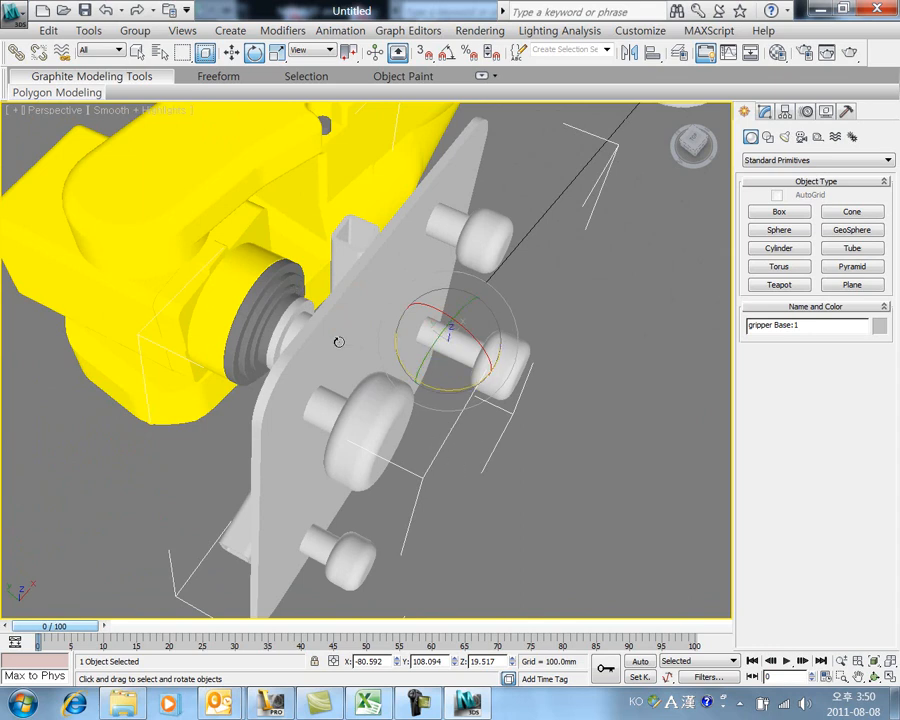
{"action": "middle_click_drag", "start_coordinate": [480, 490], "coordinate": [493, 437], "text": "alt"}
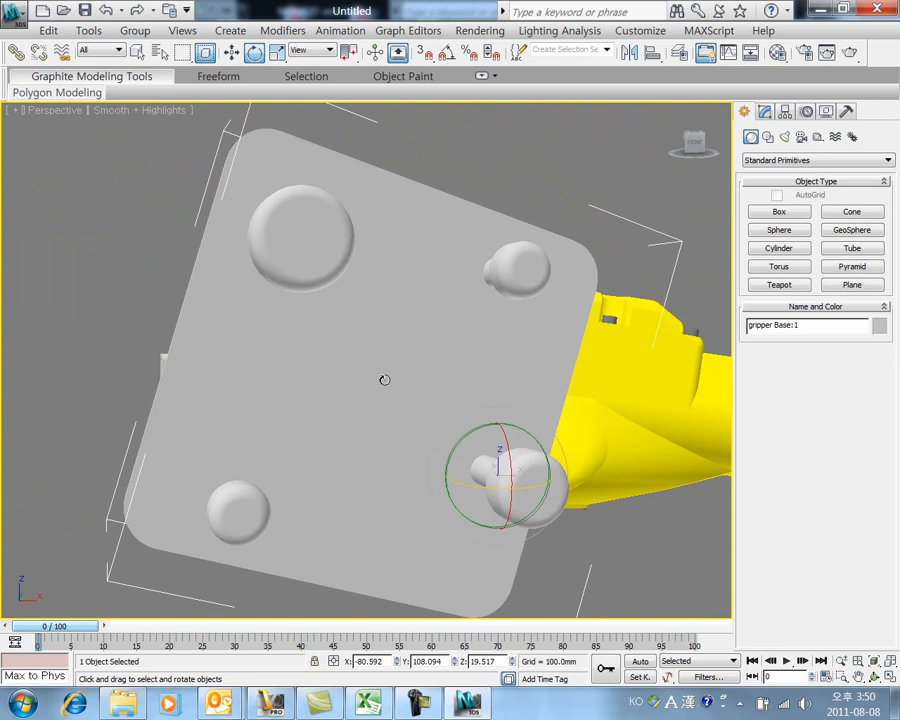
Centre the gripper base plate's pivot on the object, affecting the pivot only
{"action": "middle_click_drag", "start_coordinate": [424, 397], "coordinate": [435, 399], "text": "alt"}
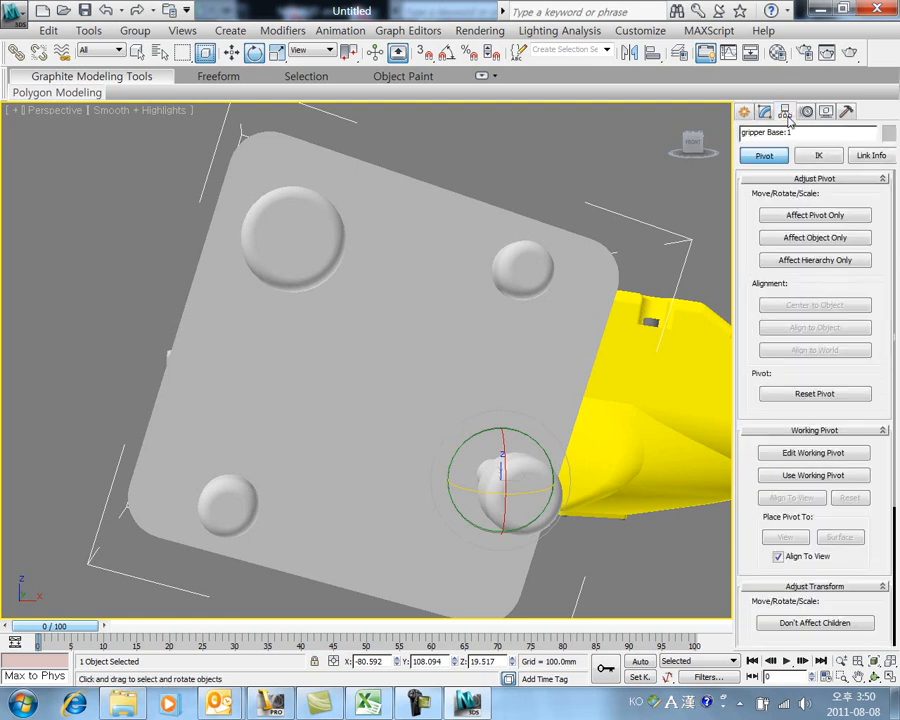
{"action": "left_click", "coordinate": [768, 157]}
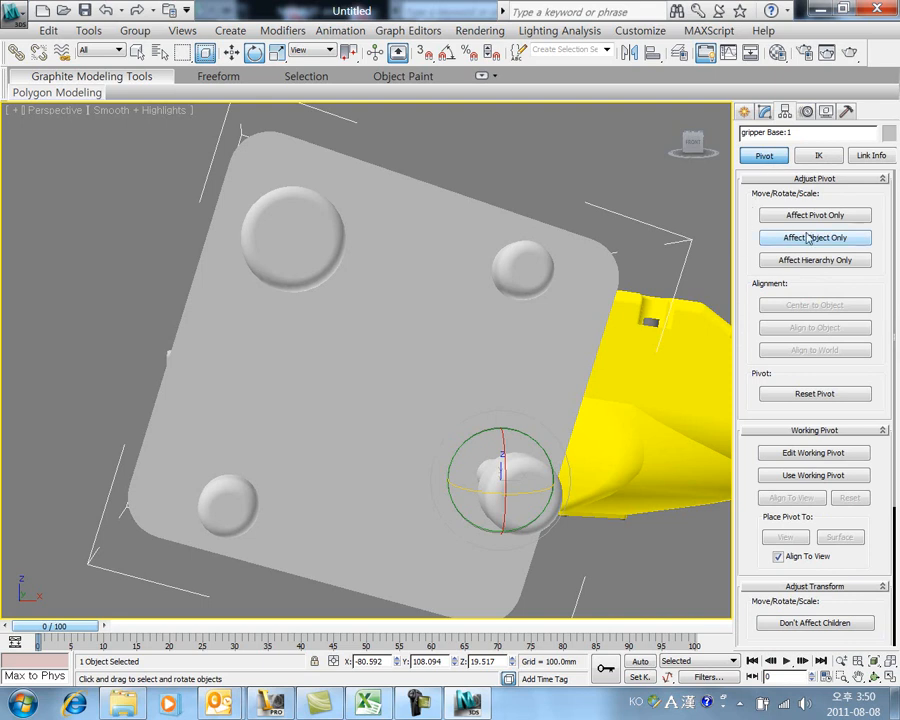
{"action": "left_click", "coordinate": [845, 218]}
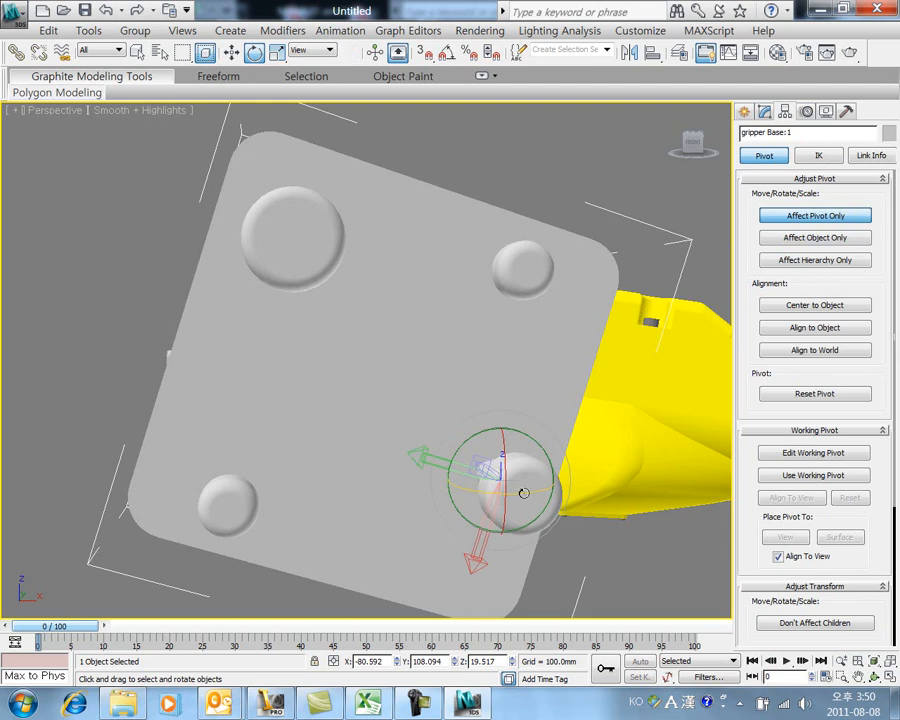
{"action": "left_click", "coordinate": [800, 316]}
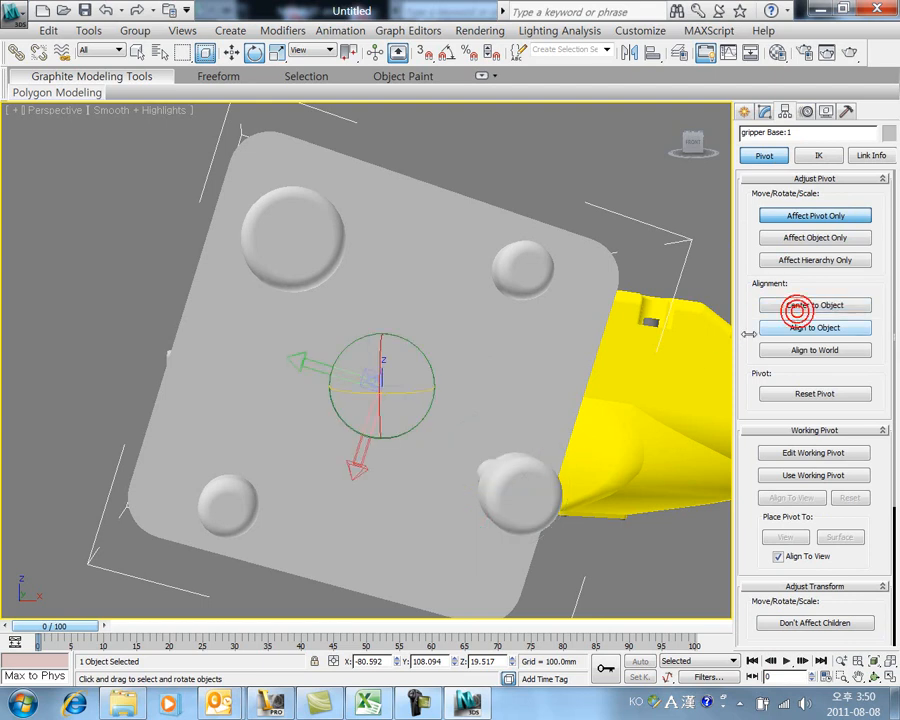
{"action": "middle_click_drag", "start_coordinate": [471, 420], "coordinate": [462, 482], "text": "alt"}
{"action": "middle_click_drag", "start_coordinate": [470, 410], "coordinate": [479, 320], "text": "alt"}
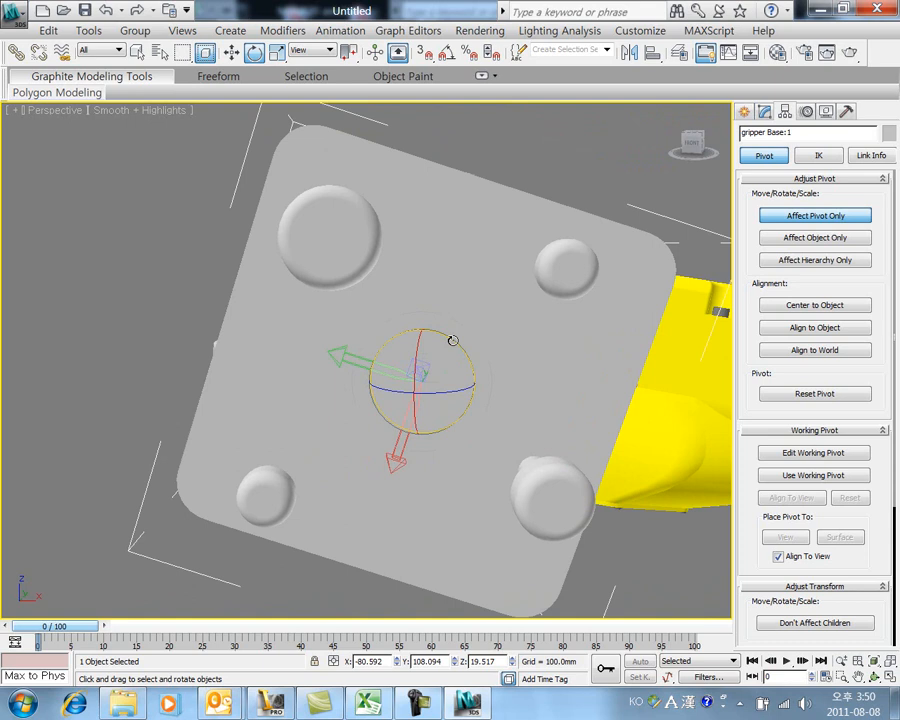
Switch the viewport to wireframe display with orthographic projection
{"action": "key", "text": "F3"}
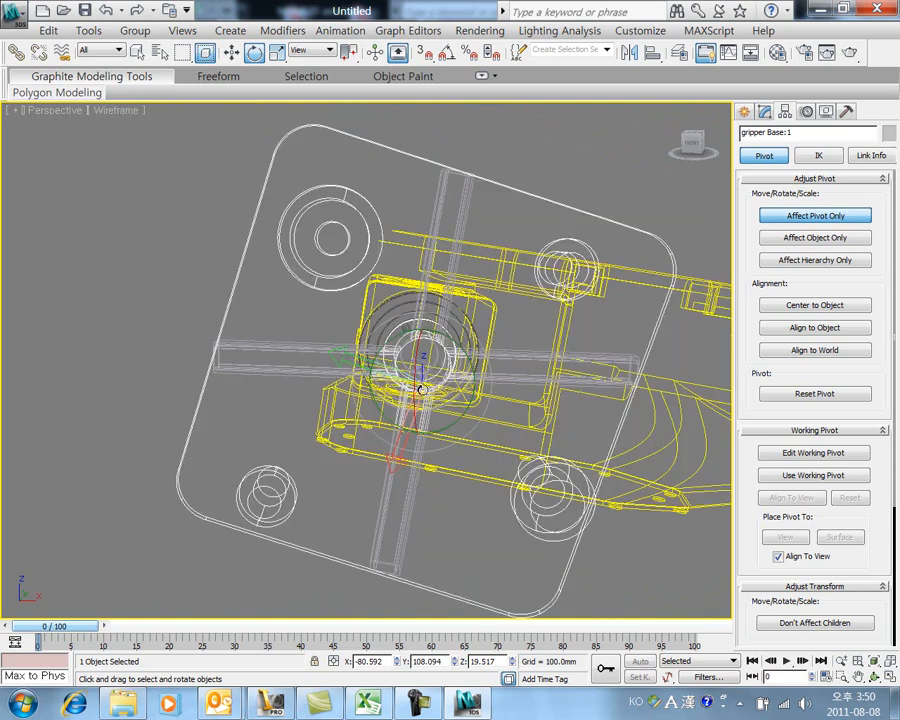
{"action": "middle_click_drag", "start_coordinate": [419, 396], "coordinate": [505, 395], "text": "alt"}
{"action": "scroll", "coordinate": [505, 395], "scroll_direction": "up", "scroll_amount": 5}
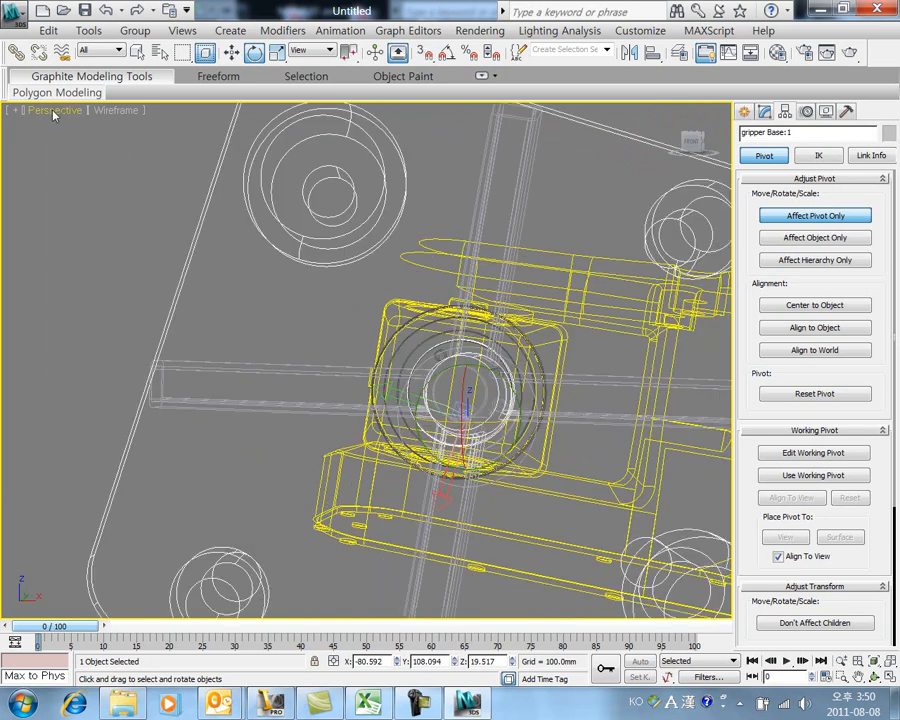
{"action": "left_click", "coordinate": [55, 110]}
{"action": "left_click", "coordinate": [108, 184]}
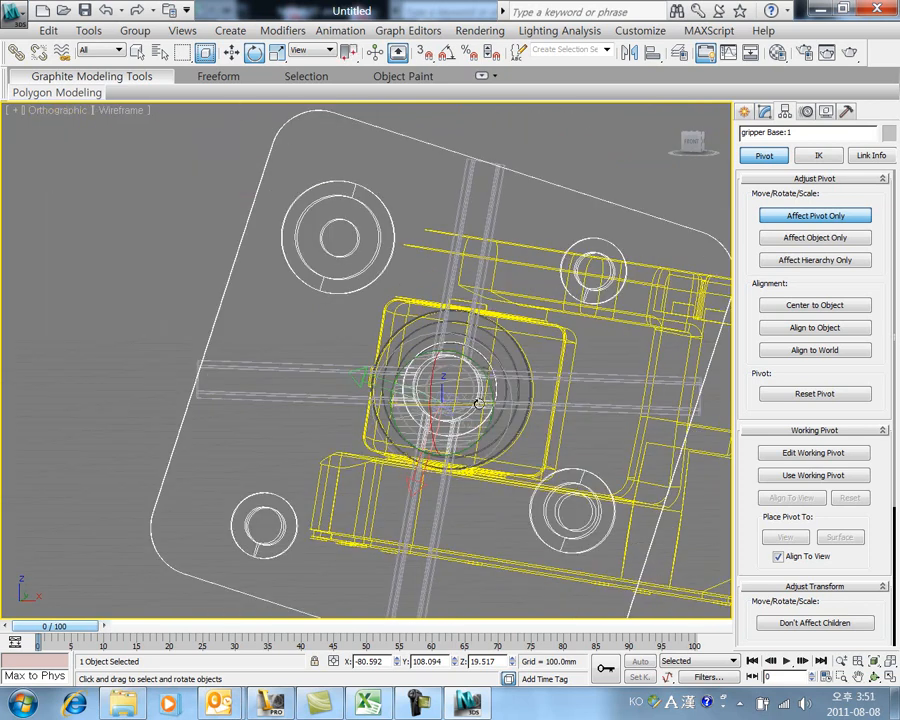
Move the gripper base's pivot along X and Z to the centre of the wrist flange circles, about X -1303.5 mm, Z 1020.7 mm
{"action": "scroll", "coordinate": [453, 403], "scroll_direction": "up", "scroll_amount": 3}
{"action": "middle_click_drag", "start_coordinate": [559, 437], "coordinate": [475, 325]}
{"action": "scroll", "coordinate": [430, 322], "scroll_direction": "up", "scroll_amount": 2}
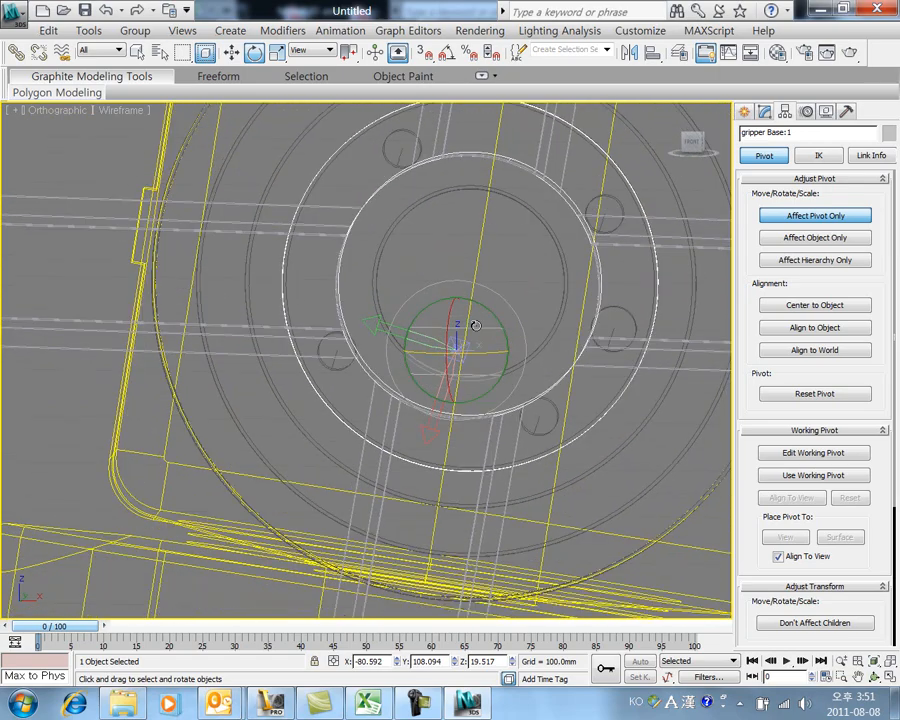
{"action": "middle_click_drag", "start_coordinate": [402, 305], "coordinate": [421, 285], "text": "alt"}
{"action": "scroll", "coordinate": [440, 287], "scroll_direction": "up", "scroll_amount": 5}
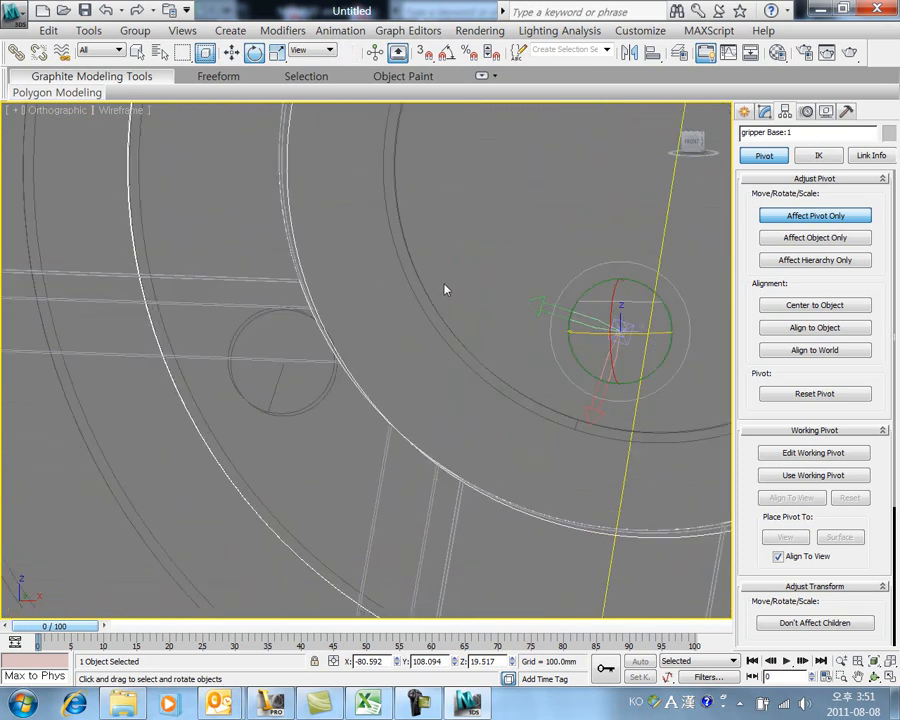
{"action": "middle_click_drag", "start_coordinate": [451, 301], "coordinate": [440, 346], "text": "alt"}
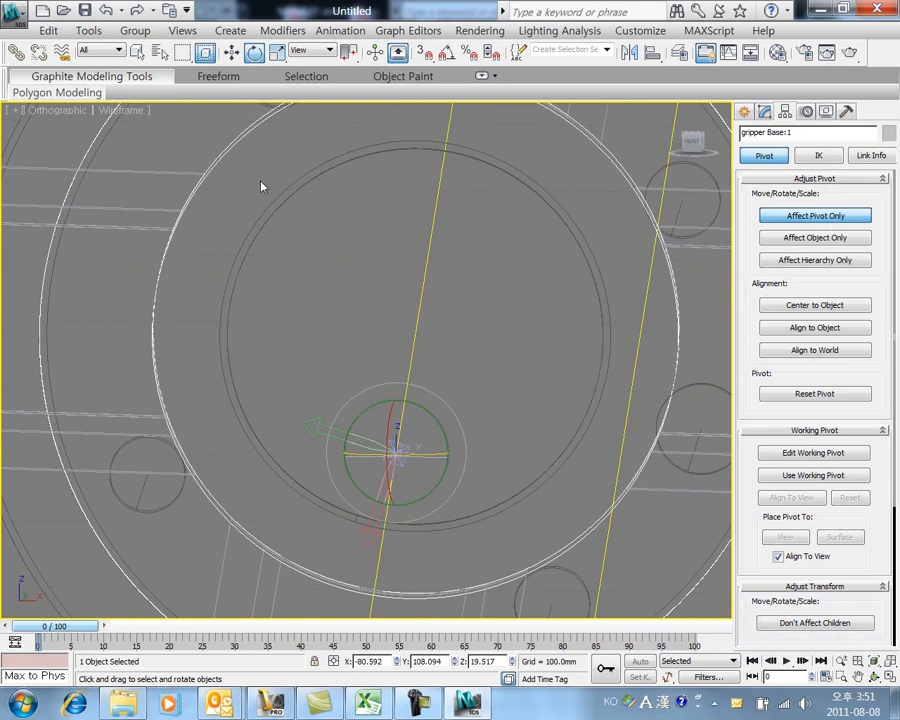
{"action": "left_click", "coordinate": [231, 52]}
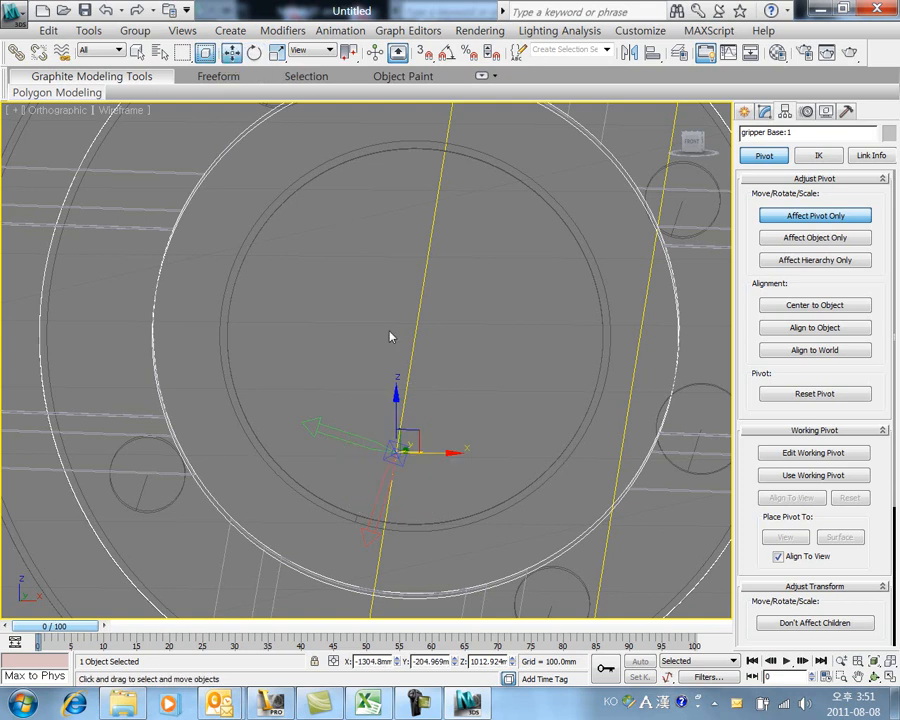
{"action": "left_click_drag", "start_coordinate": [396, 405], "coordinate": [396, 304]}
{"action": "left_click_drag", "start_coordinate": [444, 348], "coordinate": [468, 347]}
{"action": "left_click_drag", "start_coordinate": [416, 302], "coordinate": [419, 295]}
{"action": "scroll", "coordinate": [437, 408], "scroll_direction": "down", "scroll_amount": 4}
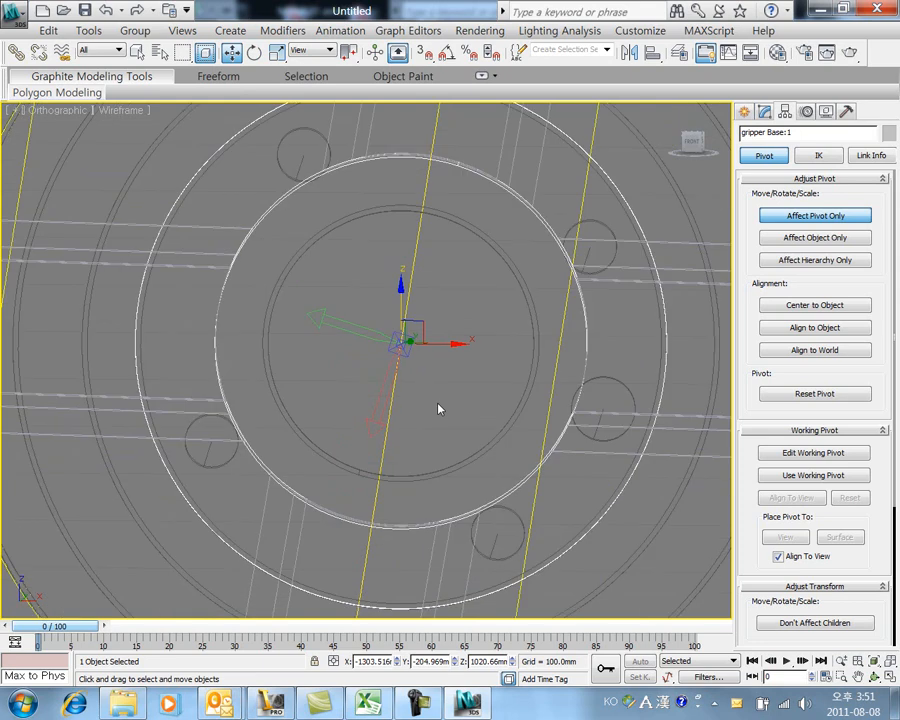
Fine-tune the pivot within the flange's concentric circles to about X -1303.45 mm, Z 1020.86 mm
{"action": "scroll", "coordinate": [437, 408], "scroll_direction": "down", "scroll_amount": 3}
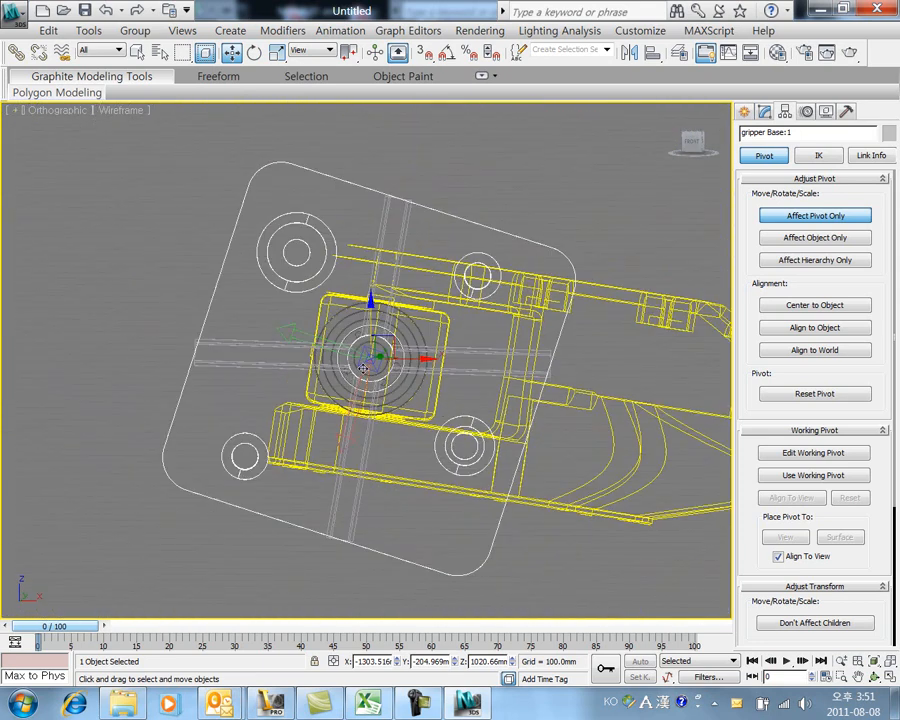
{"action": "scroll", "coordinate": [365, 374], "scroll_direction": "up", "scroll_amount": 2}
{"action": "scroll", "coordinate": [375, 378], "scroll_direction": "down", "scroll_amount": 1}
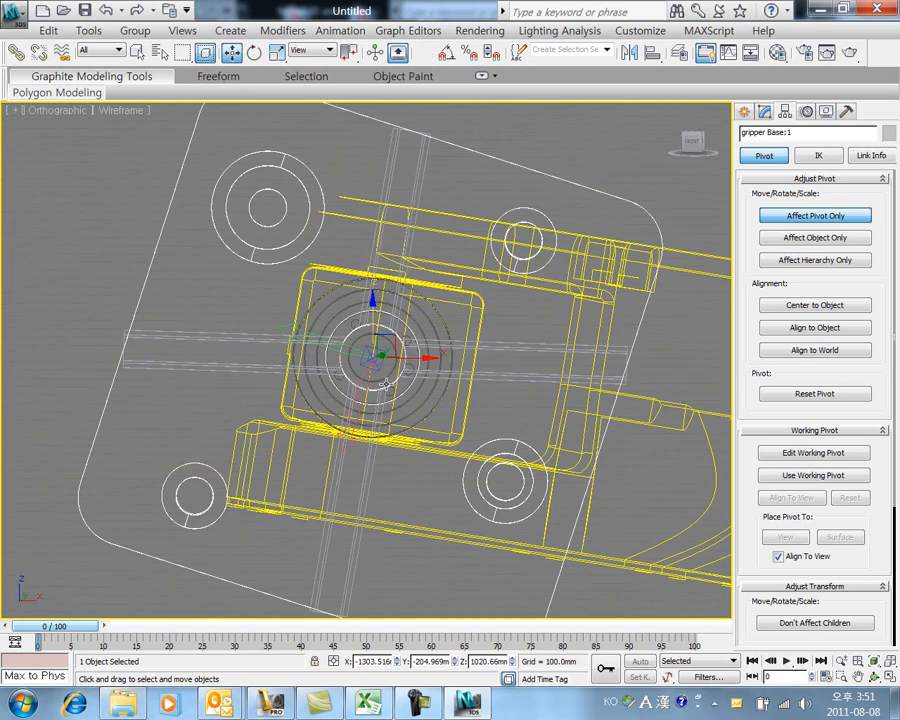
{"action": "scroll", "coordinate": [370, 368], "scroll_direction": "up", "scroll_amount": 1}
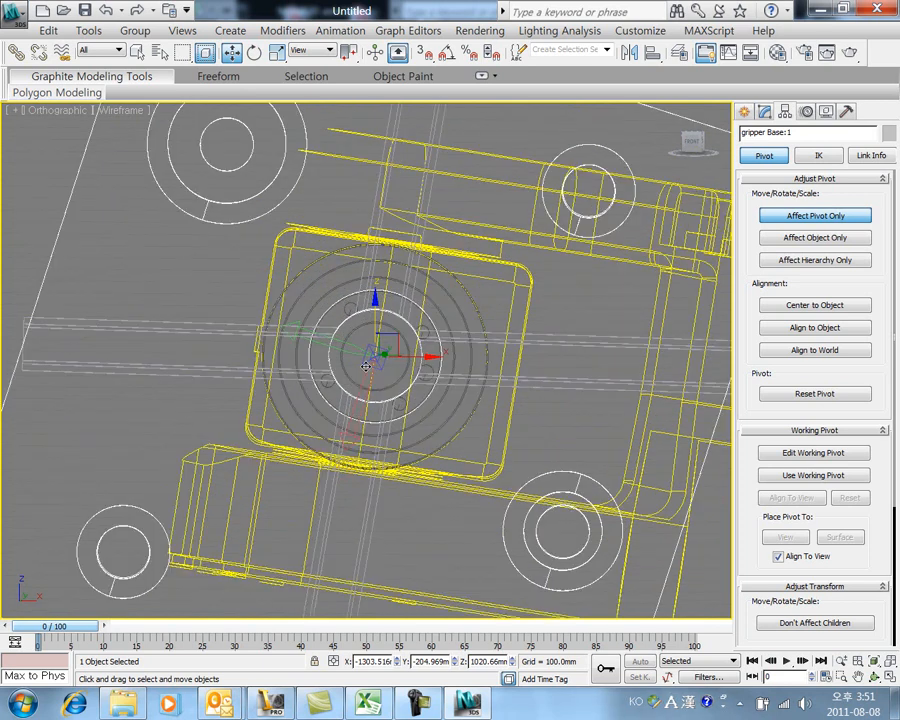
{"action": "scroll", "coordinate": [366, 368], "scroll_direction": "up", "scroll_amount": 1}
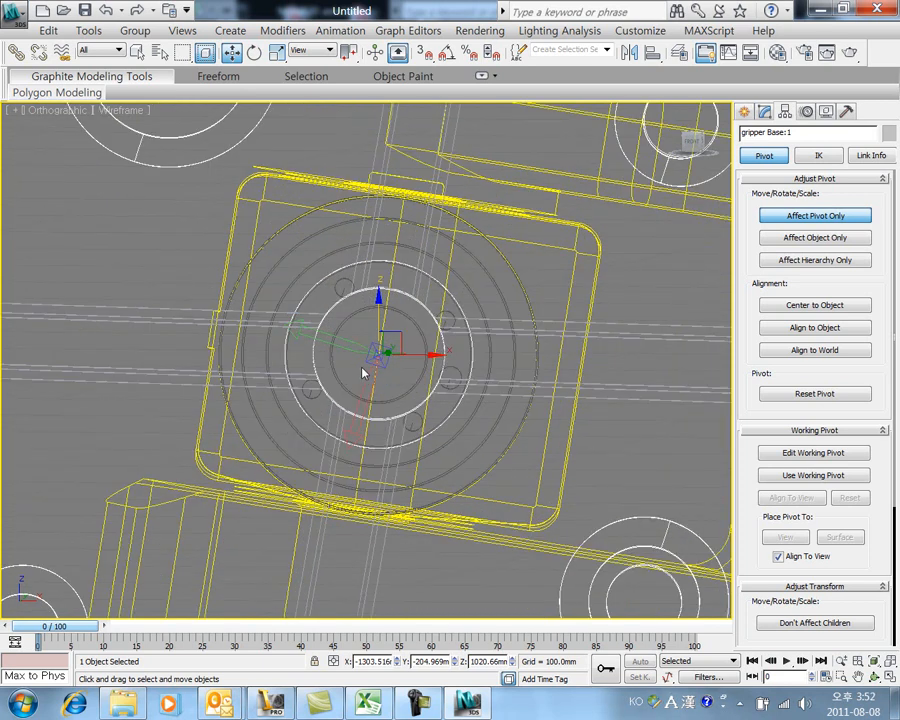
{"action": "scroll", "coordinate": [366, 372], "scroll_direction": "up", "scroll_amount": 1}
{"action": "scroll", "coordinate": [400, 380], "scroll_direction": "up", "scroll_amount": 1}
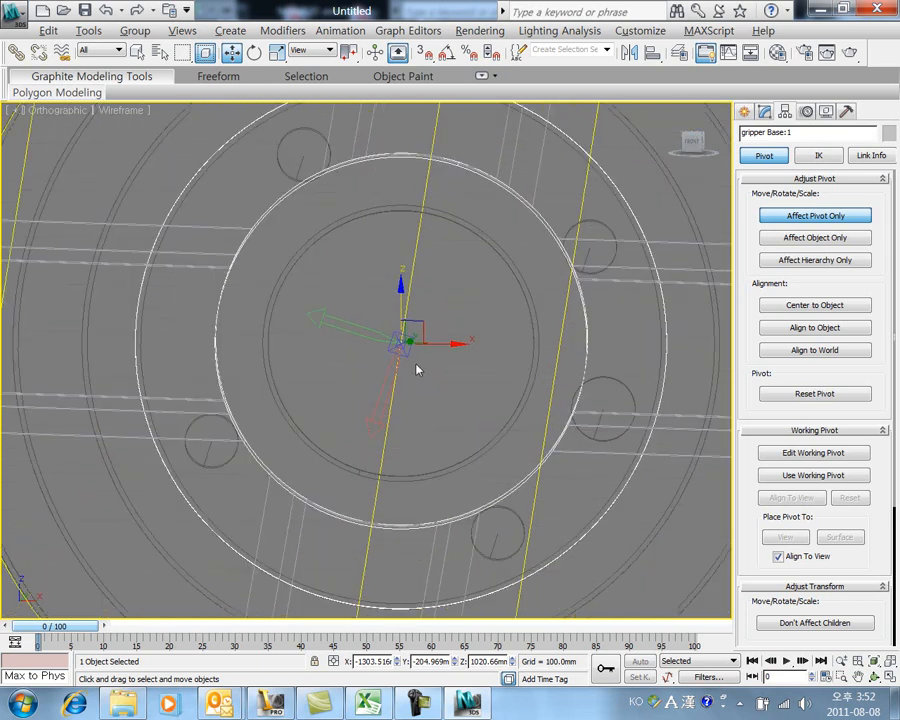
{"action": "middle_click_drag", "start_coordinate": [417, 370], "coordinate": [416, 371], "text": "alt"}
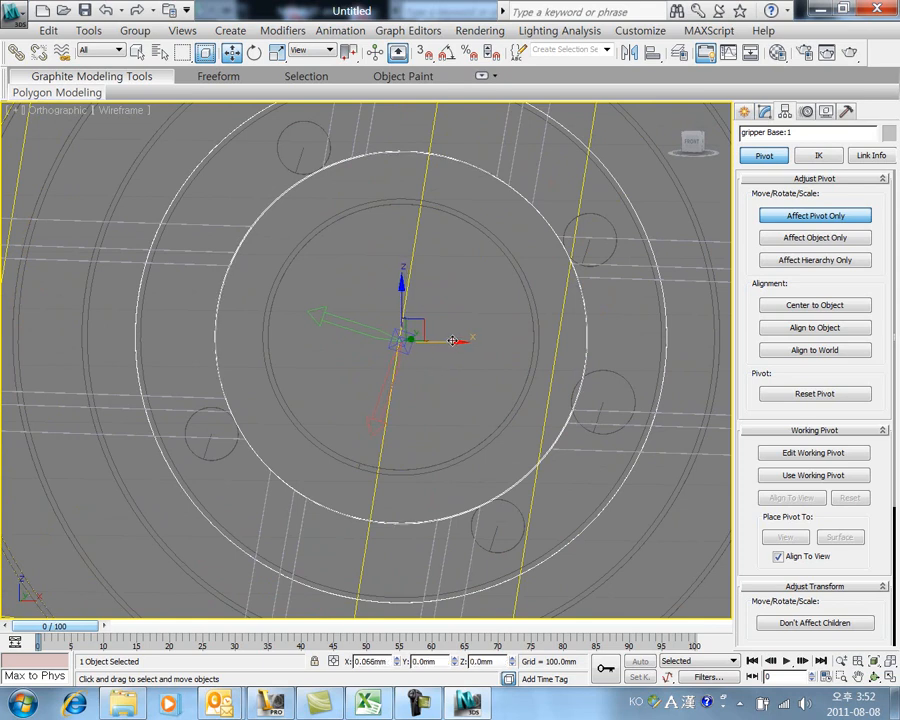
{"action": "scroll", "coordinate": [386, 322], "scroll_direction": "up", "scroll_amount": 1}
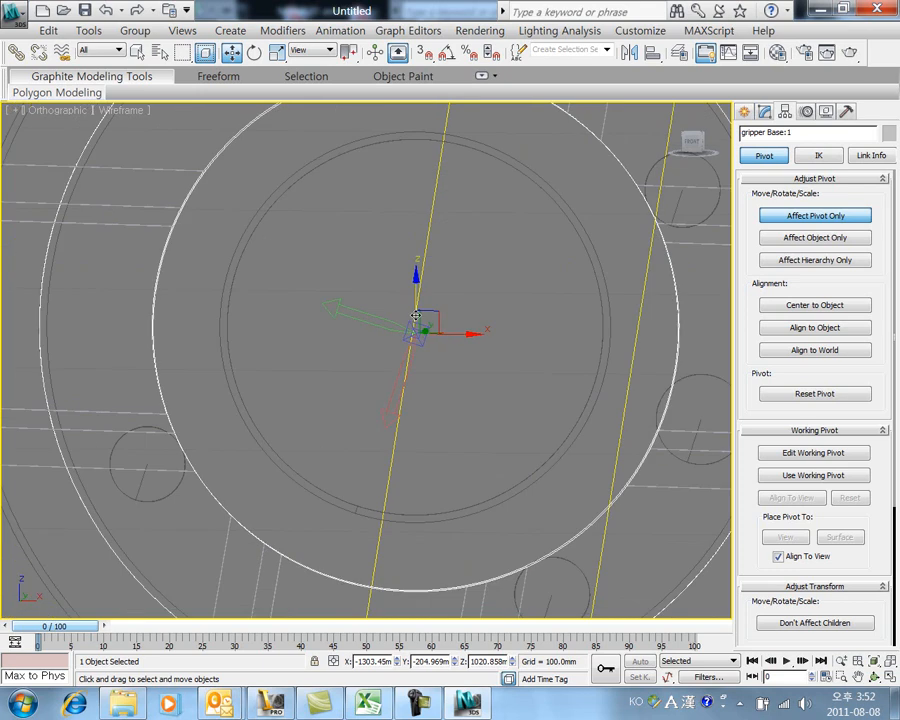
{"action": "scroll", "coordinate": [522, 338], "scroll_direction": "down", "scroll_amount": 1}
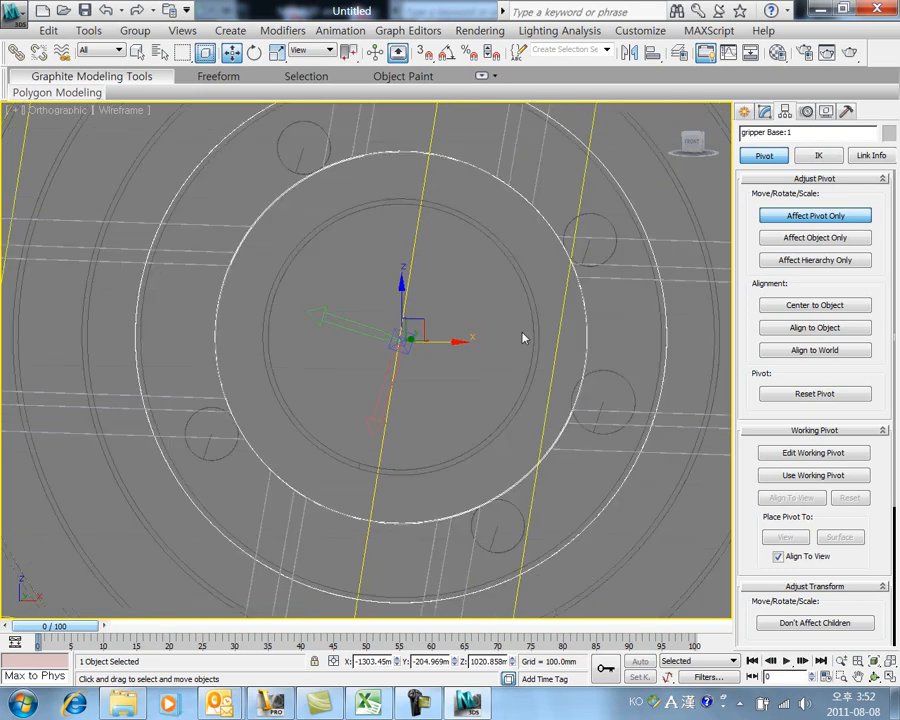
End pivot-only editing with nothing selected and restore the viewport's smooth shaded display
{"action": "left_click", "coordinate": [768, 157]}
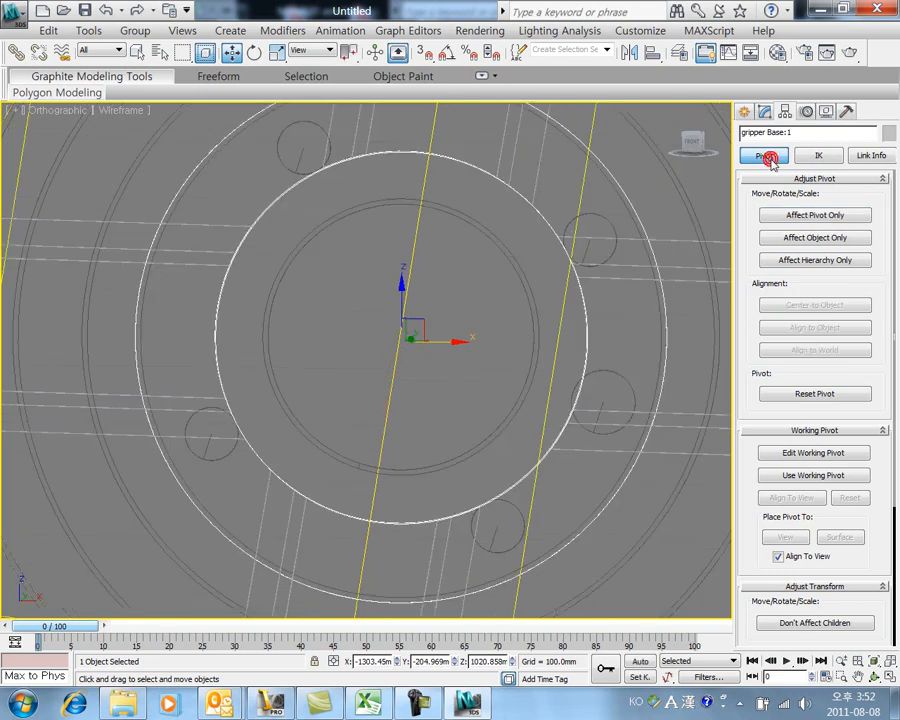
{"action": "left_click", "coordinate": [496, 372]}
{"action": "scroll", "coordinate": [490, 362], "scroll_direction": "down", "scroll_amount": 5}
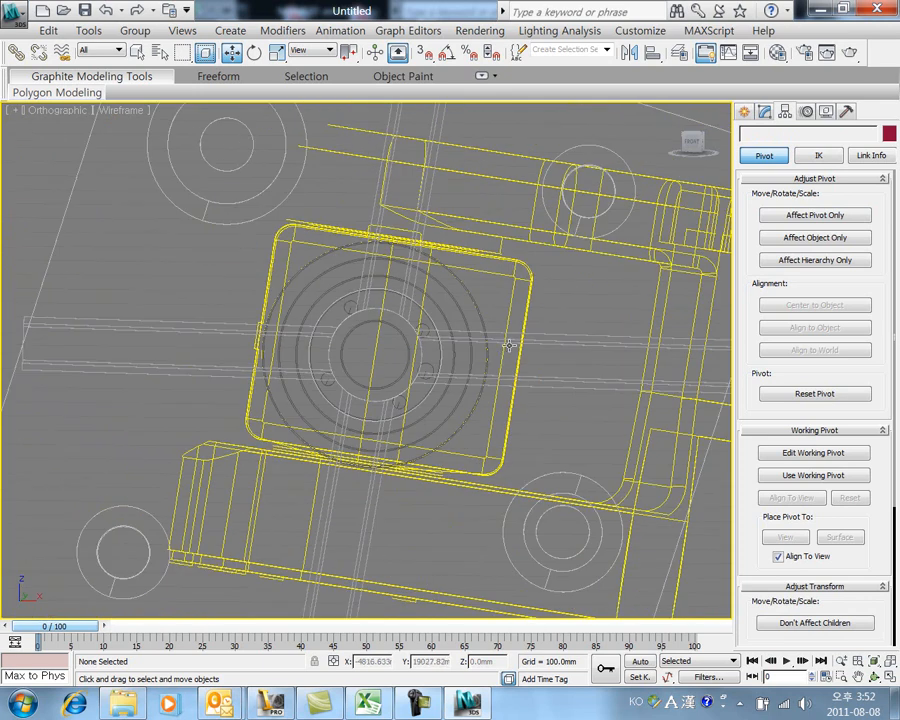
{"action": "key", "text": "F3"}
{"action": "scroll", "coordinate": [515, 345], "scroll_direction": "up", "scroll_amount": 5}
{"action": "scroll", "coordinate": [520, 350], "scroll_direction": "down", "scroll_amount": 8}
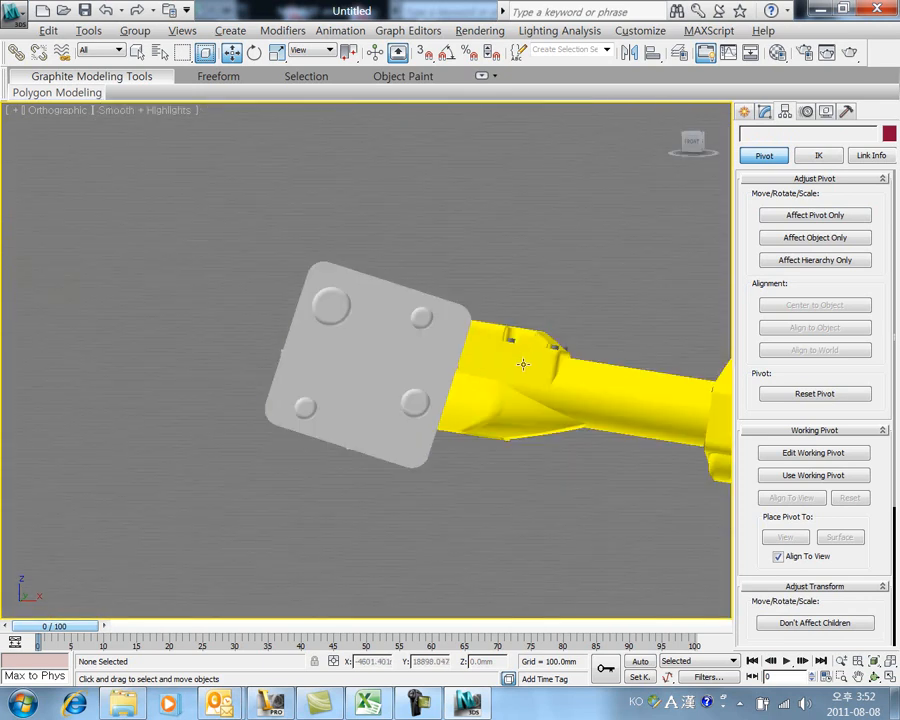
Reselect the gripper base plate and check its adjusted pivot in relation to the whole robot arm
{"action": "middle_click_drag", "start_coordinate": [526, 362], "coordinate": [496, 383], "text": "alt"}
{"action": "scroll", "coordinate": [500, 340], "scroll_direction": "down", "scroll_amount": 6}
{"action": "middle_click_drag", "start_coordinate": [363, 398], "coordinate": [534, 285]}
{"action": "scroll", "coordinate": [406, 406], "scroll_direction": "up", "scroll_amount": 5}
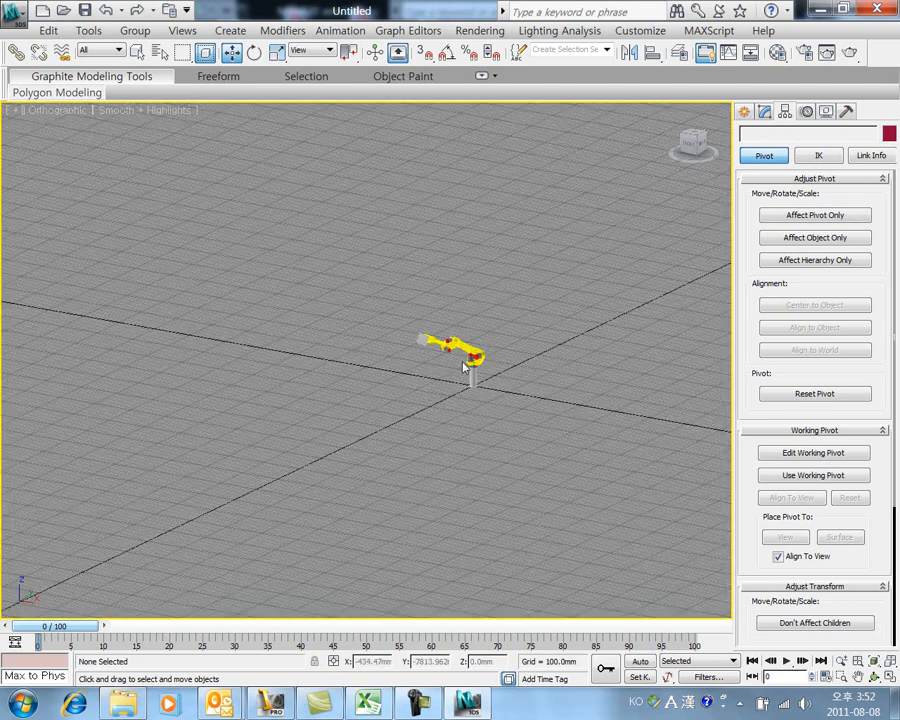
{"action": "scroll", "coordinate": [438, 364], "scroll_direction": "up", "scroll_amount": 5}
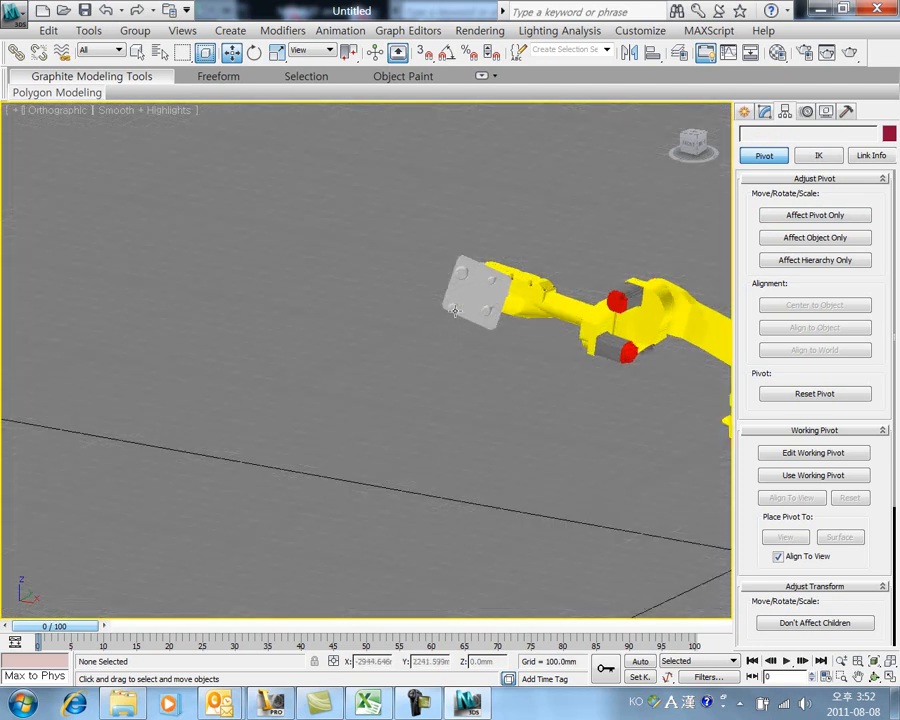
{"action": "left_click", "coordinate": [485, 305]}
{"action": "middle_click_drag", "start_coordinate": [501, 312], "coordinate": [398, 390]}
{"action": "scroll", "coordinate": [364, 368], "scroll_direction": "up", "scroll_amount": 5}
{"action": "scroll", "coordinate": [401, 351], "scroll_direction": "down", "scroll_amount": 8}
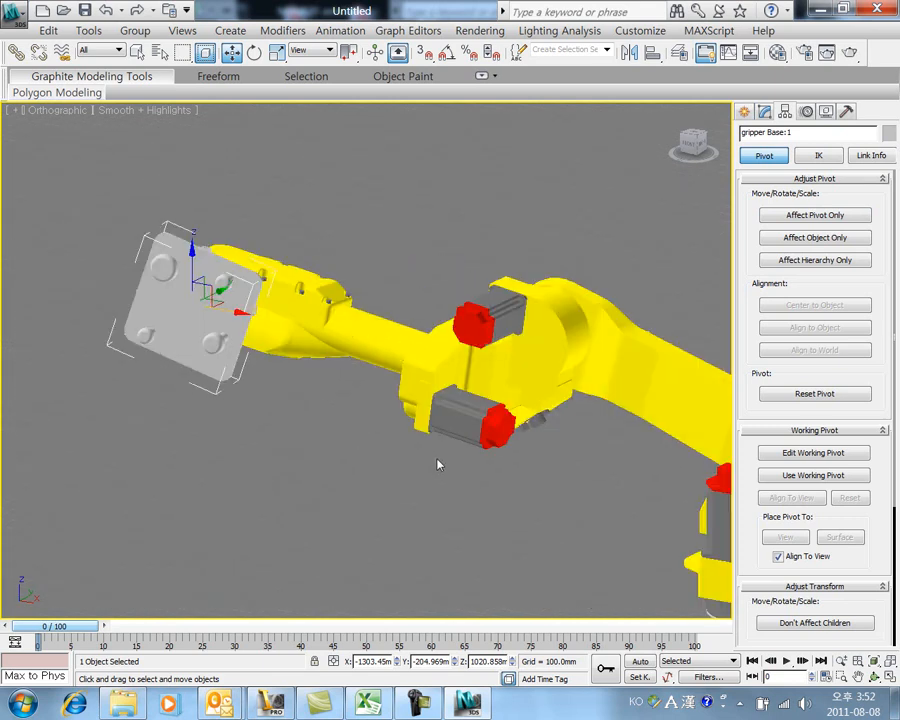
{"action": "middle_click_drag", "start_coordinate": [395, 420], "coordinate": [367, 386]}
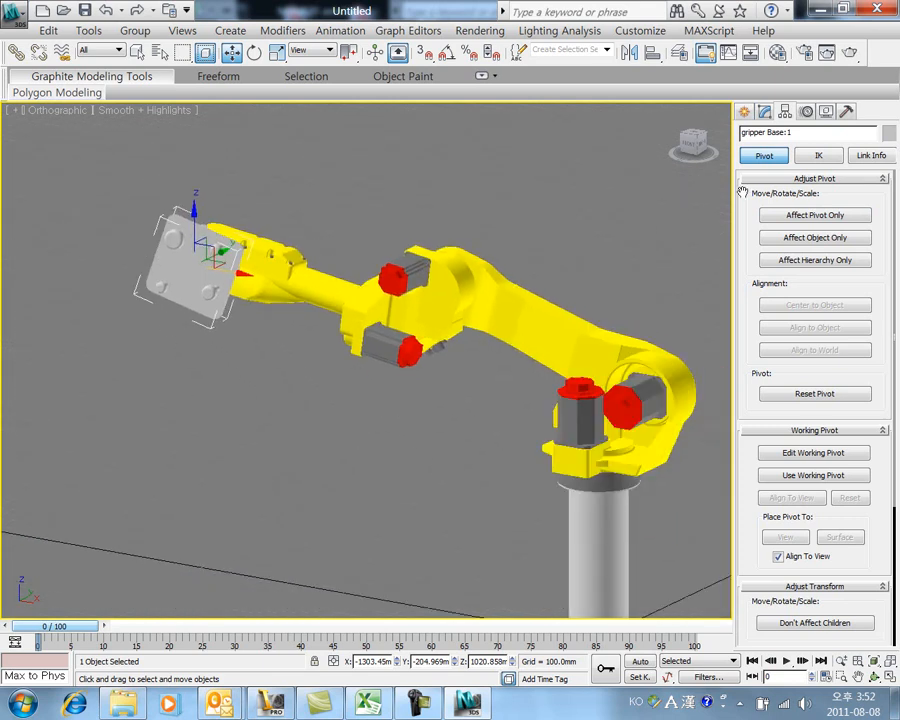
{"action": "middle_click_drag", "start_coordinate": [470, 436], "coordinate": [428, 396]}
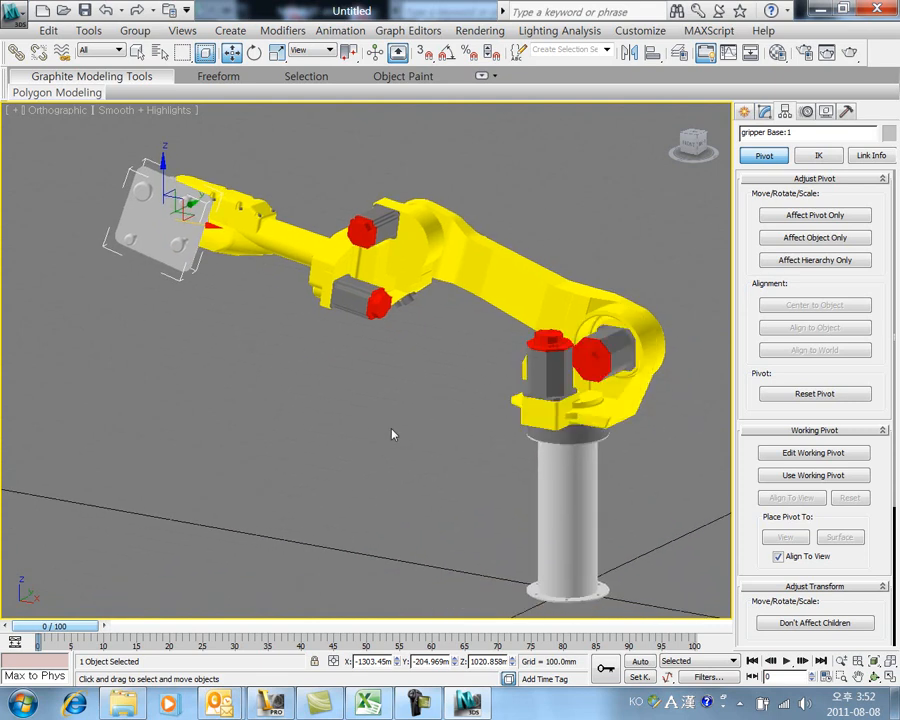
Select the M16iB20 axis2 arm and examine its axes in the Local reference coordinate system
{"action": "left_click", "coordinate": [489, 289]}
{"action": "middle_click_drag", "start_coordinate": [472, 397], "coordinate": [327, 402]}
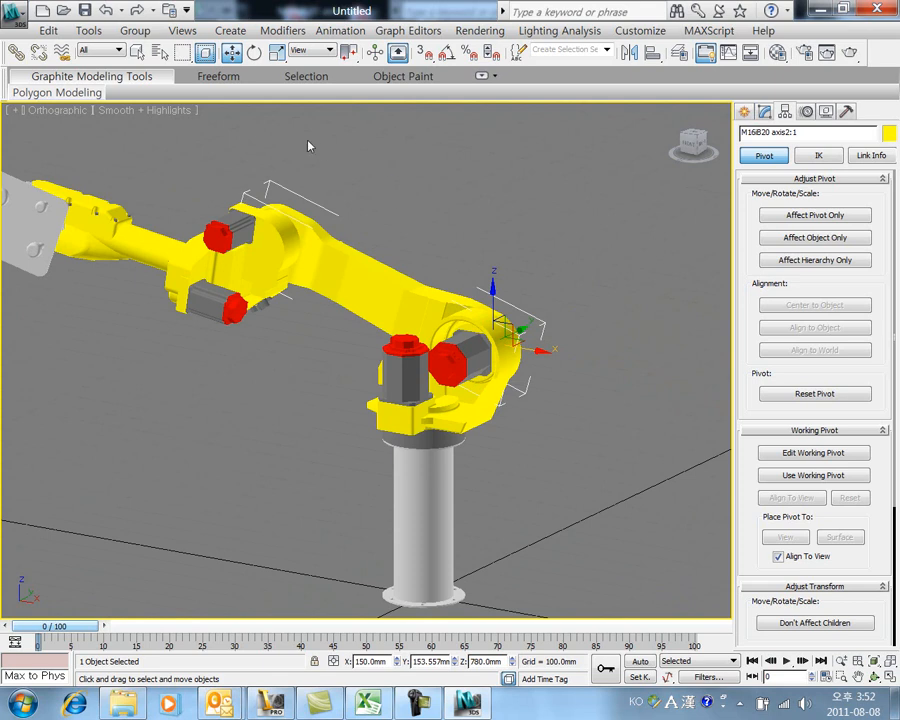
{"action": "left_click", "coordinate": [315, 51]}
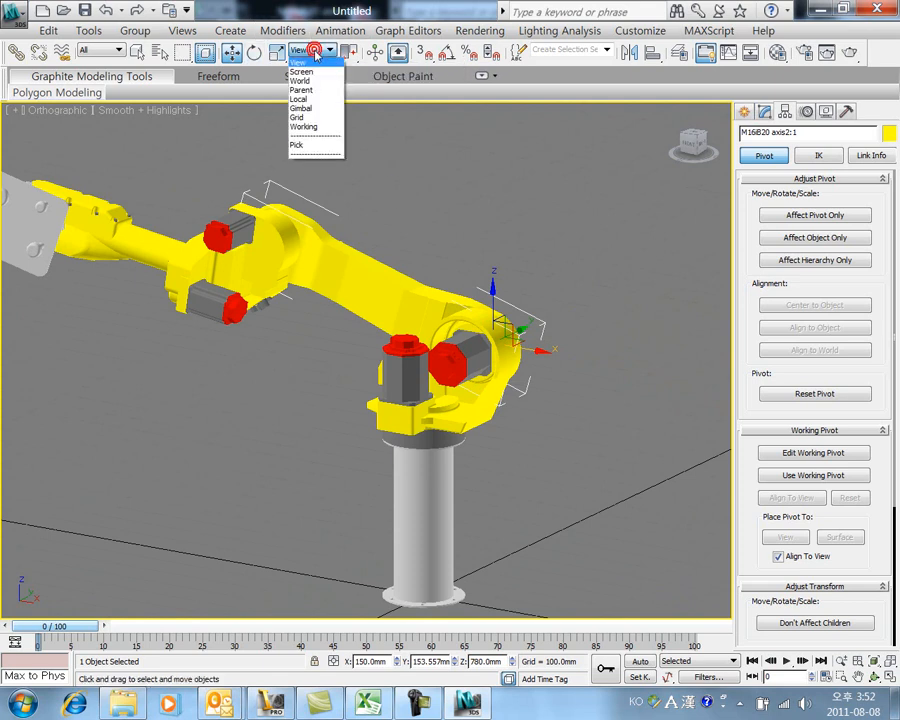
{"action": "left_click", "coordinate": [318, 99]}
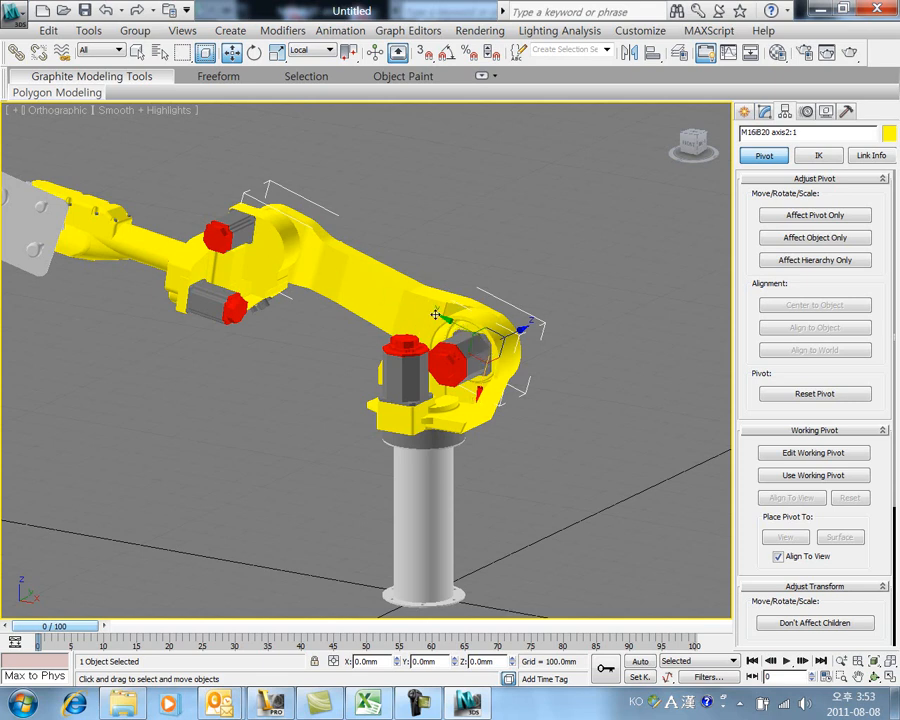
Set the reference coordinate system back to View and deselect the axis2 arm
{"action": "left_click", "coordinate": [318, 51]}
{"action": "left_click", "coordinate": [305, 66]}
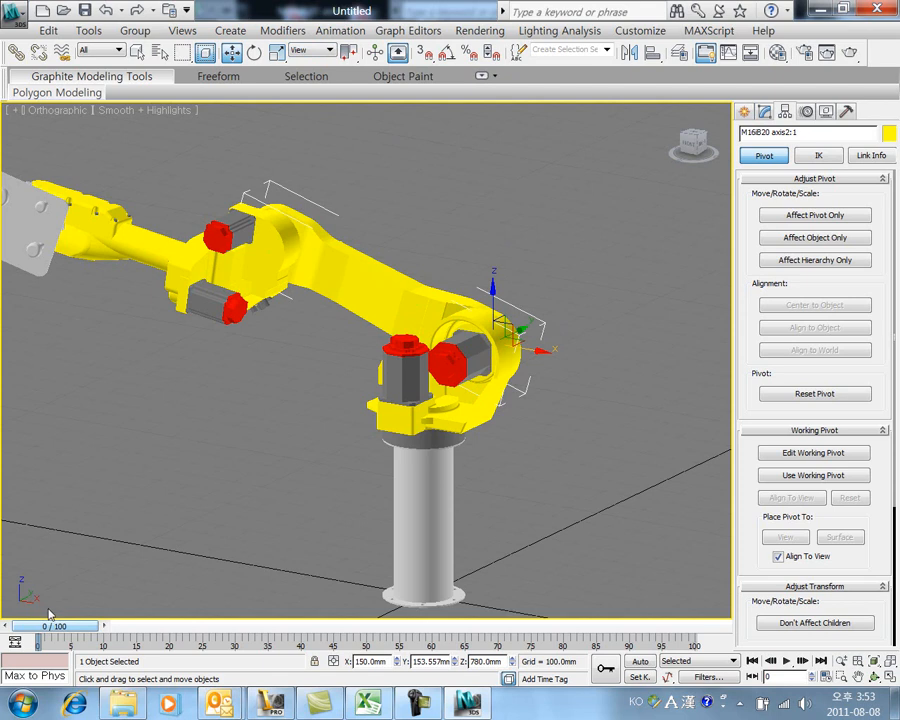
{"action": "left_click", "coordinate": [36, 580]}
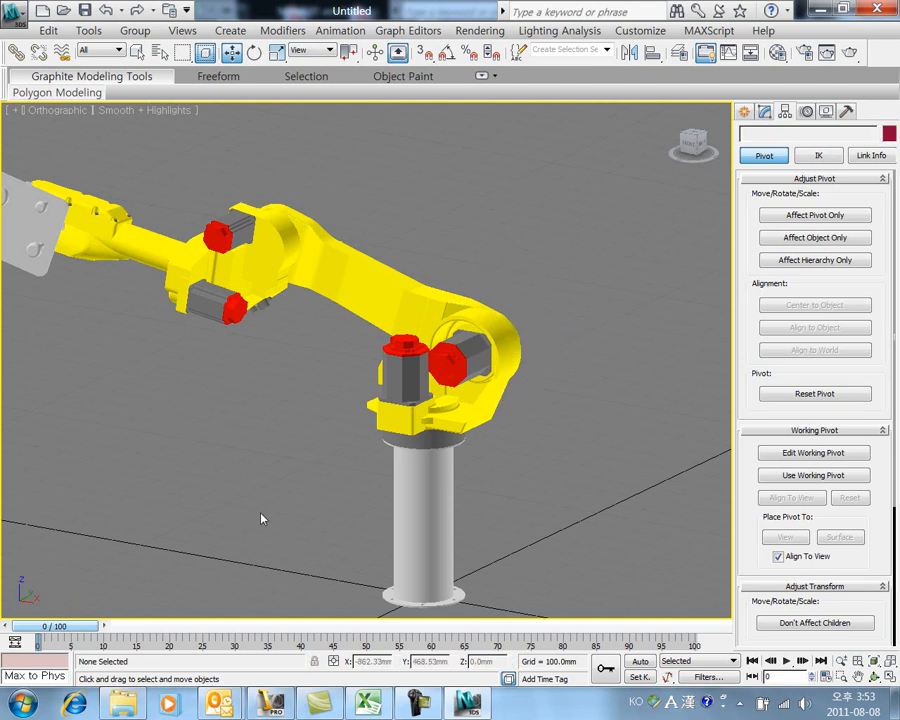
{"action": "middle_click_drag", "start_coordinate": [380, 476], "coordinate": [448, 482]}
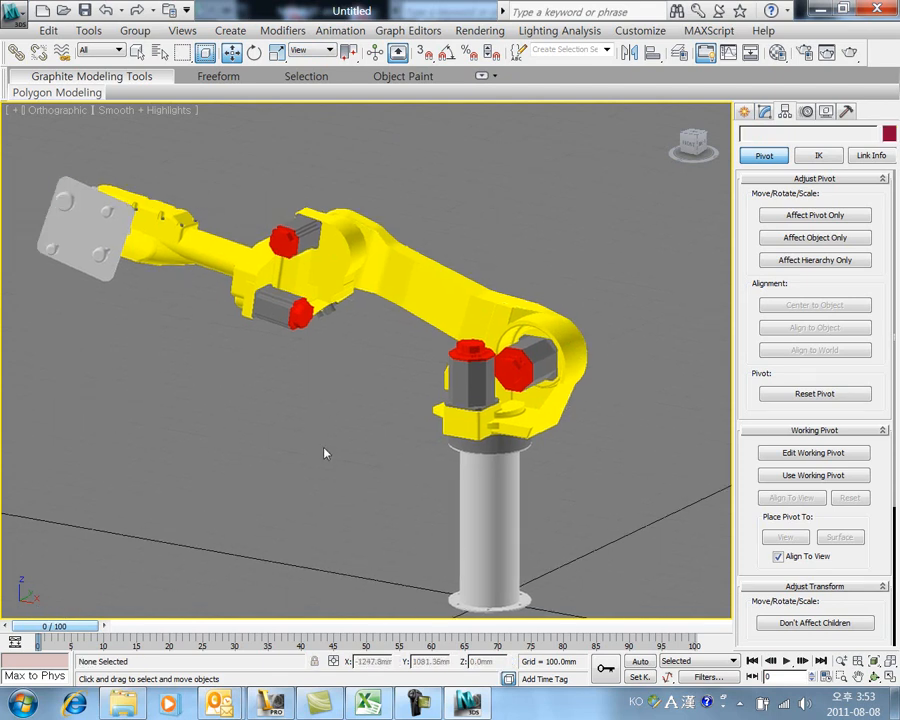
Select the M16iB20 axis1 base and try rotating it about its vertical axis, undoing the trial rotation
{"action": "scroll", "coordinate": [326, 455], "scroll_direction": "down", "scroll_amount": 2}
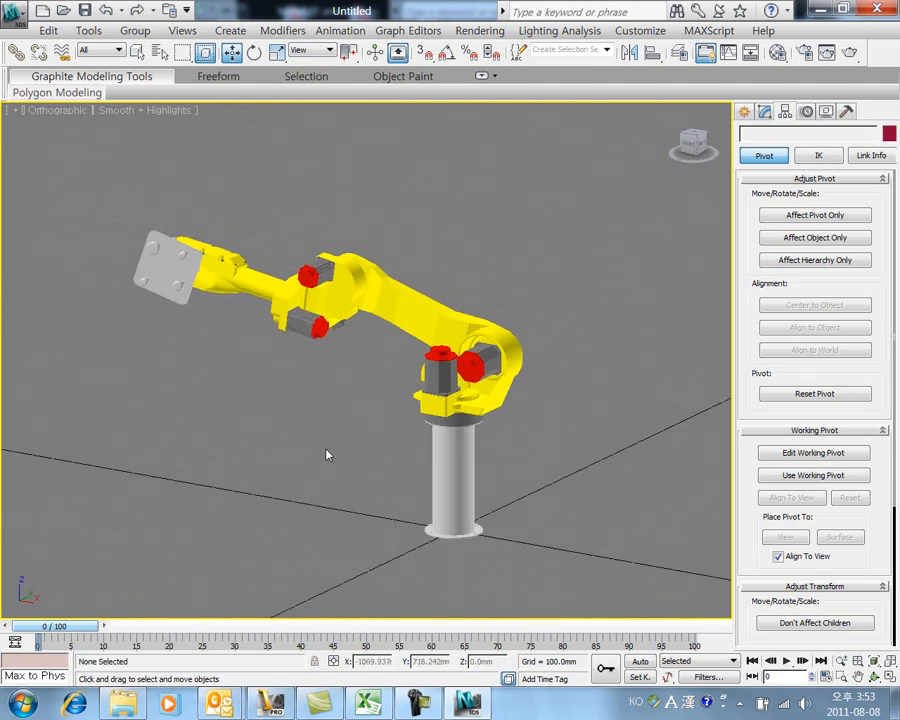
{"action": "left_click", "coordinate": [466, 392]}
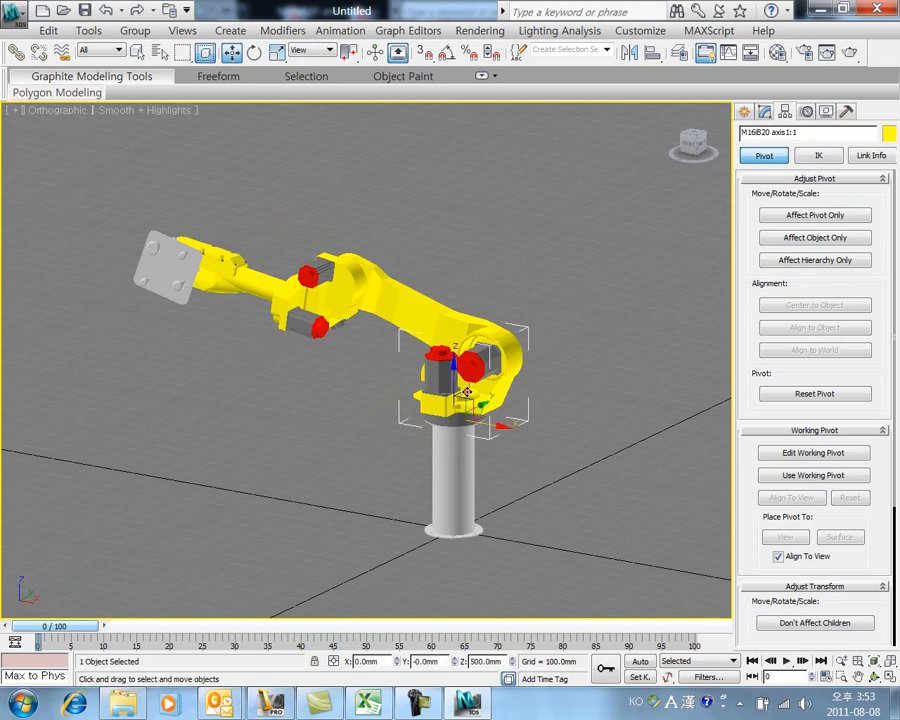
{"action": "left_click", "coordinate": [255, 53]}
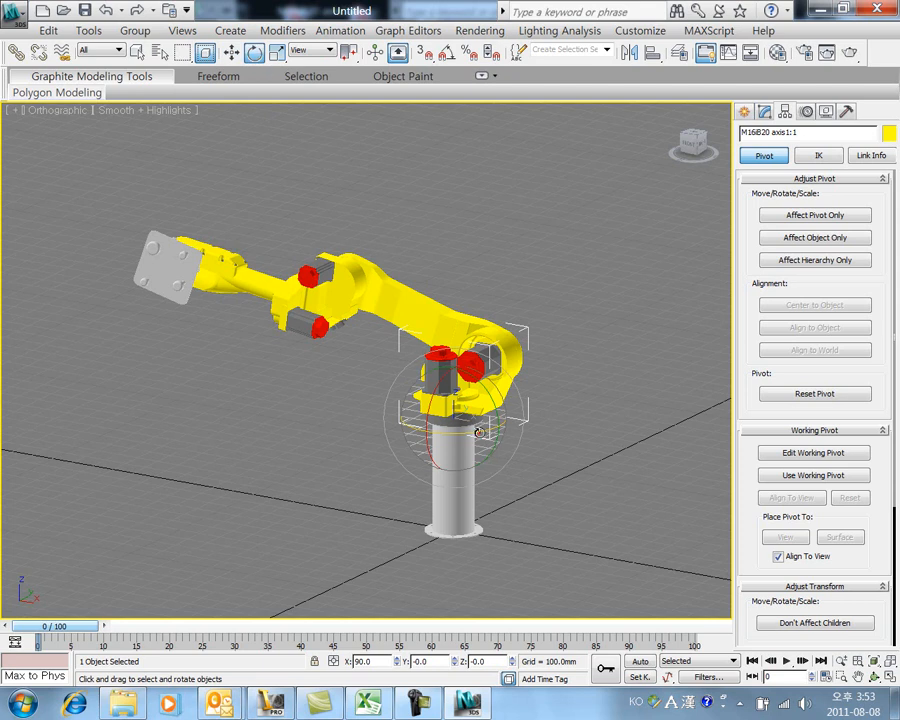
{"action": "left_click_drag", "start_coordinate": [480, 432], "coordinate": [520, 428]}
{"action": "key", "text": "ctrl+z"}
Make further trial rotations of the axis1 base around its pivot, including about X, and undo each one
{"action": "left_click_drag", "start_coordinate": [438, 409], "coordinate": [415, 424]}
{"action": "key", "text": "ctrl+z"}
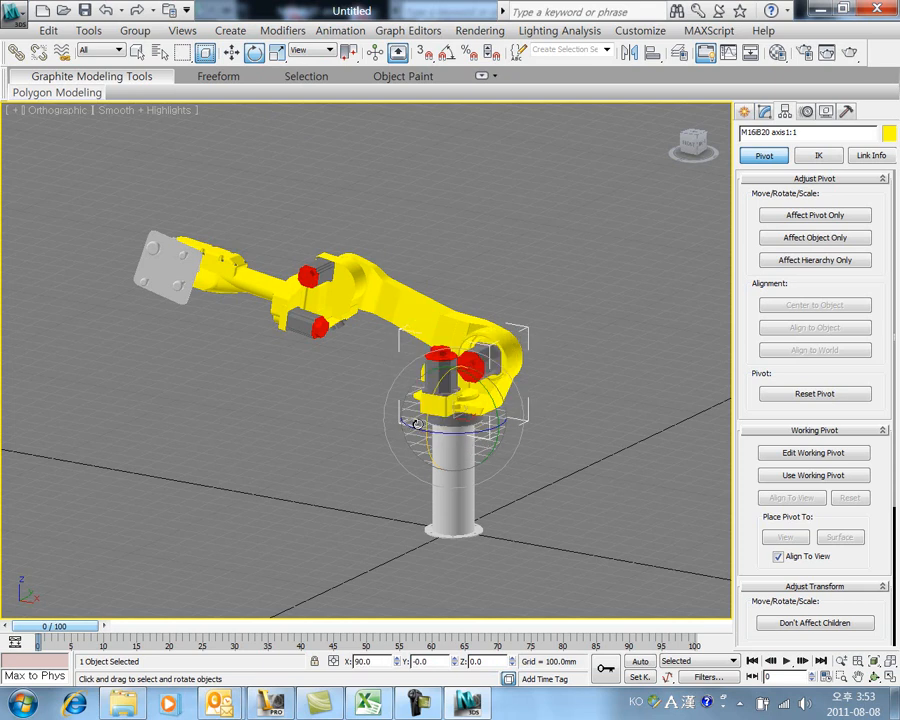
{"action": "left_click_drag", "start_coordinate": [480, 432], "coordinate": [487, 388]}
{"action": "key", "text": "ctrl+z"}
{"action": "middle_click_drag", "start_coordinate": [326, 414], "coordinate": [326, 446]}
{"action": "left_click_drag", "start_coordinate": [425, 467], "coordinate": [415, 475]}
{"action": "left_click_drag", "start_coordinate": [466, 467], "coordinate": [498, 567]}
{"action": "key", "text": "ctrl+z"}
{"action": "middle_click_drag", "start_coordinate": [478, 534], "coordinate": [505, 507]}
{"action": "scroll", "coordinate": [442, 375], "scroll_direction": "up", "scroll_amount": 2}
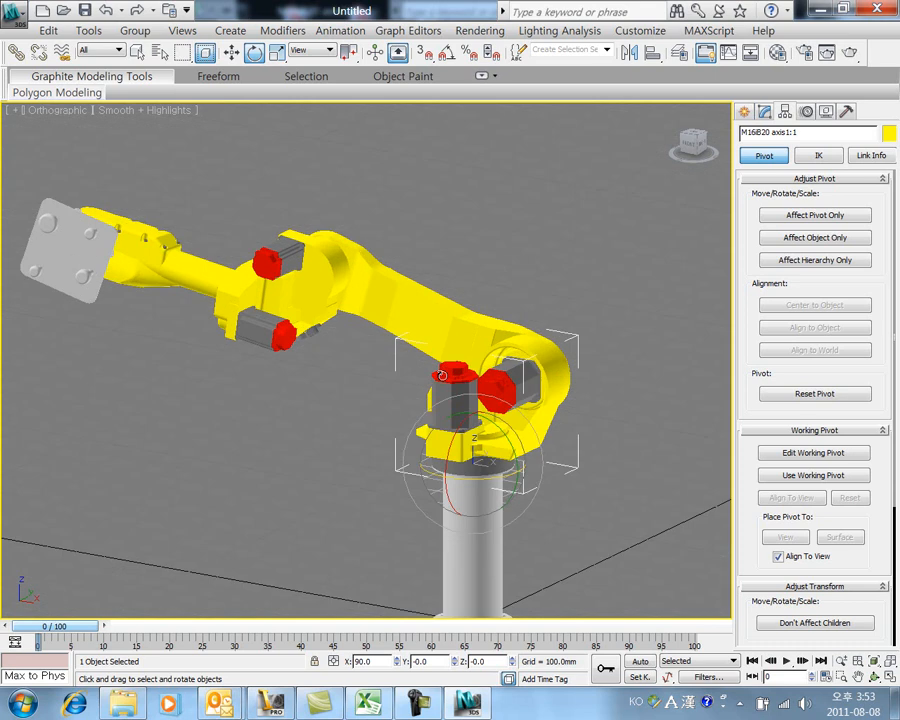
Select the axis2, axis3, axis4 and axis1 parts in turn to examine their rotation pivots, ending with nothing selected
{"action": "left_click", "coordinate": [400, 315]}
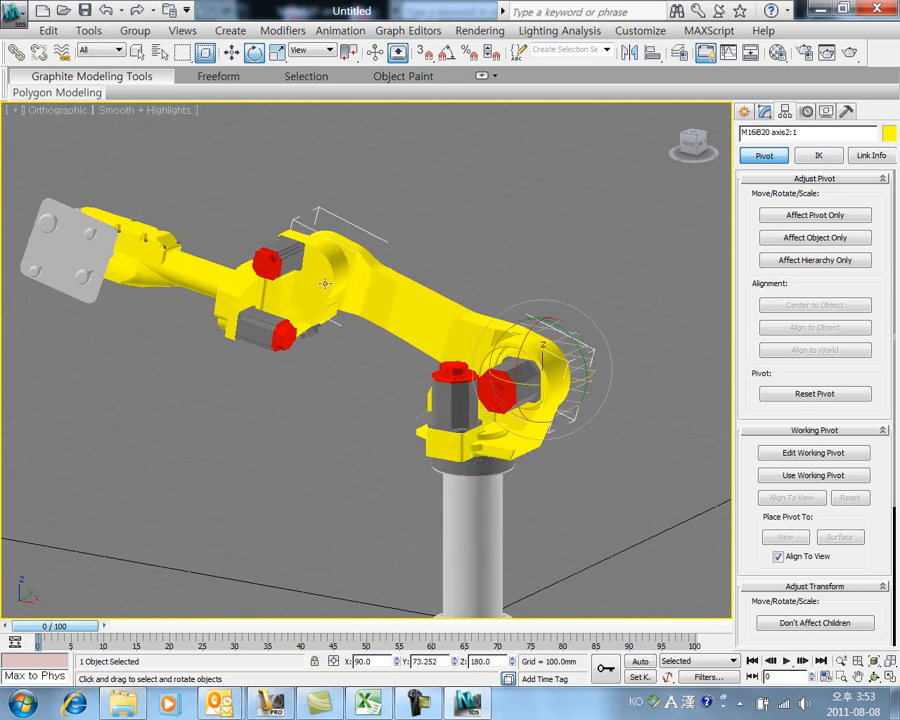
{"action": "left_click", "coordinate": [325, 284]}
{"action": "left_click", "coordinate": [205, 283]}
{"action": "middle_click_drag", "start_coordinate": [88, 254], "coordinate": [242, 318]}
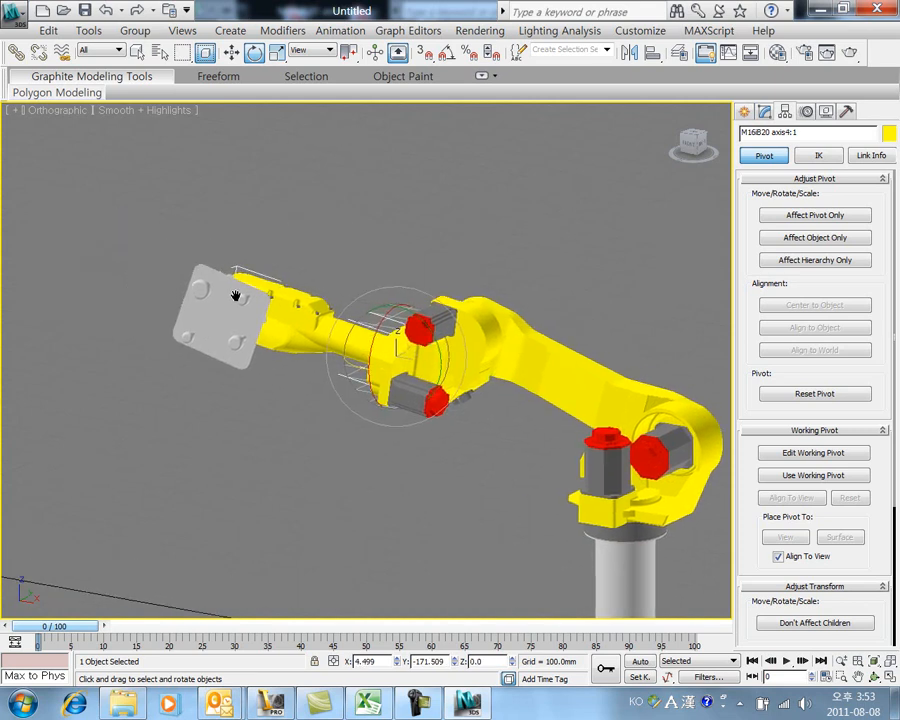
{"action": "middle_click_drag", "start_coordinate": [404, 518], "coordinate": [297, 455]}
{"action": "left_click", "coordinate": [375, 480]}
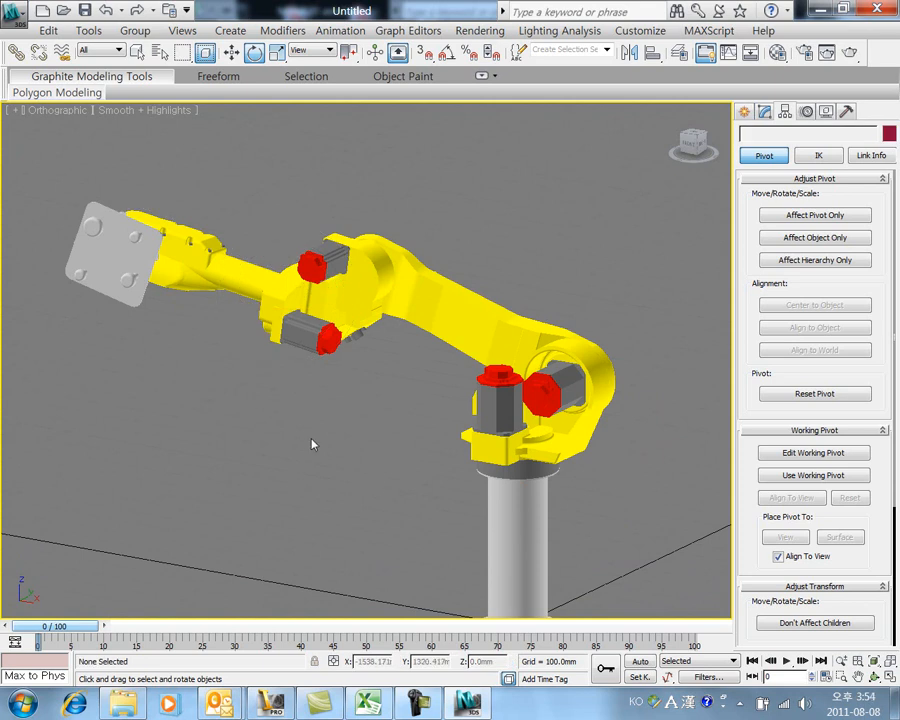
{"action": "middle_click_drag", "start_coordinate": [427, 468], "coordinate": [335, 448]}
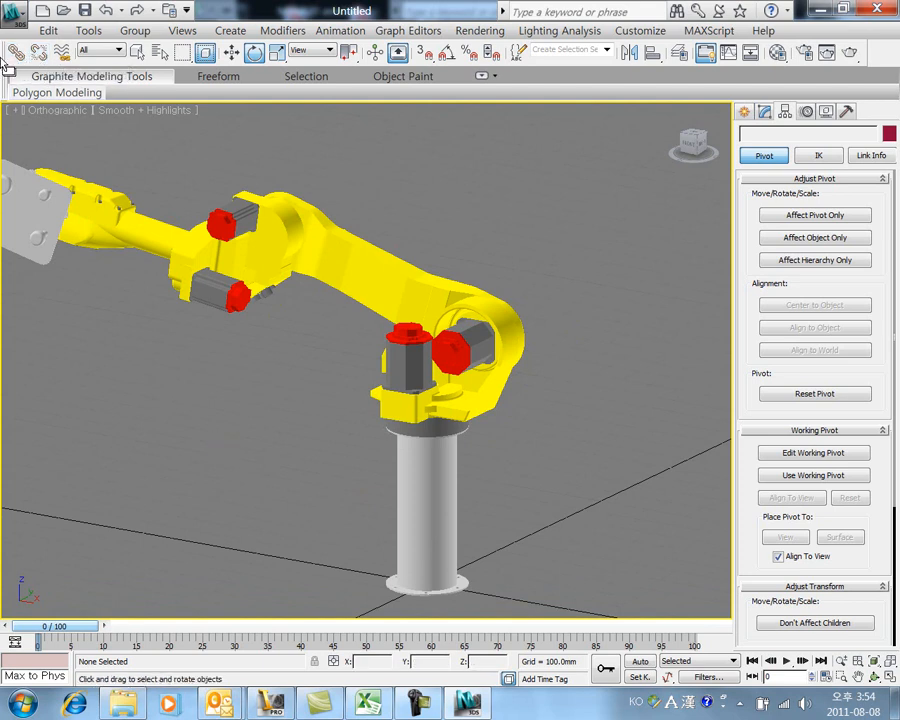
{"action": "left_click", "coordinate": [451, 393]}
{"action": "left_click", "coordinate": [457, 348]}
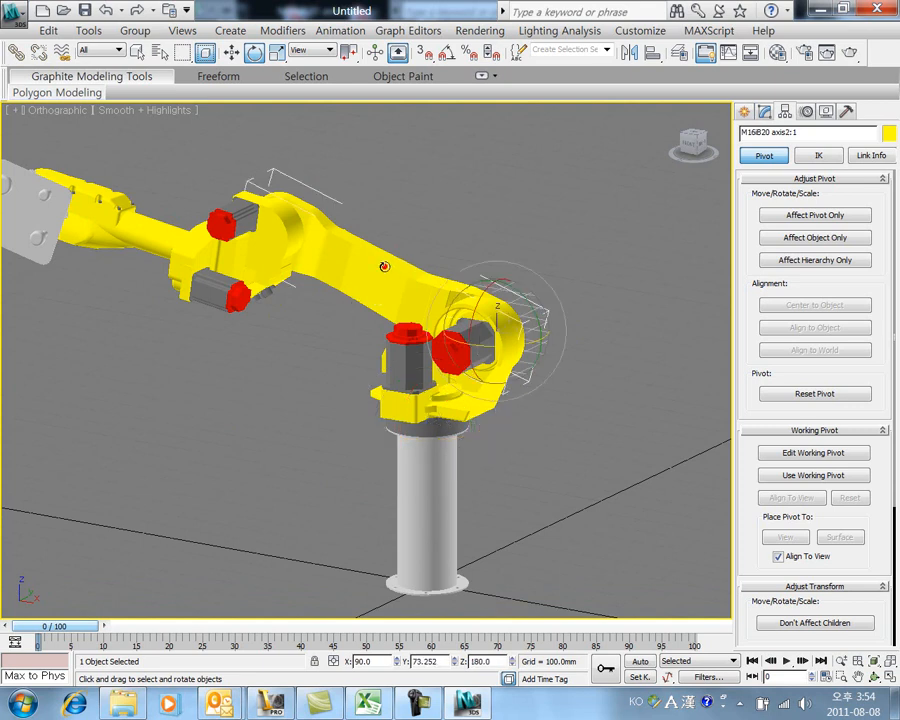
{"action": "left_click", "coordinate": [412, 365]}
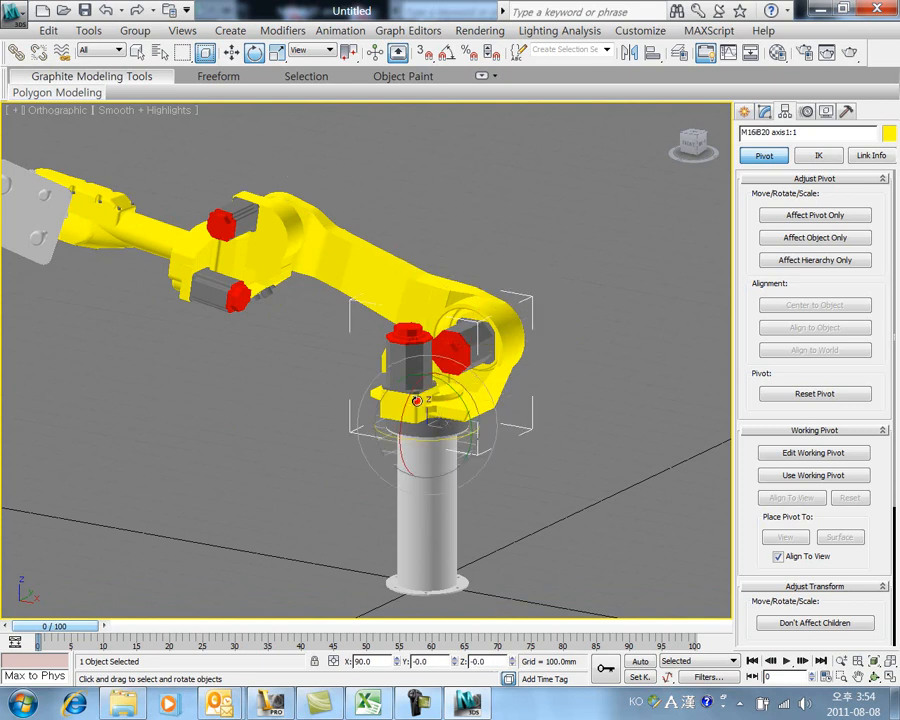
{"action": "left_click", "coordinate": [195, 404]}
Link the M16iB20 axis2 arm to the axis1 base as its child, then clear the selection
{"action": "left_click", "coordinate": [16, 52]}
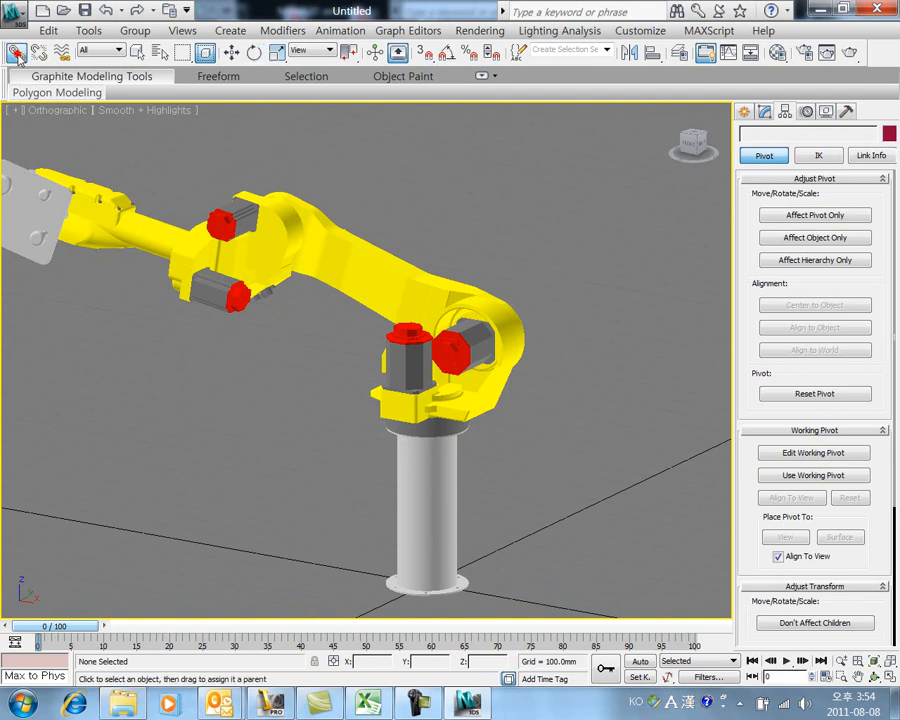
{"action": "left_click", "coordinate": [363, 273]}
{"action": "left_click_drag", "start_coordinate": [363, 273], "coordinate": [421, 412]}
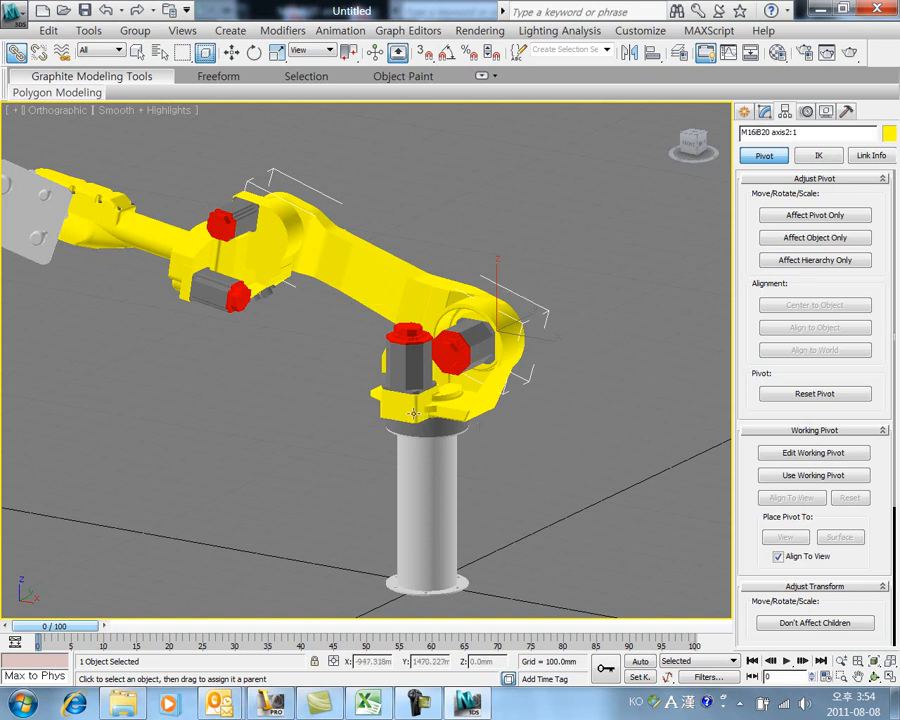
{"action": "left_click", "coordinate": [282, 446]}
Try rotating the axis1 base about its vertical axis to test the link with the axis2 arm
{"action": "left_click", "coordinate": [386, 388]}
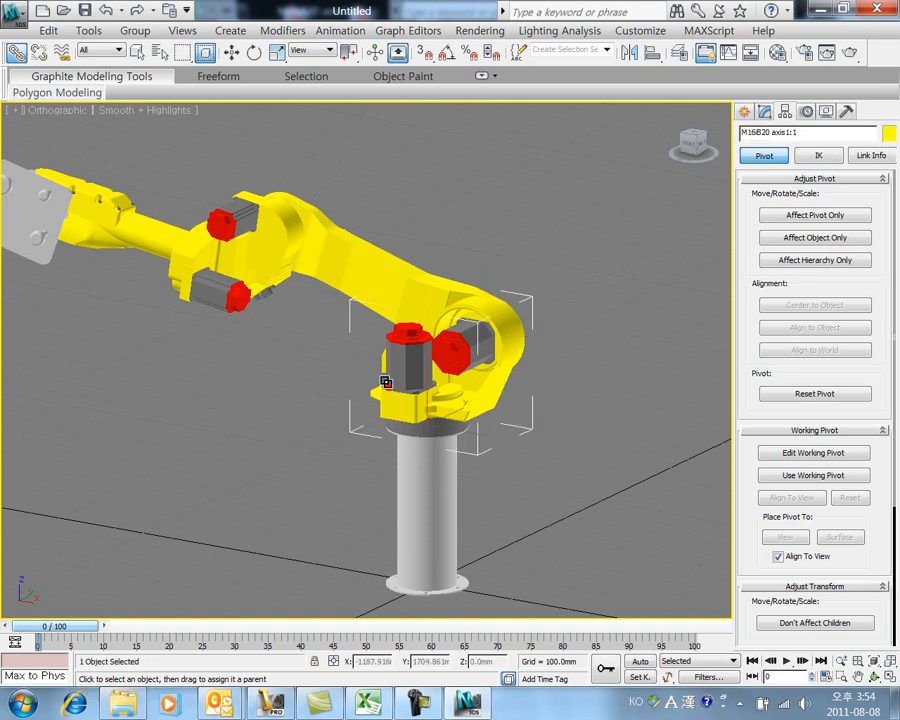
{"action": "left_click", "coordinate": [254, 52]}
{"action": "left_click_drag", "start_coordinate": [459, 440], "coordinate": [565, 440]}
{"action": "middle_click_drag", "start_coordinate": [166, 297], "coordinate": [201, 332]}
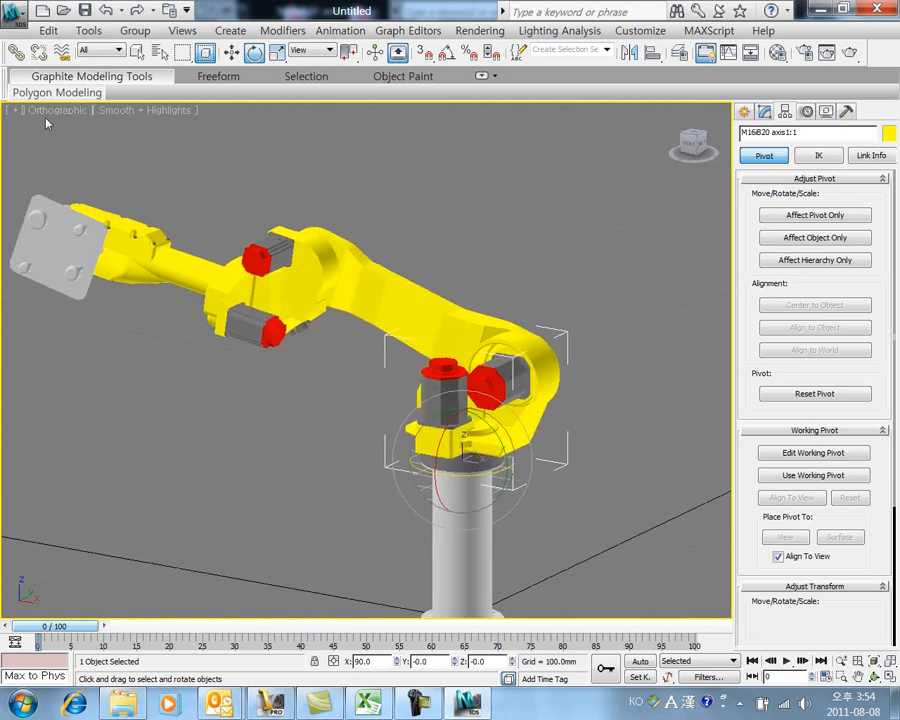
Link the axis3 part to the axis2 arm and the axis4 forearm to the axis3 part
{"action": "left_click", "coordinate": [15, 53]}
{"action": "left_click_drag", "start_coordinate": [298, 271], "coordinate": [417, 313]}
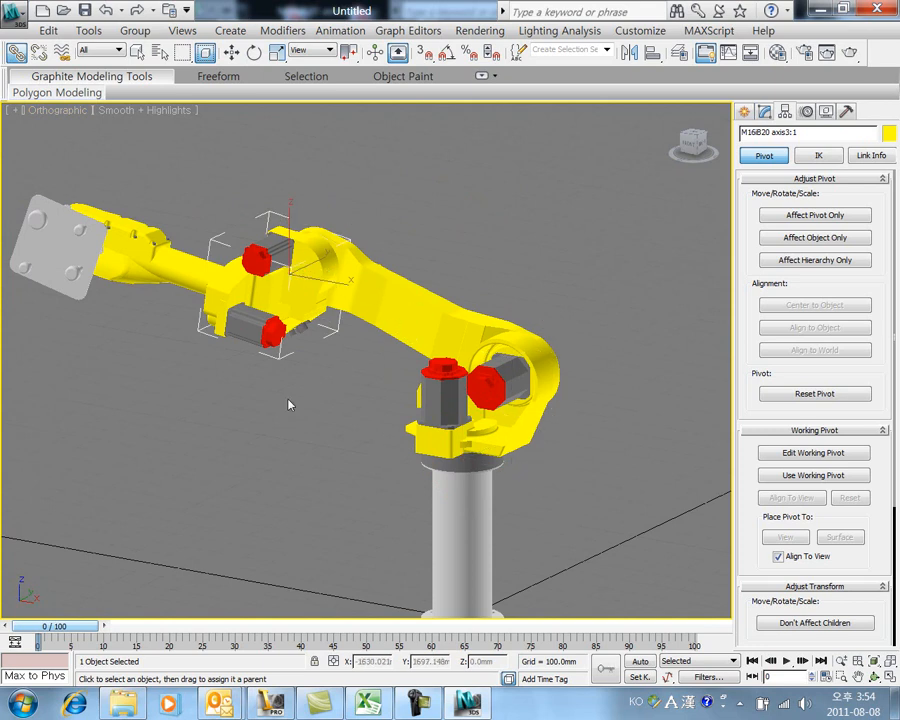
{"action": "middle_click_drag", "start_coordinate": [203, 378], "coordinate": [308, 438]}
{"action": "left_click_drag", "start_coordinate": [285, 324], "coordinate": [383, 338]}
Link the axis5 wrist block to the axis4 forearm as its child
{"action": "middle_click_drag", "start_coordinate": [324, 257], "coordinate": [455, 198]}
{"action": "middle_click_drag", "start_coordinate": [341, 353], "coordinate": [507, 349], "text": "alt"}
{"action": "scroll", "coordinate": [388, 342], "scroll_direction": "up", "scroll_amount": 5}
{"action": "middle_click_drag", "start_coordinate": [388, 342], "coordinate": [381, 439]}
{"action": "left_click", "coordinate": [271, 292]}
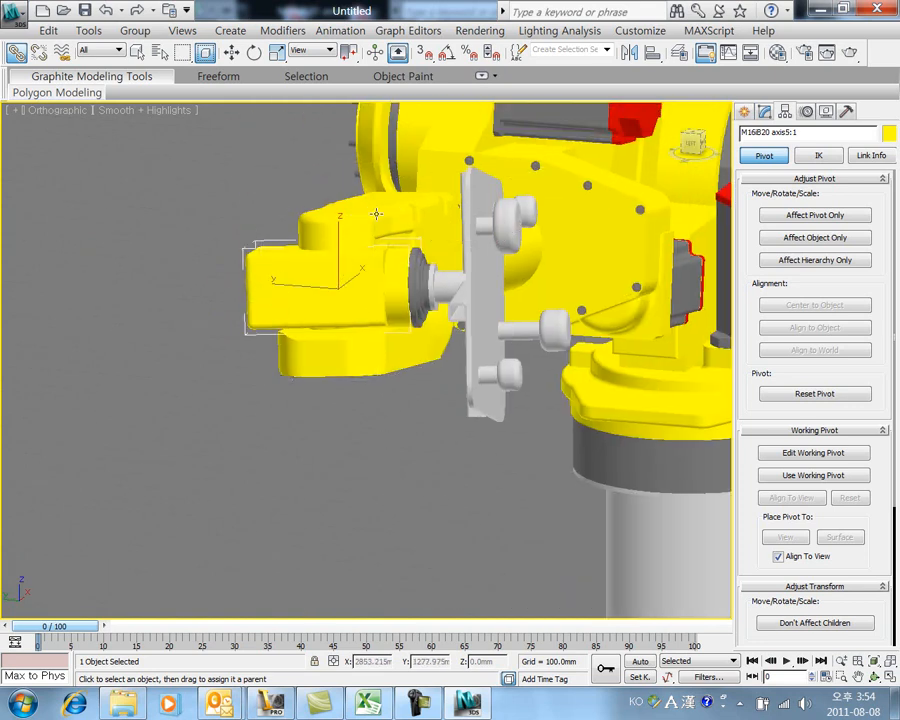
Link the axis6 flange to the axis5 wrist block and the gripper Base to the axis6 flange
{"action": "middle_click_drag", "start_coordinate": [425, 330], "coordinate": [386, 379]}
{"action": "left_click", "coordinate": [377, 356]}
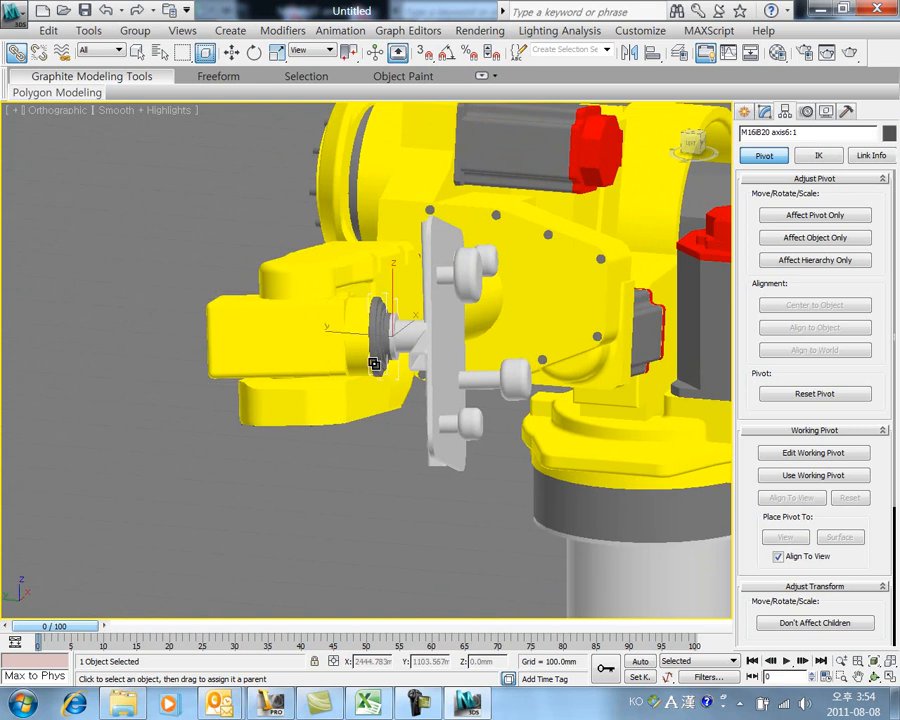
{"action": "left_click_drag", "start_coordinate": [367, 368], "coordinate": [241, 346]}
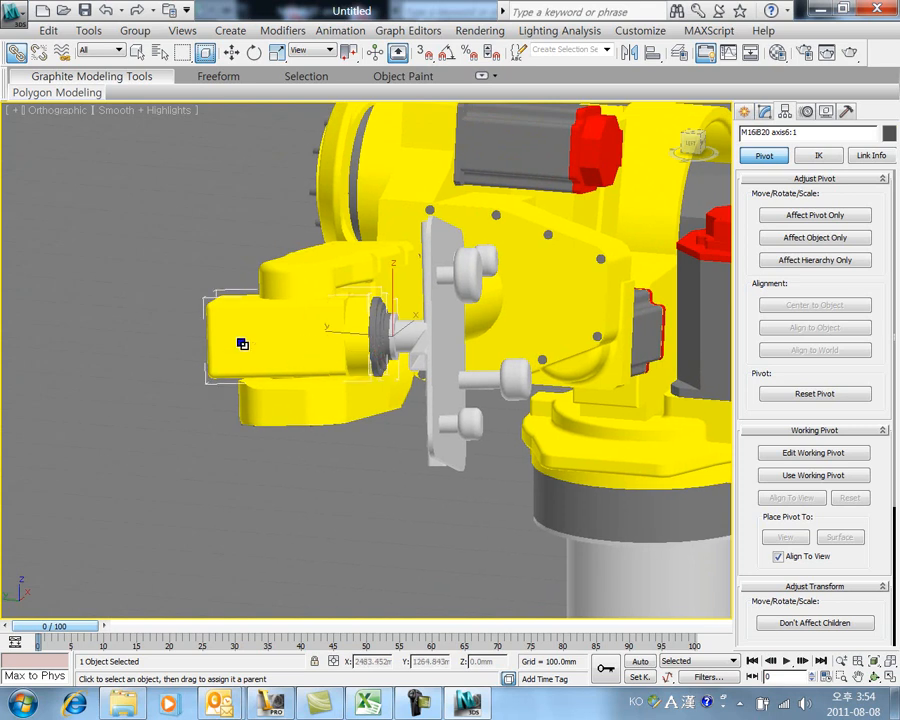
{"action": "left_click", "coordinate": [411, 331]}
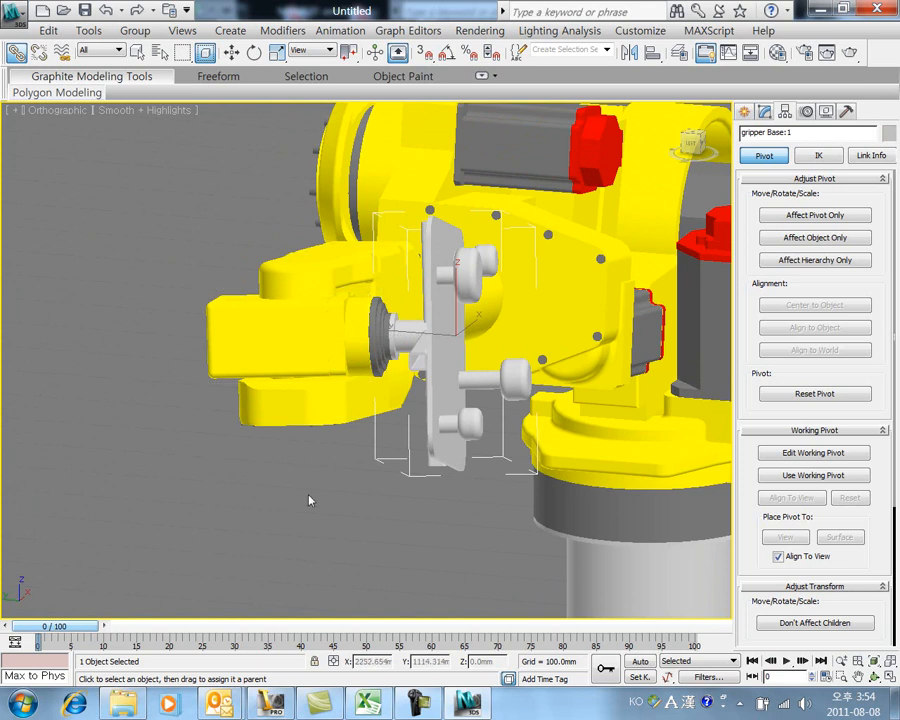
Try rotating the axis1 base about its vertical axis to test the whole linked chain, then undo the rotation
{"action": "middle_click_drag", "start_coordinate": [310, 508], "coordinate": [223, 532]}
{"action": "scroll", "coordinate": [500, 474], "scroll_direction": "down", "scroll_amount": 2}
{"action": "middle_click_drag", "start_coordinate": [500, 474], "coordinate": [436, 486], "text": "alt"}
{"action": "scroll", "coordinate": [436, 486], "scroll_direction": "down", "scroll_amount": 3}
{"action": "left_click", "coordinate": [507, 240]}
{"action": "left_click", "coordinate": [254, 52]}
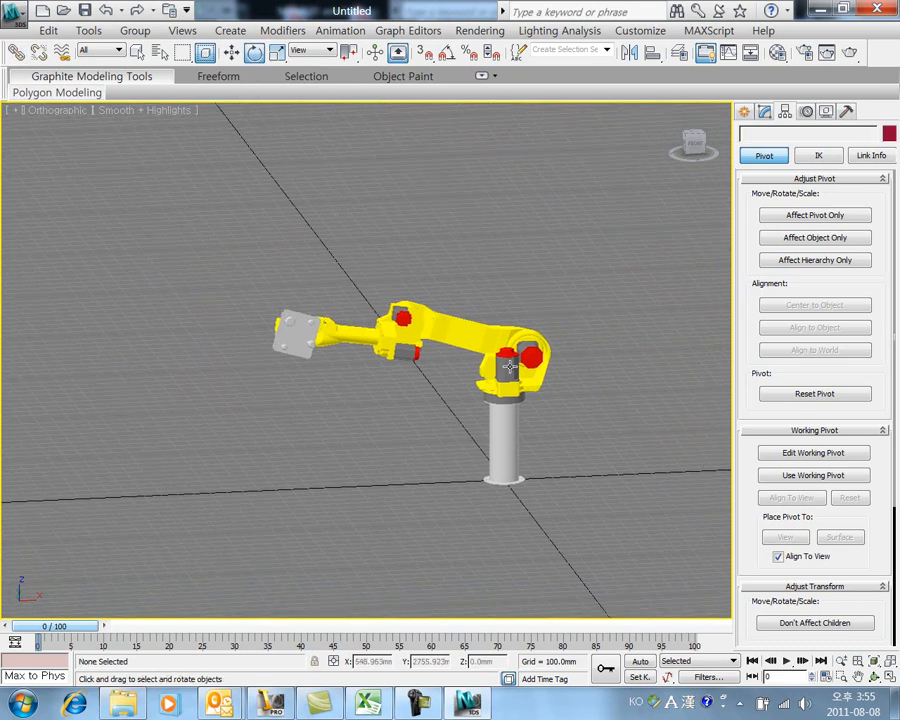
{"action": "left_click", "coordinate": [529, 395]}
{"action": "left_click_drag", "start_coordinate": [539, 411], "coordinate": [237, 339]}
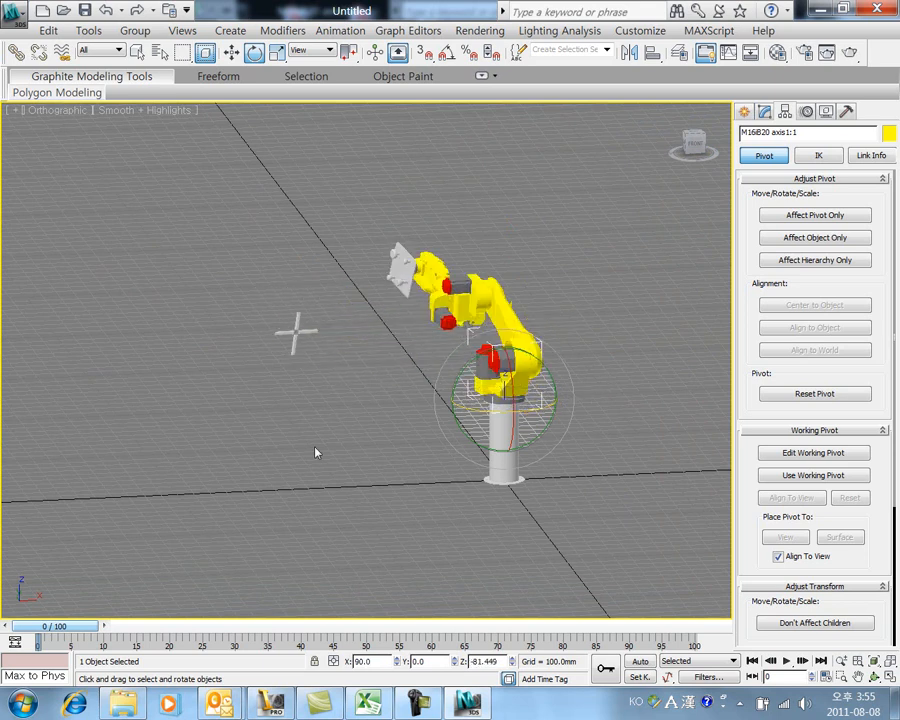
{"action": "key", "text": "ctrl+z"}
Examine the back of the gripper, selecting the ISO 20x20x2.5 profile and the gripper Base to identify the separate parts
{"action": "scroll", "coordinate": [324, 348], "scroll_direction": "up", "scroll_amount": 5}
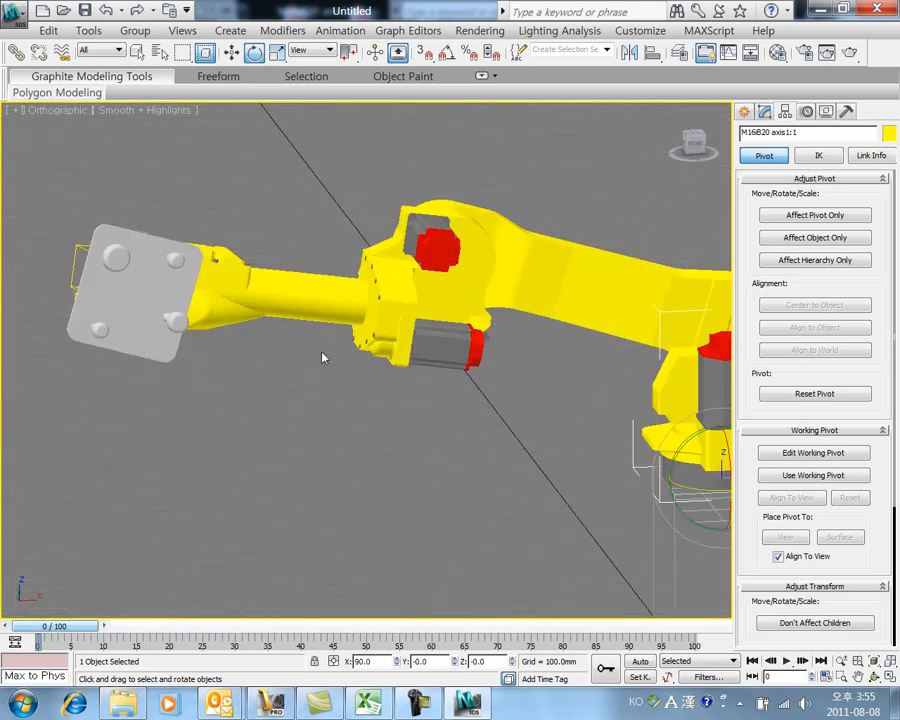
{"action": "middle_click_drag", "start_coordinate": [321, 348], "coordinate": [374, 351], "text": "alt"}
{"action": "middle_click_drag", "start_coordinate": [508, 444], "coordinate": [522, 394]}
{"action": "scroll", "coordinate": [365, 371], "scroll_direction": "up", "scroll_amount": 2}
{"action": "scroll", "coordinate": [365, 371], "scroll_direction": "down", "scroll_amount": 2}
{"action": "middle_click_drag", "start_coordinate": [466, 390], "coordinate": [140, 420]}
{"action": "scroll", "coordinate": [390, 436], "scroll_direction": "up", "scroll_amount": 4}
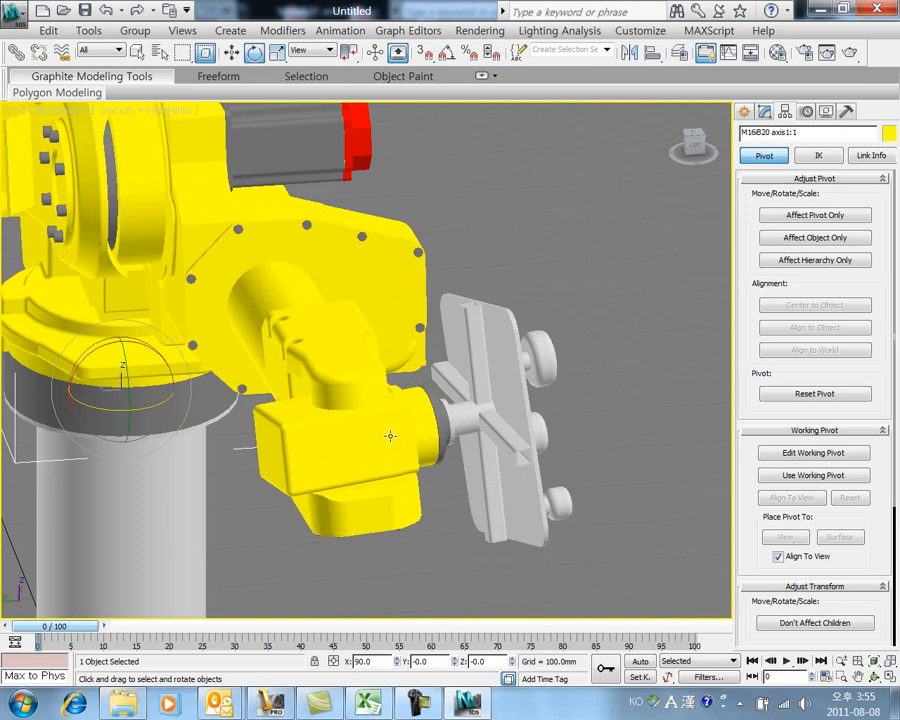
{"action": "left_click", "coordinate": [558, 243]}
{"action": "left_click", "coordinate": [478, 345]}
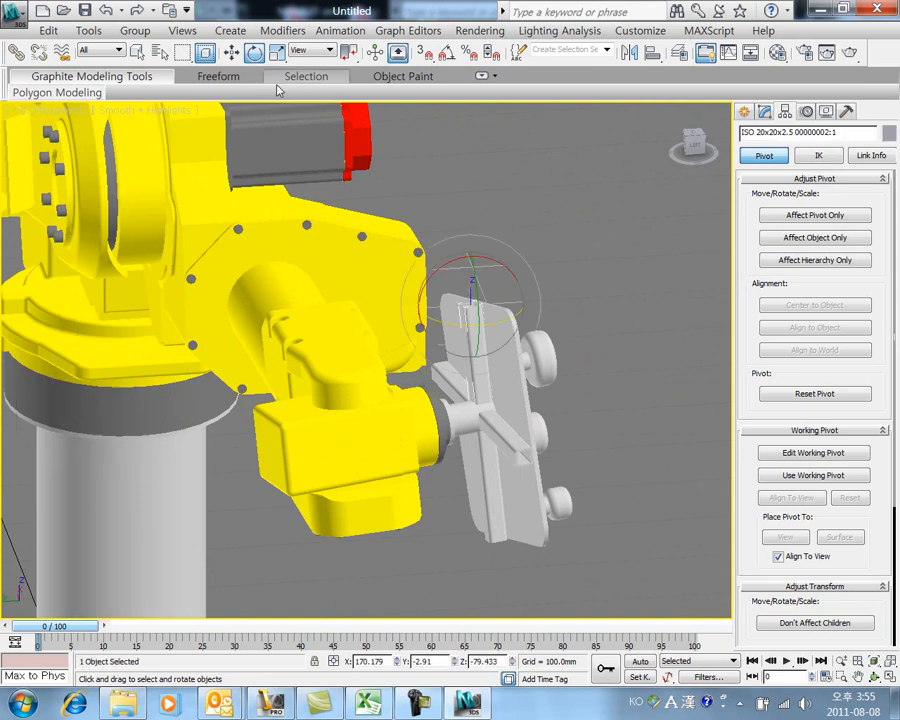
{"action": "left_click", "coordinate": [138, 52]}
{"action": "left_click", "coordinate": [468, 348]}
{"action": "left_click", "coordinate": [488, 478]}
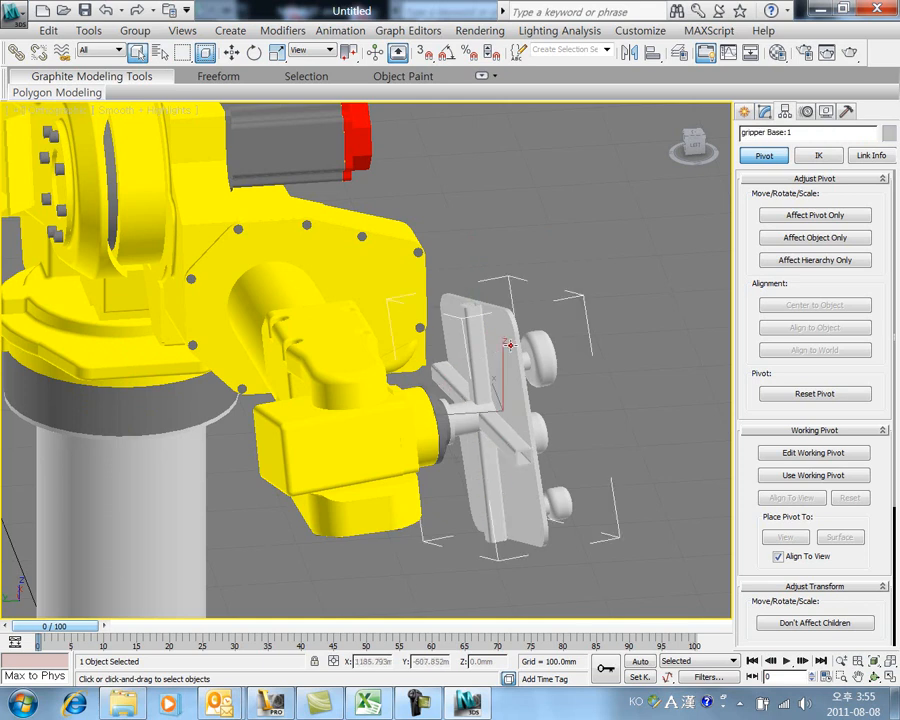
{"action": "left_click", "coordinate": [512, 271]}
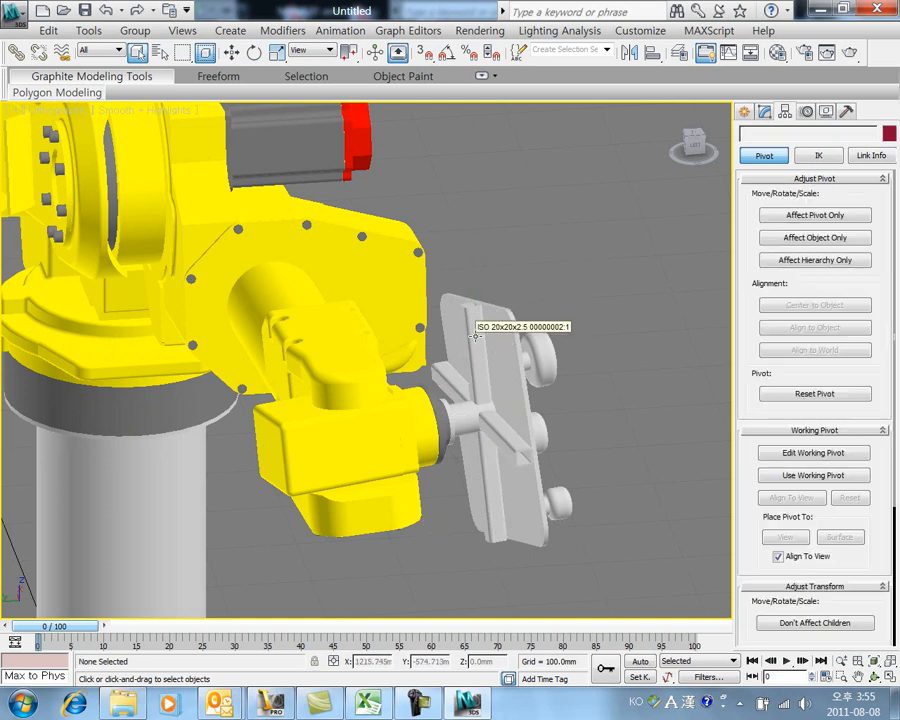
Select the four ISO 20x20x2.5 profiles behind the gripper plate and link them to the gripper Base
{"action": "left_click", "coordinate": [474, 344]}
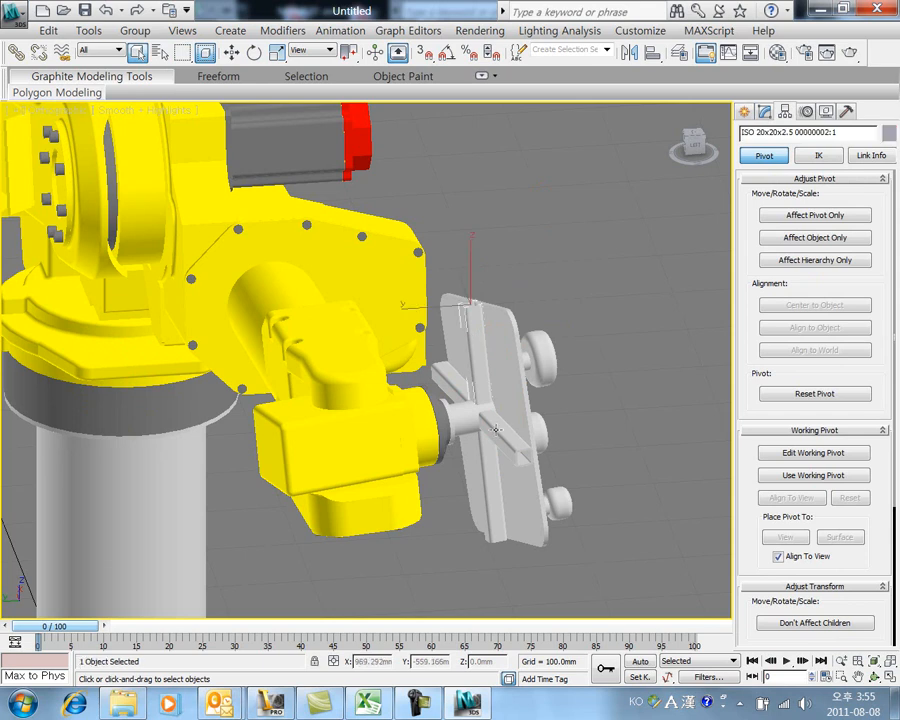
{"action": "left_click", "coordinate": [495, 428], "text": "ctrl"}
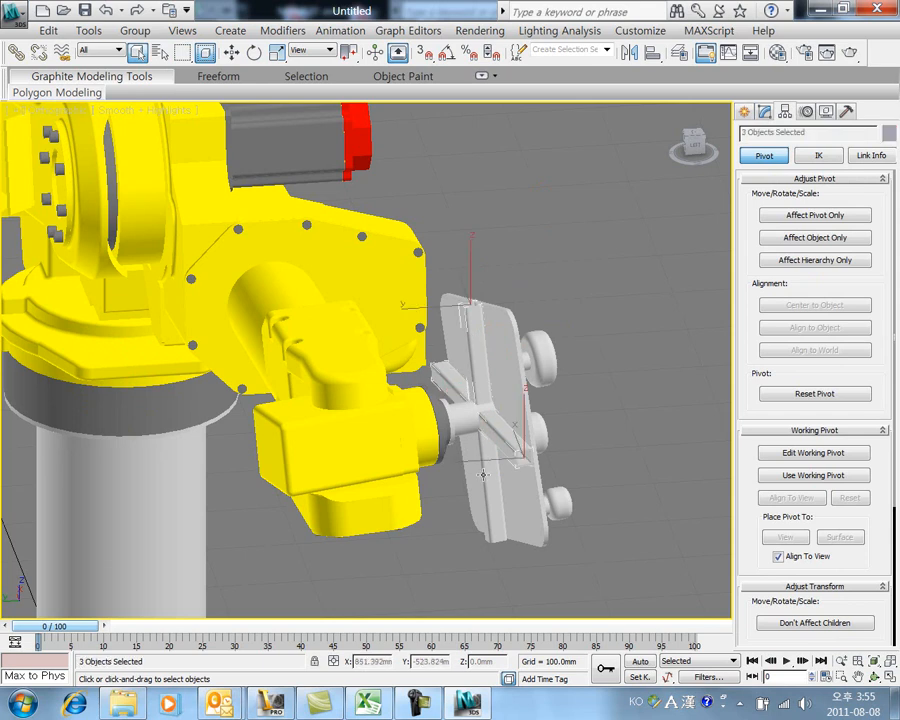
{"action": "left_click", "coordinate": [16, 52]}
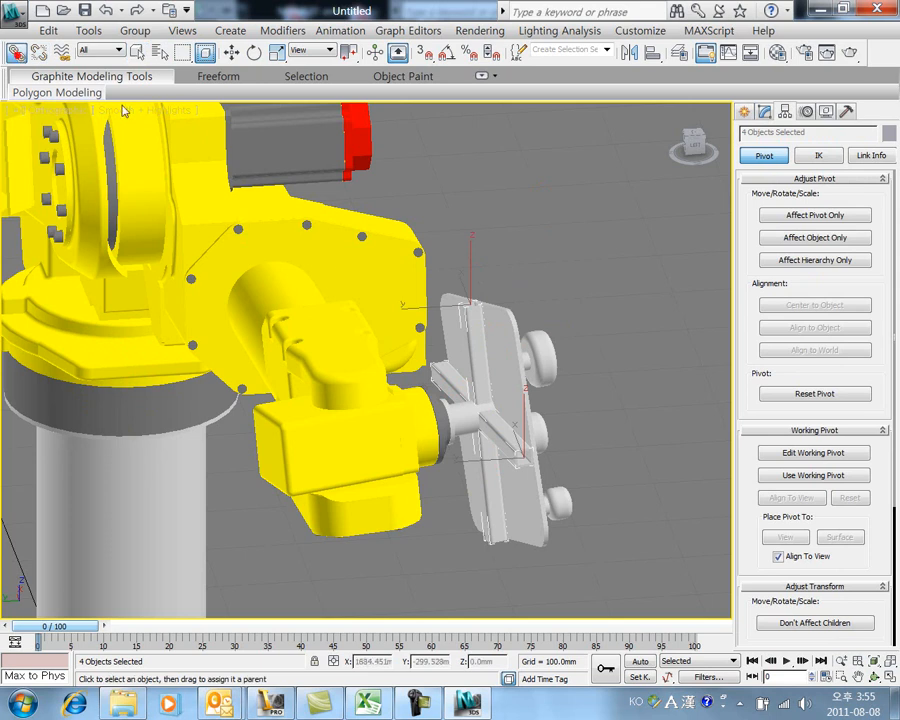
{"action": "left_click_drag", "start_coordinate": [479, 348], "coordinate": [523, 350]}
{"action": "left_click", "coordinate": [525, 239]}
Try rotating the axis1 base with the gripper profiles linked, undoing the trial rotation
{"action": "scroll", "coordinate": [533, 325], "scroll_direction": "down", "scroll_amount": 5}
{"action": "middle_click_drag", "start_coordinate": [425, 360], "coordinate": [354, 331], "text": "alt"}
{"action": "left_click", "coordinate": [354, 331]}
{"action": "middle_click_drag", "start_coordinate": [424, 370], "coordinate": [600, 338], "text": "alt"}
{"action": "left_click", "coordinate": [254, 52]}
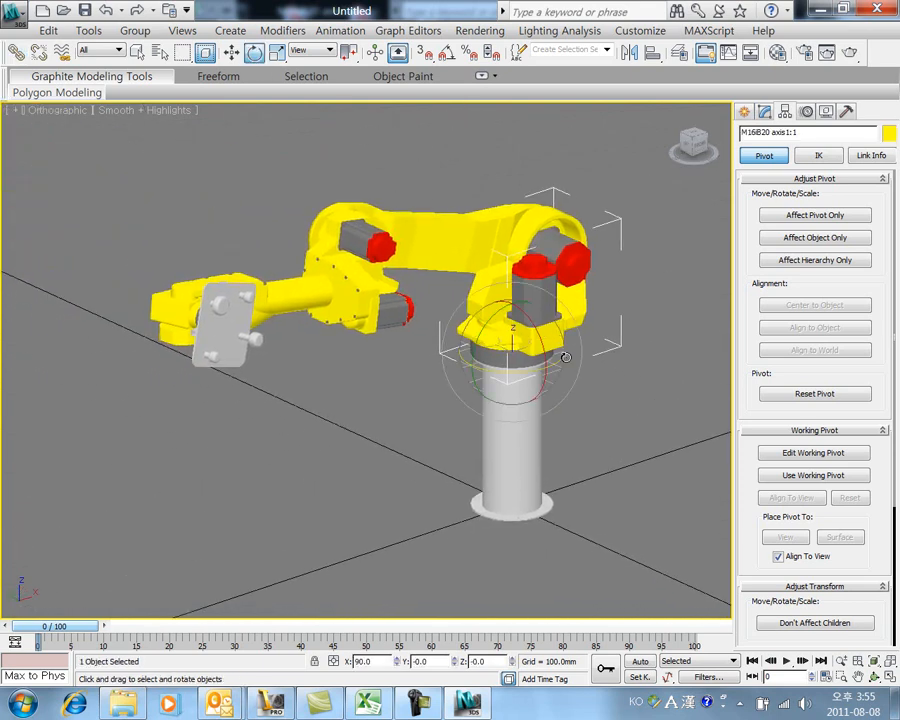
{"action": "mouse_move", "coordinate": [556, 358]}
{"action": "left_mouse_down"}
{"action": "mouse_move", "coordinate": [352, 356]}
{"action": "mouse_move", "coordinate": [550, 345]}
{"action": "left_mouse_up"}
{"action": "key", "text": "ctrl+z"}
Try rotating the axis2 arm, axis3 part and axis4 forearm in turn to test their linked motion, undoing each trial
{"action": "left_click", "coordinate": [448, 235]}
{"action": "left_click_drag", "start_coordinate": [512, 212], "coordinate": [477, 224]}
{"action": "key", "text": "ctrl+z"}
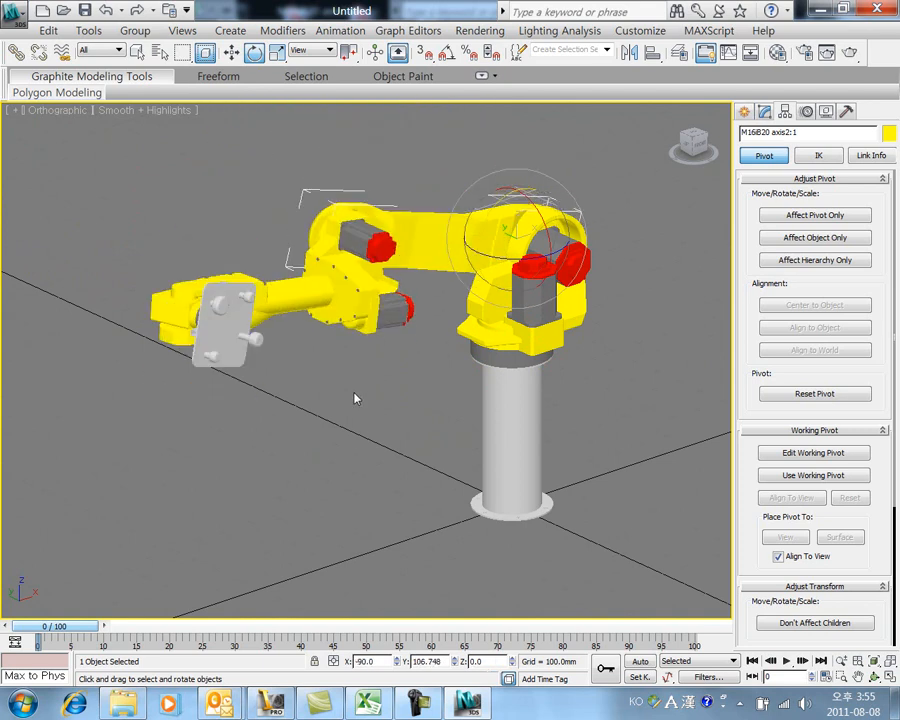
{"action": "left_click", "coordinate": [338, 279]}
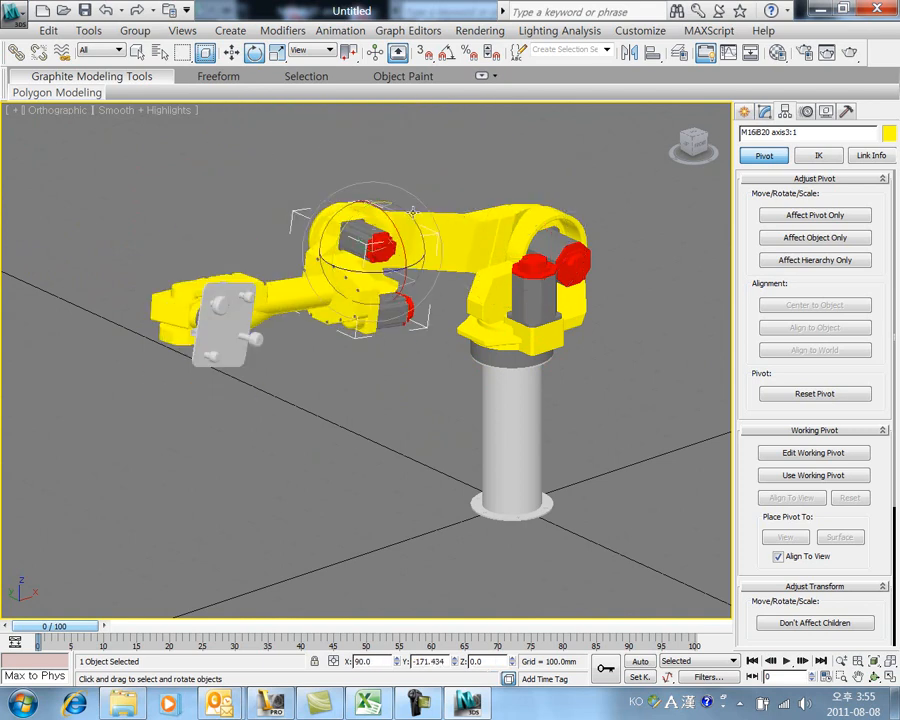
{"action": "left_click_drag", "start_coordinate": [362, 211], "coordinate": [355, 268]}
{"action": "key", "text": "ctrl+z"}
{"action": "left_click", "coordinate": [294, 292]}
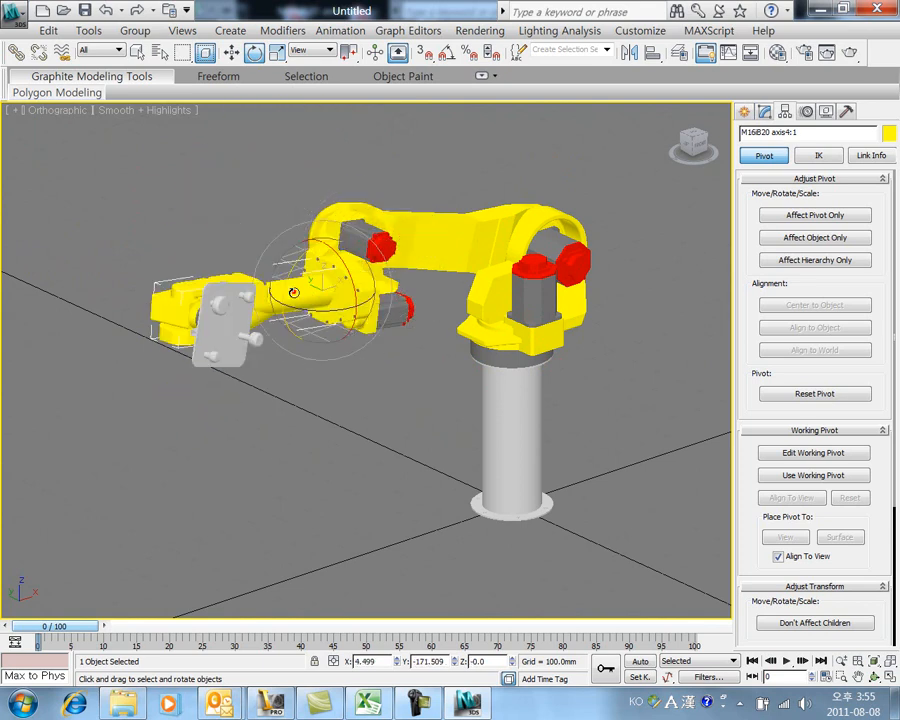
{"action": "left_click_drag", "start_coordinate": [345, 287], "coordinate": [338, 414]}
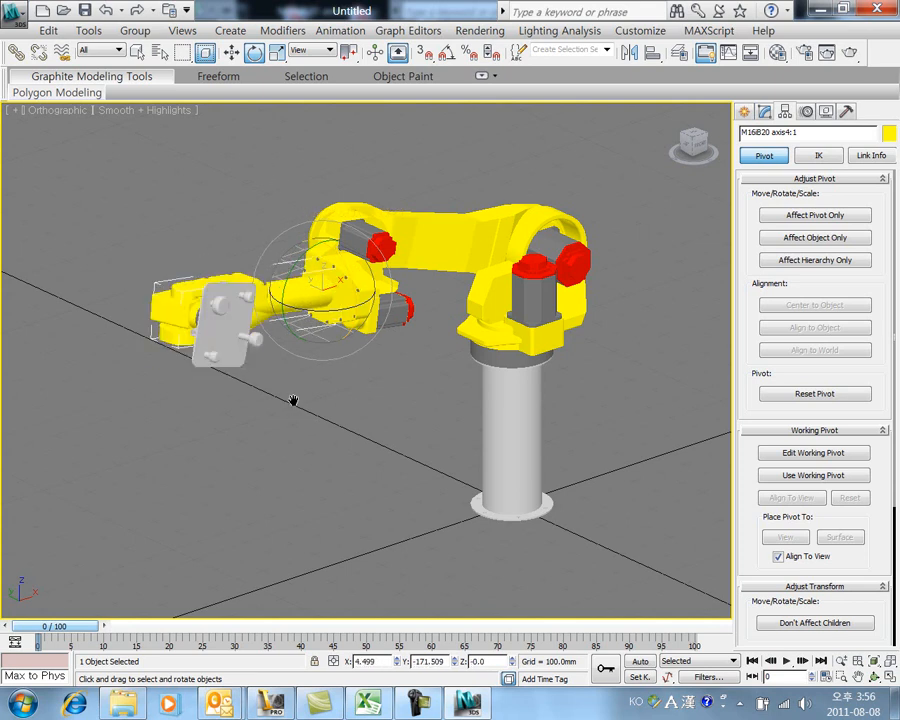
Try rotating the axis1 base about 22 degrees around Z to test its link with the arm, undoing the rotation
{"action": "mouse_move", "coordinate": [413, 408]}
{"action": "middle_mouse_down"}
{"action": "mouse_move", "coordinate": [399, 416]}
{"action": "mouse_move", "coordinate": [396, 402]}
{"action": "middle_mouse_up"}
{"action": "left_click", "coordinate": [399, 414]}
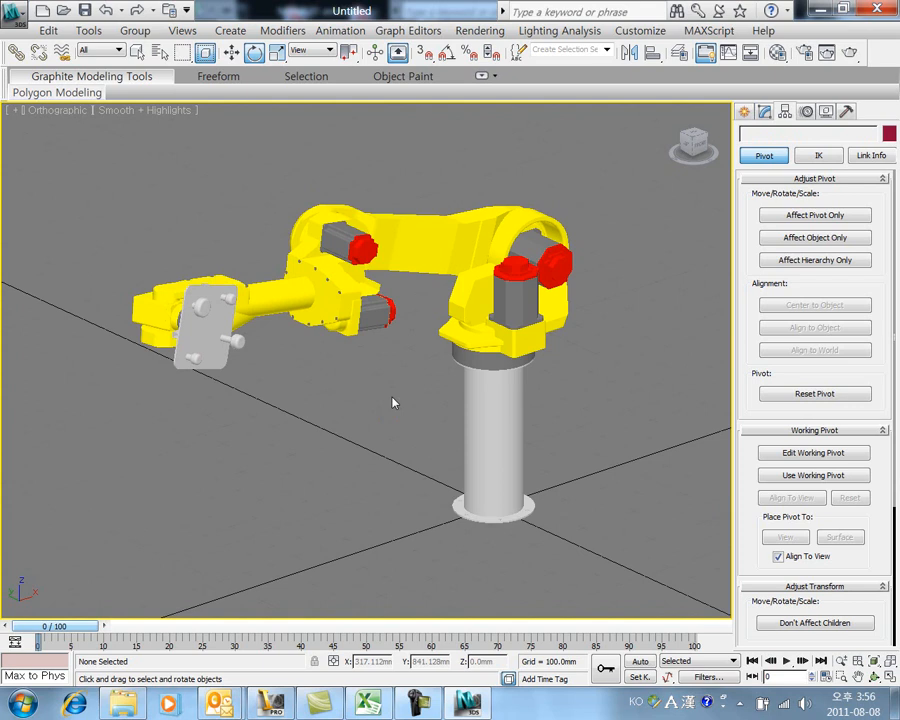
{"action": "middle_click_drag", "start_coordinate": [412, 382], "coordinate": [390, 424]}
{"action": "scroll", "coordinate": [408, 357], "scroll_direction": "up", "scroll_amount": 3}
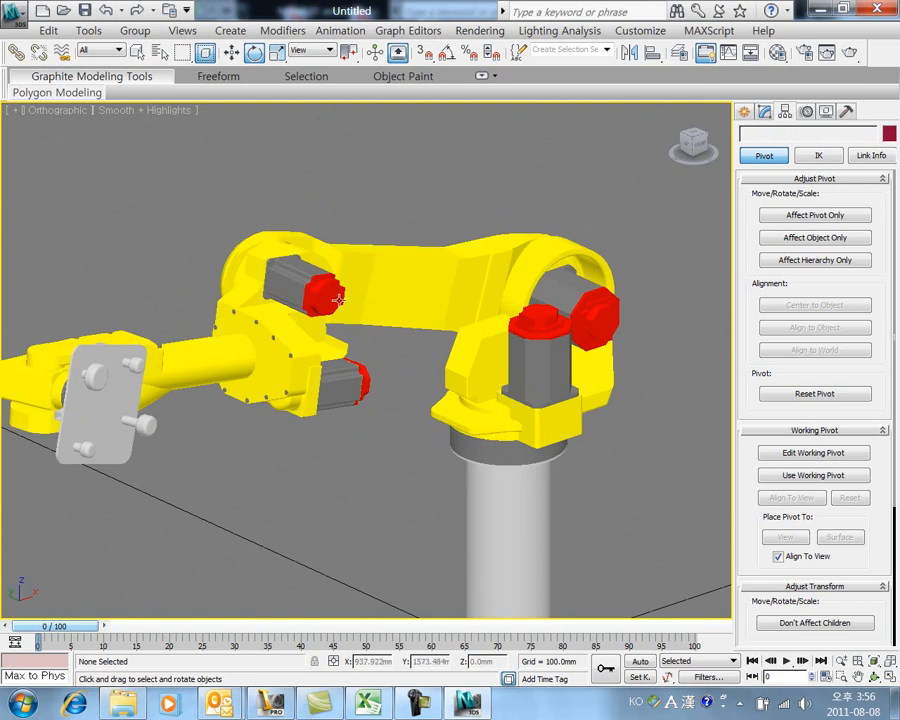
{"action": "left_click", "coordinate": [391, 278]}
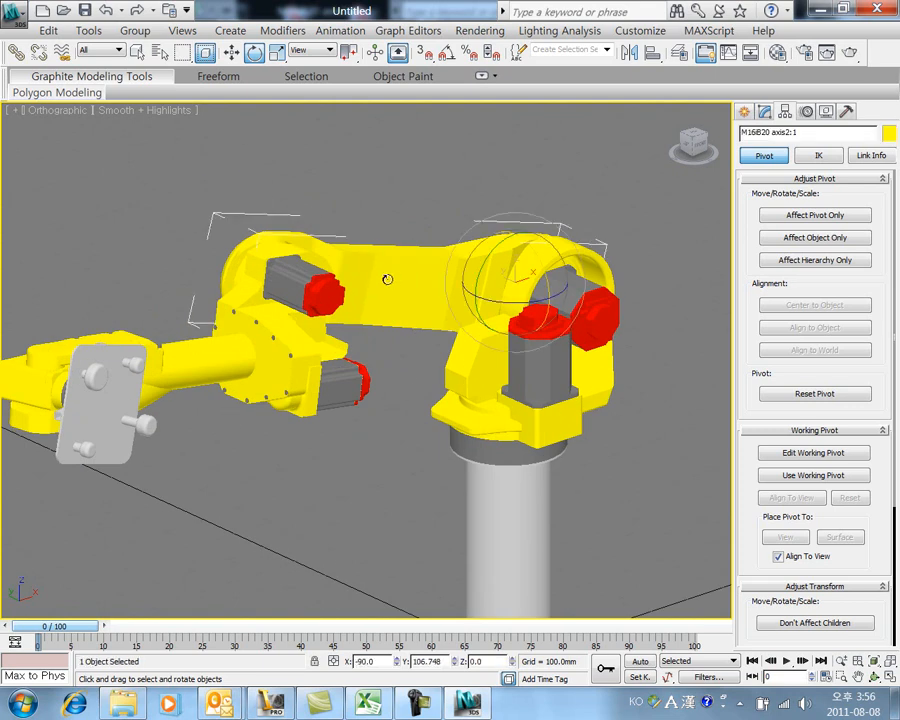
{"action": "left_click", "coordinate": [44, 133]}
{"action": "left_click", "coordinate": [515, 381]}
{"action": "left_click_drag", "start_coordinate": [513, 443], "coordinate": [542, 446]}
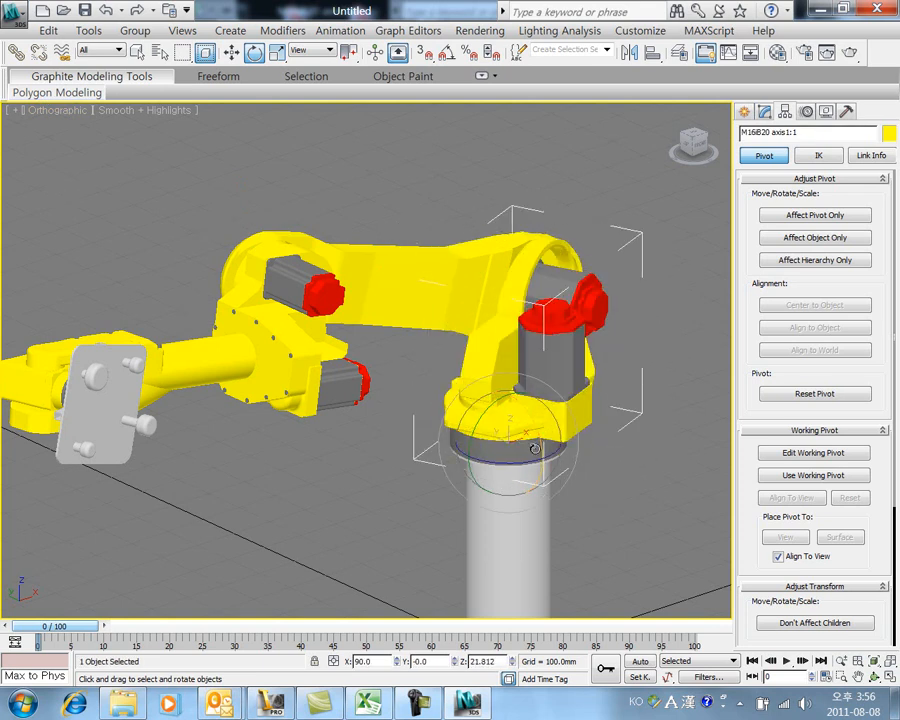
{"action": "key", "text": "ctrl+z"}
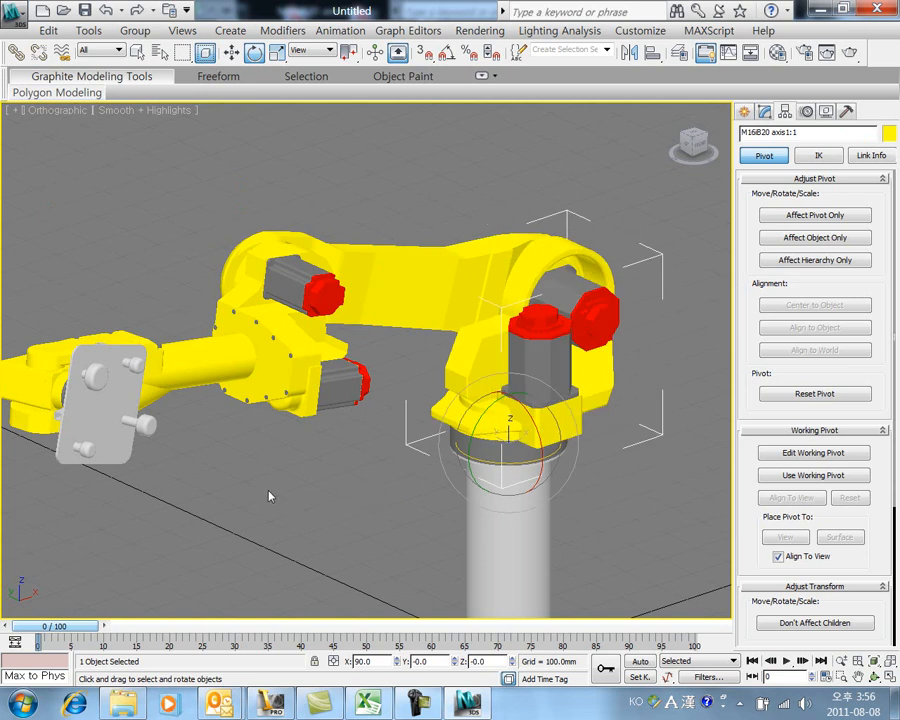
Link the axis2 arm to the axis1 base as its parent
{"action": "left_click", "coordinate": [154, 168]}
{"action": "left_click", "coordinate": [16, 52]}
{"action": "mouse_move", "coordinate": [386, 274]}
{"action": "left_mouse_down"}
{"action": "mouse_move", "coordinate": [533, 274]}
{"action": "mouse_move", "coordinate": [557, 323]}
{"action": "left_mouse_up"}
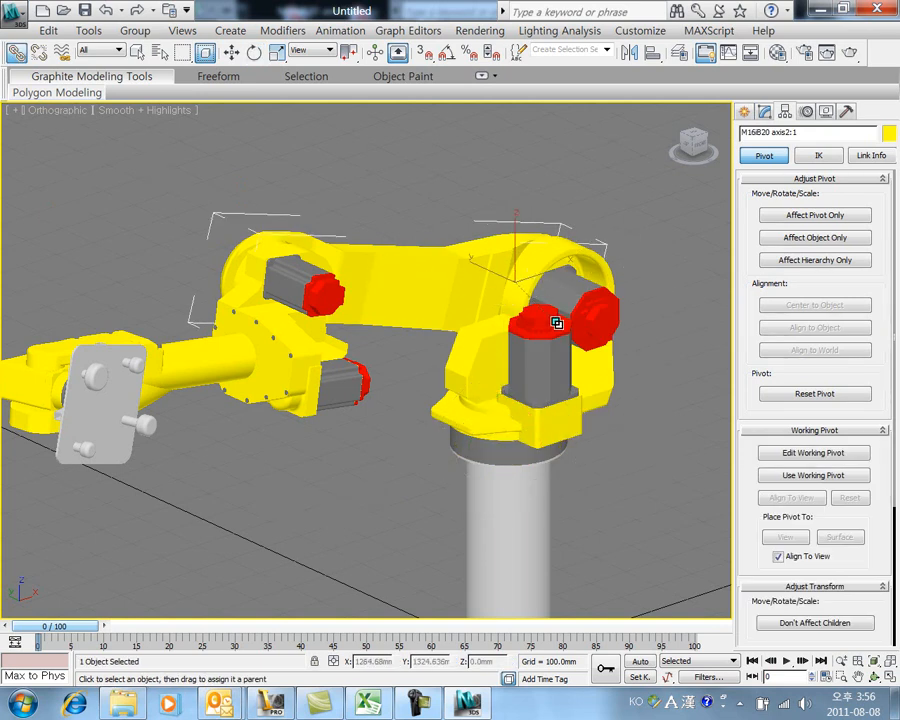
{"action": "left_click", "coordinate": [414, 193]}
{"action": "middle_click_drag", "start_coordinate": [458, 478], "coordinate": [448, 477]}
{"action": "scroll", "coordinate": [448, 477], "scroll_direction": "down", "scroll_amount": 2}
{"action": "middle_click_drag", "start_coordinate": [378, 474], "coordinate": [401, 475]}
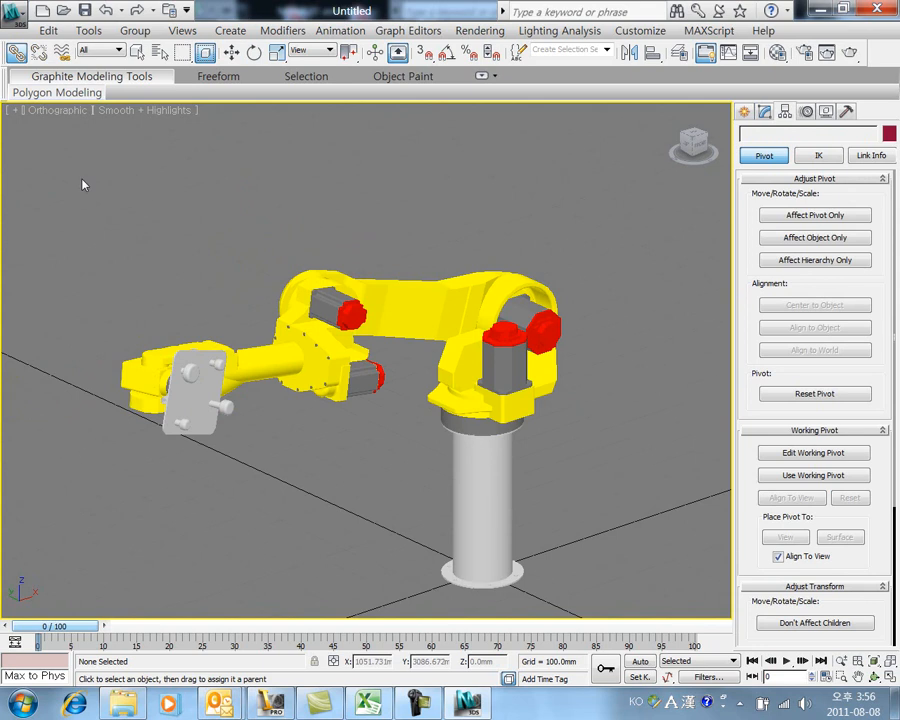
Open the Container Explorer and expand the M16iB20 axis1 hierarchy down to the children of the gripper Base
{"action": "left_click", "coordinate": [89, 30]}
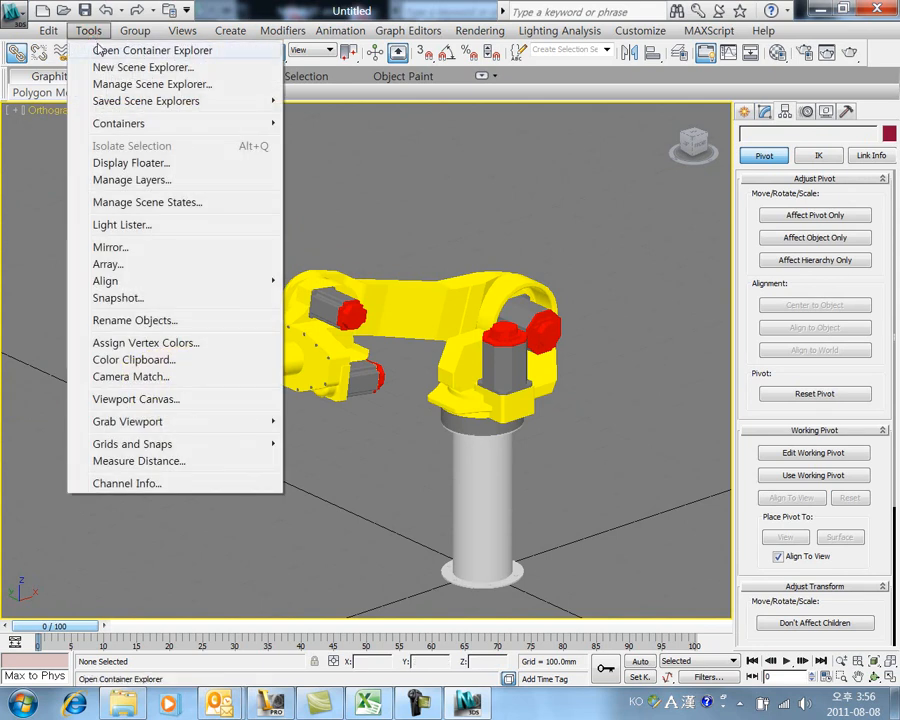
{"action": "left_click", "coordinate": [186, 55]}
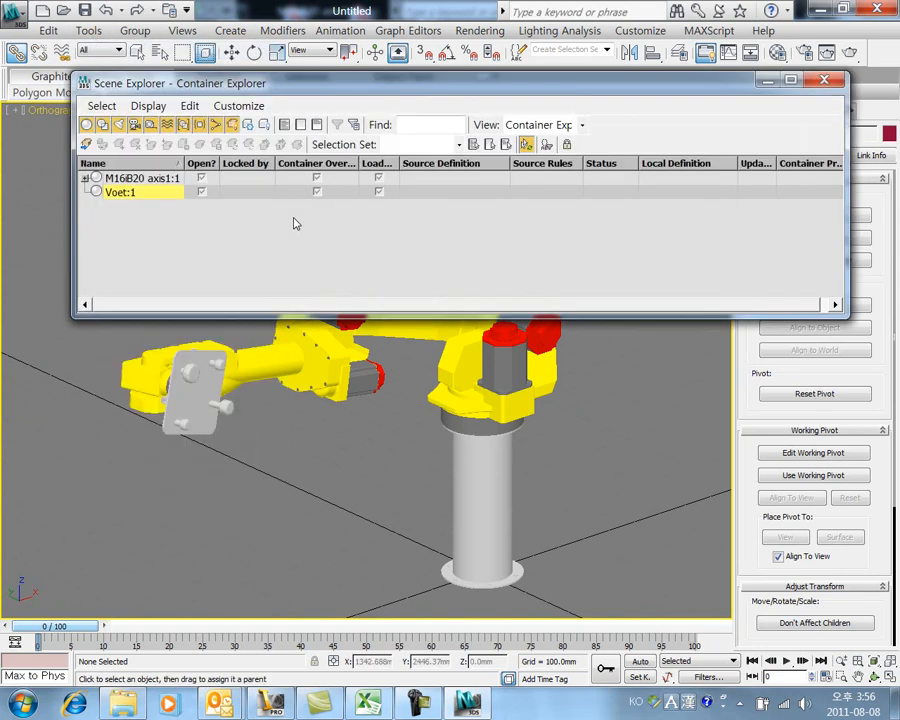
{"action": "left_click_drag", "start_coordinate": [293, 84], "coordinate": [397, 92]}
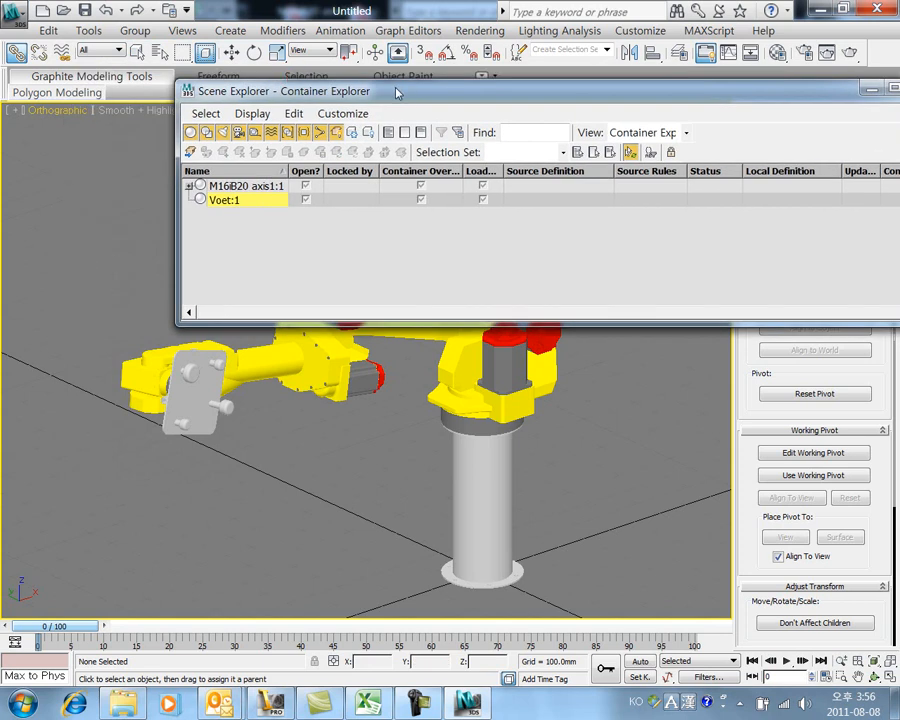
{"action": "left_click", "coordinate": [190, 186]}
{"action": "left_click", "coordinate": [201, 200]}
{"action": "left_click", "coordinate": [213, 214]}
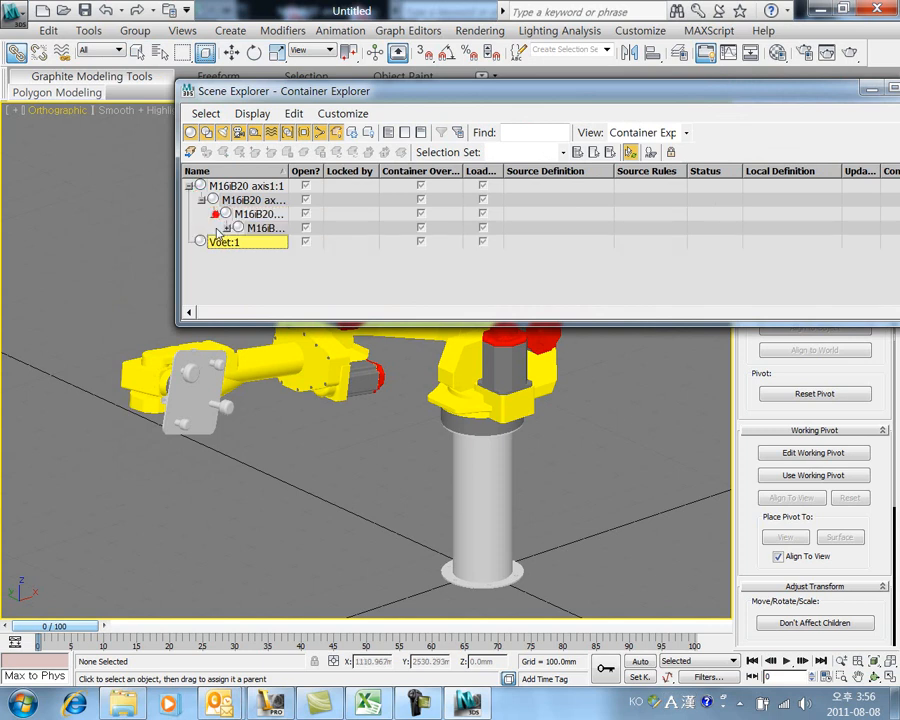
{"action": "left_click", "coordinate": [226, 228]}
{"action": "left_click", "coordinate": [238, 242]}
{"action": "left_click", "coordinate": [251, 256]}
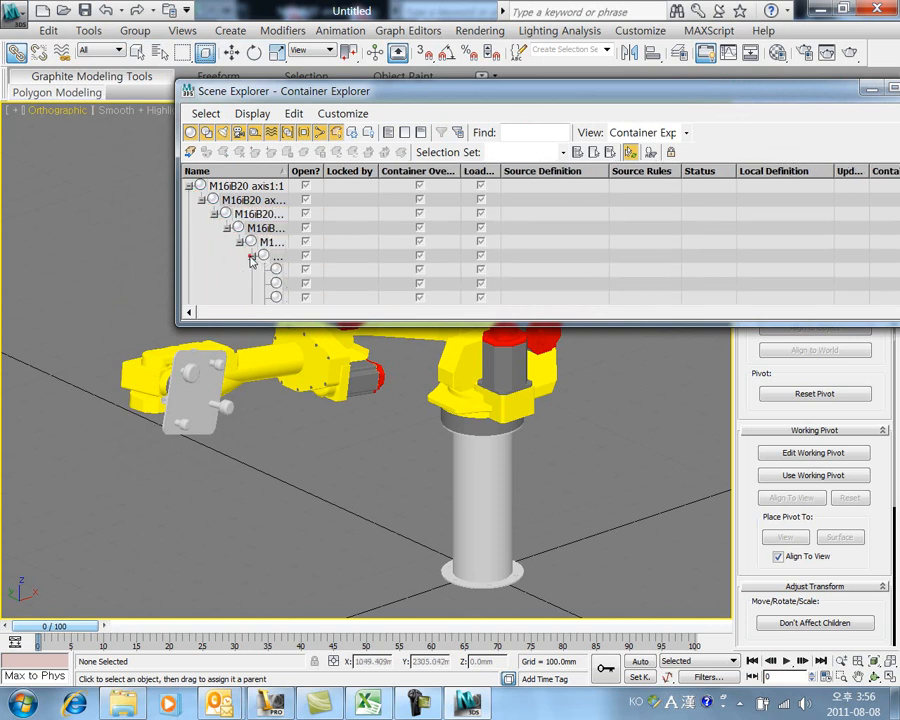
Step through the axis6, ISO profile and gripper Base entries of the hierarchy to examine the linked parts
{"action": "left_click_drag", "start_coordinate": [473, 100], "coordinate": [675, 30]}
{"action": "scroll", "coordinate": [498, 214], "scroll_direction": "down", "scroll_amount": 1}
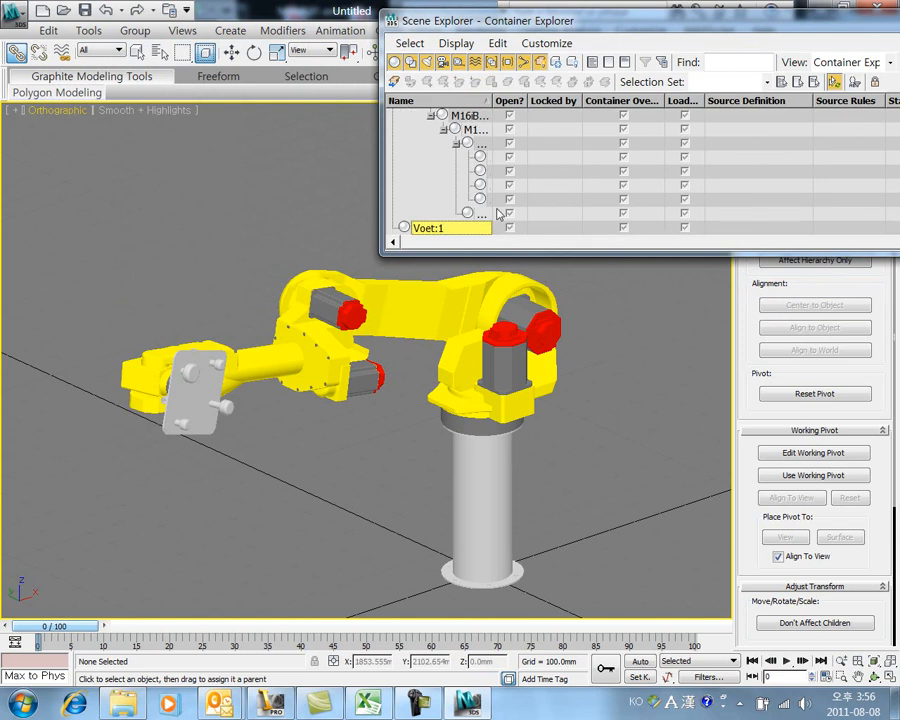
{"action": "left_click", "coordinate": [474, 213]}
{"action": "left_click", "coordinate": [477, 199]}
{"action": "left_click", "coordinate": [479, 185]}
{"action": "left_click", "coordinate": [481, 171]}
{"action": "left_click", "coordinate": [482, 157]}
{"action": "left_click", "coordinate": [483, 143]}
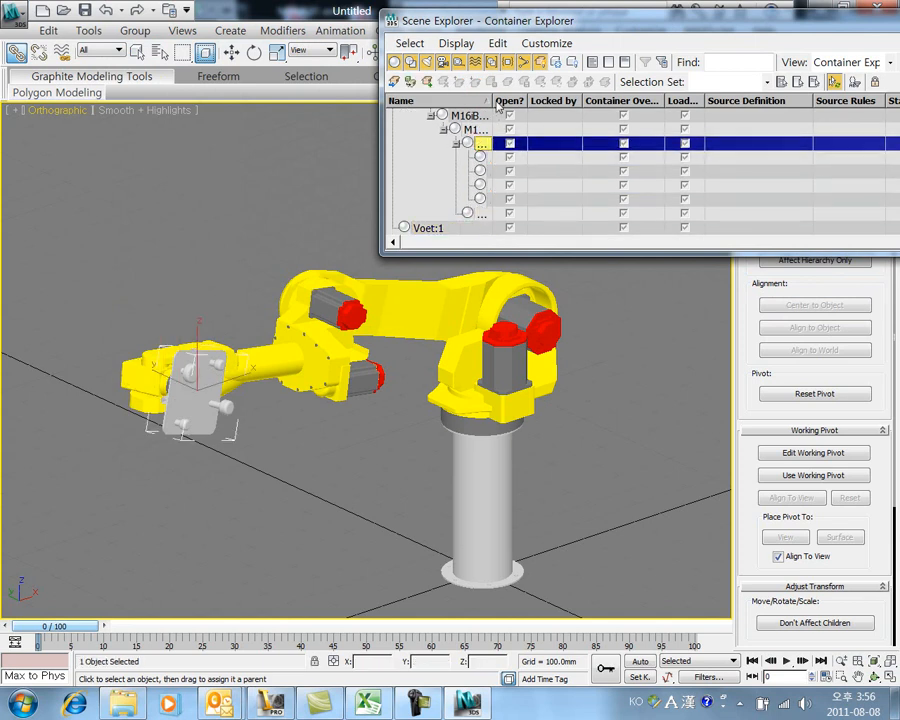
Widen the Name column and enlarge the Container Explorer to read the complete part hierarchy
{"action": "left_click_drag", "start_coordinate": [484, 100], "coordinate": [615, 100]}
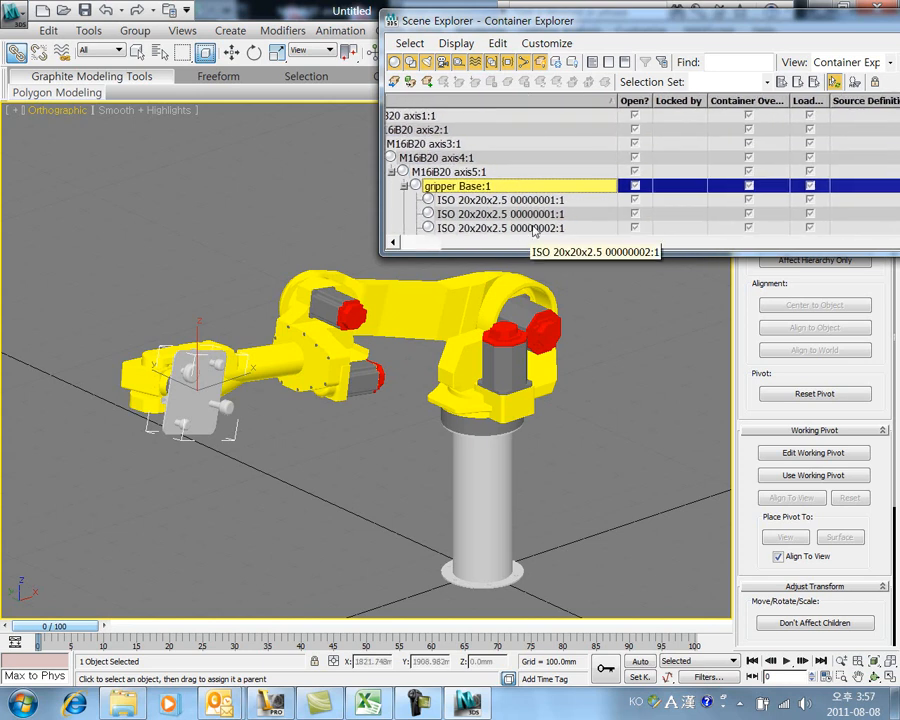
{"action": "left_click_drag", "start_coordinate": [505, 251], "coordinate": [505, 514]}
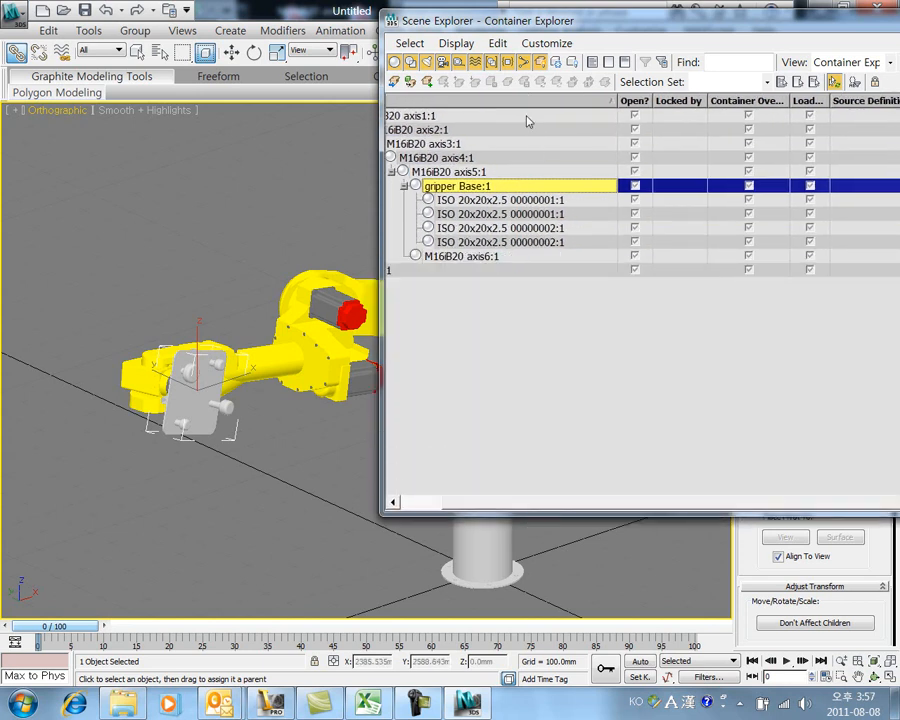
{"action": "left_click", "coordinate": [462, 501]}
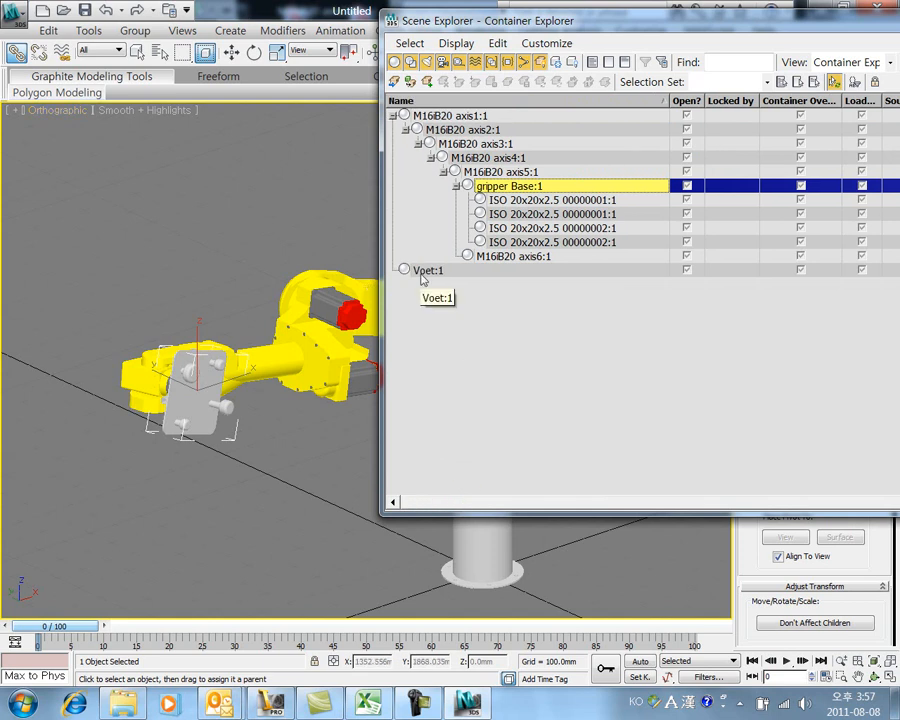
{"action": "left_click", "coordinate": [492, 338]}
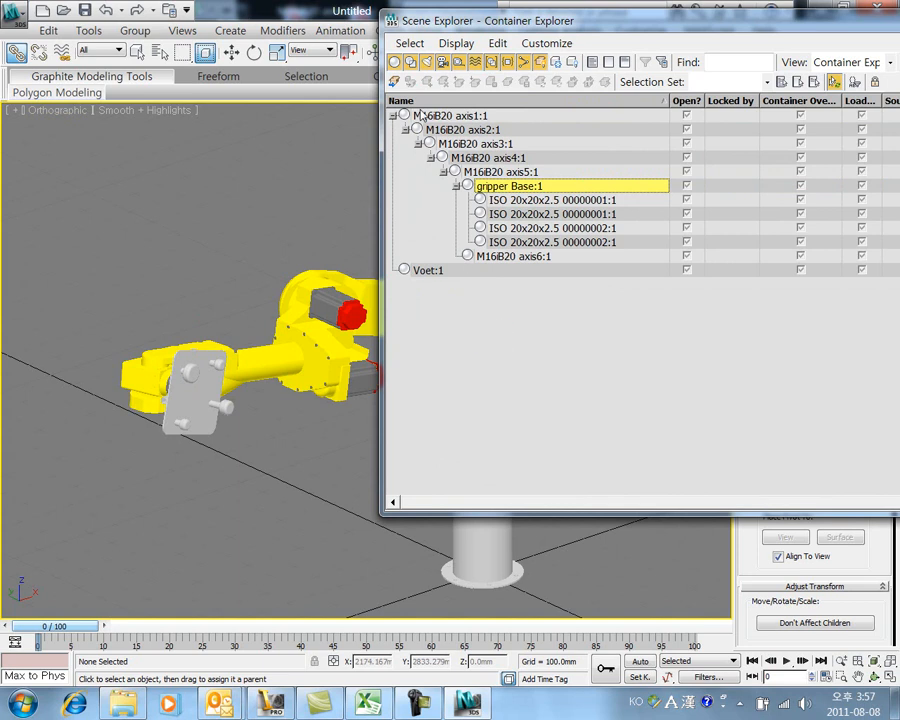
Try reparenting M16iB20 axis5 directly under axis2 in the explorer hierarchy, undoing the change
{"action": "left_click", "coordinate": [458, 173]}
{"action": "left_click_drag", "start_coordinate": [456, 173], "coordinate": [439, 222]}
{"action": "left_click_drag", "start_coordinate": [456, 172], "coordinate": [416, 132]}
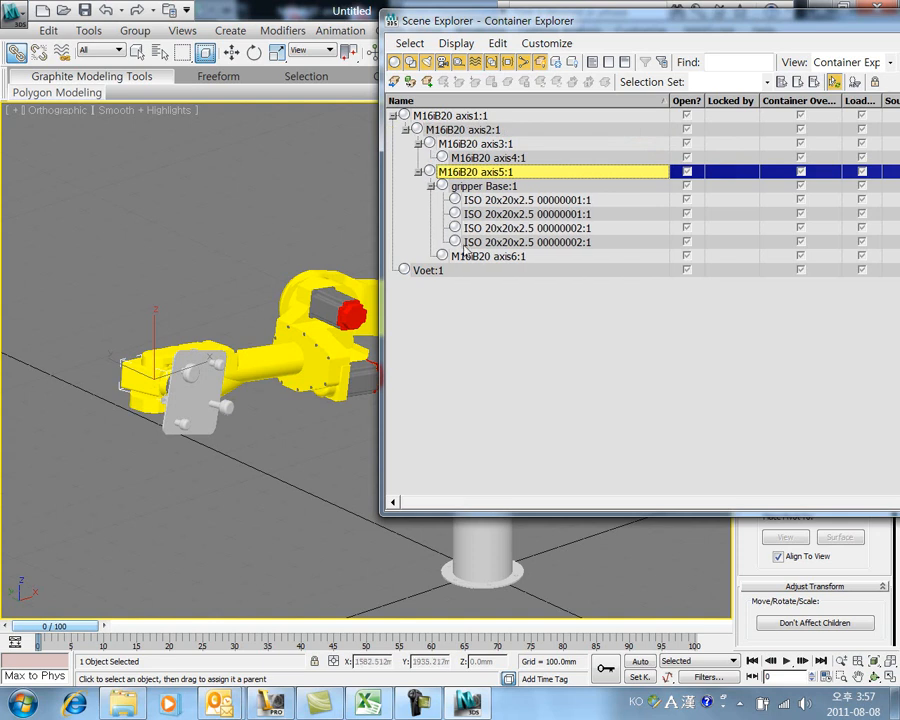
{"action": "key", "text": "ctrl+z"}
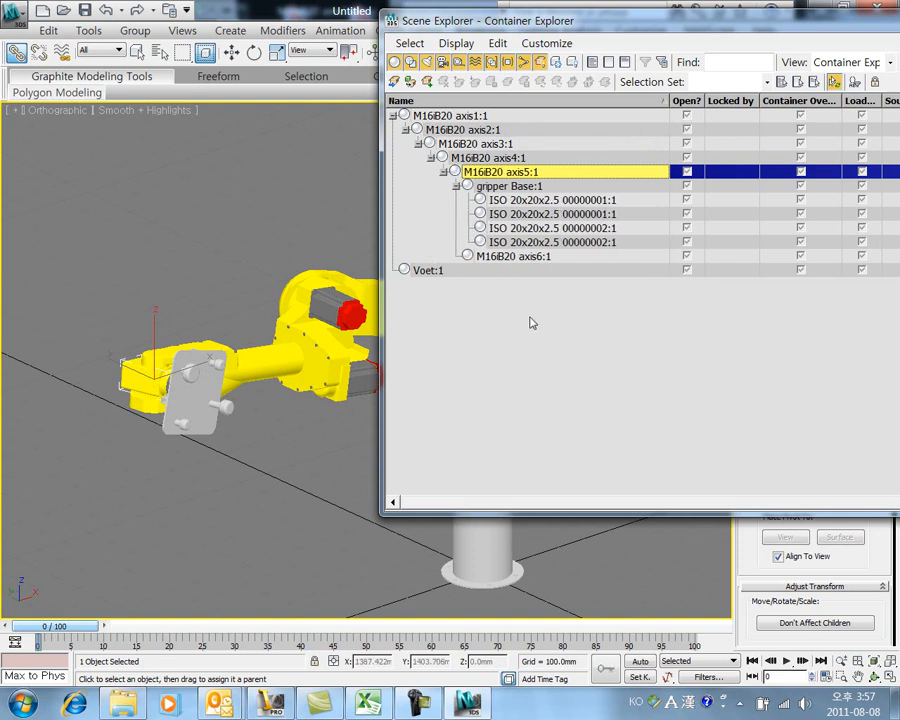
{"action": "left_click", "coordinate": [520, 334]}
Make M16iB20 axis1 a child of the Voet pedestal in the explorer hierarchy
{"action": "left_click_drag", "start_coordinate": [614, 27], "coordinate": [800, 186]}
{"action": "left_click", "coordinate": [606, 276]}
{"action": "left_click_drag", "start_coordinate": [594, 272], "coordinate": [620, 274]}
{"action": "left_click", "coordinate": [631, 518]}
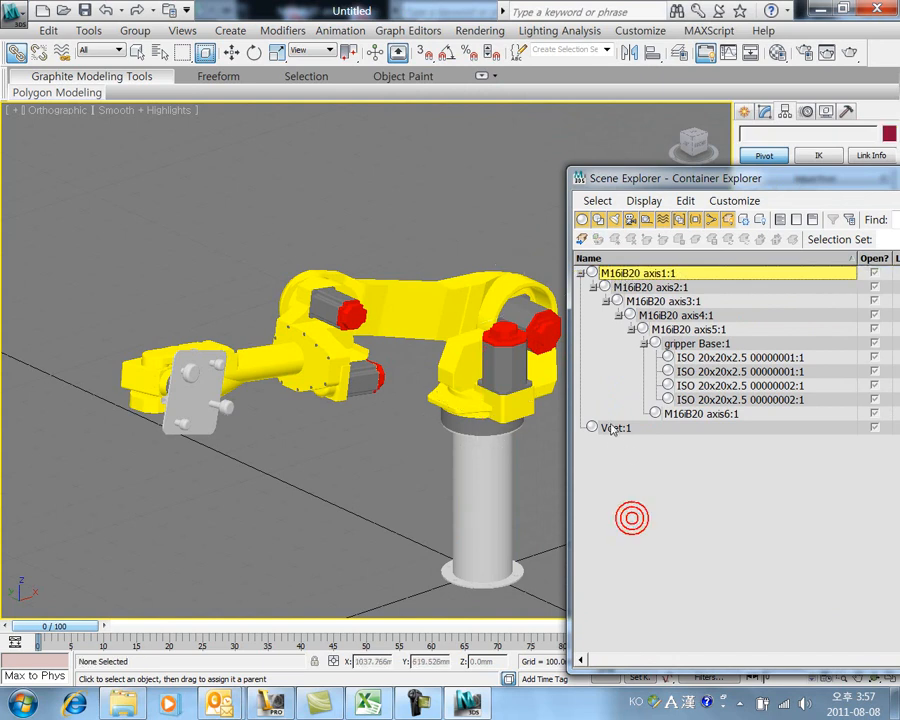
{"action": "left_click", "coordinate": [612, 427]}
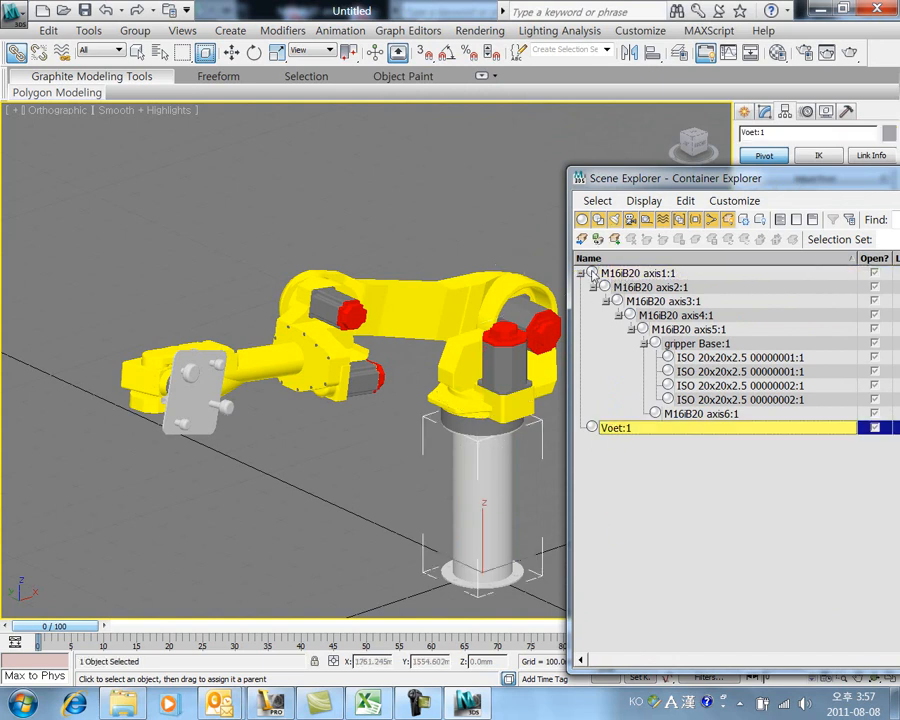
{"action": "left_click_drag", "start_coordinate": [593, 272], "coordinate": [630, 429]}
{"action": "left_click", "coordinate": [625, 468]}
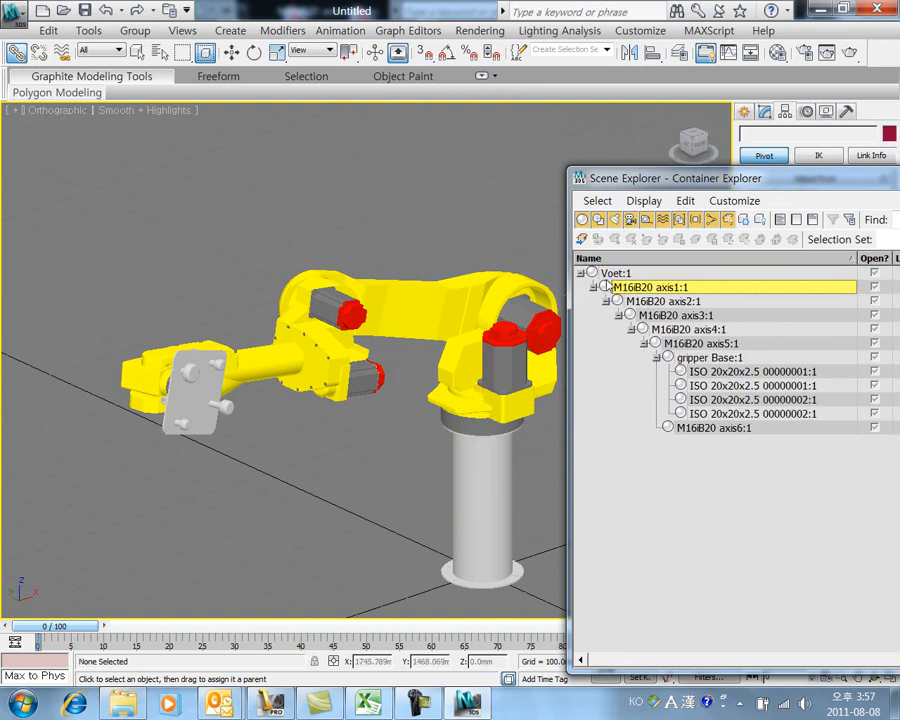
Check the updated hierarchy by selecting the axis4 entry and the four ISO 20x20x2.5 profiles under the gripper Base
{"action": "left_click", "coordinate": [664, 520]}
{"action": "left_click", "coordinate": [665, 331]}
{"action": "left_click", "coordinate": [664, 370]}
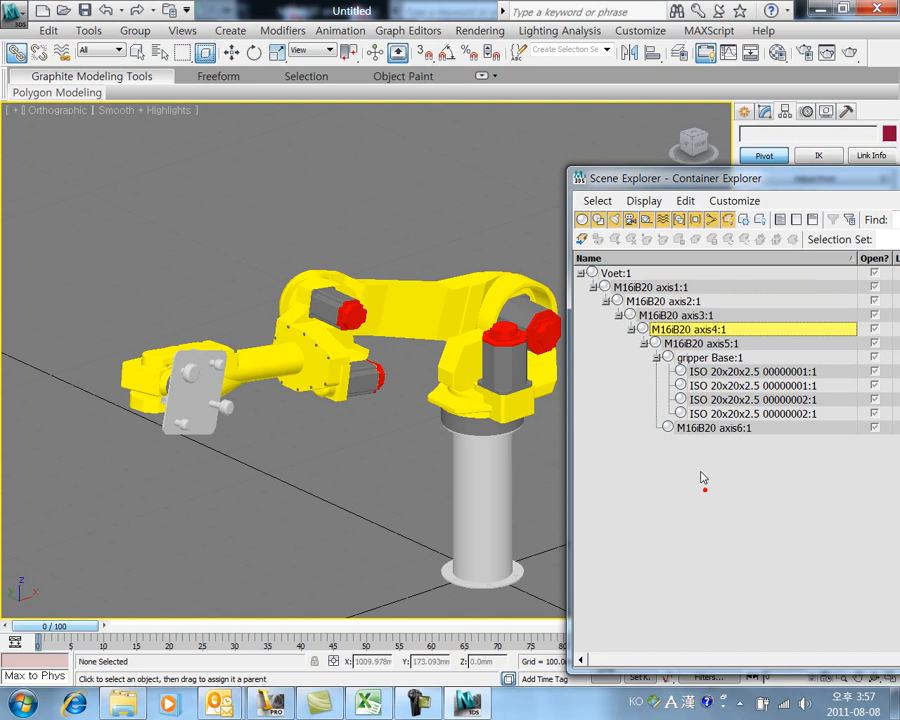
{"action": "left_click", "coordinate": [695, 390]}
{"action": "left_click", "coordinate": [693, 371]}
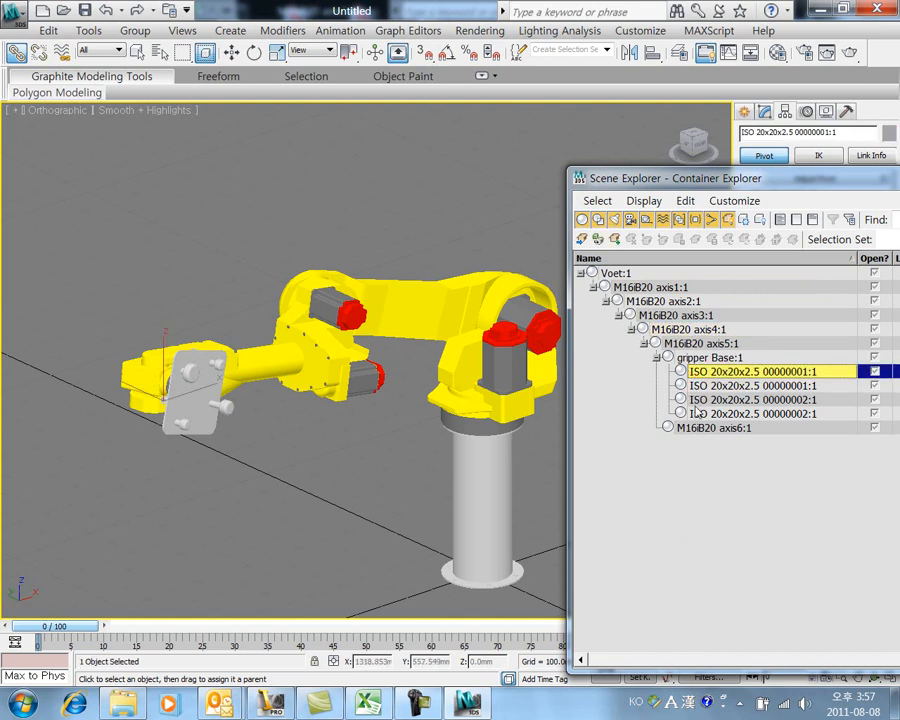
{"action": "left_click", "coordinate": [697, 414], "text": "shift"}
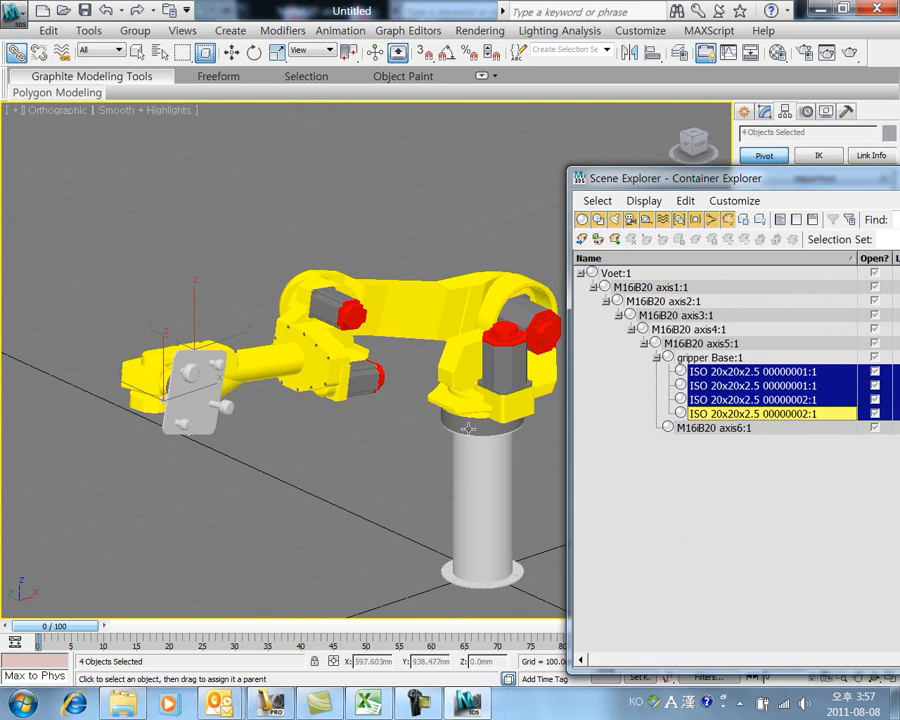
Clear the profile selection and close the Container Explorer after reviewing the full hierarchy
{"action": "left_click_drag", "start_coordinate": [753, 180], "coordinate": [348, 141]}
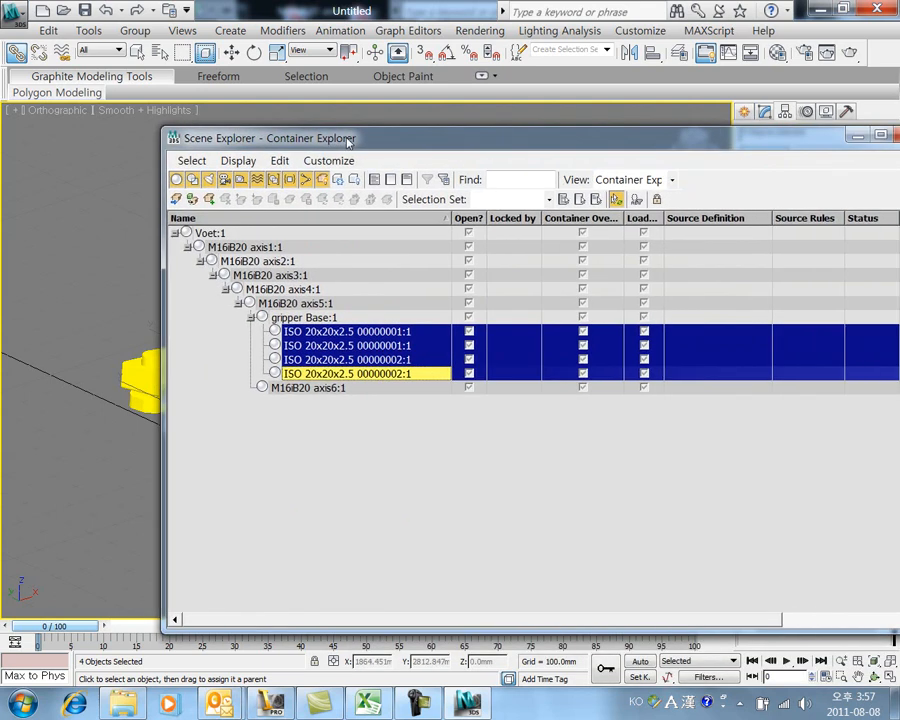
{"action": "left_click", "coordinate": [394, 500]}
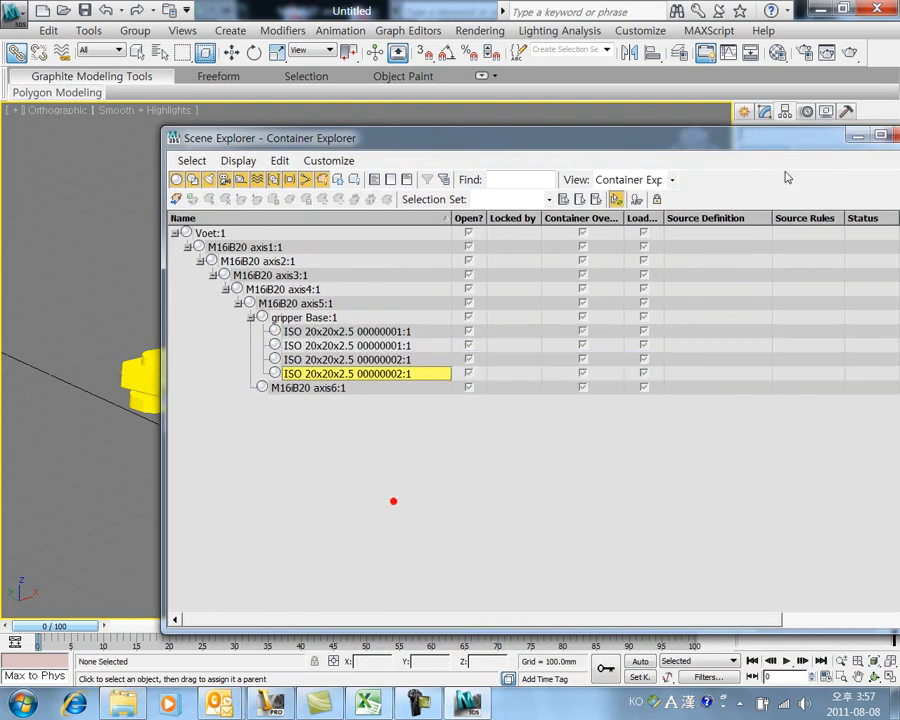
{"action": "left_click_drag", "start_coordinate": [794, 146], "coordinate": [660, 130]}
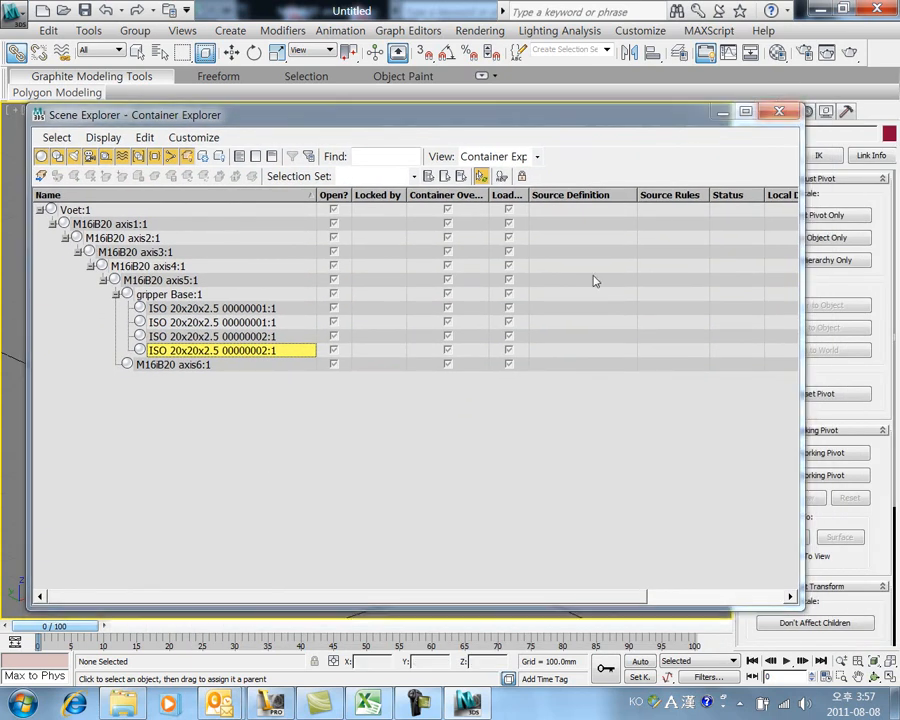
{"action": "left_click", "coordinate": [783, 112]}
{"action": "mouse_move", "coordinate": [596, 458]}
{"action": "middle_mouse_down"}
{"action": "mouse_move", "coordinate": [595, 440]}
{"action": "mouse_move", "coordinate": [582, 443]}
{"action": "middle_mouse_up"}
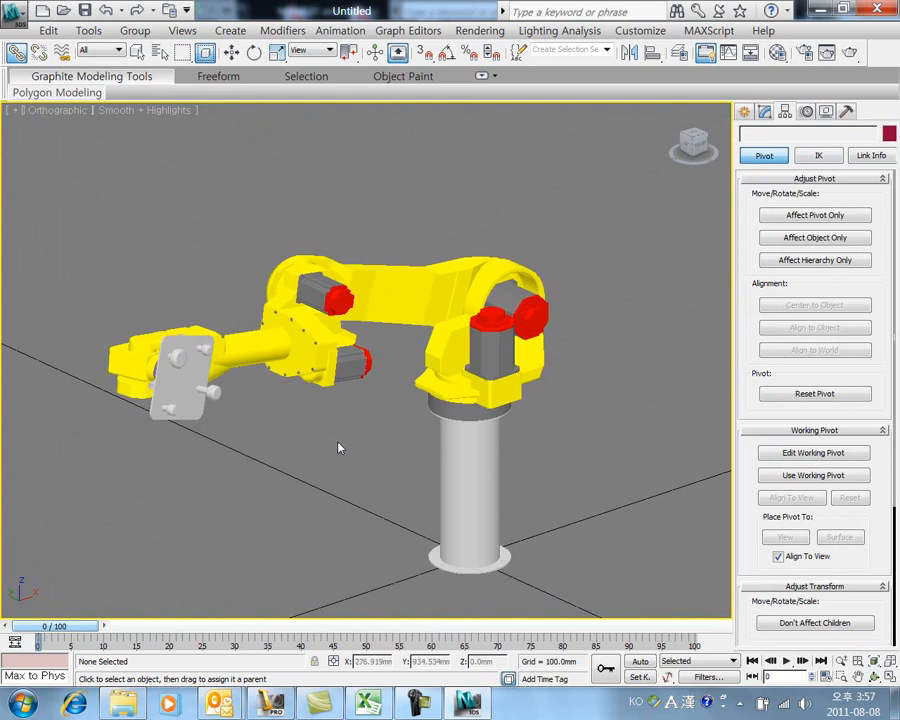
{"action": "middle_click_drag", "start_coordinate": [326, 455], "coordinate": [313, 450]}
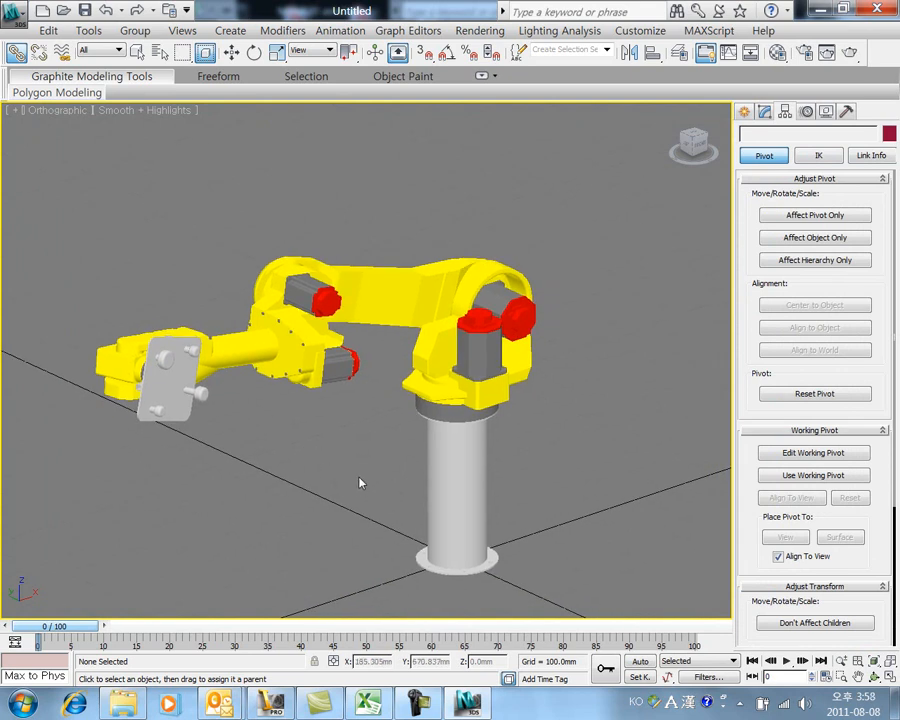
Turn on Set Key mode and set a starting rotation key for M16iB20 axis1 at frame 0
{"action": "left_click", "coordinate": [255, 53]}
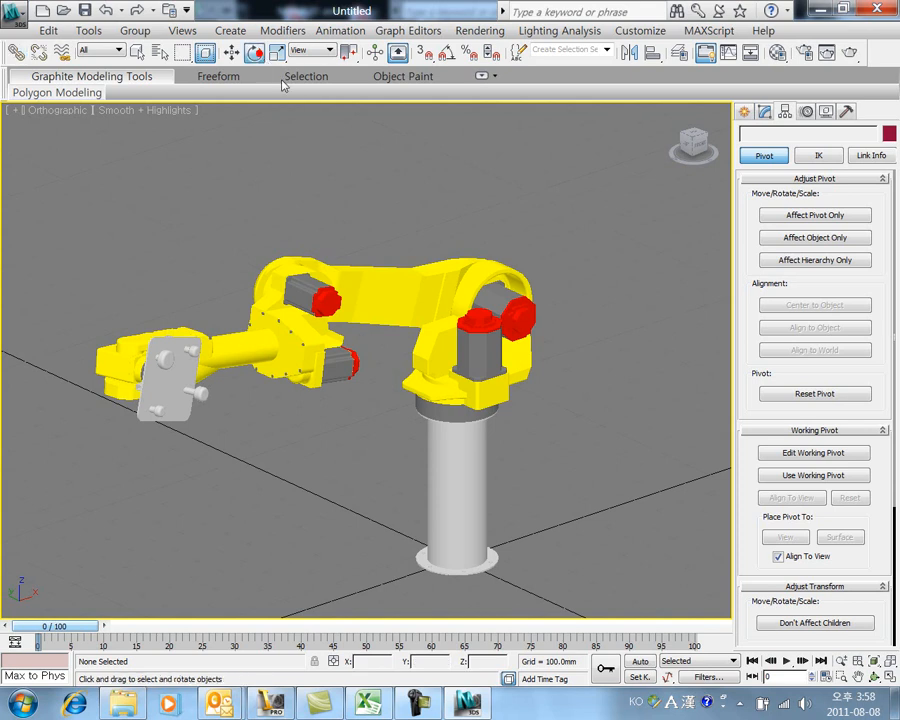
{"action": "left_click", "coordinate": [444, 373]}
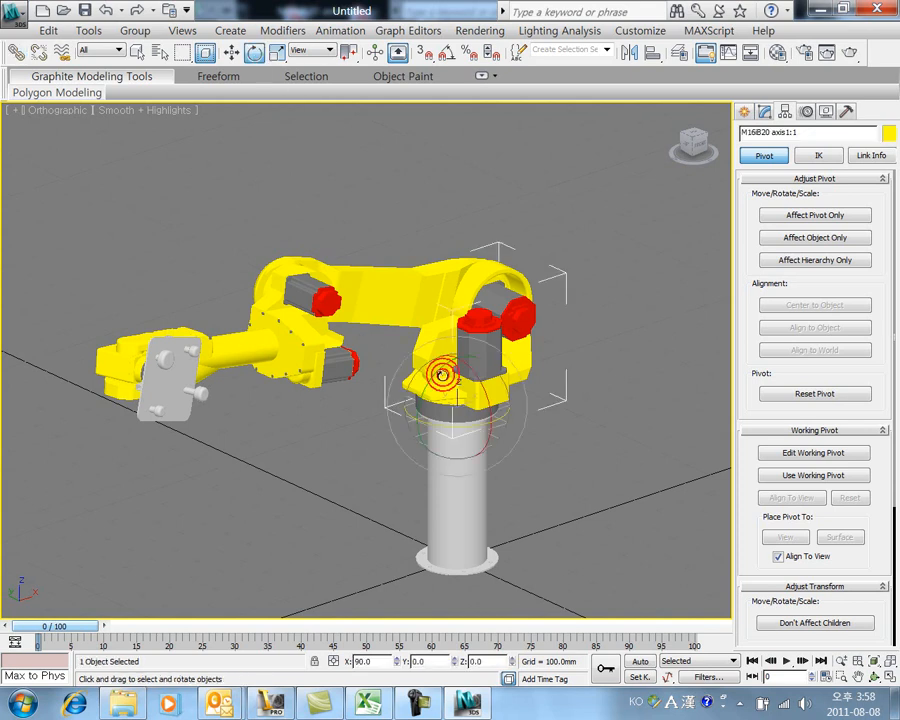
{"action": "left_click", "coordinate": [637, 678]}
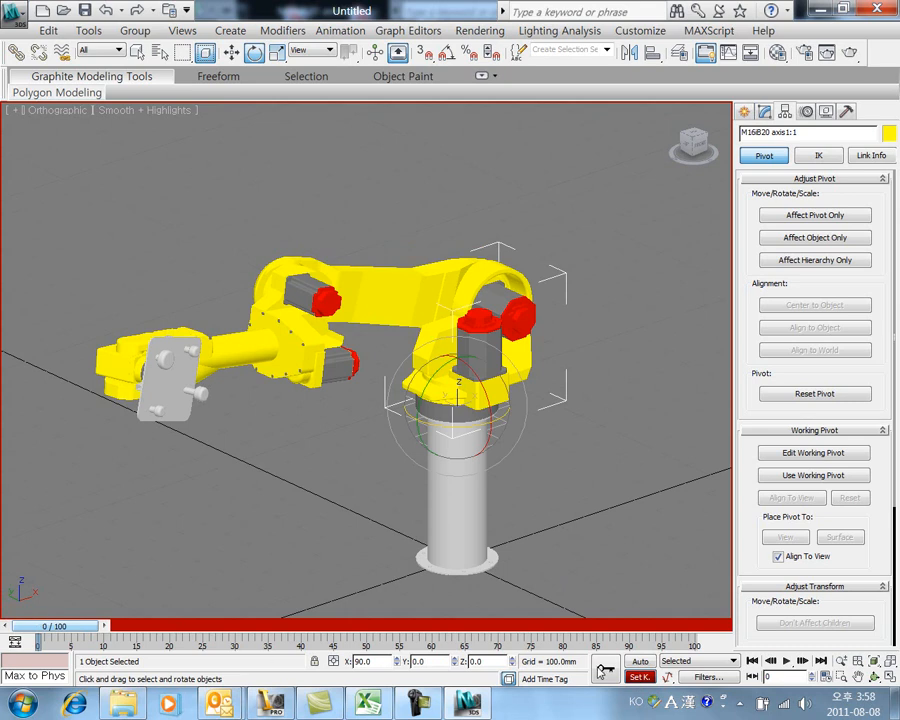
{"action": "left_click_drag", "start_coordinate": [499, 420], "coordinate": [475, 494]}
At frame 30, rotate M16iB20 axis1 to -90 degrees about Z and set a key
{"action": "left_click_drag", "start_coordinate": [80, 626], "coordinate": [262, 626]}
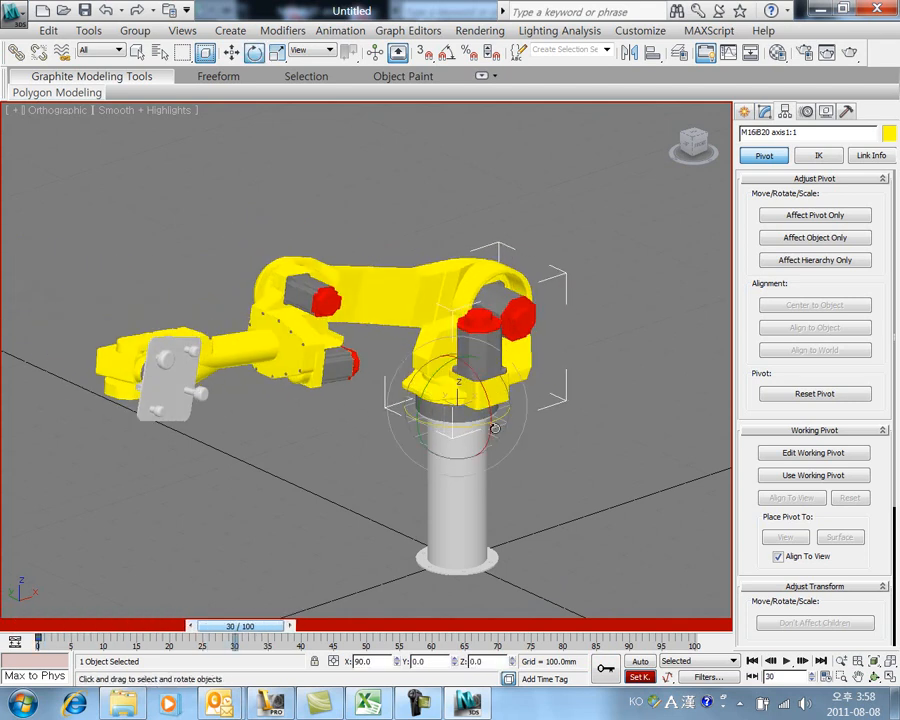
{"action": "left_click_drag", "start_coordinate": [503, 412], "coordinate": [318, 402]}
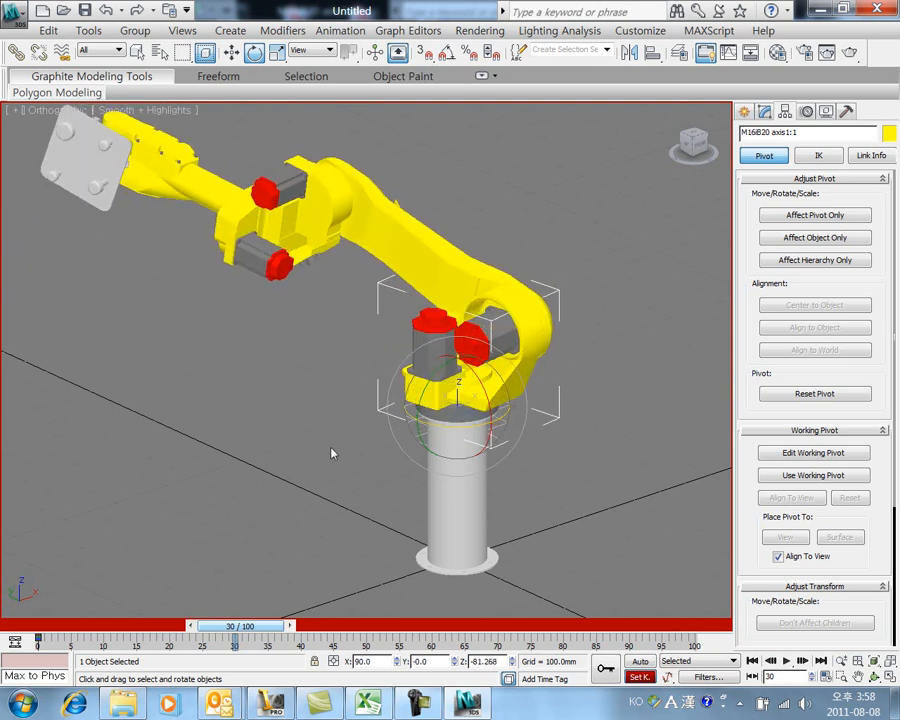
{"action": "double_click", "coordinate": [474, 661]}
{"action": "type", "text": "-90"}
{"action": "key", "text": "Return"}
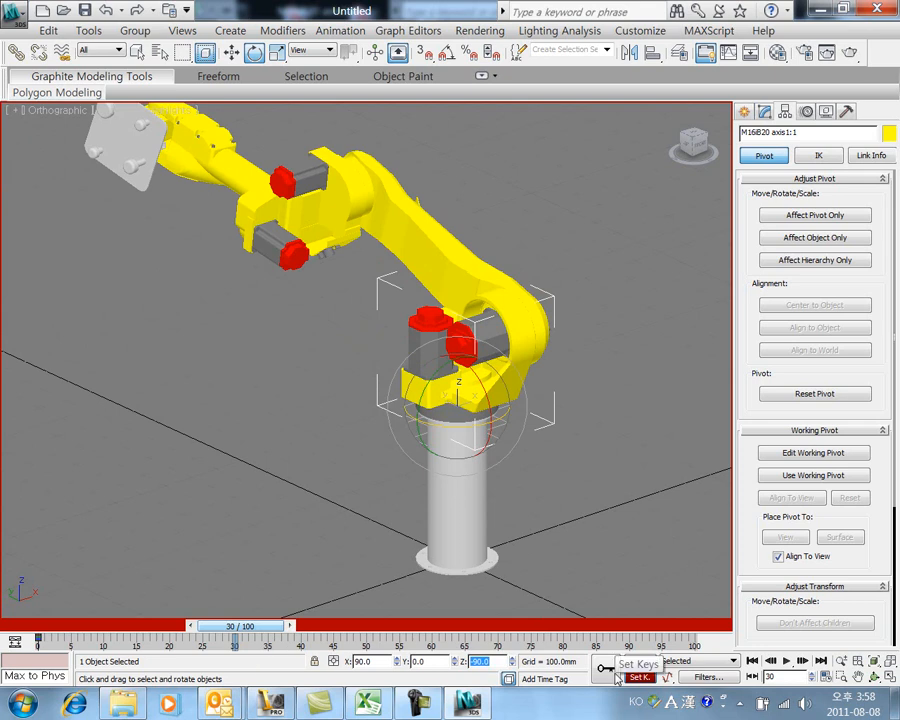
At frame 60, rotate M16iB20 axis1 to -125 degrees about Z and set a key
{"action": "left_click_drag", "start_coordinate": [256, 625], "coordinate": [440, 628]}
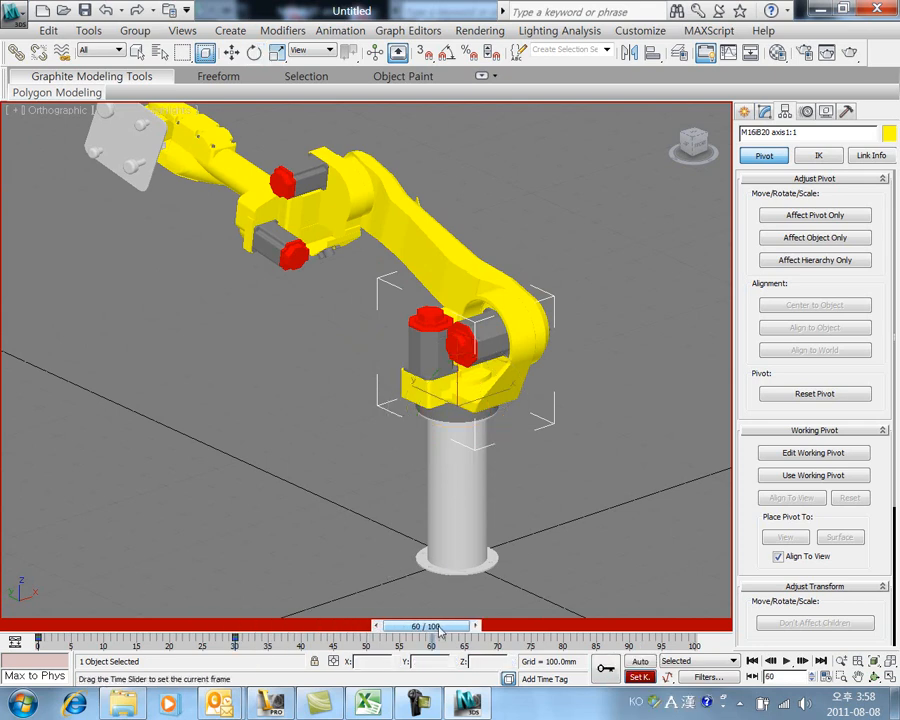
{"action": "key", "text": "e"}
{"action": "left_click_drag", "start_coordinate": [496, 421], "coordinate": [415, 425]}
{"action": "double_click", "coordinate": [477, 661]}
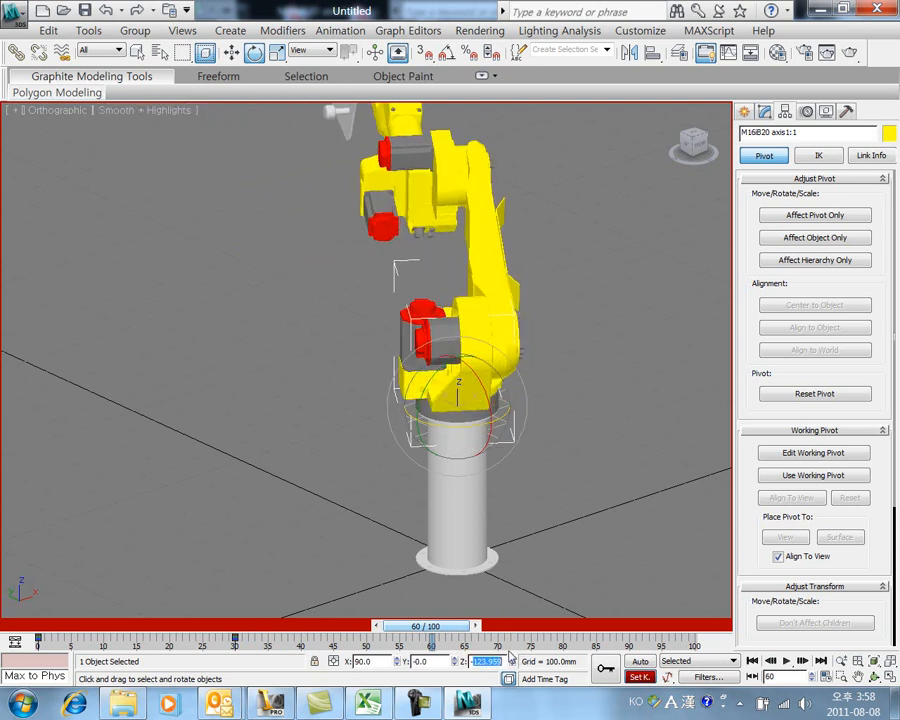
{"action": "type", "text": "-125"}
{"action": "key", "text": "ctrl+z"}
{"action": "type", "text": "-125"}
{"action": "key", "text": "Return"}
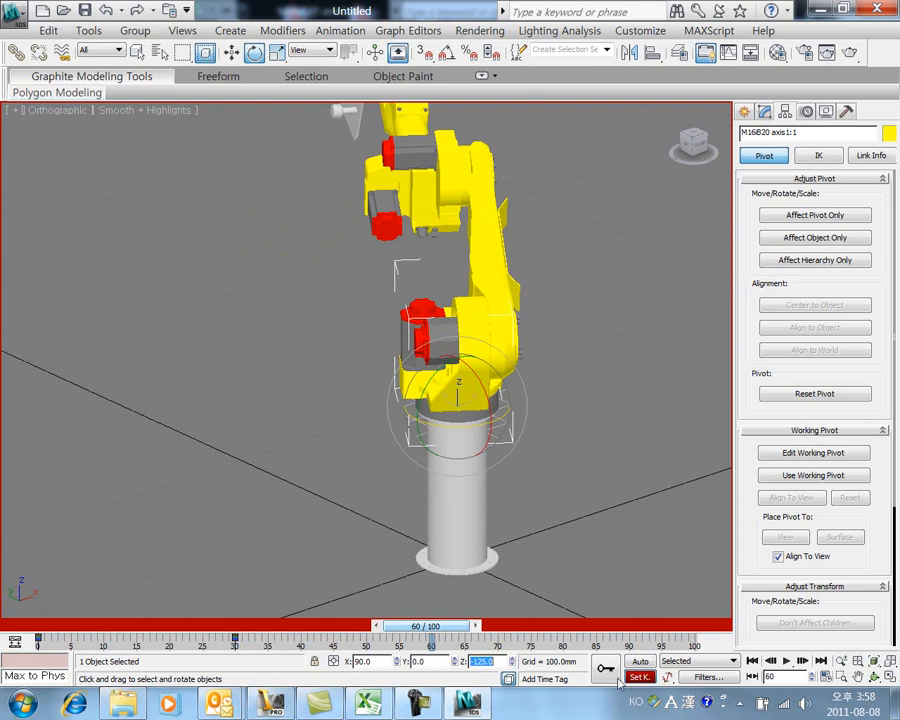
{"action": "mouse_move", "coordinate": [441, 424]}
{"action": "left_mouse_down"}
{"action": "mouse_move", "coordinate": [572, 409]}
{"action": "mouse_move", "coordinate": [452, 420]}
{"action": "left_mouse_up"}
{"action": "key", "text": "ctrl+z"}
At frame 100, return M16iB20 axis1 to a Z rotation of 0 degrees and set a key
{"action": "left_click_drag", "start_coordinate": [440, 630], "coordinate": [706, 627]}
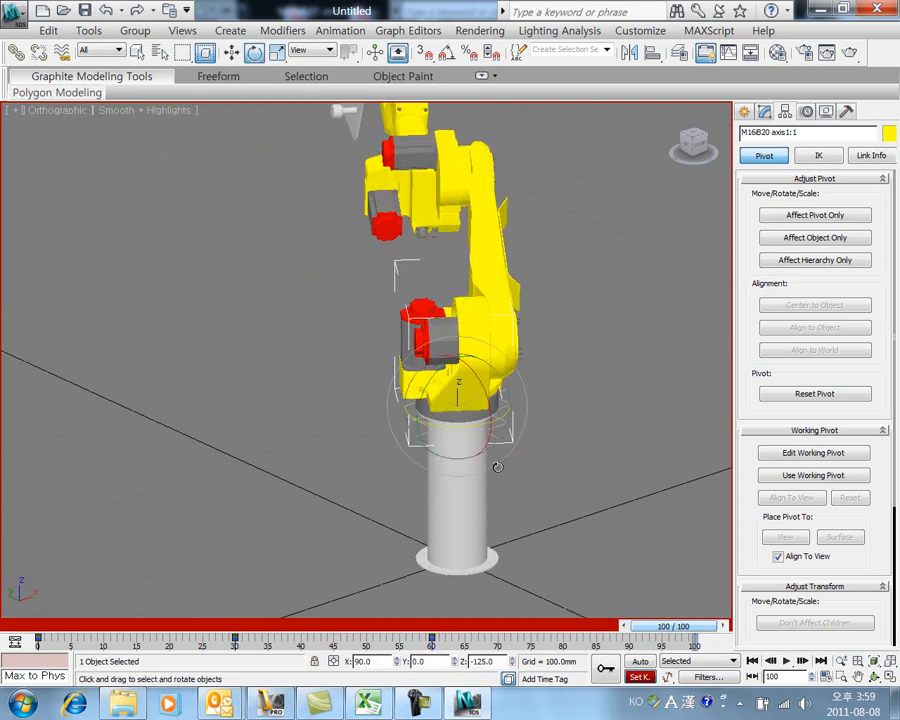
{"action": "left_click_drag", "start_coordinate": [448, 426], "coordinate": [520, 574]}
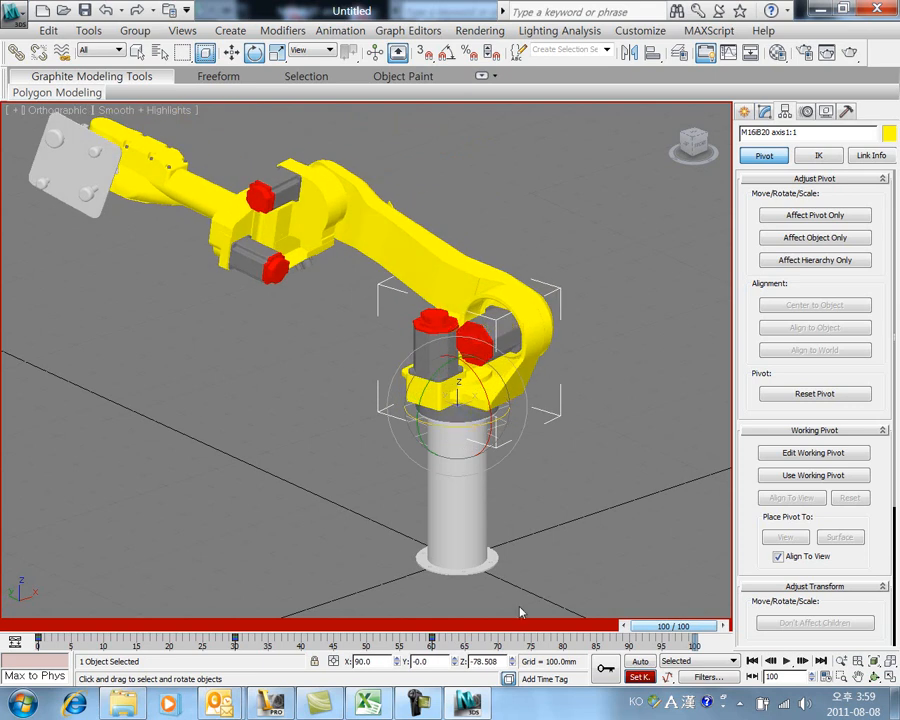
{"action": "left_click", "coordinate": [501, 661]}
{"action": "type", "text": "0"}
{"action": "key", "text": "Return"}
{"action": "left_click", "coordinate": [605, 668]}
Play the axis1 animation from frame 0 to check the base swing, and go back to the start
{"action": "left_click", "coordinate": [751, 661]}
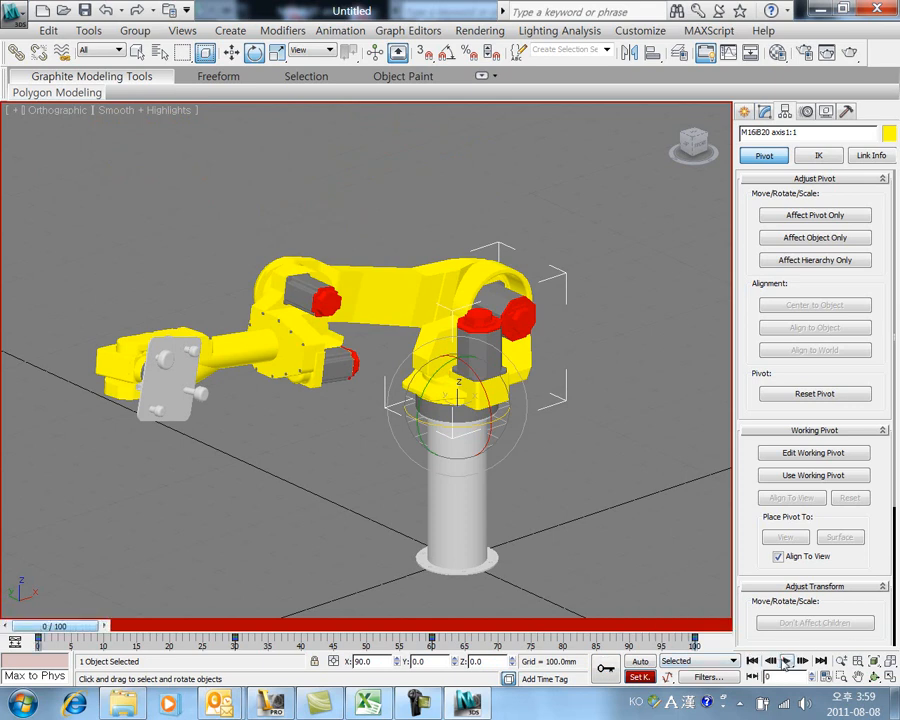
{"action": "left_click", "coordinate": [787, 661]}
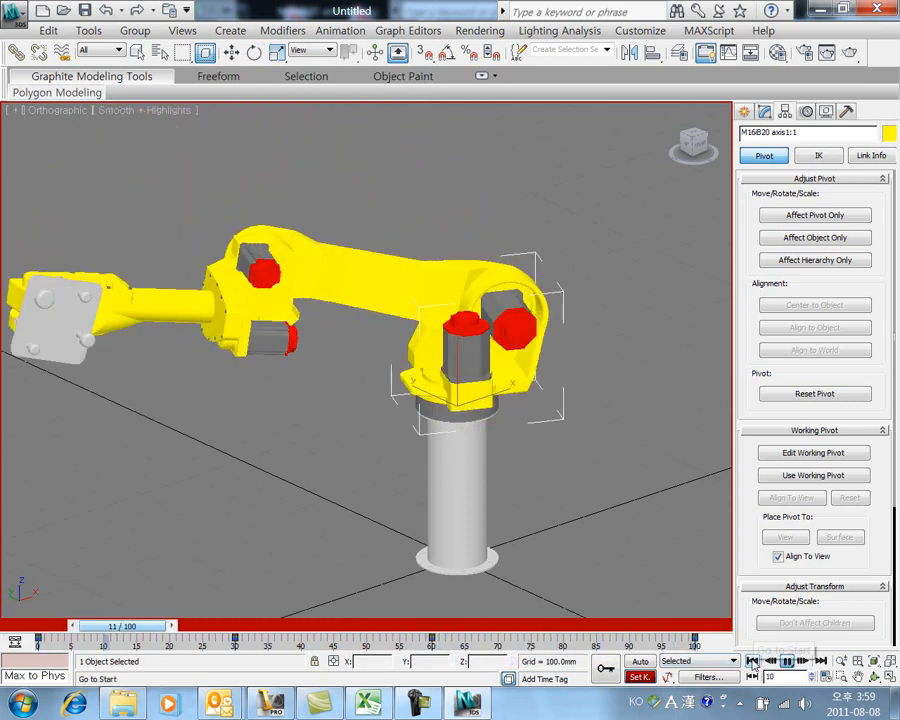
{"action": "left_click", "coordinate": [752, 661]}
Set a starting key for M16iB20 axis2 at frame 0, and switch the reference coordinate system to Local at frame 30
{"action": "left_click", "coordinate": [413, 294]}
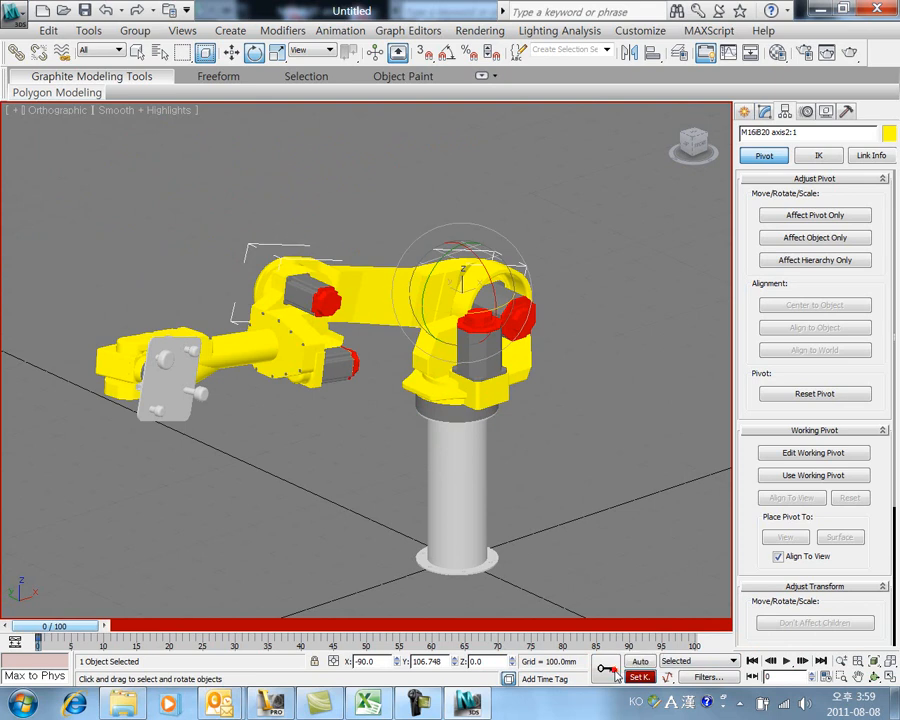
{"action": "left_click_drag", "start_coordinate": [68, 637], "coordinate": [257, 630]}
{"action": "key", "text": "e"}
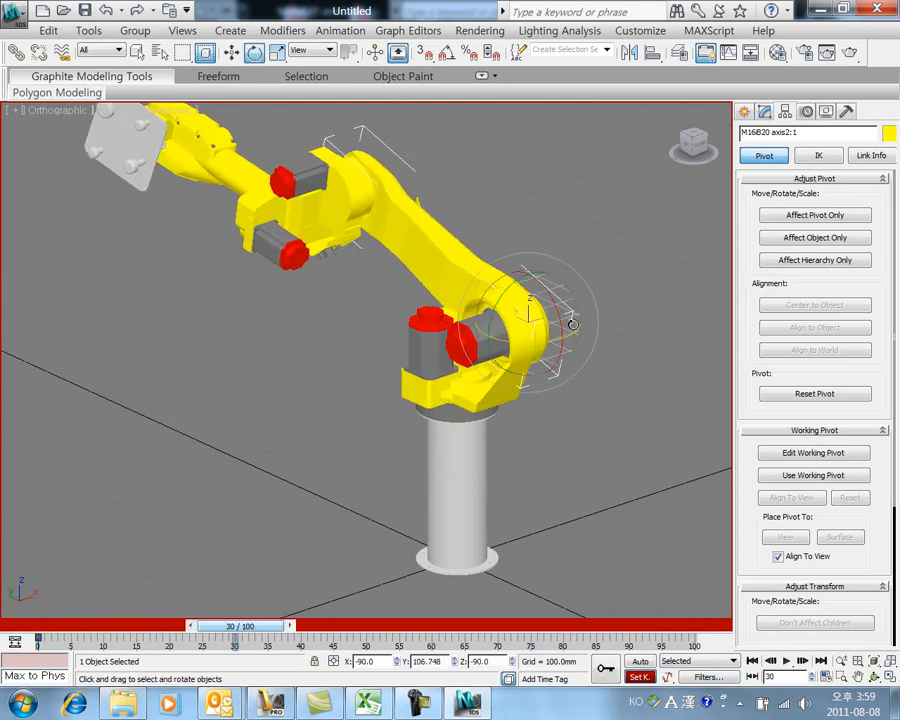
{"action": "middle_click_drag", "start_coordinate": [562, 408], "coordinate": [488, 420], "text": "alt"}
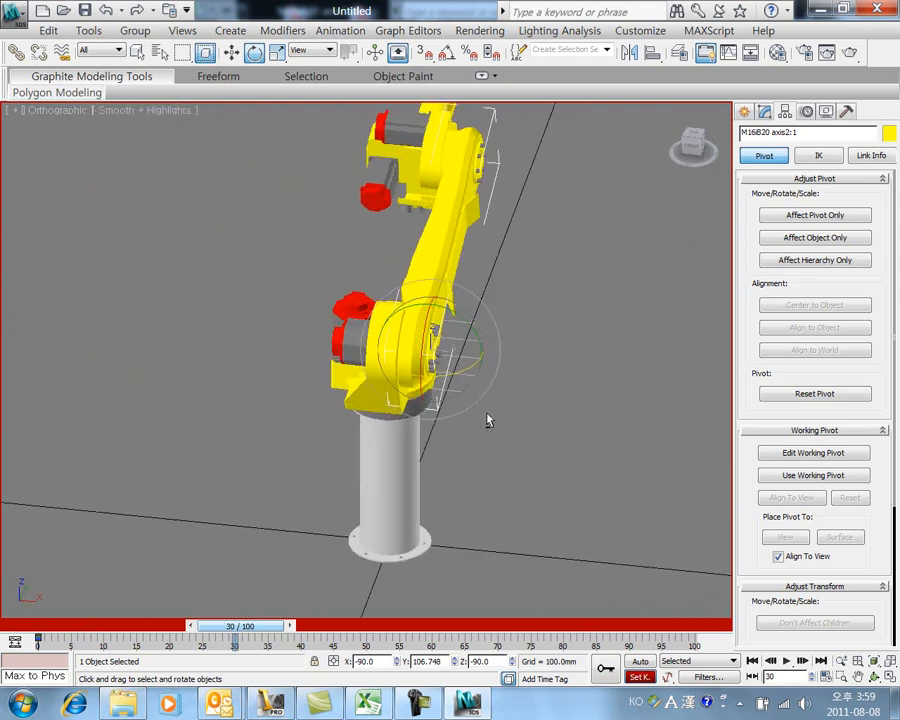
{"action": "left_click", "coordinate": [313, 50]}
{"action": "left_click", "coordinate": [305, 98]}
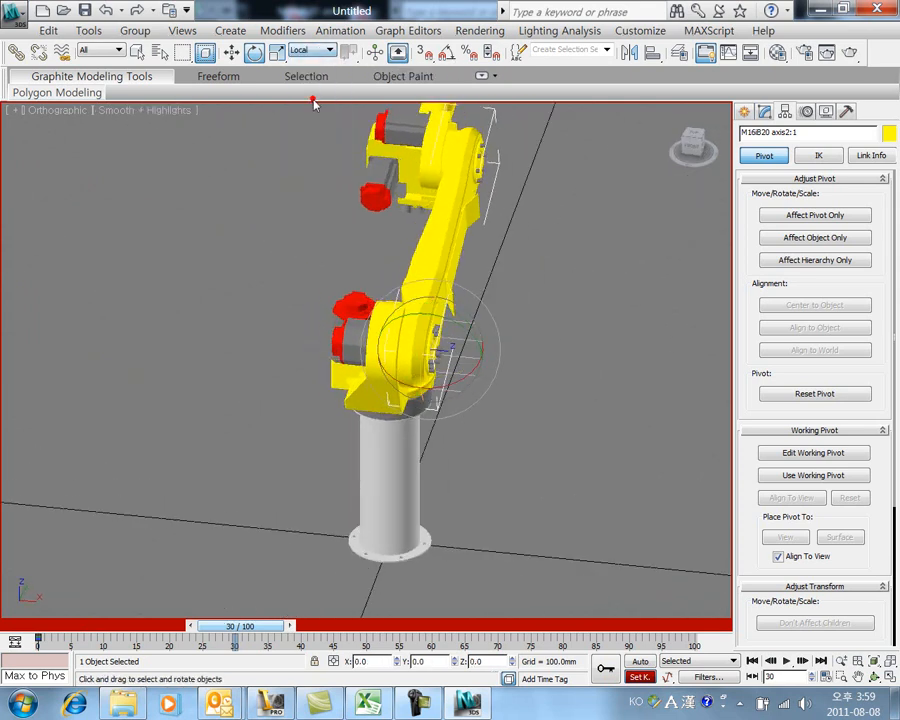
{"action": "middle_click_drag", "start_coordinate": [460, 455], "coordinate": [470, 500], "text": "alt"}
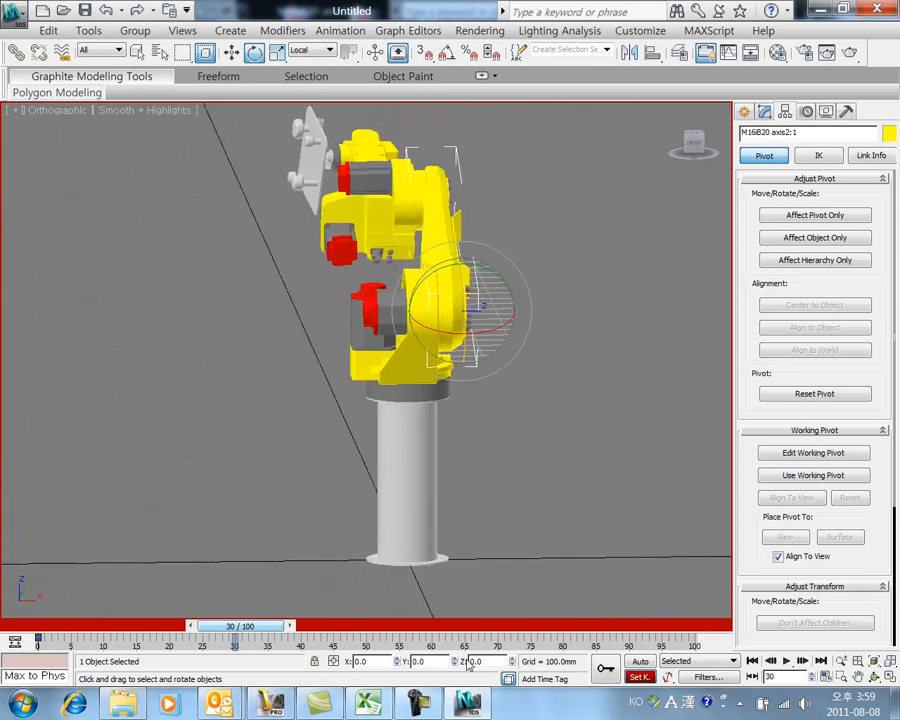
At frame 30, raise M16iB20 axis2 about its local Z axis, adding a 15-degree rotation, and set a key
{"action": "mouse_move", "coordinate": [467, 327]}
{"action": "left_mouse_down"}
{"action": "mouse_move", "coordinate": [467, 275]}
{"action": "mouse_move", "coordinate": [465, 348]}
{"action": "left_mouse_up"}
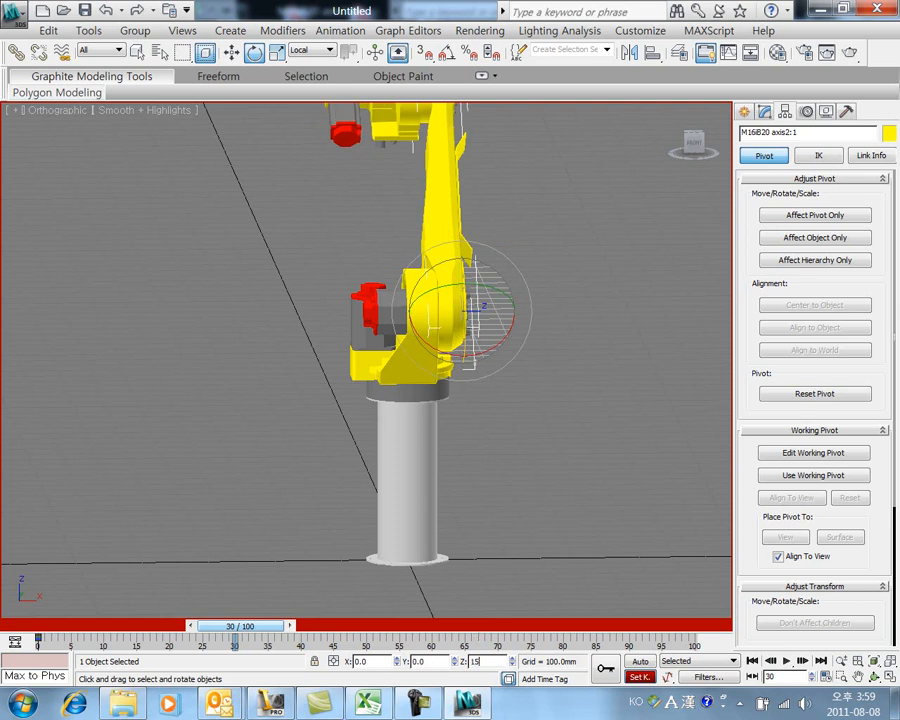
{"action": "type", "text": "15"}
{"action": "key", "text": "Return"}
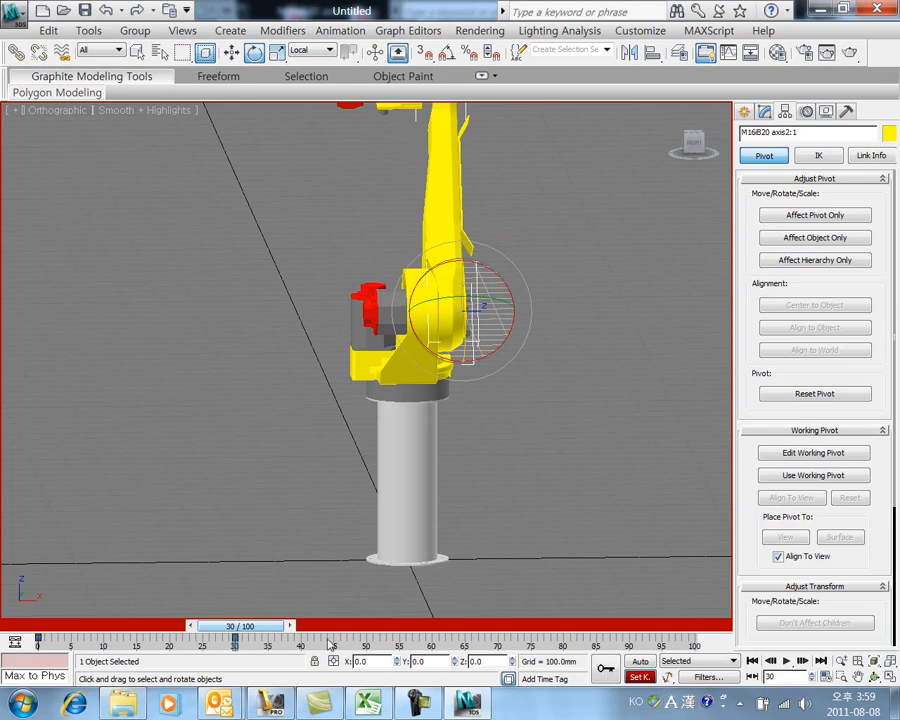
At frame 60, lower M16iB20 axis2 about its local Z axis, adding a -40 degree rotation, and set a key
{"action": "left_click_drag", "start_coordinate": [281, 627], "coordinate": [467, 628]}
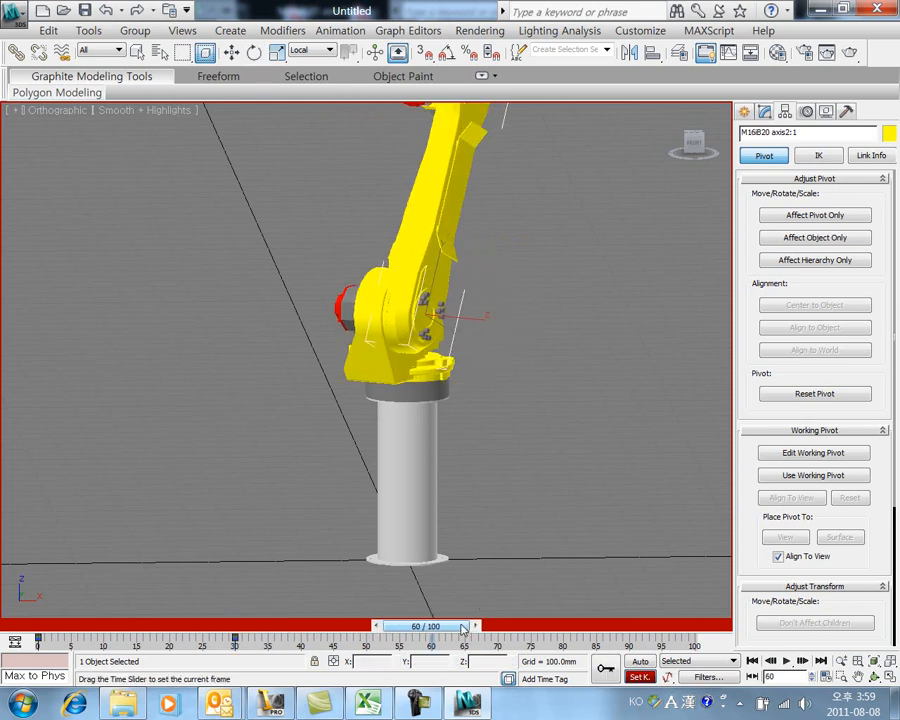
{"action": "key", "text": "e"}
{"action": "left_click_drag", "start_coordinate": [410, 283], "coordinate": [445, 228]}
{"action": "left_click", "coordinate": [490, 661]}
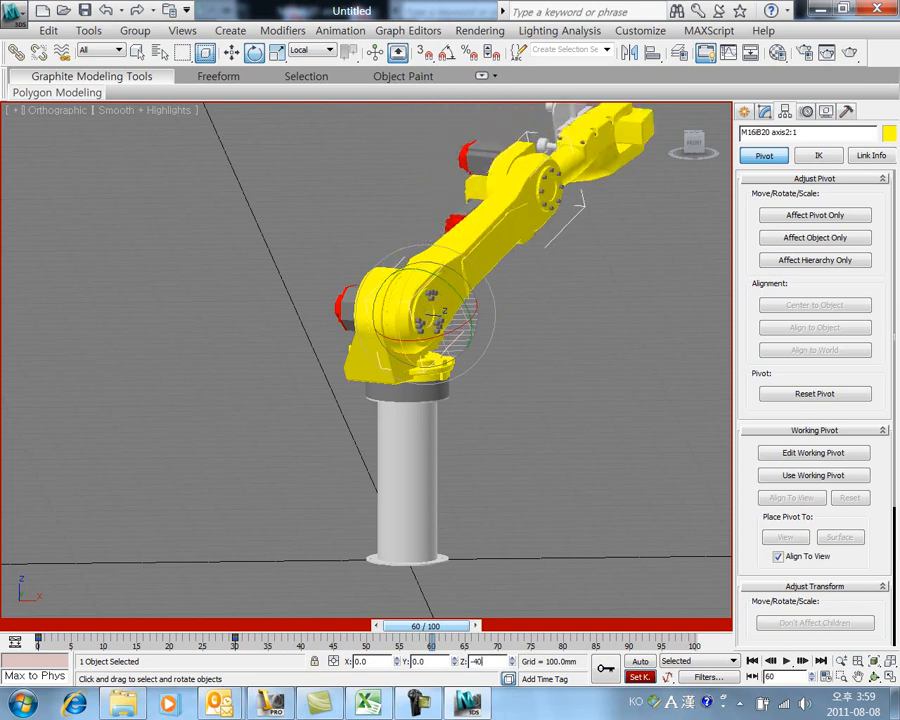
{"action": "type", "text": "-40"}
{"action": "key", "text": "Return"}
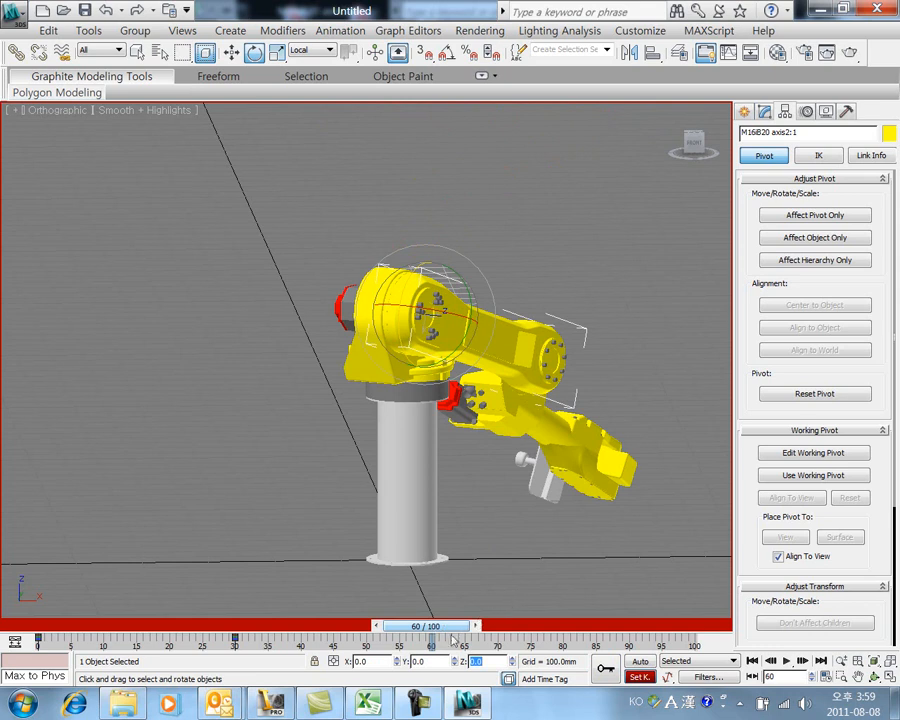
At frame 100, rotate M16iB20 axis2 upward about its local Z axis, adding 40 degrees, and set a key
{"action": "left_click_drag", "start_coordinate": [428, 626], "coordinate": [619, 625]}
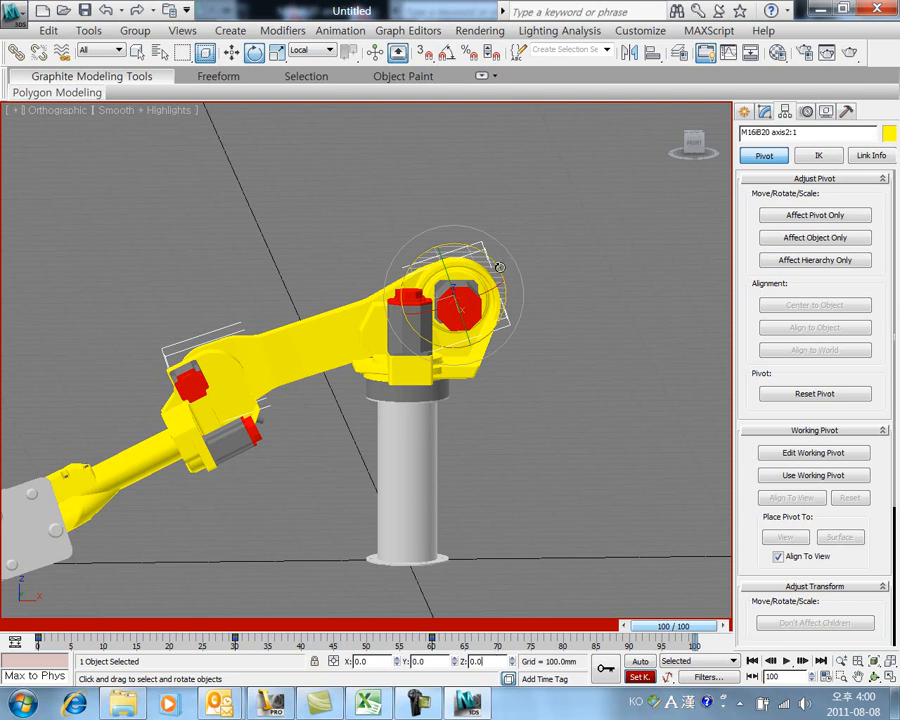
{"action": "left_click_drag", "start_coordinate": [500, 268], "coordinate": [501, 327]}
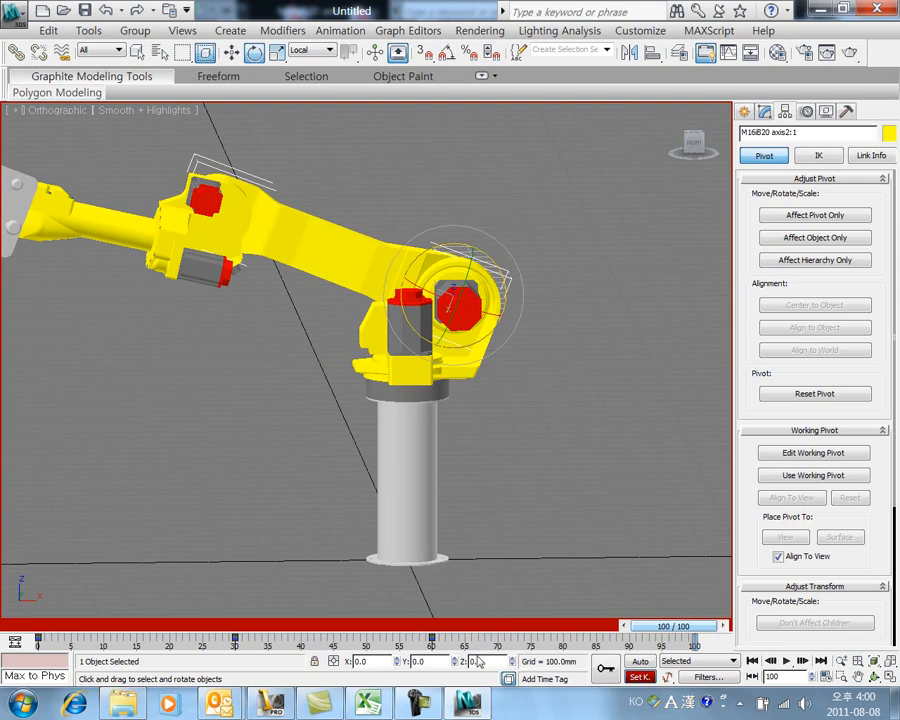
{"action": "double_click", "coordinate": [489, 661]}
{"action": "type", "text": "40"}
{"action": "key", "text": "Return"}
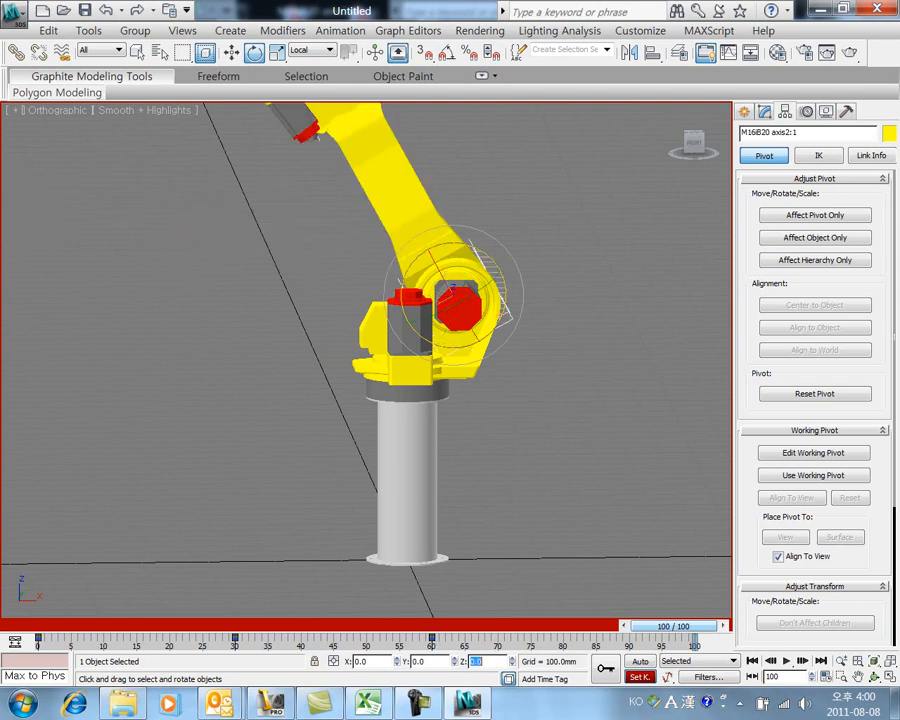
Play the combined axis1 and axis2 animation from frame 0, and return to the start
{"action": "left_click_drag", "start_coordinate": [660, 626], "coordinate": [45, 626]}
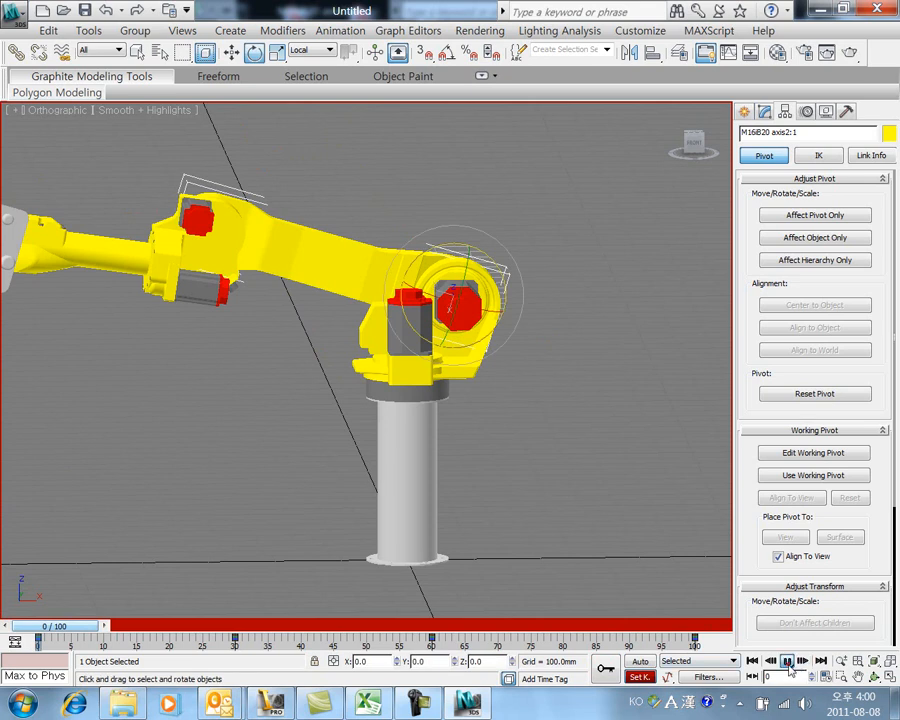
{"action": "left_click", "coordinate": [787, 661]}
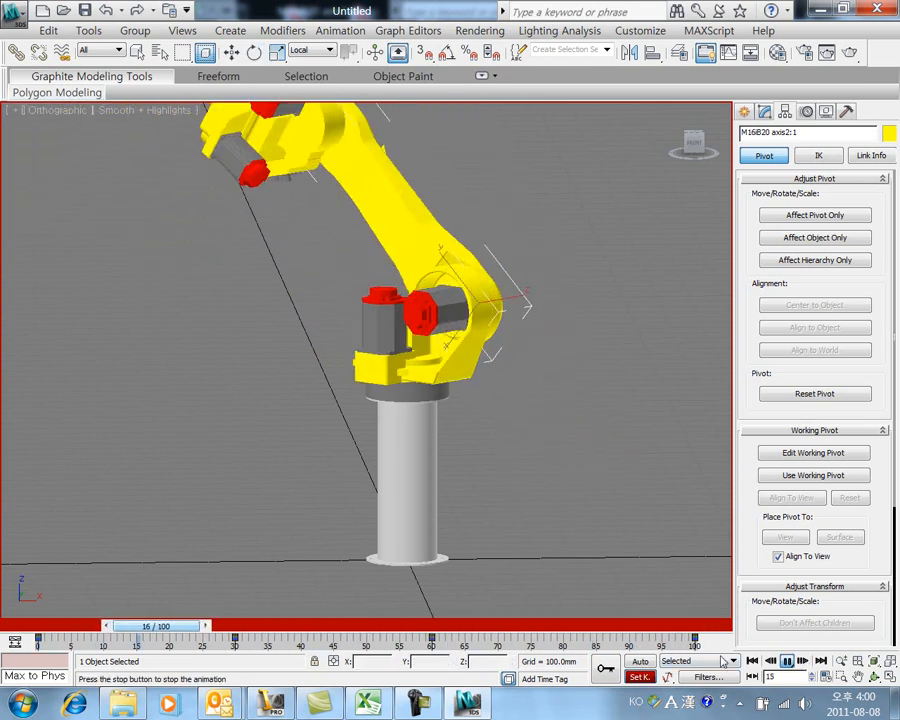
{"action": "left_click", "coordinate": [755, 661]}
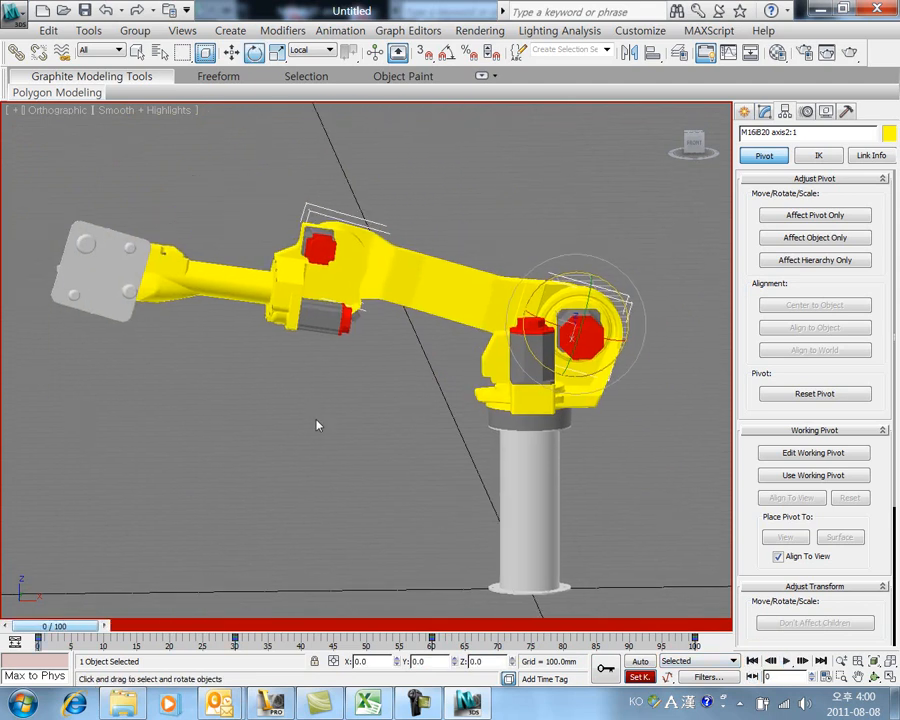
Select M16iB20 axis3 and set a starting key for it at frame 0
{"action": "middle_click_drag", "start_coordinate": [388, 420], "coordinate": [431, 412], "text": "alt"}
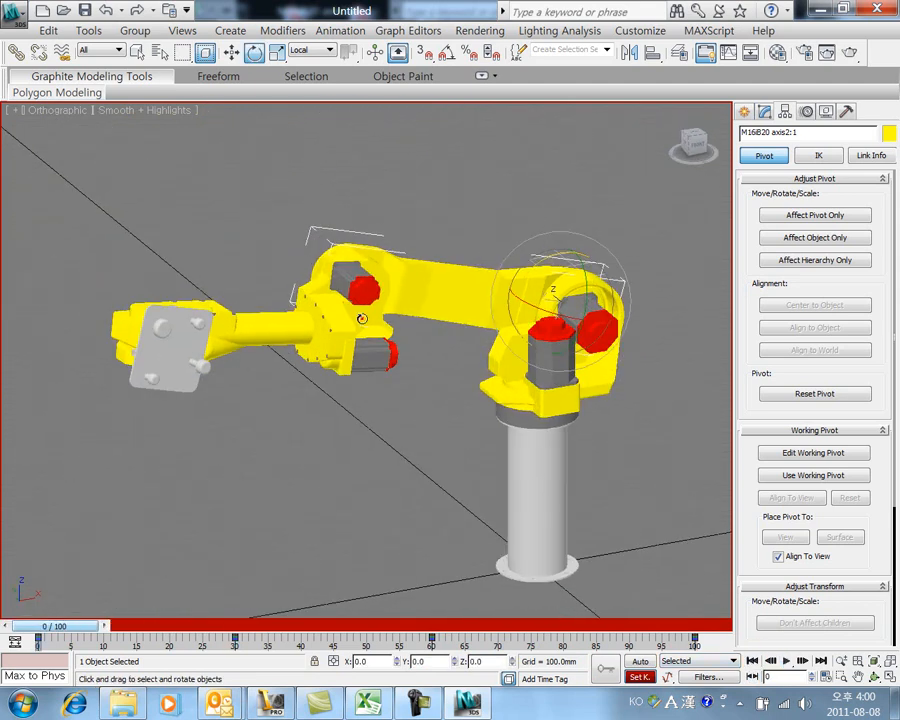
{"action": "left_click", "coordinate": [362, 318]}
{"action": "middle_click_drag", "start_coordinate": [402, 480], "coordinate": [424, 502]}
{"action": "mouse_move", "coordinate": [408, 450]}
{"action": "middle_mouse_down", "text": "alt"}
{"action": "mouse_move", "coordinate": [442, 457]}
{"action": "mouse_move", "coordinate": [410, 458]}
{"action": "mouse_move", "coordinate": [412, 466]}
{"action": "middle_mouse_up", "text": "alt"}
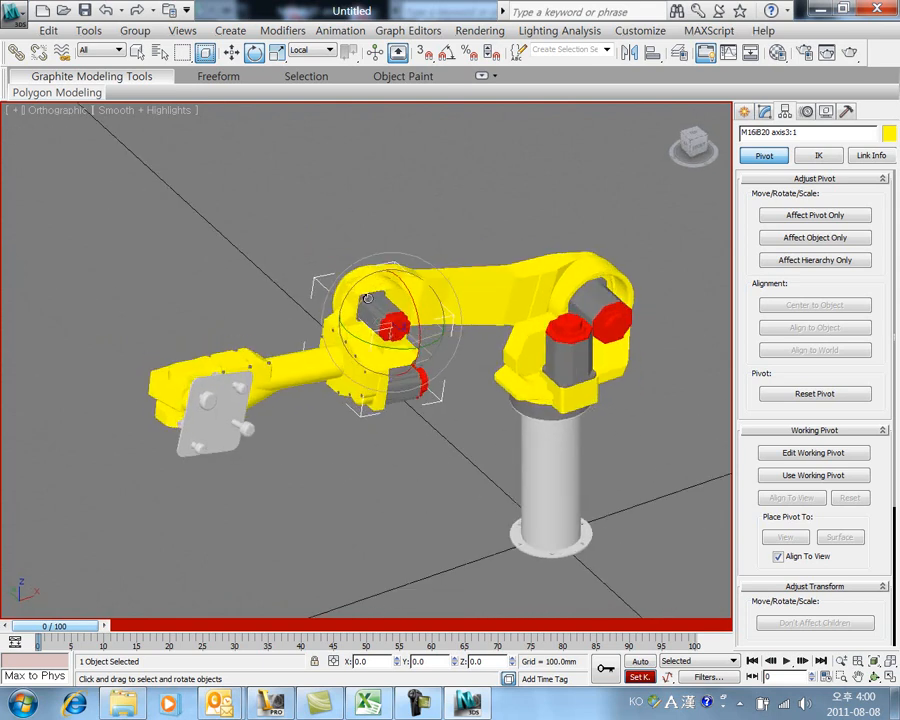
Rotate M16iB20 axis3 freehand about its joint at frame 23 and set a key
{"action": "left_click_drag", "start_coordinate": [104, 630], "coordinate": [195, 627]}
{"action": "middle_click_drag", "start_coordinate": [400, 294], "coordinate": [462, 390], "text": "alt"}
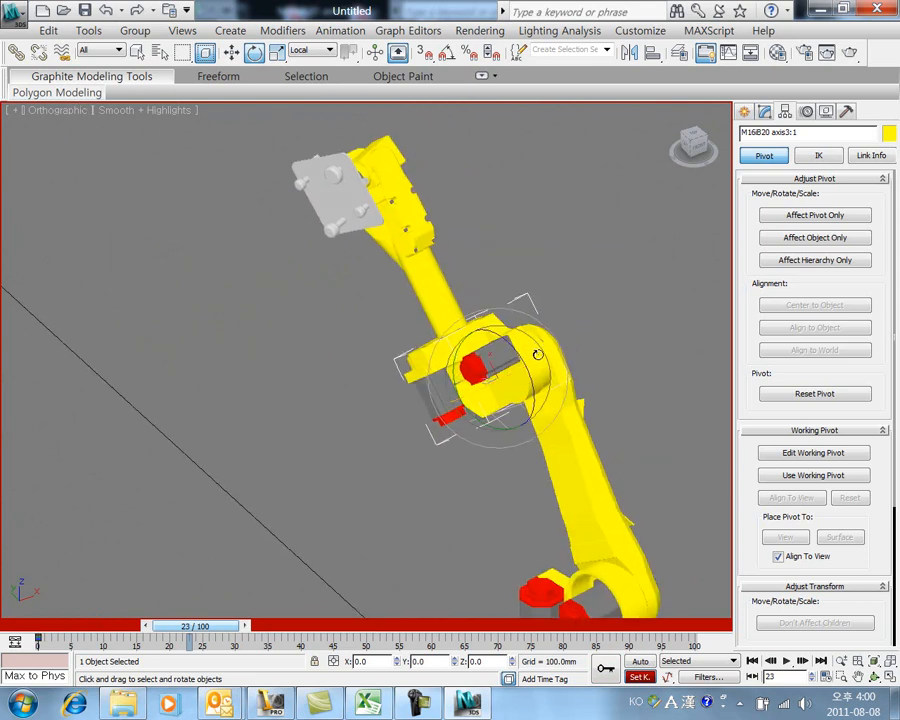
{"action": "left_click_drag", "start_coordinate": [532, 382], "coordinate": [563, 541]}
{"action": "left_click", "coordinate": [606, 670]}
Rotate M16iB20 axis3 freehand to new poses at frames 52 and 78, setting a key at each
{"action": "left_click_drag", "start_coordinate": [195, 626], "coordinate": [375, 626]}
{"action": "left_click_drag", "start_coordinate": [551, 527], "coordinate": [538, 593]}
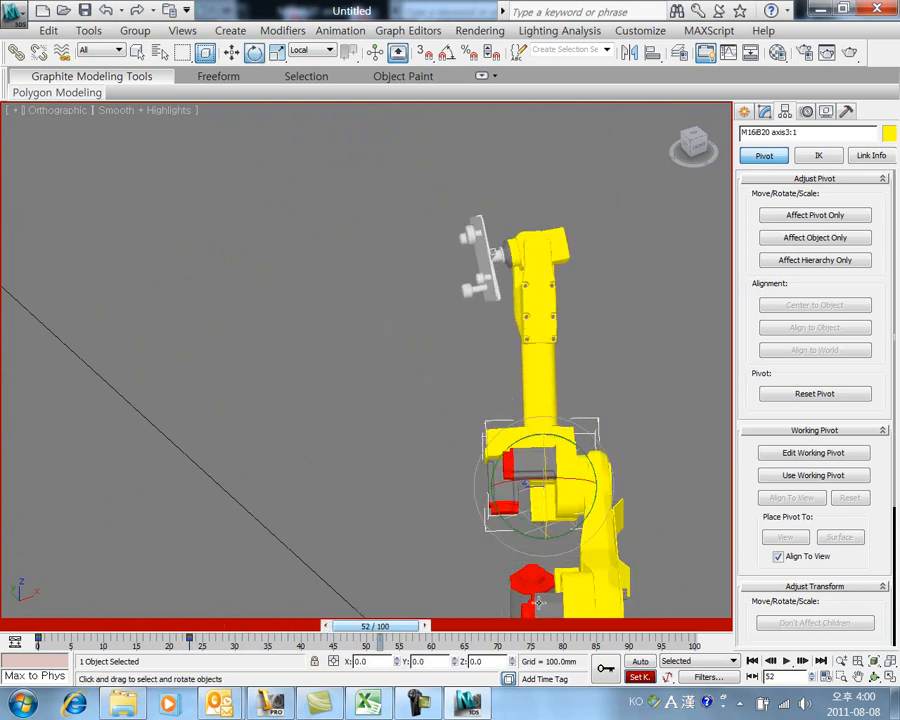
{"action": "left_click", "coordinate": [604, 666]}
{"action": "left_click_drag", "start_coordinate": [408, 627], "coordinate": [557, 635]}
{"action": "left_click_drag", "start_coordinate": [437, 449], "coordinate": [487, 537]}
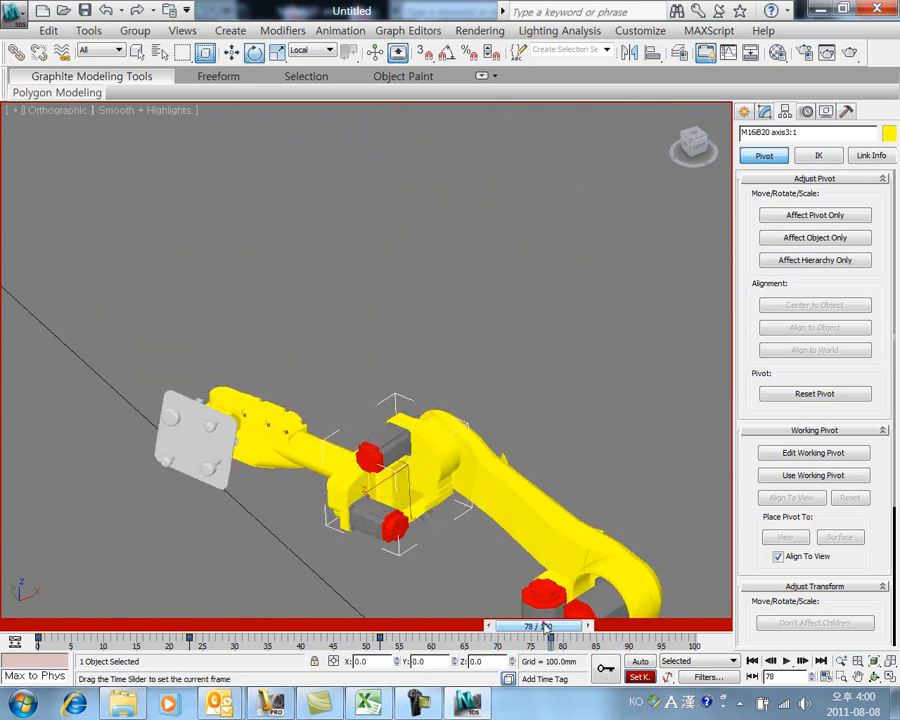
Try rotating M16iB20 axis3 freehand at frame 100, and undo the rotation
{"action": "left_click_drag", "start_coordinate": [545, 627], "coordinate": [690, 628]}
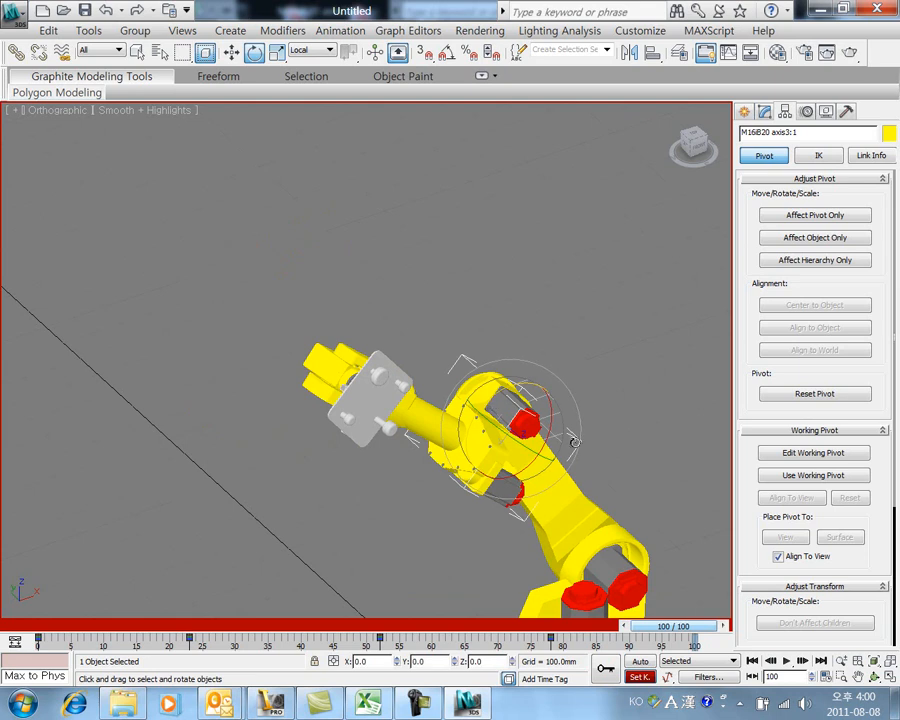
{"action": "middle_click_drag", "start_coordinate": [550, 432], "coordinate": [555, 487], "text": "alt"}
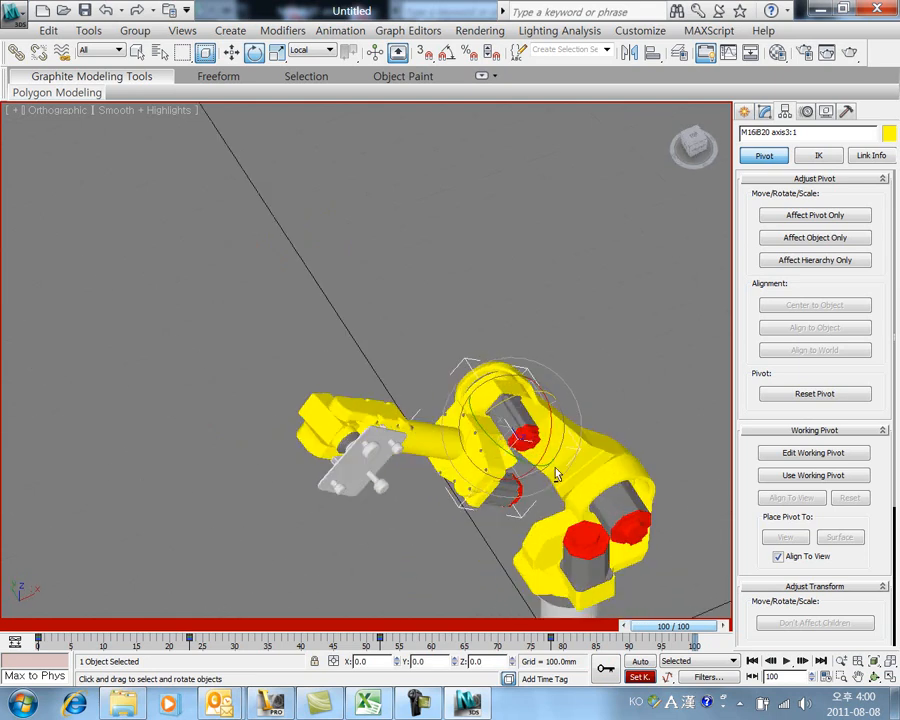
{"action": "left_click_drag", "start_coordinate": [540, 428], "coordinate": [588, 405]}
{"action": "key", "text": "ctrl+z"}
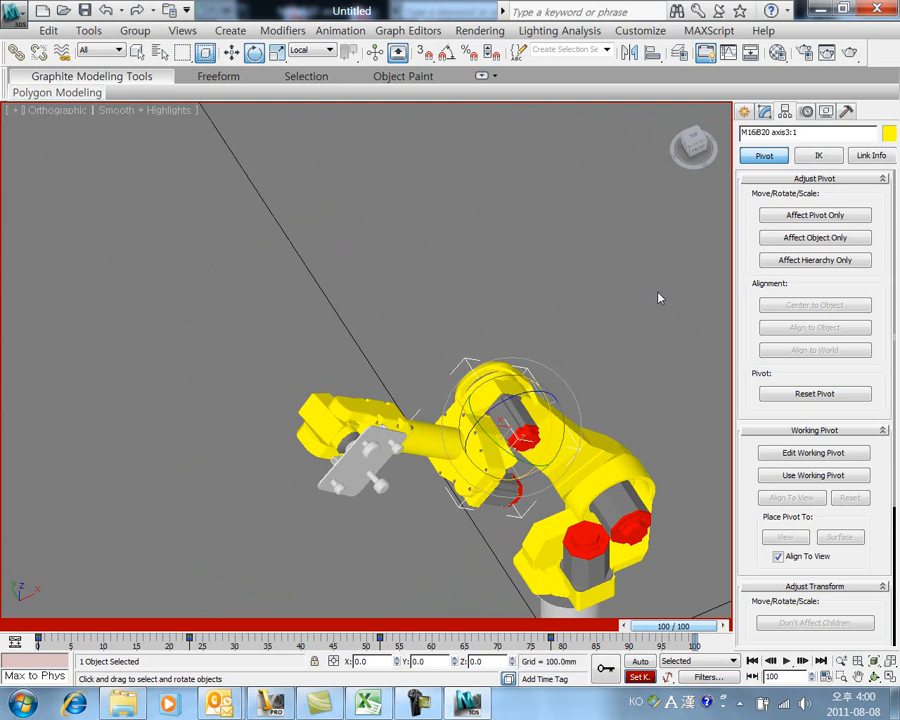
Lock M16iB20 axis3's Move X, Y and Z, Rotate X and Y, and Scale X, Y and Z, leaving only Rotate Z free
{"action": "left_click", "coordinate": [871, 156]}
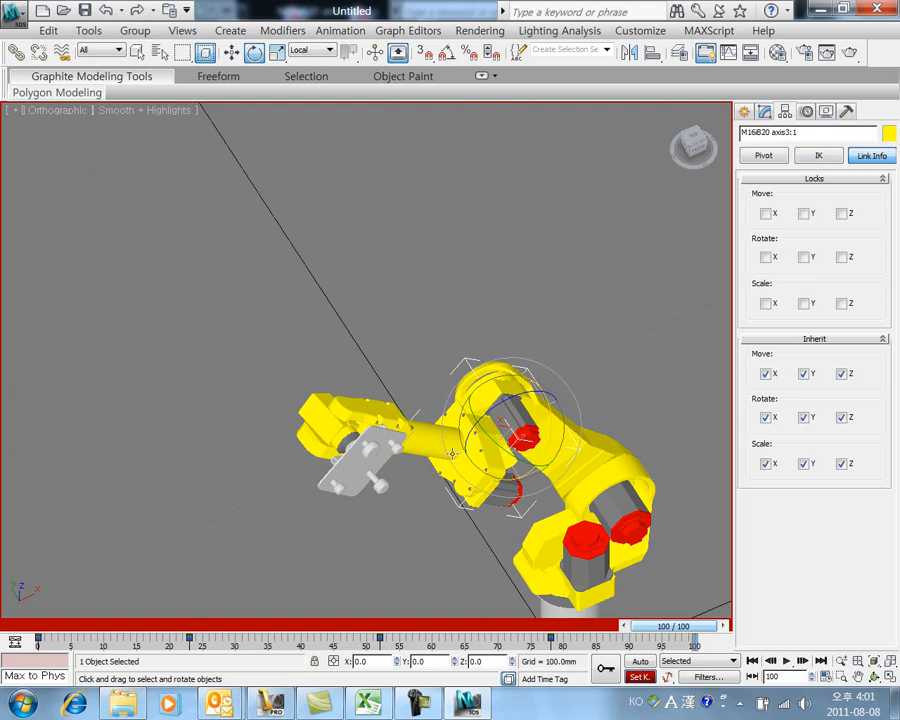
{"action": "middle_click_drag", "start_coordinate": [527, 455], "coordinate": [365, 373]}
{"action": "scroll", "coordinate": [469, 466], "scroll_direction": "up", "scroll_amount": 4}
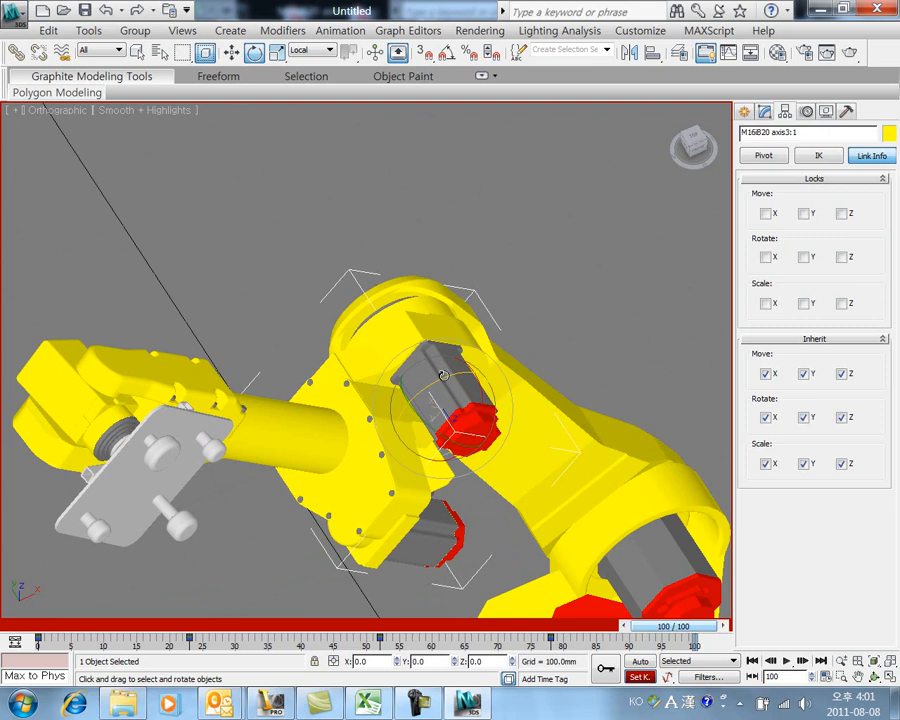
{"action": "mouse_move", "coordinate": [443, 376]}
{"action": "left_mouse_down"}
{"action": "mouse_move", "coordinate": [438, 362]}
{"action": "mouse_move", "coordinate": [439, 384]}
{"action": "left_mouse_up"}
{"action": "left_click", "coordinate": [766, 214]}
{"action": "left_click", "coordinate": [843, 214]}
{"action": "left_click", "coordinate": [765, 257]}
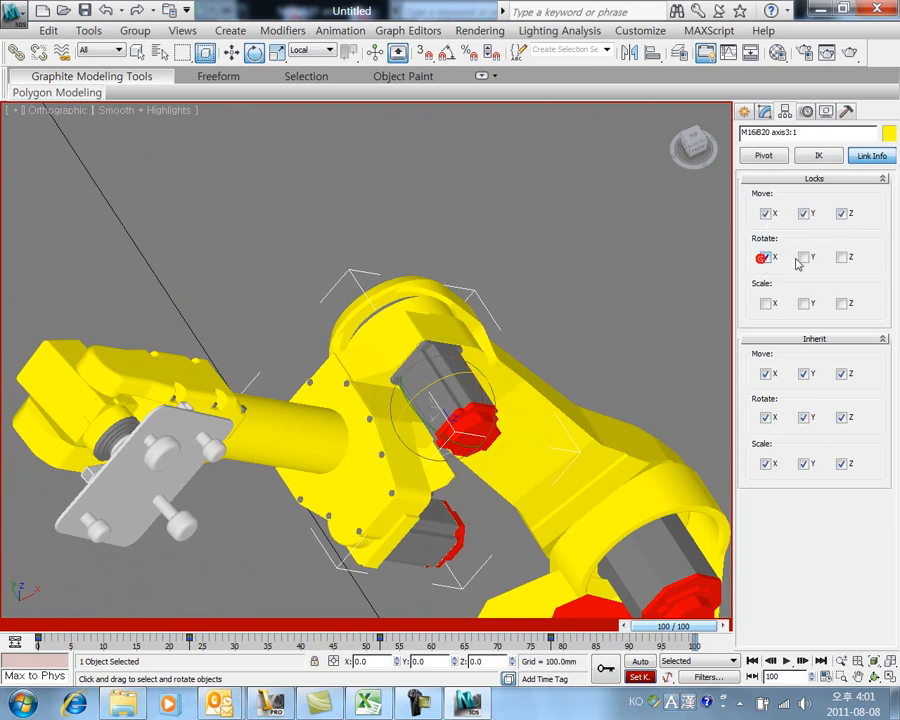
{"action": "left_click", "coordinate": [804, 257]}
{"action": "left_click", "coordinate": [648, 342]}
{"action": "left_click", "coordinate": [399, 372]}
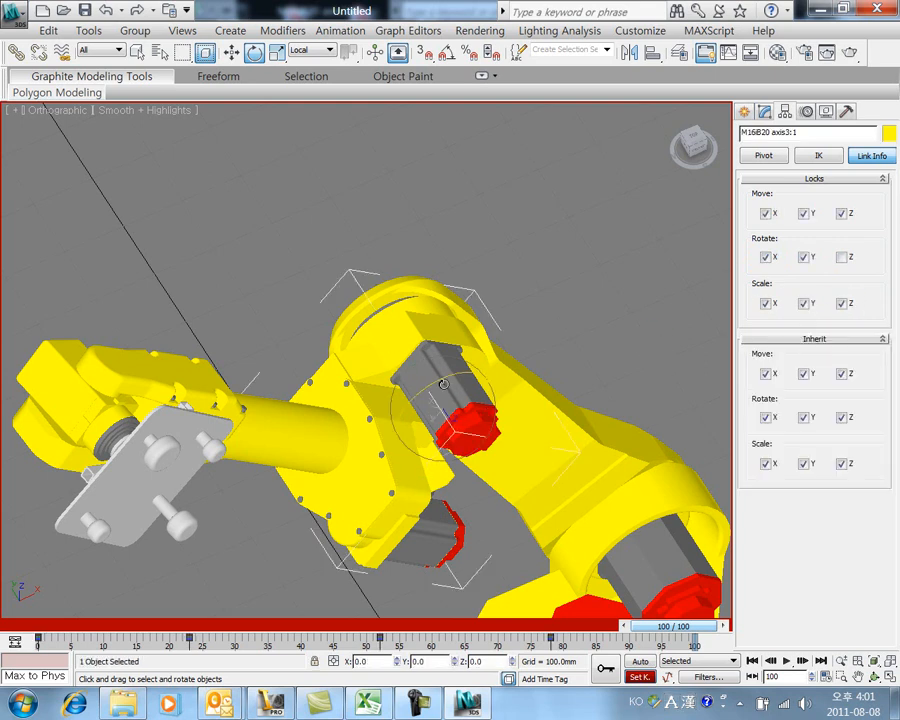
Test the locked M16iB20 axis3 by rotating it freehand about Z at frame 100, and undo the rotation
{"action": "left_click_drag", "start_coordinate": [438, 381], "coordinate": [498, 400]}
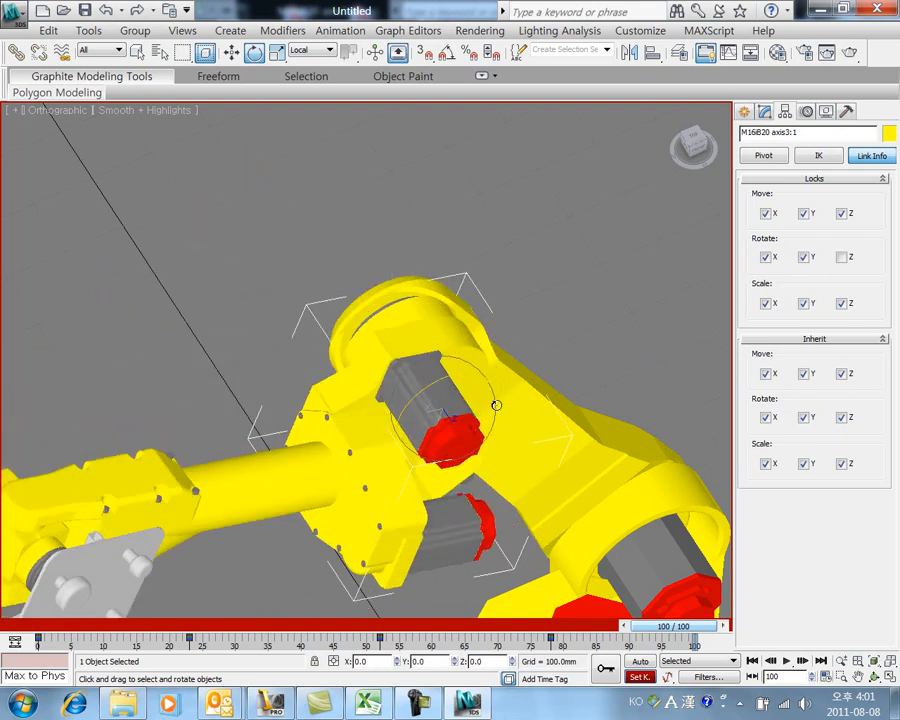
{"action": "key", "text": "ctrl+z"}
{"action": "middle_click_drag", "start_coordinate": [507, 463], "coordinate": [340, 420]}
{"action": "scroll", "coordinate": [501, 457], "scroll_direction": "down", "scroll_amount": 3}
{"action": "scroll", "coordinate": [501, 457], "scroll_direction": "down", "scroll_amount": 3}
{"action": "middle_click_drag", "start_coordinate": [651, 408], "coordinate": [690, 452]}
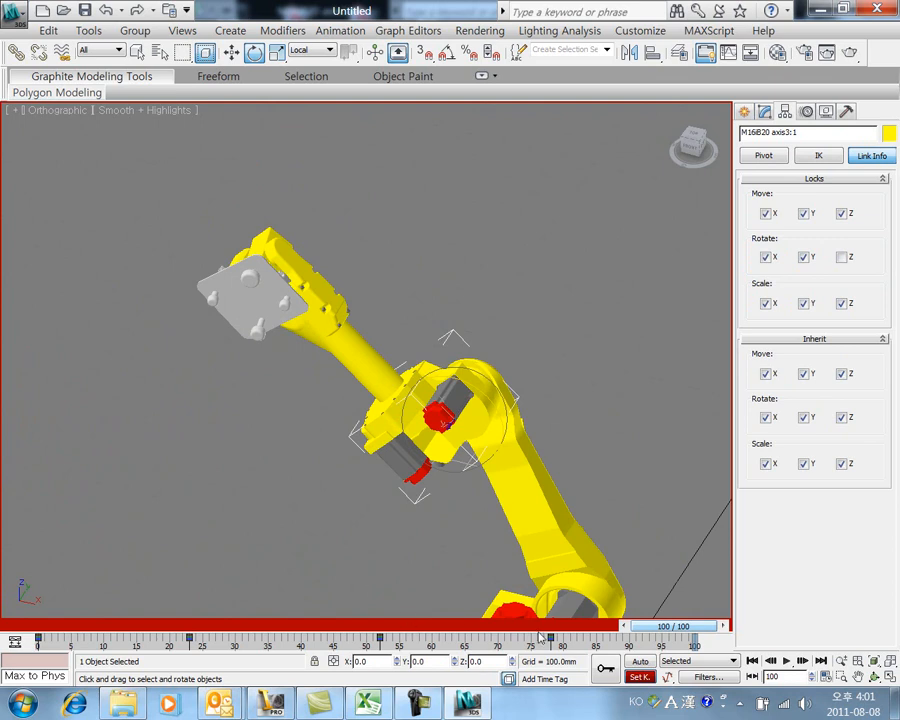
Return to frame 0, select M16iB20 axis4 and set a starting key for it
{"action": "left_click_drag", "start_coordinate": [633, 627], "coordinate": [5, 618]}
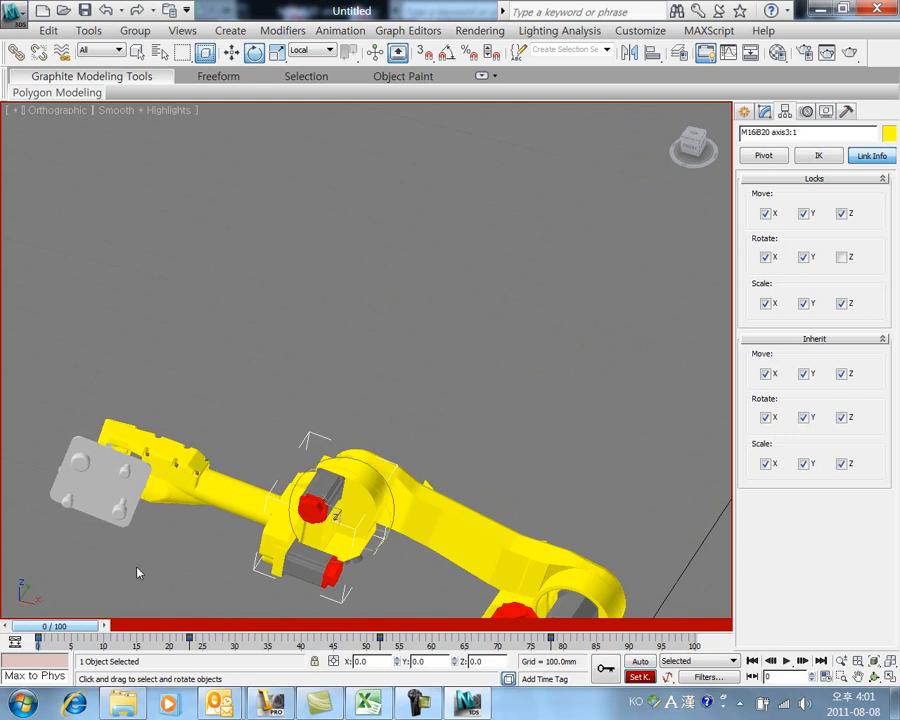
{"action": "left_click", "coordinate": [221, 499]}
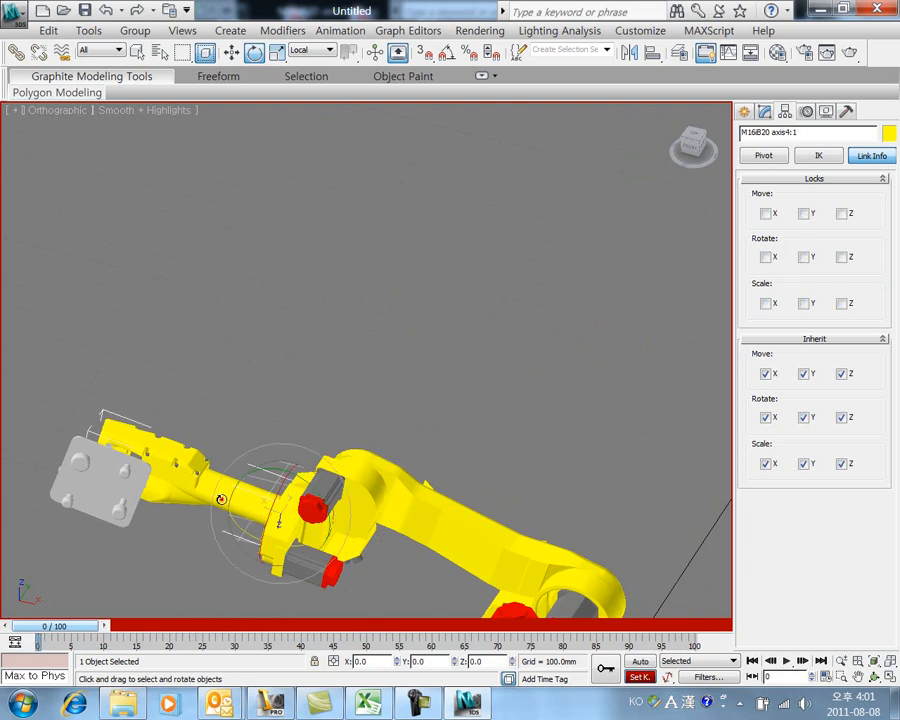
{"action": "middle_click_drag", "start_coordinate": [290, 578], "coordinate": [436, 566]}
Rotate M16iB20 axis4 freehand at frame 17 and by about 154° about X at frame 47, setting a key at each
{"action": "left_click_drag", "start_coordinate": [88, 628], "coordinate": [188, 628]}
{"action": "left_click_drag", "start_coordinate": [606, 328], "coordinate": [528, 422]}
{"action": "left_click", "coordinate": [605, 668]}
{"action": "left_click_drag", "start_coordinate": [155, 626], "coordinate": [388, 630]}
{"action": "middle_click_drag", "start_coordinate": [545, 448], "coordinate": [132, 406]}
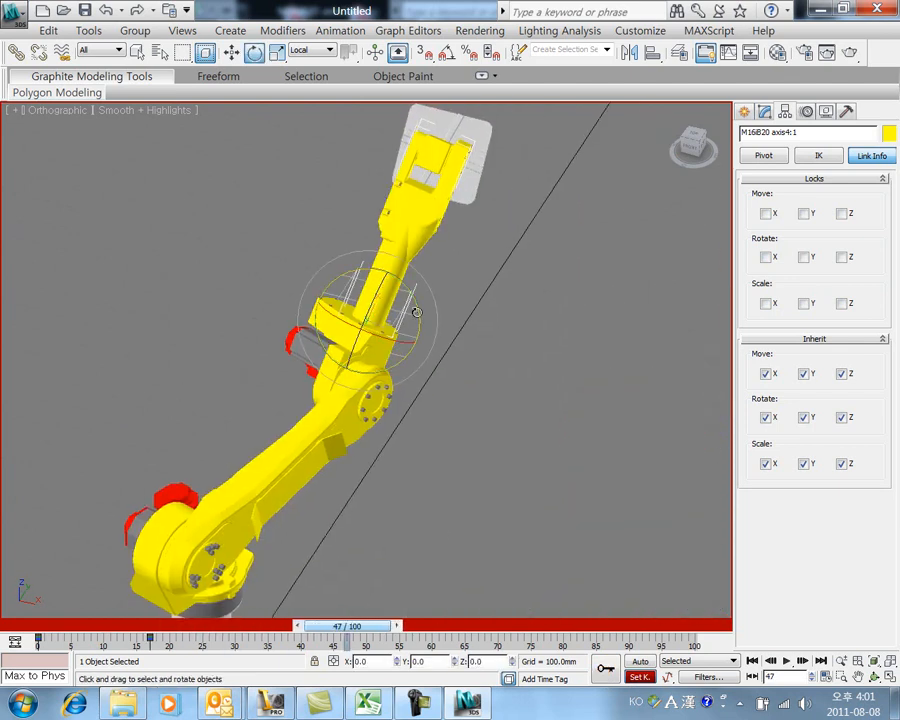
{"action": "left_click_drag", "start_coordinate": [383, 334], "coordinate": [603, 345]}
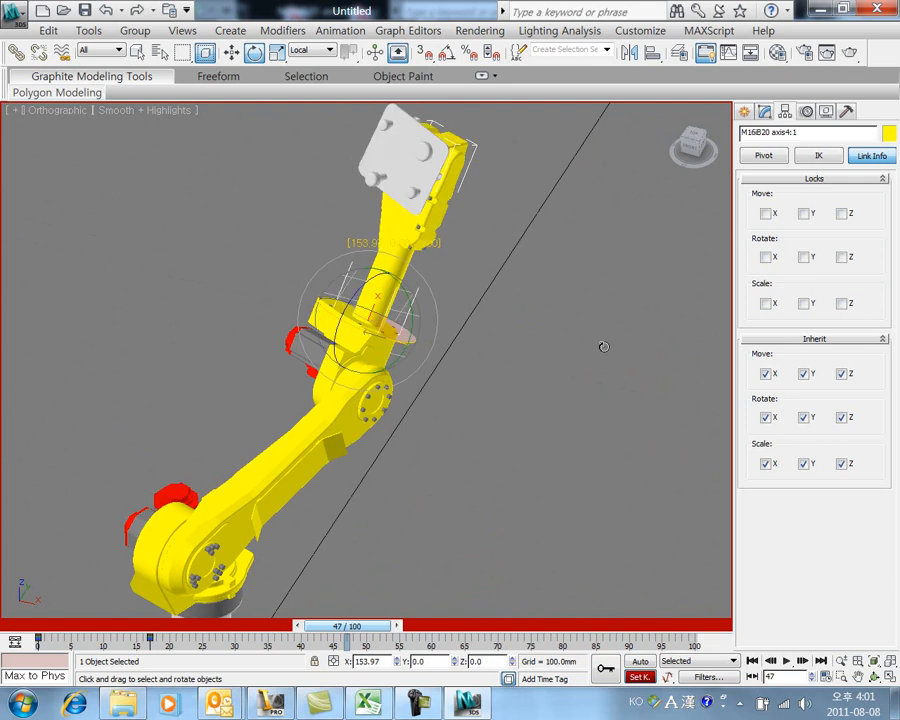
Rotate M16iB20 axis4 by about -209° about X at frame 69 and freehand to a new pose at frame 100
{"action": "left_click_drag", "start_coordinate": [347, 626], "coordinate": [481, 626]}
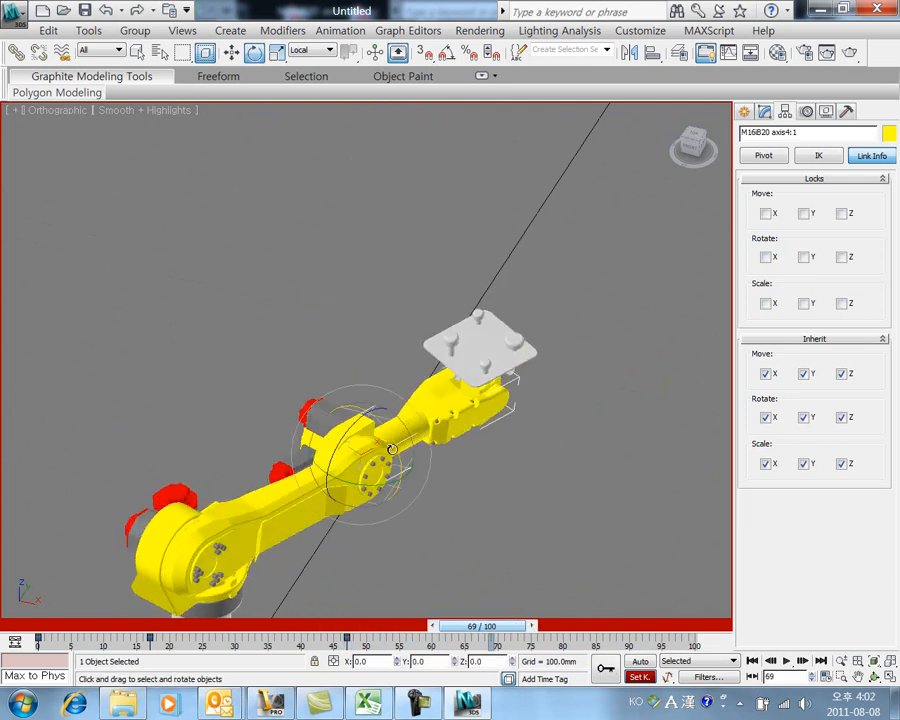
{"action": "left_click_drag", "start_coordinate": [398, 456], "coordinate": [117, 215]}
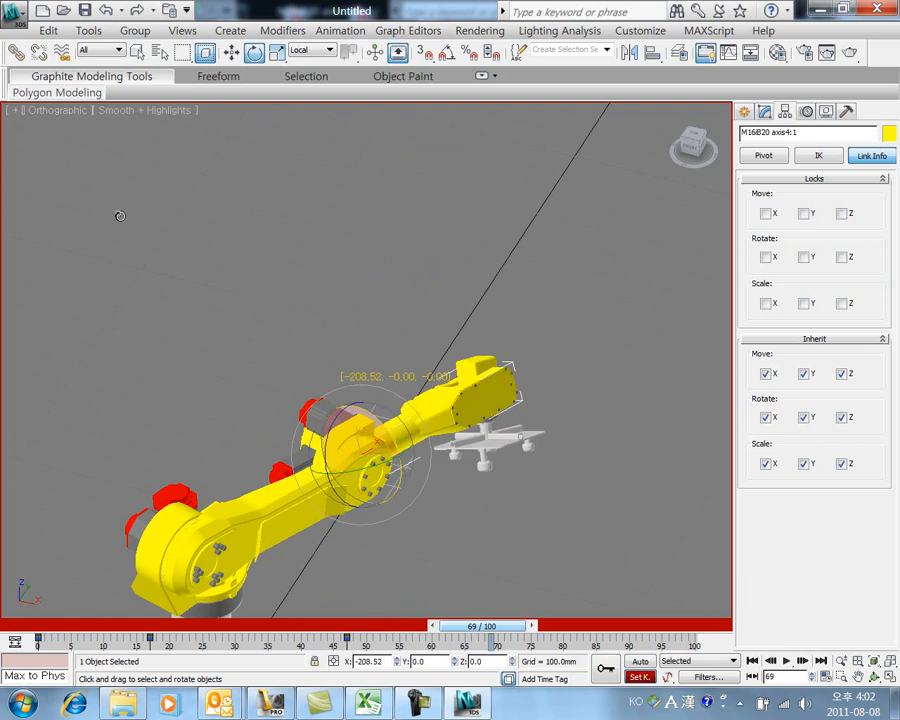
{"action": "left_click_drag", "start_coordinate": [481, 626], "coordinate": [700, 626]}
{"action": "left_click_drag", "start_coordinate": [472, 380], "coordinate": [573, 300]}
Return to frame 0, select the gripper Base plate at the arm's end and set a starting key for it
{"action": "left_click_drag", "start_coordinate": [683, 626], "coordinate": [54, 592]}
{"action": "middle_click_drag", "start_coordinate": [309, 512], "coordinate": [549, 390]}
{"action": "left_click", "coordinate": [526, 315]}
{"action": "middle_click_drag", "start_coordinate": [480, 388], "coordinate": [552, 428], "text": "alt"}
{"action": "middle_click_drag", "start_coordinate": [486, 479], "coordinate": [358, 437]}
{"action": "scroll", "coordinate": [593, 570], "scroll_direction": "up", "scroll_amount": 4}
{"action": "middle_click_drag", "start_coordinate": [560, 505], "coordinate": [343, 322]}
{"action": "middle_click_drag", "start_coordinate": [663, 575], "coordinate": [438, 401]}
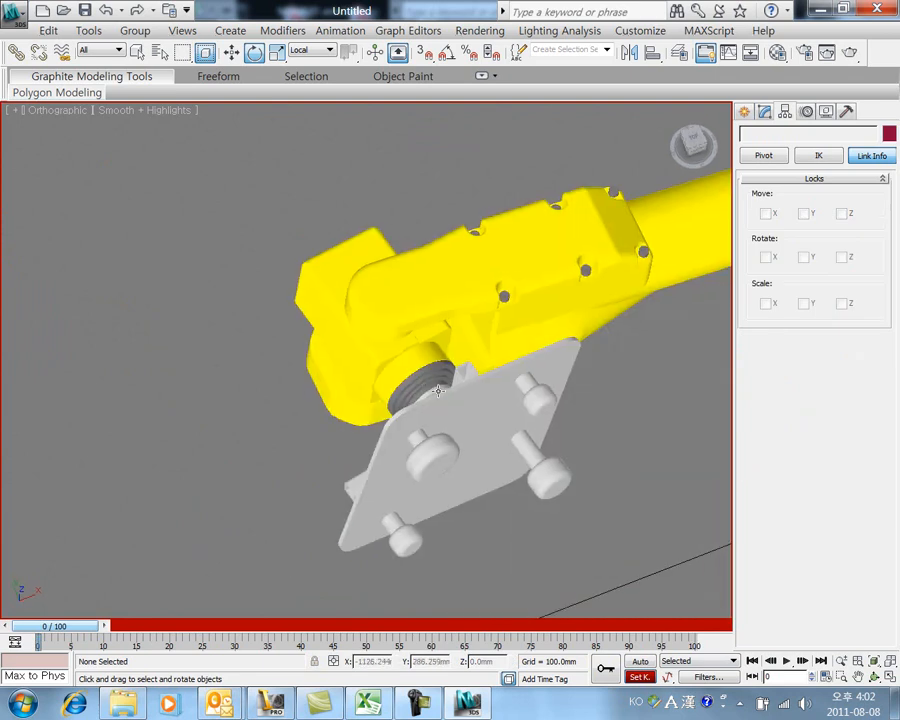
{"action": "left_click", "coordinate": [438, 390]}
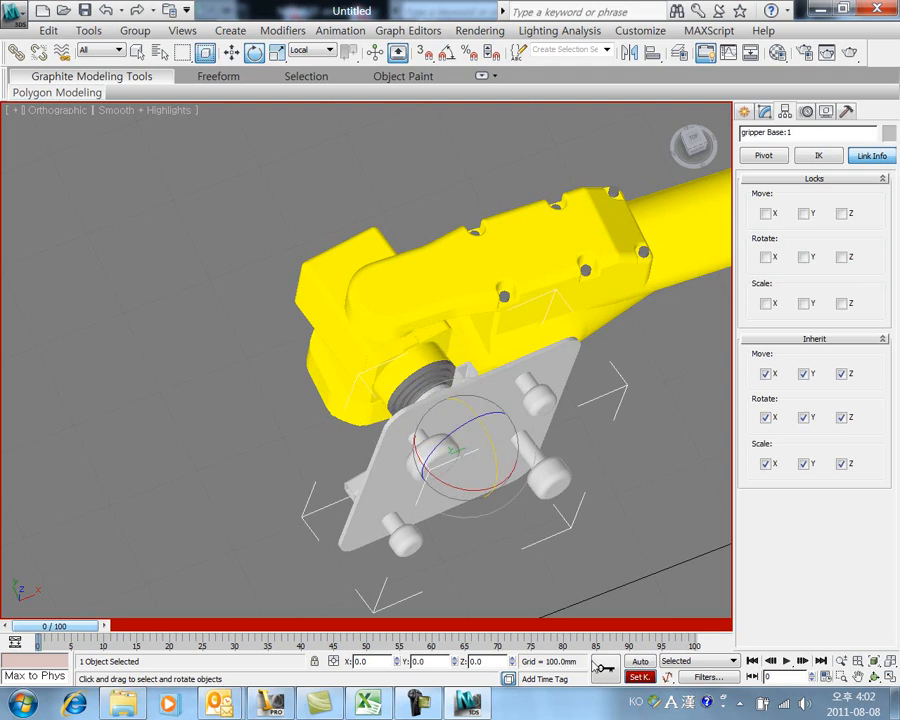
Rotate the gripper Base freehand at frame 16 and set a key
{"action": "left_click_drag", "start_coordinate": [76, 630], "coordinate": [150, 627]}
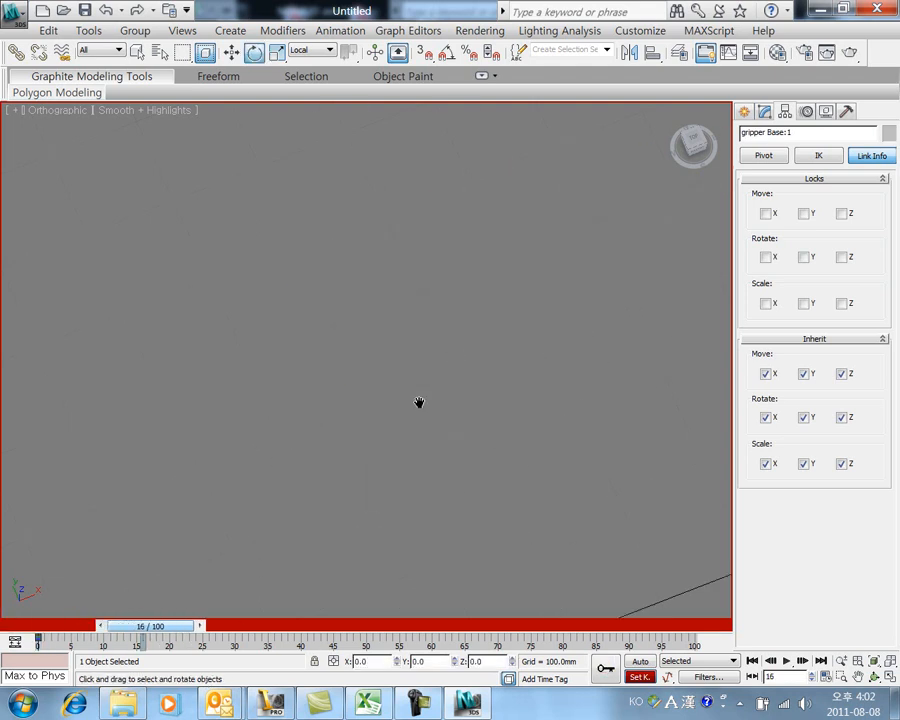
{"action": "scroll", "coordinate": [383, 450], "scroll_direction": "down", "scroll_amount": 5}
{"action": "scroll", "coordinate": [383, 450], "scroll_direction": "down", "scroll_amount": 5}
{"action": "middle_click_drag", "start_coordinate": [364, 351], "coordinate": [434, 364]}
{"action": "scroll", "coordinate": [362, 450], "scroll_direction": "up", "scroll_amount": 3}
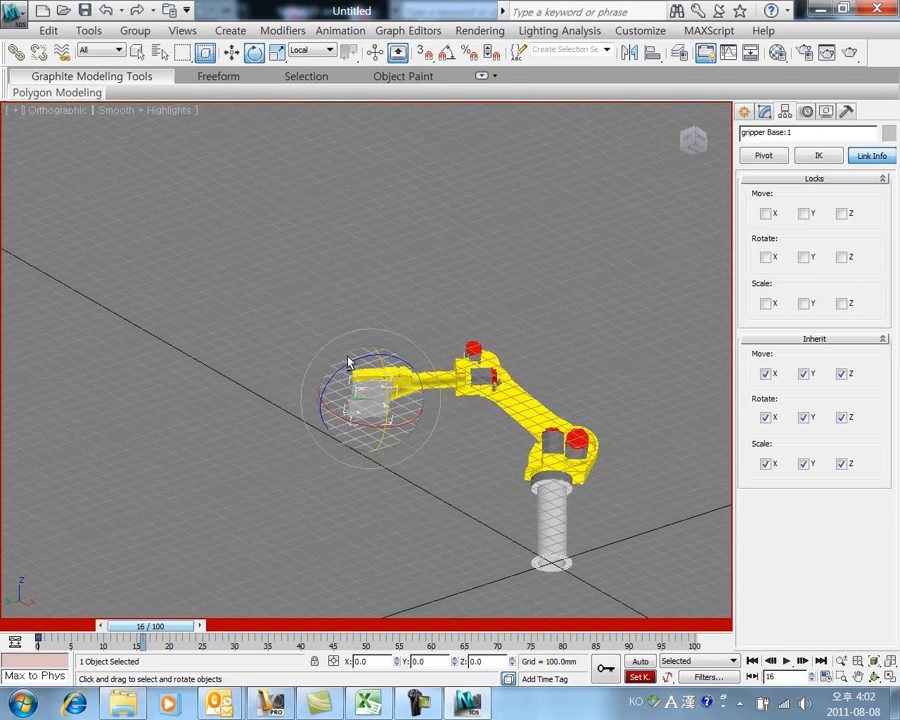
{"action": "scroll", "coordinate": [375, 390], "scroll_direction": "up", "scroll_amount": 4}
{"action": "scroll", "coordinate": [376, 390], "scroll_direction": "up", "scroll_amount": 2}
{"action": "left_click_drag", "start_coordinate": [365, 430], "coordinate": [365, 458]}
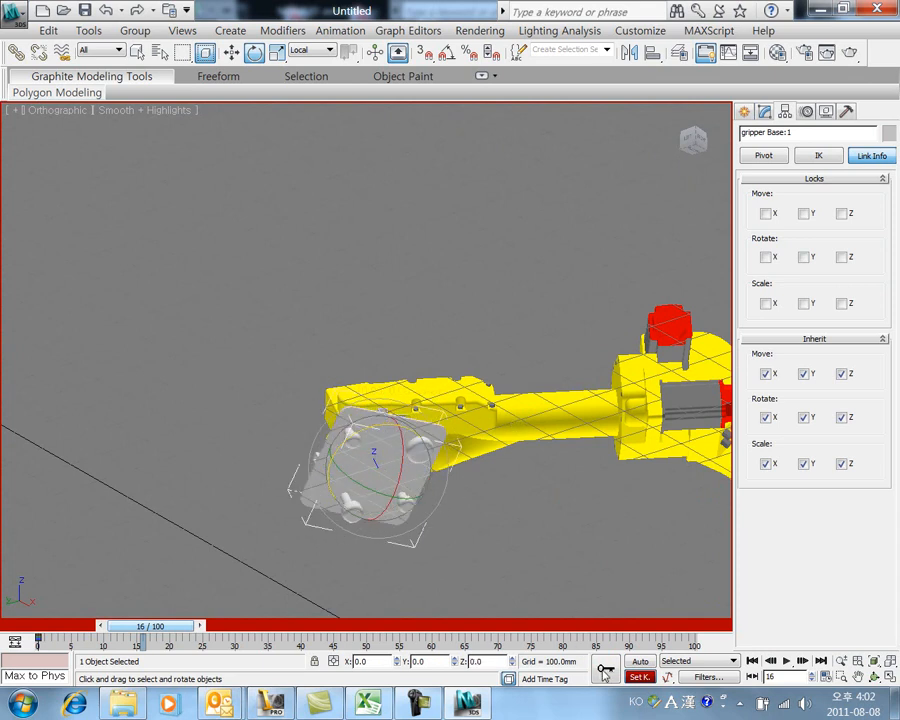
Go to frame 36 and lock the gripper Base's Move X, Y and Z and Rotate X and Y, leaving Rotate Z free
{"action": "left_click_drag", "start_coordinate": [150, 626], "coordinate": [273, 626]}
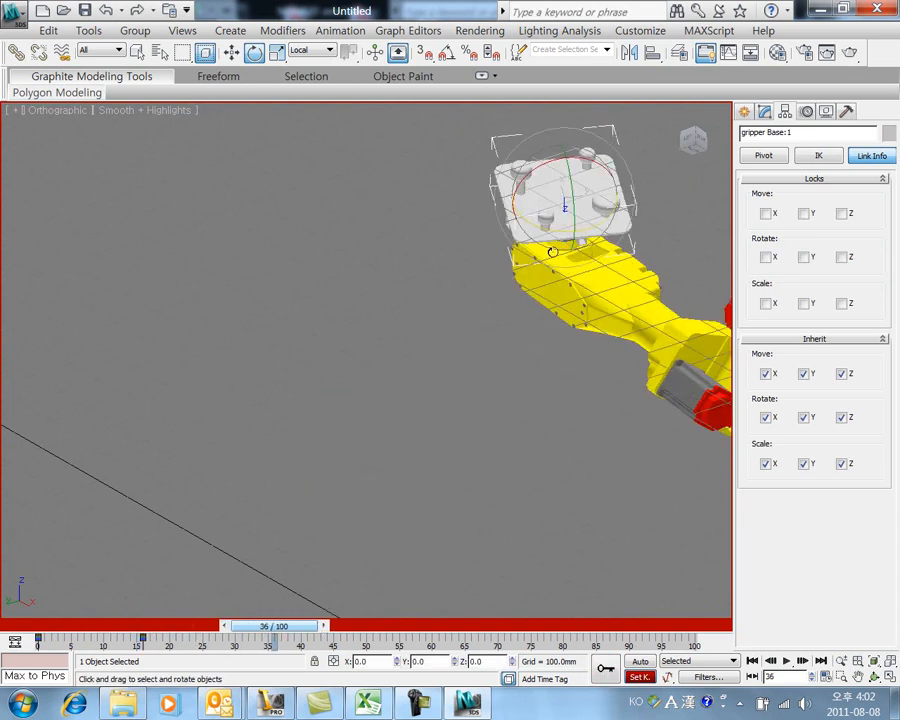
{"action": "middle_click_drag", "start_coordinate": [658, 260], "coordinate": [339, 370], "text": "alt"}
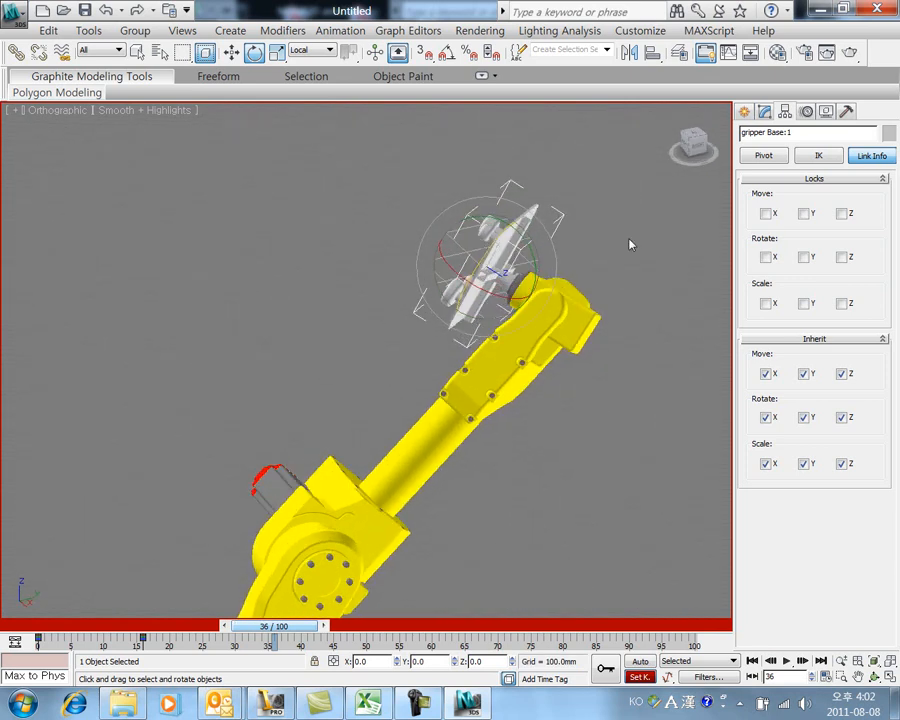
{"action": "left_click", "coordinate": [767, 214]}
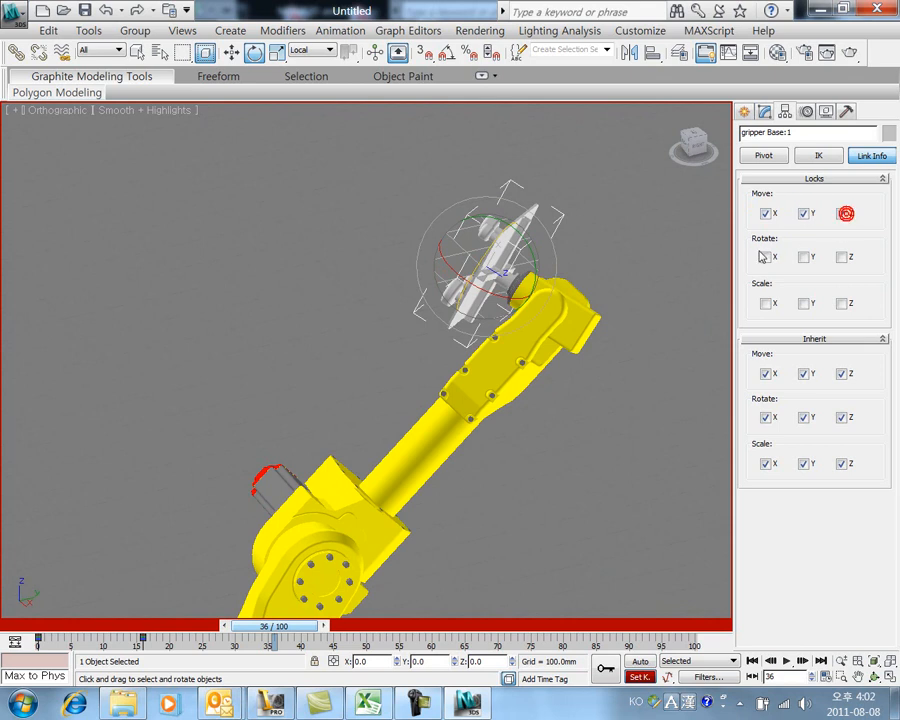
{"action": "left_click", "coordinate": [804, 257]}
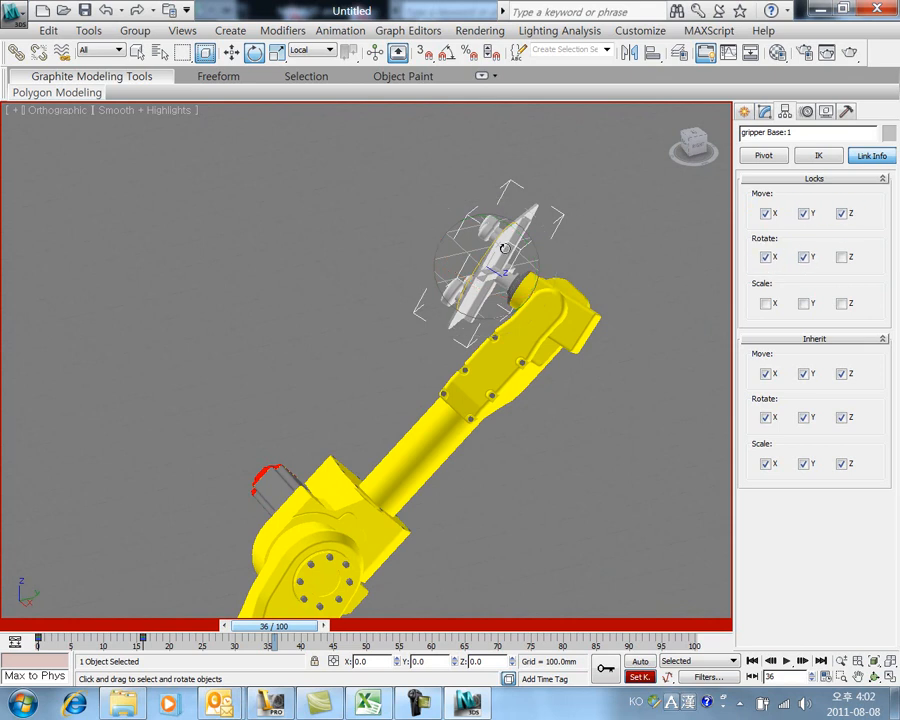
Rotate the gripper Base freehand about Z at frame 36 with a key set, and rotate it again at frame 60
{"action": "left_click_drag", "start_coordinate": [498, 232], "coordinate": [570, 180]}
{"action": "left_click", "coordinate": [605, 669]}
{"action": "left_click_drag", "start_coordinate": [290, 626], "coordinate": [441, 626]}
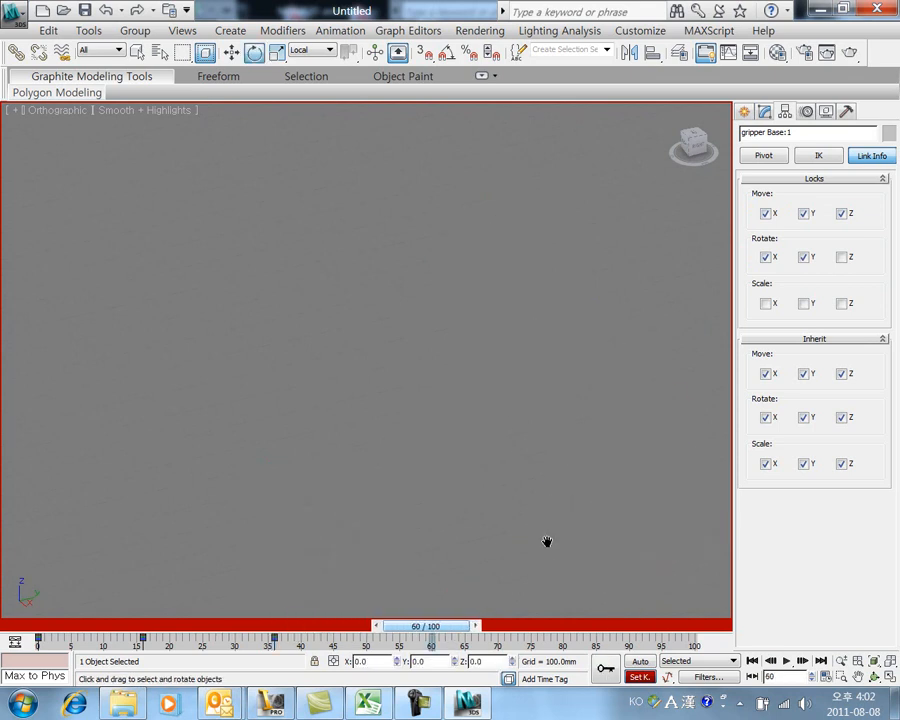
{"action": "middle_click_drag", "start_coordinate": [547, 553], "coordinate": [362, 193]}
{"action": "middle_click_drag", "start_coordinate": [534, 524], "coordinate": [540, 443]}
{"action": "left_click_drag", "start_coordinate": [577, 447], "coordinate": [563, 492]}
Advance to frame 100, deselect the gripper, play the full robot animation and return to frame 0
{"action": "left_click_drag", "start_coordinate": [425, 626], "coordinate": [743, 635]}
{"action": "middle_click_drag", "start_coordinate": [318, 281], "coordinate": [452, 320]}
{"action": "scroll", "coordinate": [452, 320], "scroll_direction": "down", "scroll_amount": 3}
{"action": "middle_click_drag", "start_coordinate": [401, 341], "coordinate": [457, 319]}
{"action": "scroll", "coordinate": [480, 389], "scroll_direction": "down", "scroll_amount": 4}
{"action": "scroll", "coordinate": [474, 397], "scroll_direction": "up", "scroll_amount": 2}
{"action": "left_click", "coordinate": [472, 394]}
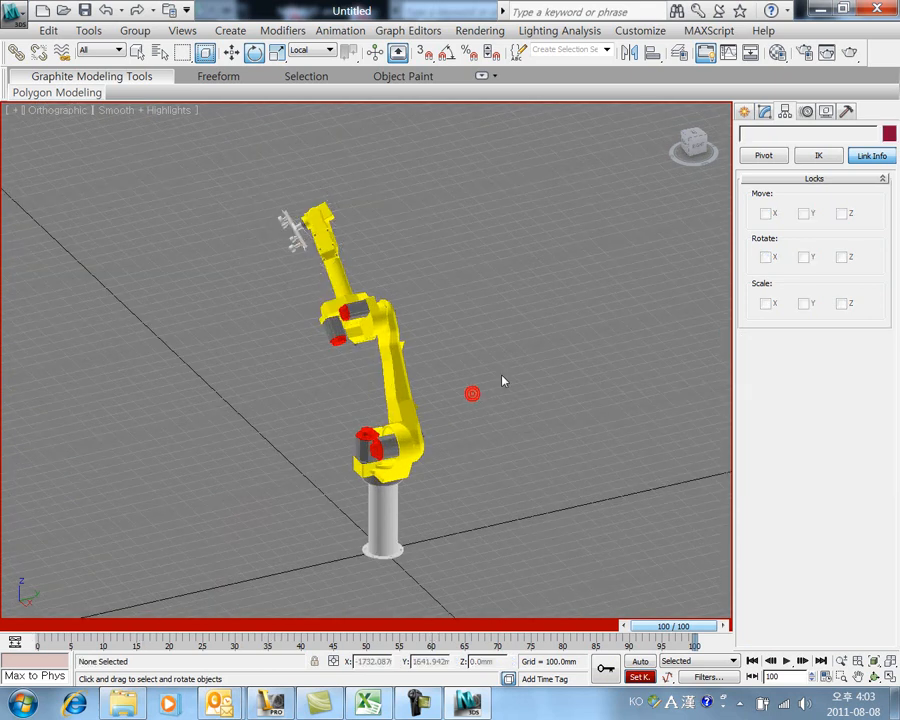
{"action": "left_click", "coordinate": [786, 661]}
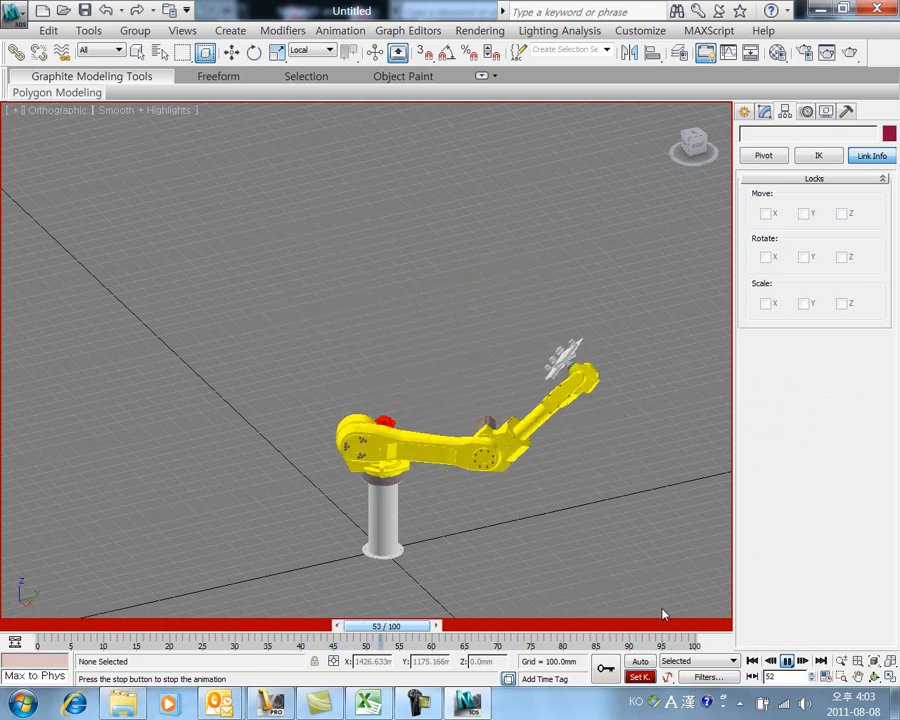
{"action": "left_click", "coordinate": [752, 660]}
Open the Curve Editor and reposition its window so the whole robot stays visible
{"action": "middle_click_drag", "start_coordinate": [522, 540], "coordinate": [427, 460]}
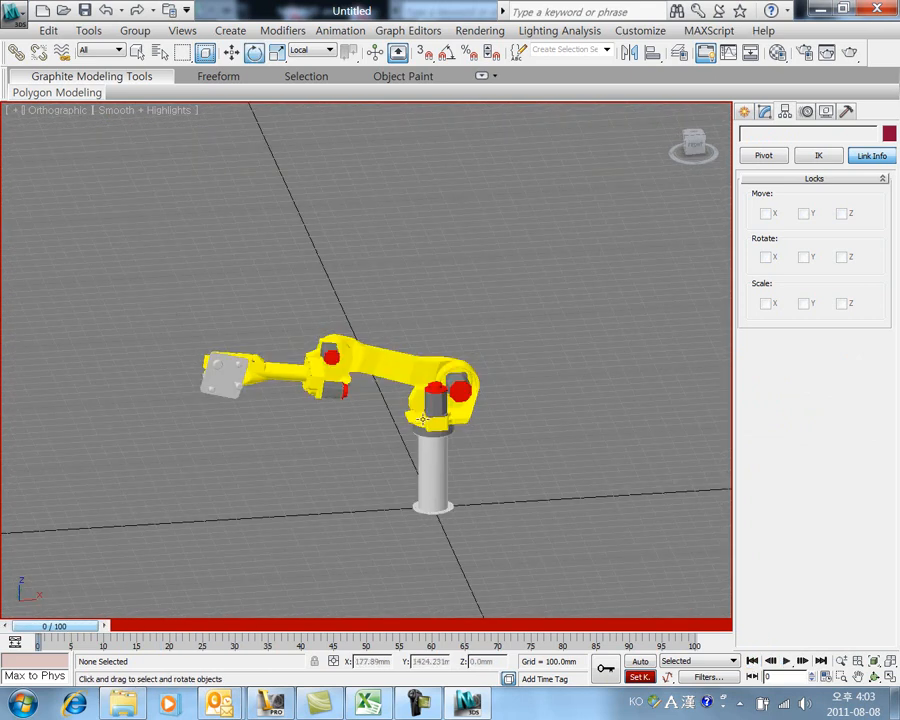
{"action": "middle_click_drag", "start_coordinate": [372, 510], "coordinate": [358, 474]}
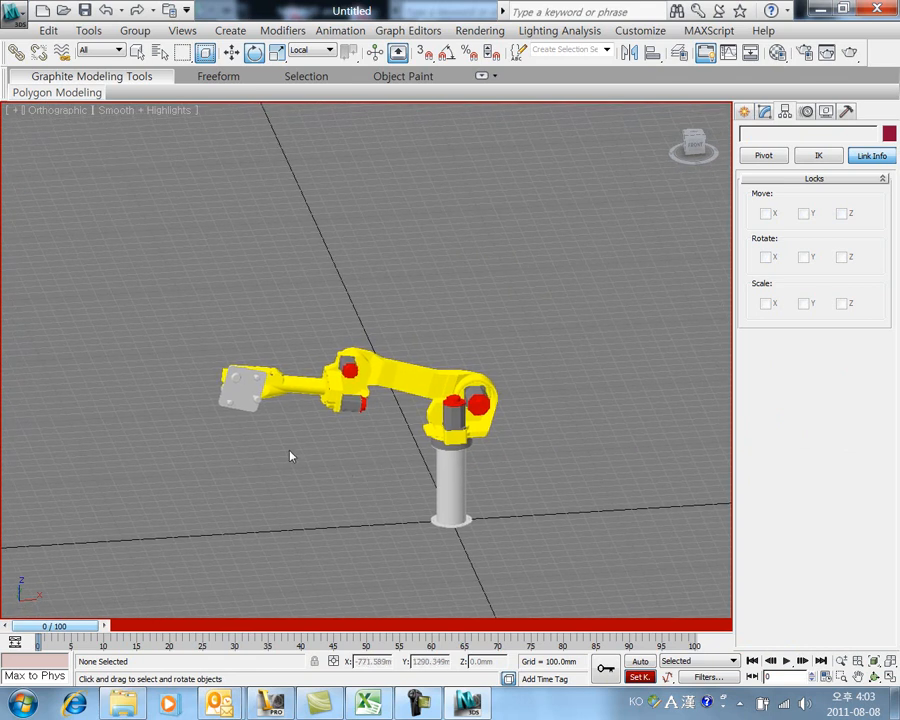
{"action": "middle_click_drag", "start_coordinate": [285, 462], "coordinate": [286, 469]}
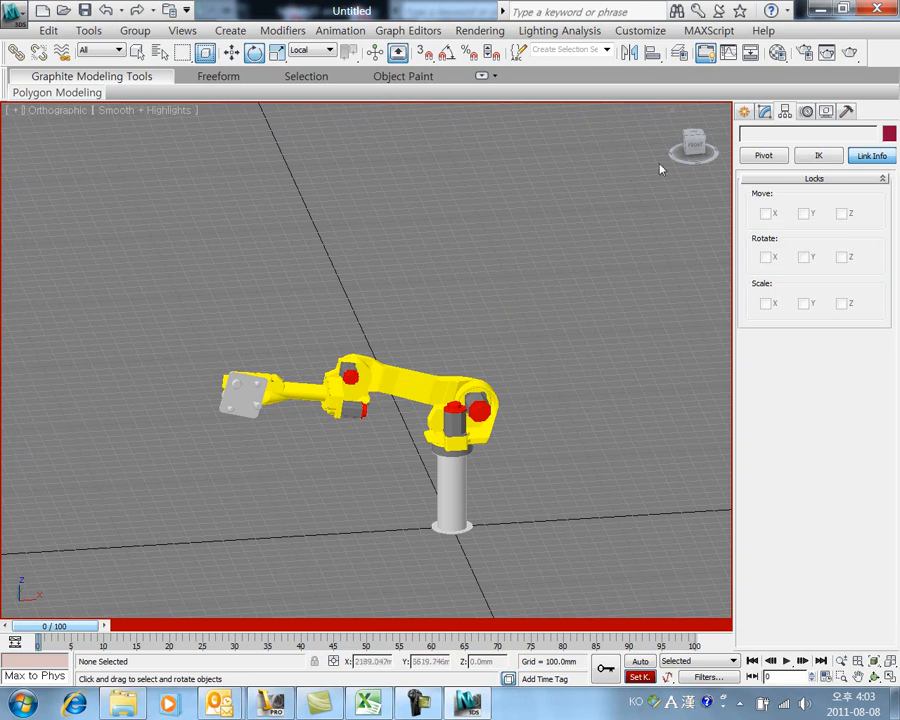
{"action": "left_click", "coordinate": [705, 52]}
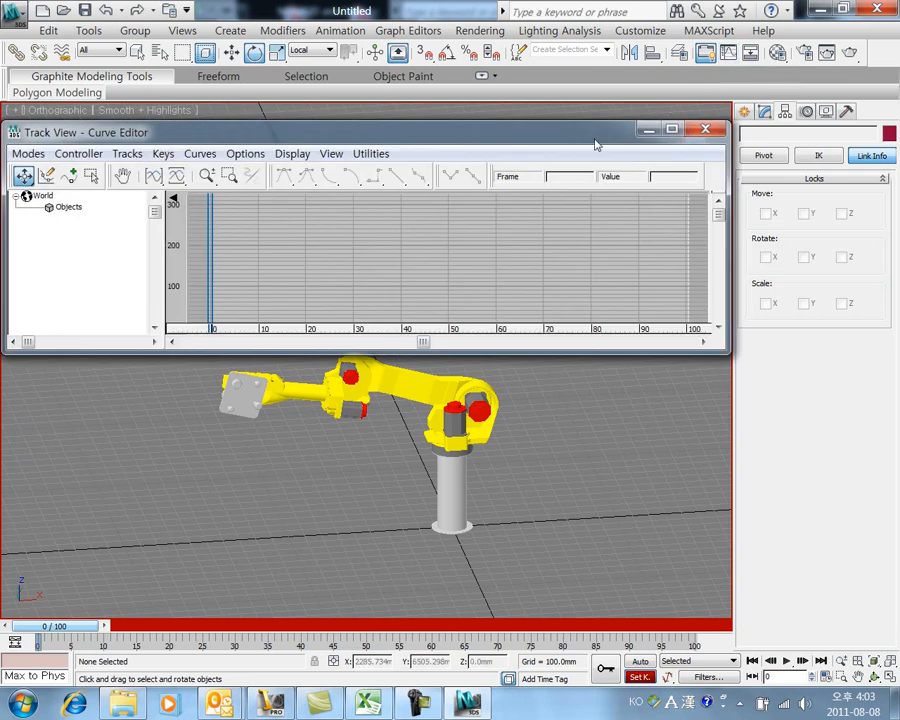
{"action": "left_click_drag", "start_coordinate": [414, 132], "coordinate": [514, 107]}
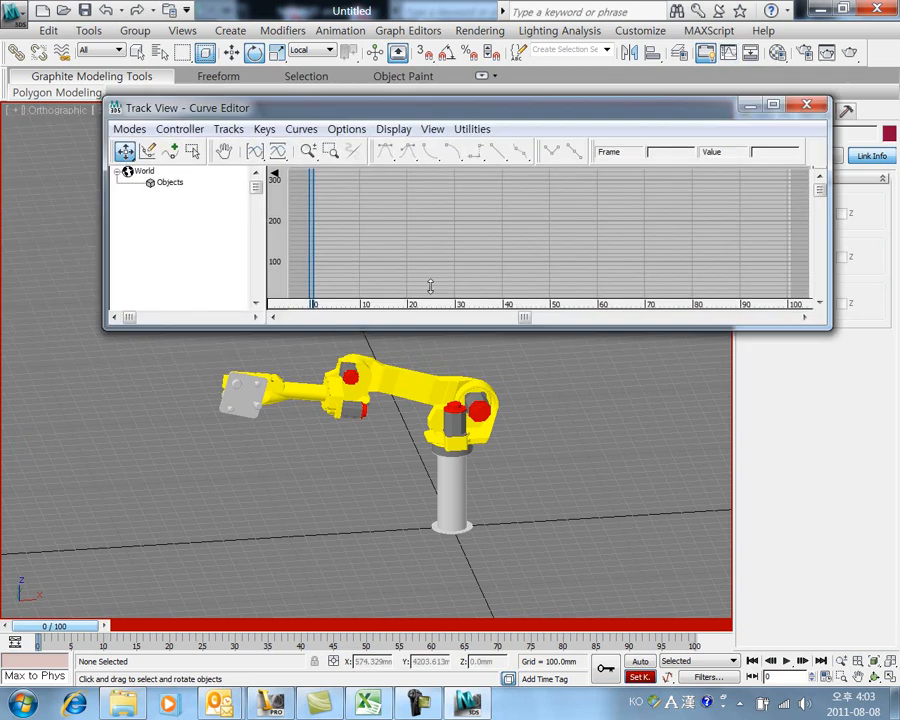
Select the robot's axis 2 arm and display its Z Rotation curve in the Curve Editor
{"action": "middle_click_drag", "start_coordinate": [446, 352], "coordinate": [465, 364]}
{"action": "left_click", "coordinate": [257, 404]}
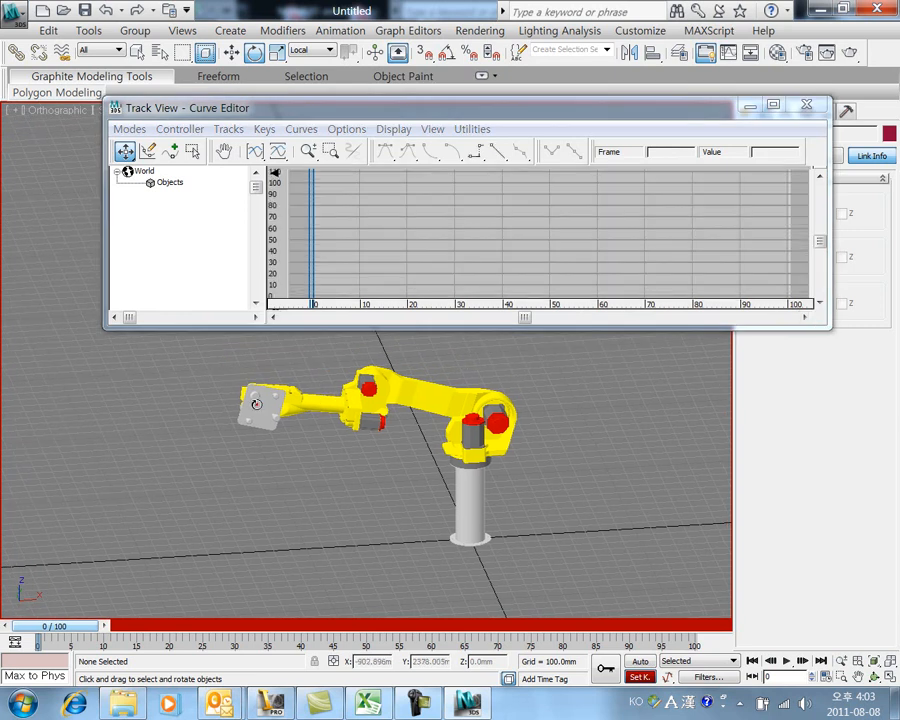
{"action": "left_click", "coordinate": [257, 404]}
{"action": "left_click", "coordinate": [425, 401]}
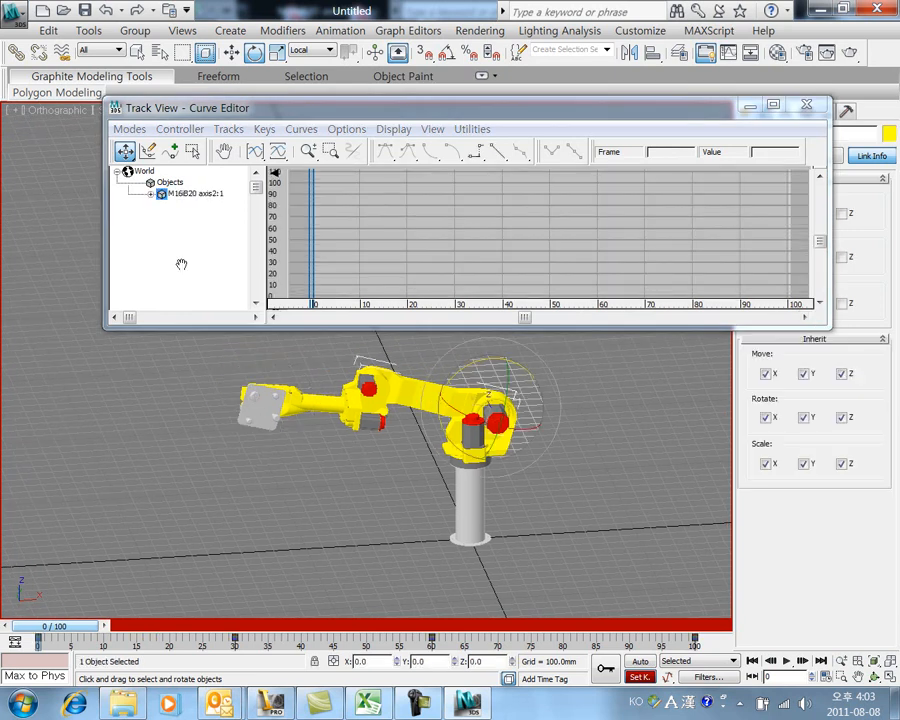
{"action": "left_click", "coordinate": [151, 194]}
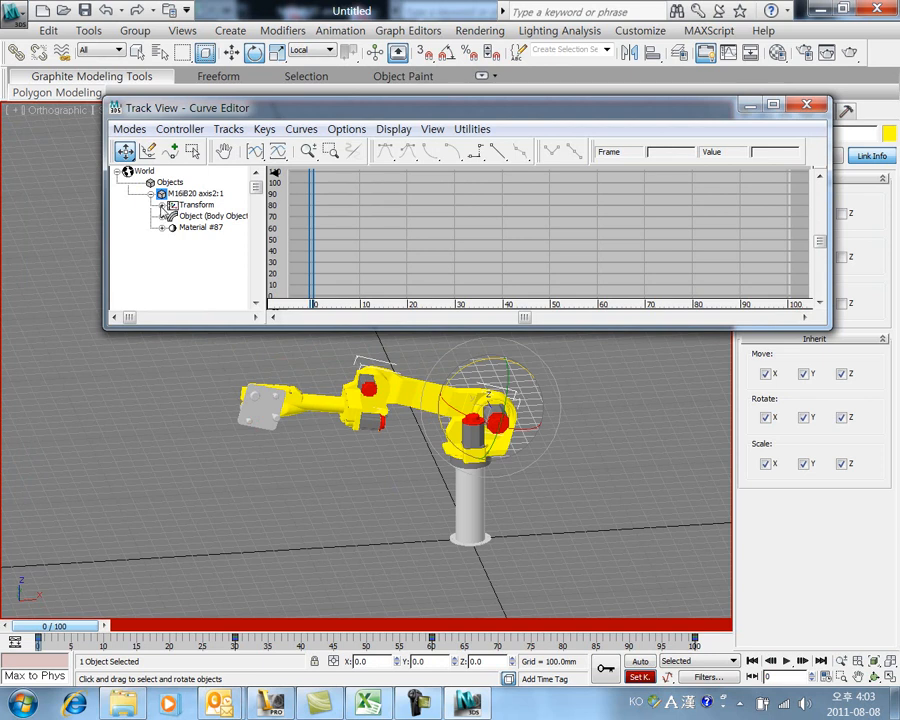
{"action": "left_click", "coordinate": [161, 205]}
{"action": "left_click", "coordinate": [173, 227]}
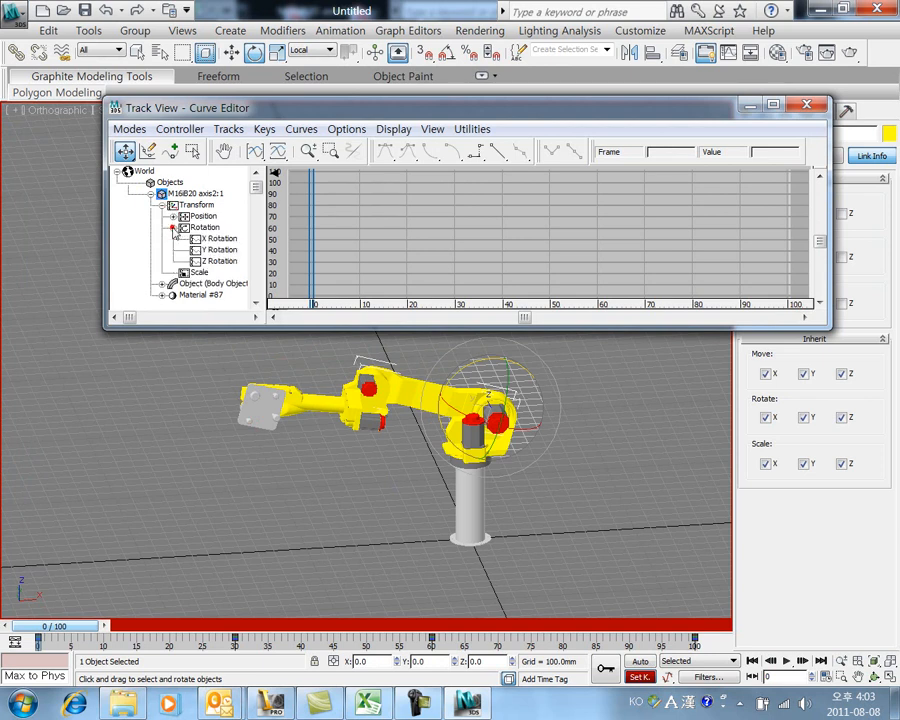
{"action": "left_click", "coordinate": [217, 259]}
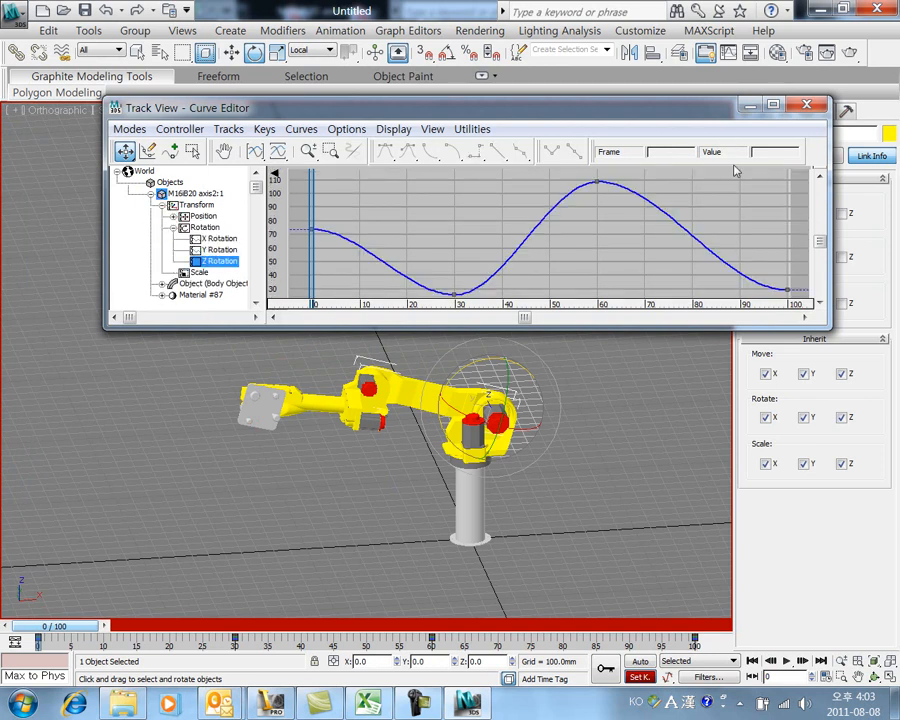
Scrub the timeline forward and back to frame 0 to compare the Z Rotation curve with the arm's motion
{"action": "left_click_drag", "start_coordinate": [56, 630], "coordinate": [198, 630]}
{"action": "left_click_drag", "start_coordinate": [251, 628], "coordinate": [3, 608]}
{"action": "key", "text": "e"}
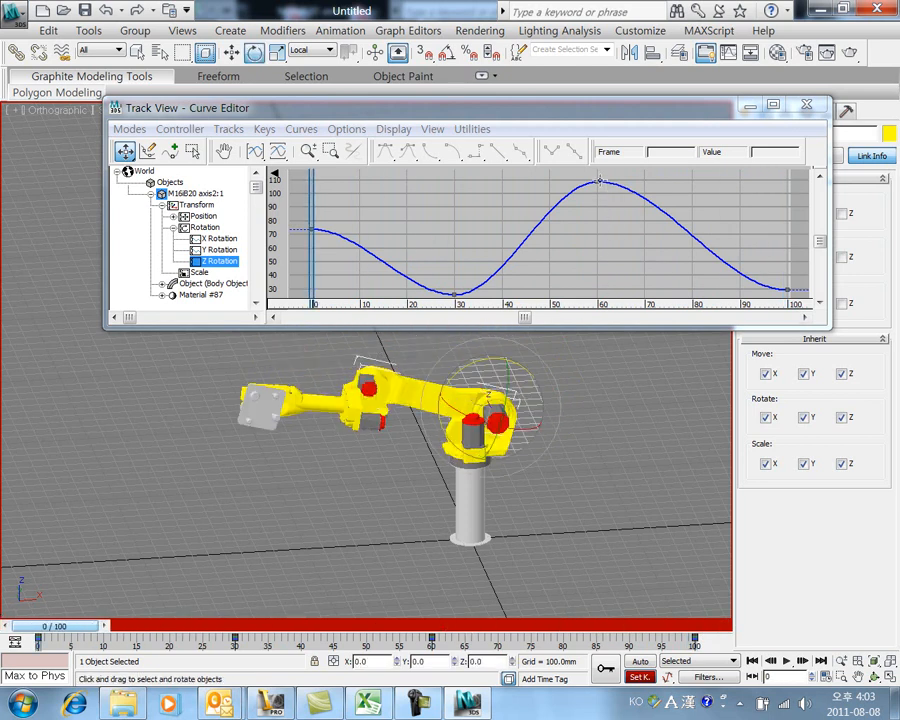
Set the frame 60 key's tangents to linear and scrub to frame 42 to check the arm's motion
{"action": "mouse_move", "coordinate": [598, 181]}
{"action": "left_mouse_down"}
{"action": "mouse_move", "coordinate": [550, 190]}
{"action": "mouse_move", "coordinate": [594, 172]}
{"action": "mouse_move", "coordinate": [607, 186]}
{"action": "mouse_move", "coordinate": [598, 181]}
{"action": "left_mouse_up"}
{"action": "left_click", "coordinate": [548, 219]}
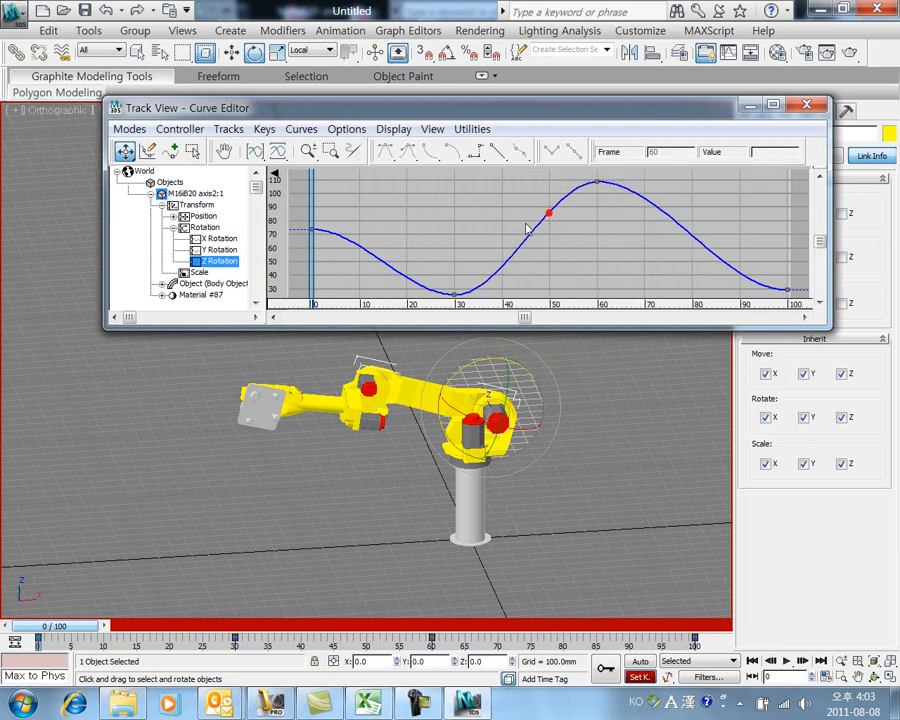
{"action": "left_click", "coordinate": [598, 181]}
{"action": "left_click", "coordinate": [497, 154]}
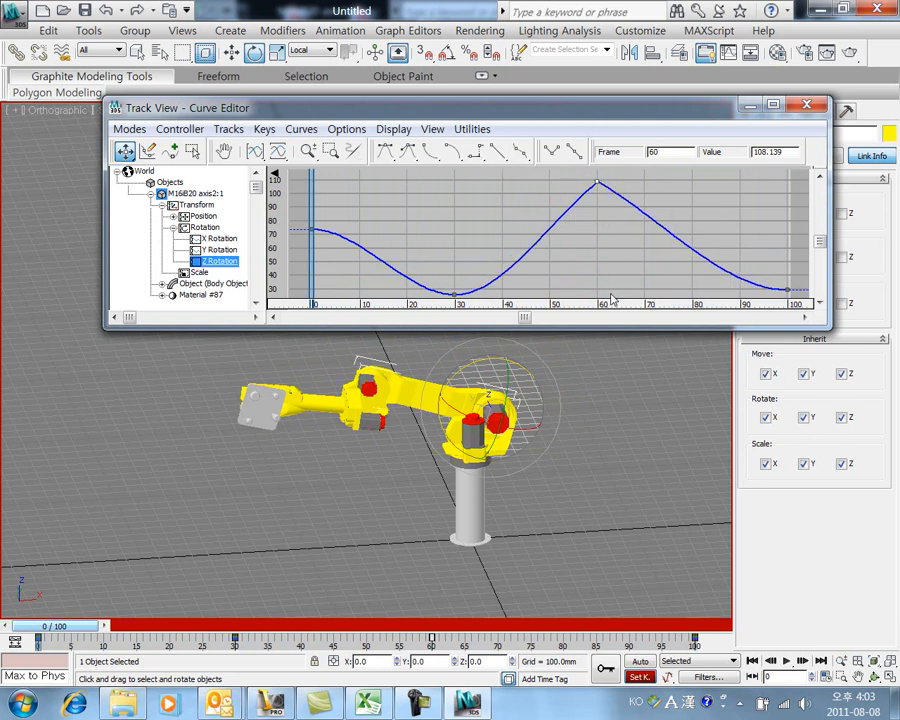
{"action": "left_click_drag", "start_coordinate": [60, 627], "coordinate": [305, 645]}
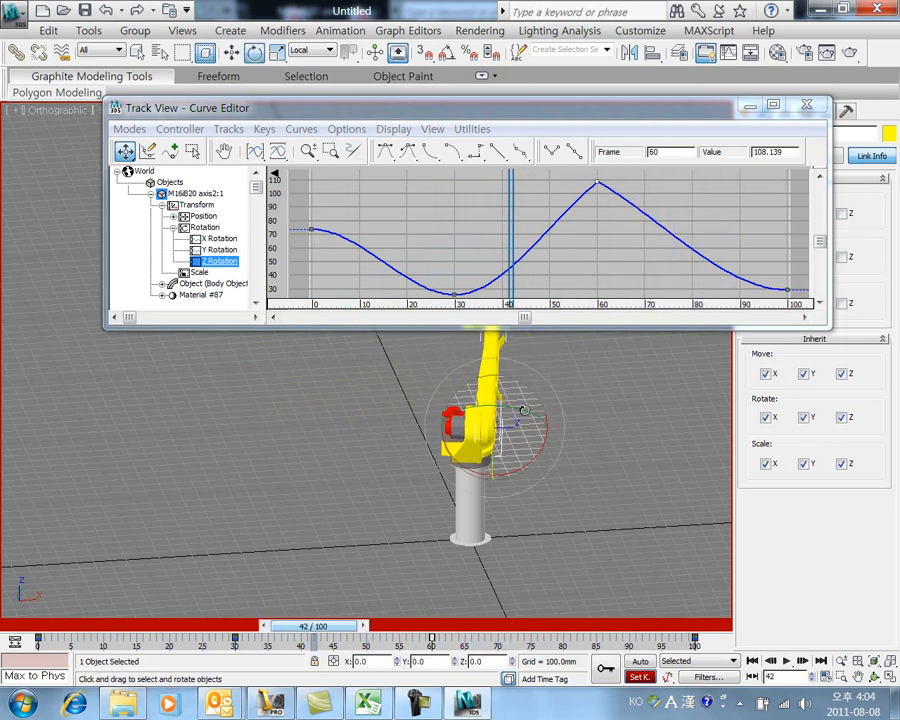
Set the tangents of the Z Rotation key at frame 60 to slow
{"action": "left_click", "coordinate": [509, 184]}
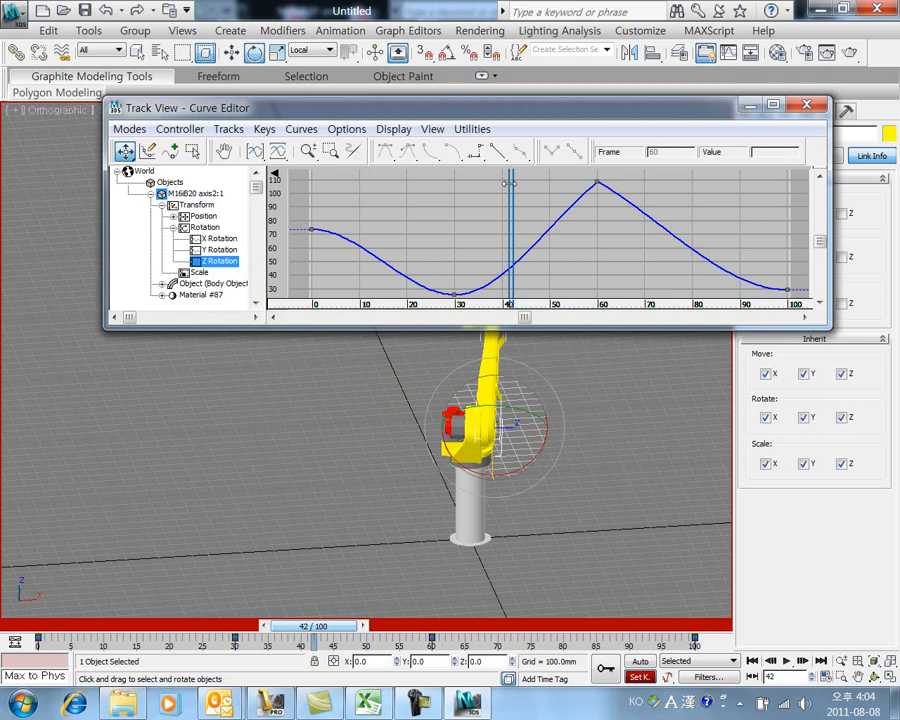
{"action": "left_click", "coordinate": [599, 182]}
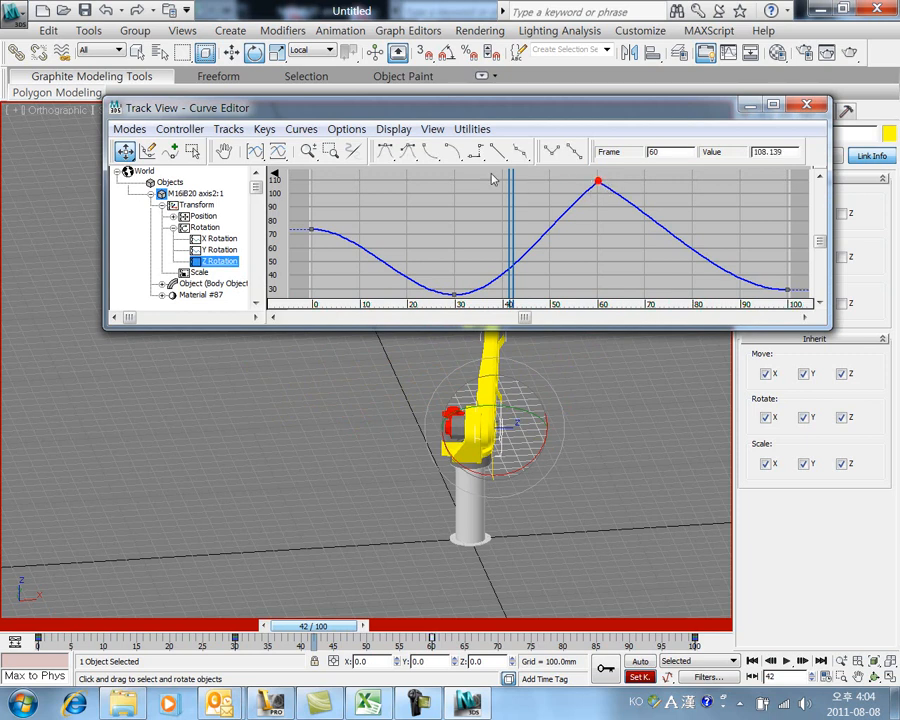
{"action": "left_click", "coordinate": [448, 151]}
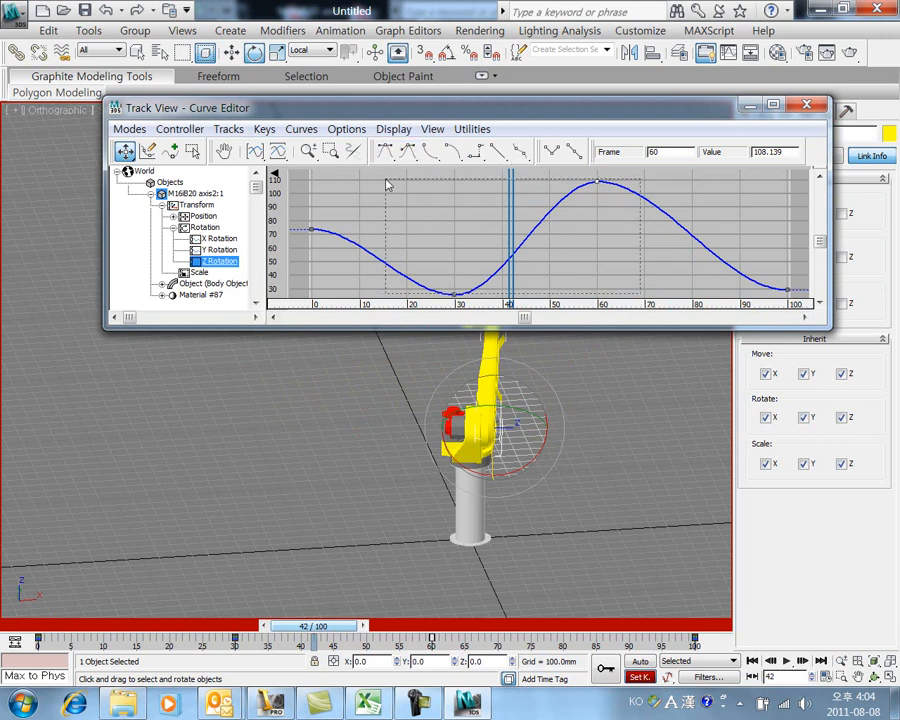
Shift the frame 30 key slightly earlier, enlarge the Curve Editor and move the peak key to frame 66 at a value of about 111.4
{"action": "left_click_drag", "start_coordinate": [455, 292], "coordinate": [445, 292]}
{"action": "mouse_move", "coordinate": [596, 183]}
{"action": "left_mouse_down"}
{"action": "mouse_move", "coordinate": [575, 180]}
{"action": "mouse_move", "coordinate": [646, 186]}
{"action": "mouse_move", "coordinate": [602, 185]}
{"action": "left_mouse_up"}
{"action": "left_click", "coordinate": [585, 262]}
{"action": "left_click_drag", "start_coordinate": [544, 327], "coordinate": [545, 366]}
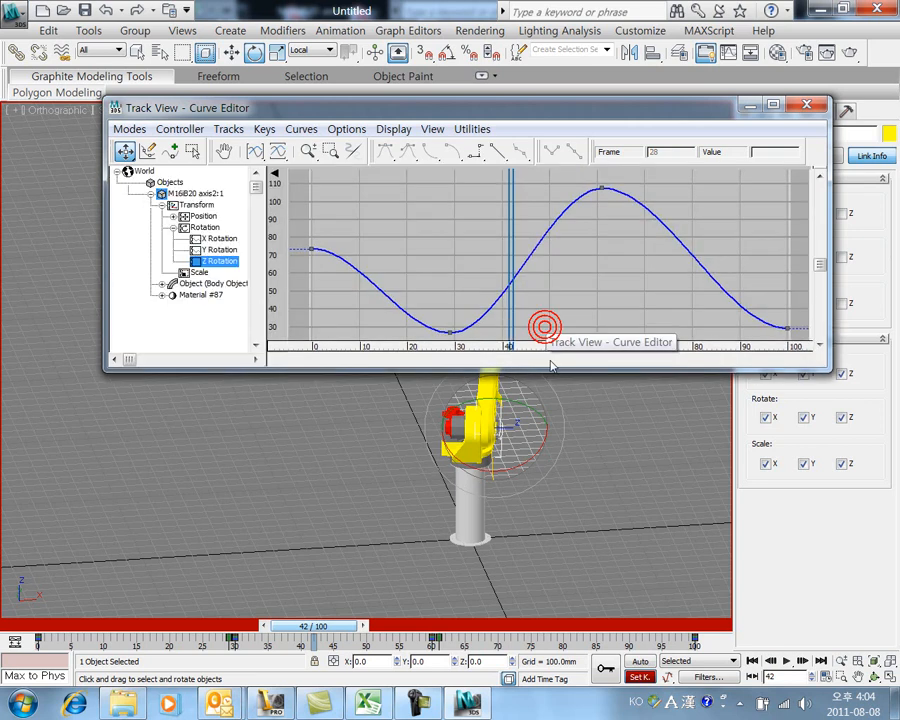
{"action": "left_click_drag", "start_coordinate": [602, 186], "coordinate": [627, 180]}
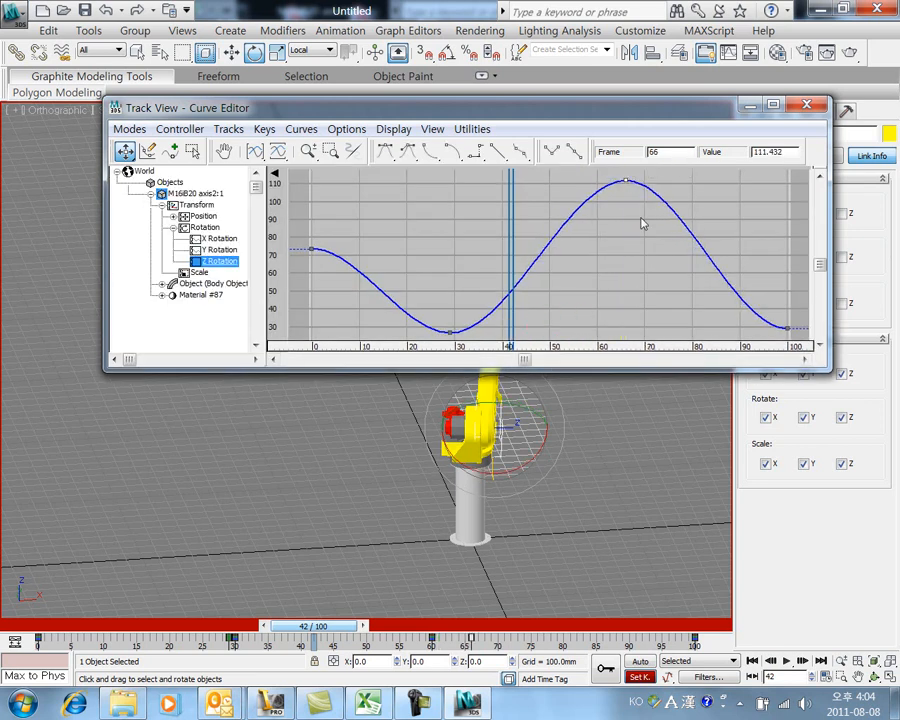
Play the animation with the Curve Editor moved clear of the robot, and review axis 2's position and X, Y and Z rotation tracks
{"action": "key", "text": "/"}
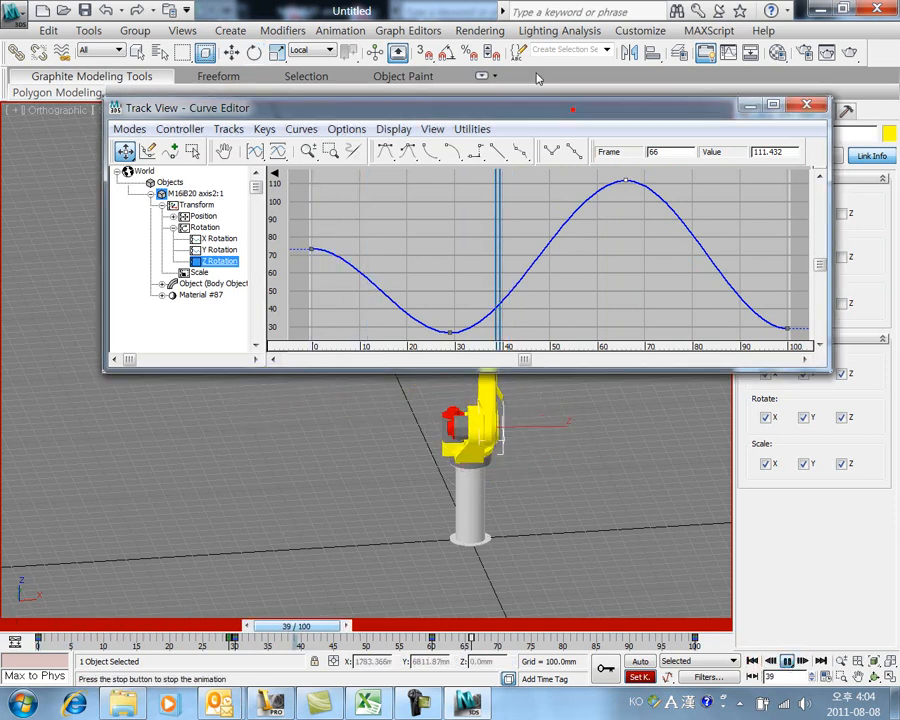
{"action": "left_click_drag", "start_coordinate": [474, 108], "coordinate": [362, 12]}
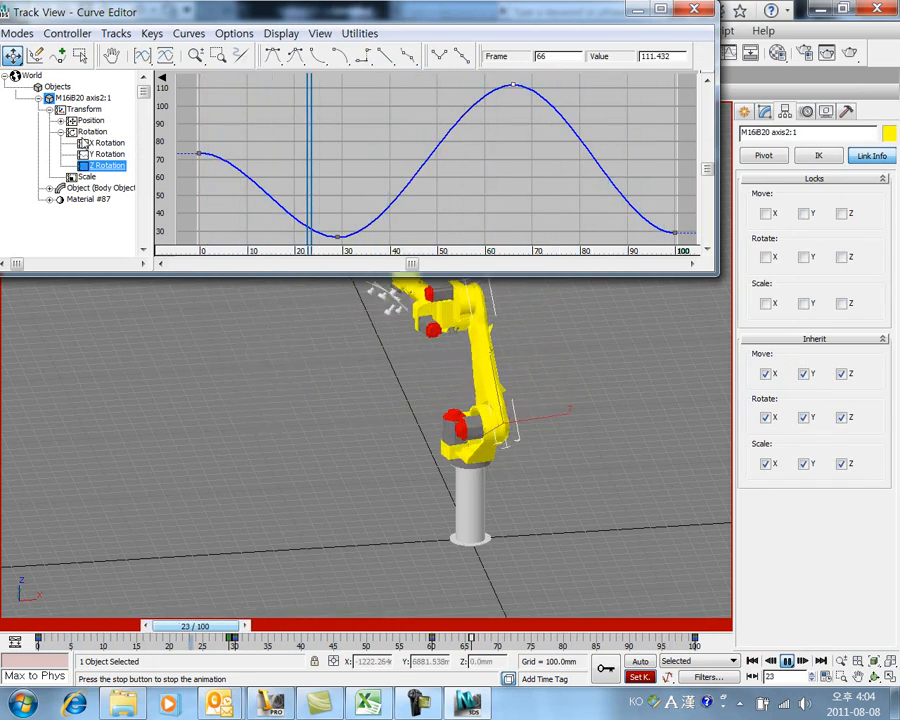
{"action": "left_click", "coordinate": [87, 132]}
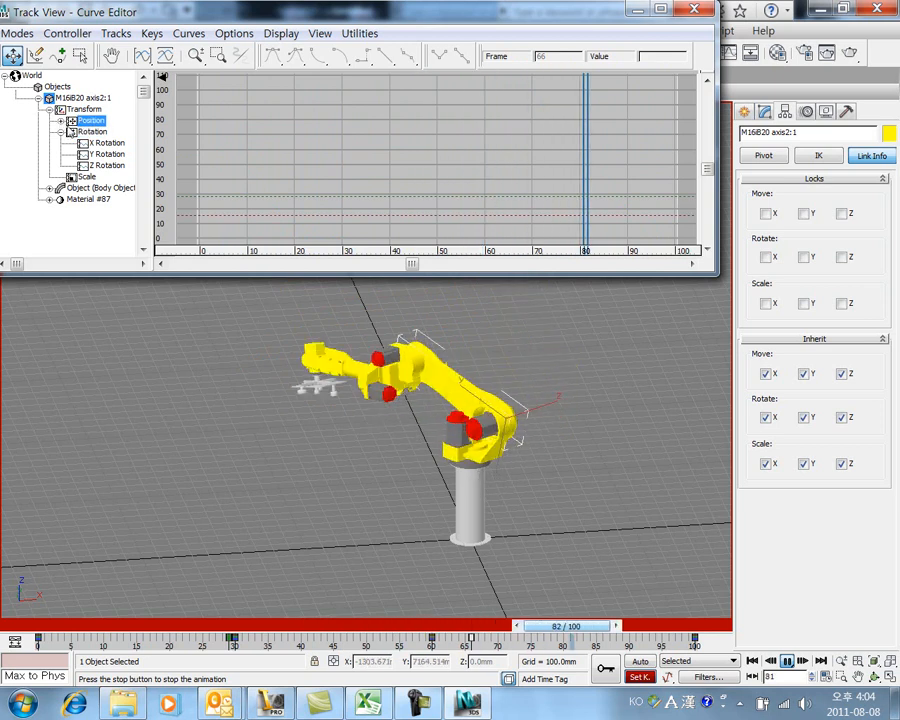
{"action": "left_click", "coordinate": [100, 143]}
{"action": "left_click", "coordinate": [100, 154]}
{"action": "left_click", "coordinate": [100, 165]}
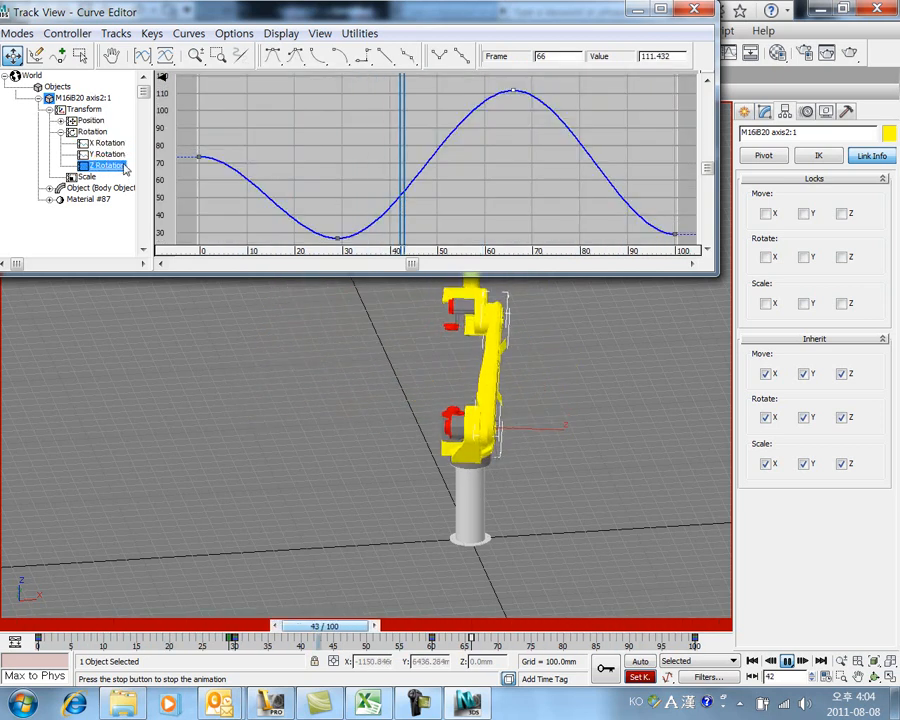
Close the Curve Editor, return the animation to frame 0 and deselect the arm
{"action": "left_click", "coordinate": [700, 10]}
{"action": "left_click", "coordinate": [752, 660]}
{"action": "left_click", "coordinate": [546, 536]}
{"action": "middle_click_drag", "start_coordinate": [588, 478], "coordinate": [369, 499]}
{"action": "middle_click_drag", "start_coordinate": [279, 455], "coordinate": [319, 463]}
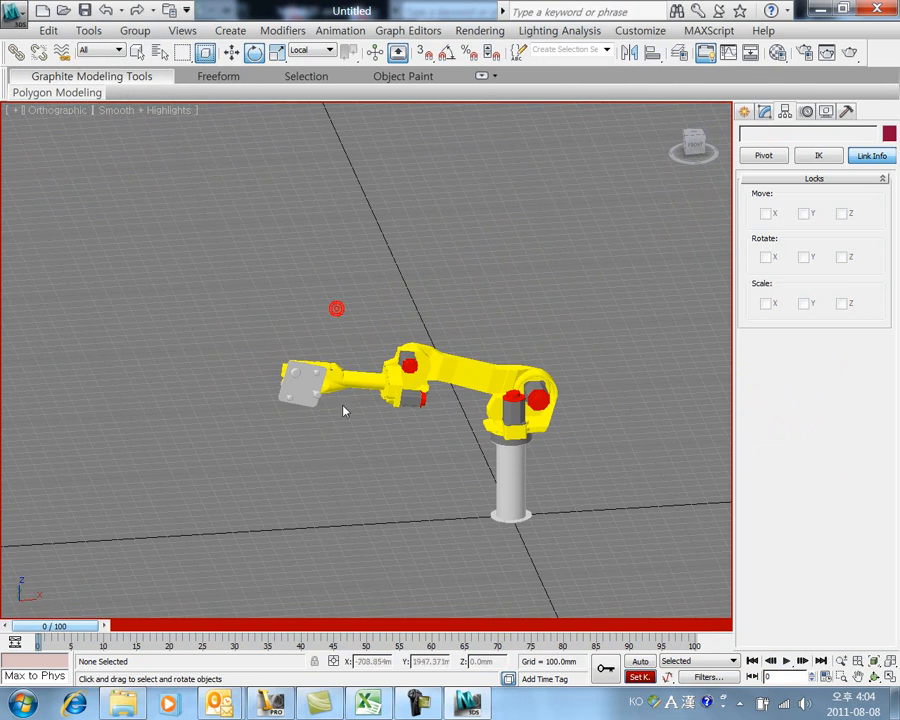
{"action": "middle_click_drag", "start_coordinate": [342, 478], "coordinate": [324, 504]}
{"action": "scroll", "coordinate": [385, 466], "scroll_direction": "up", "scroll_amount": 2}
{"action": "middle_click_drag", "start_coordinate": [361, 462], "coordinate": [363, 438]}
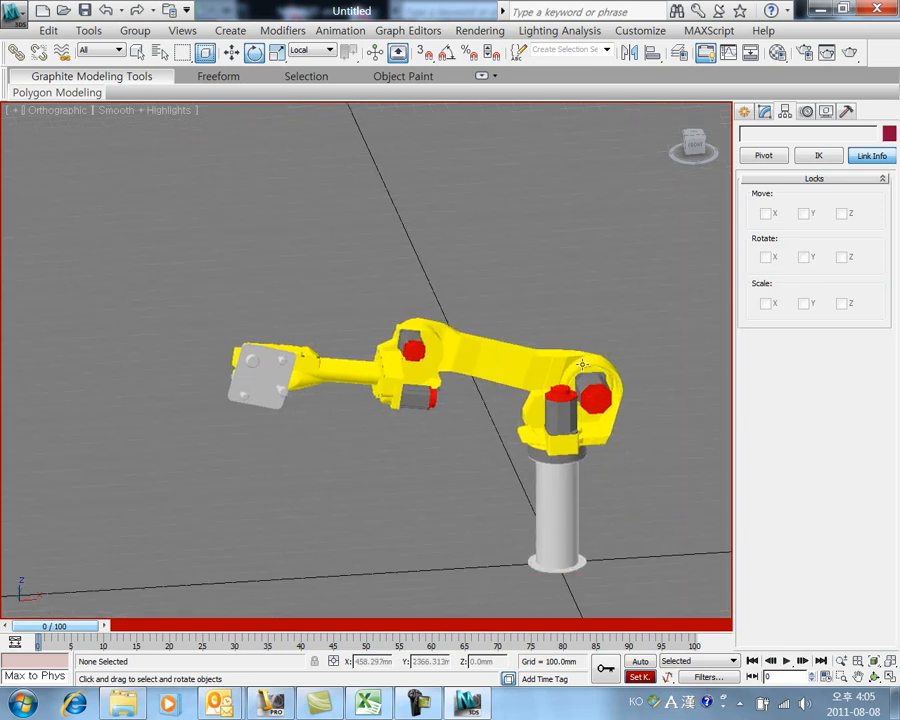
{"action": "middle_click_drag", "start_coordinate": [471, 463], "coordinate": [384, 438]}
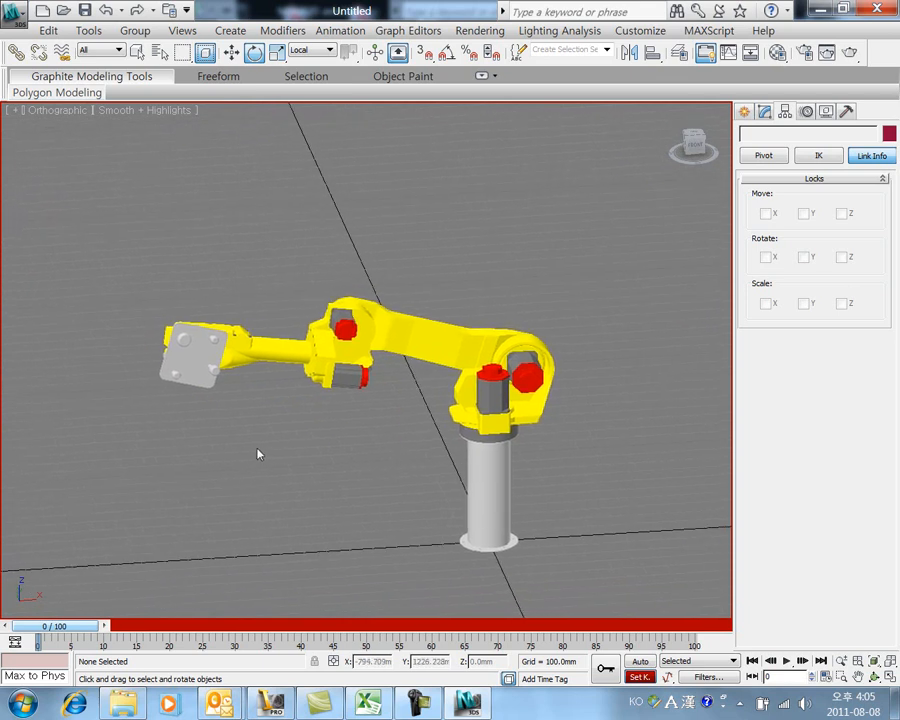
{"action": "middle_click_drag", "start_coordinate": [383, 436], "coordinate": [447, 449], "text": "alt"}
{"action": "left_click", "coordinate": [312, 472]}
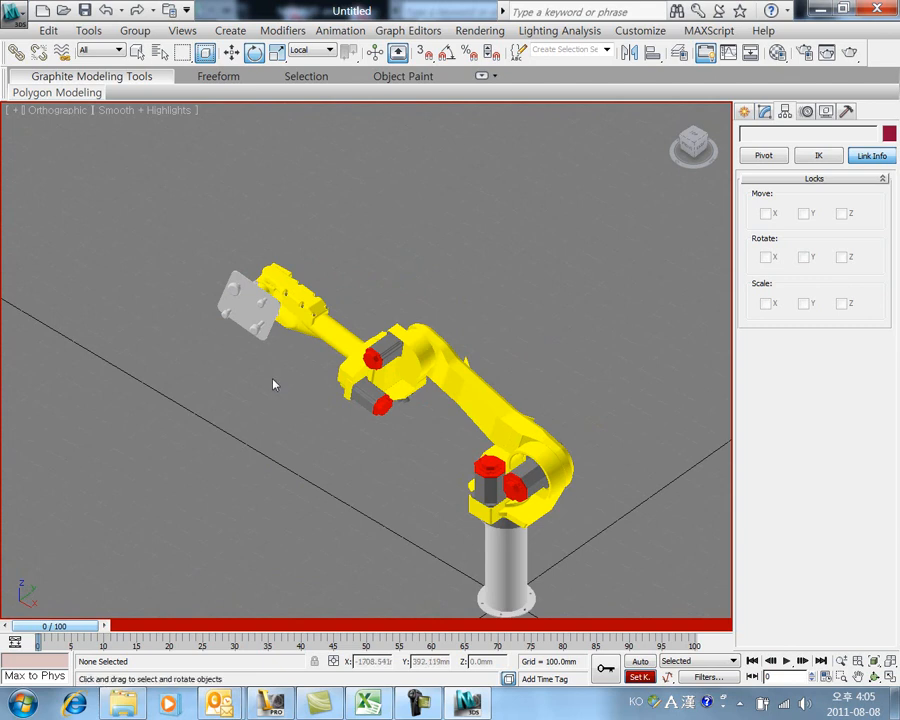
Select the gripper Base together with its attached gripper parts and group them as PickerUnit
{"action": "scroll", "coordinate": [232, 338], "scroll_direction": "up", "scroll_amount": 4}
{"action": "middle_click_drag", "start_coordinate": [232, 338], "coordinate": [396, 358], "text": "alt"}
{"action": "left_click", "coordinate": [245, 263]}
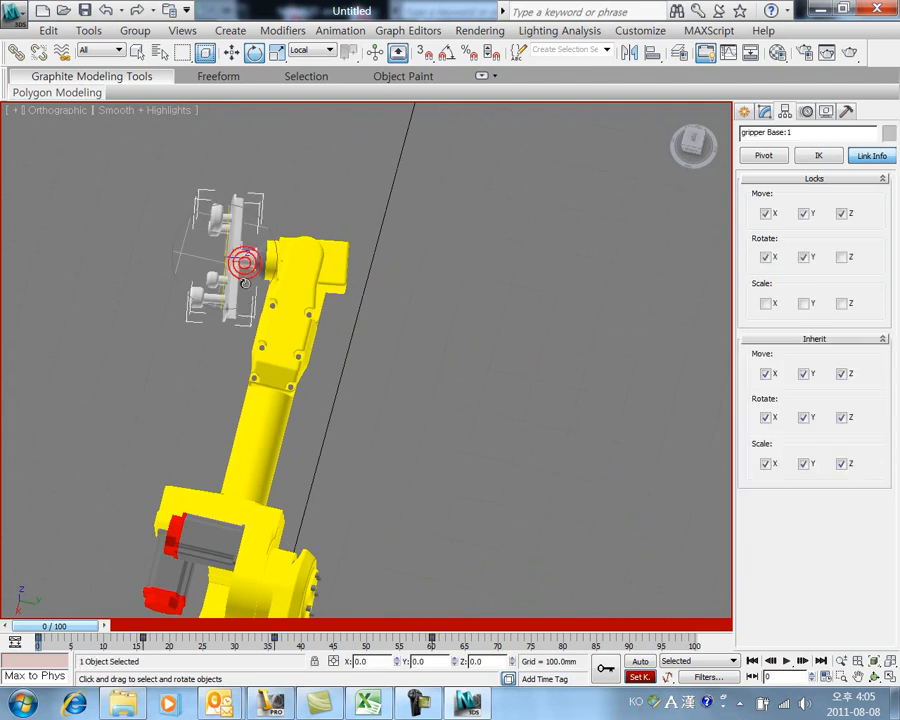
{"action": "scroll", "coordinate": [257, 270], "scroll_direction": "up", "scroll_amount": 5}
{"action": "middle_click_drag", "start_coordinate": [309, 309], "coordinate": [447, 336], "text": "alt"}
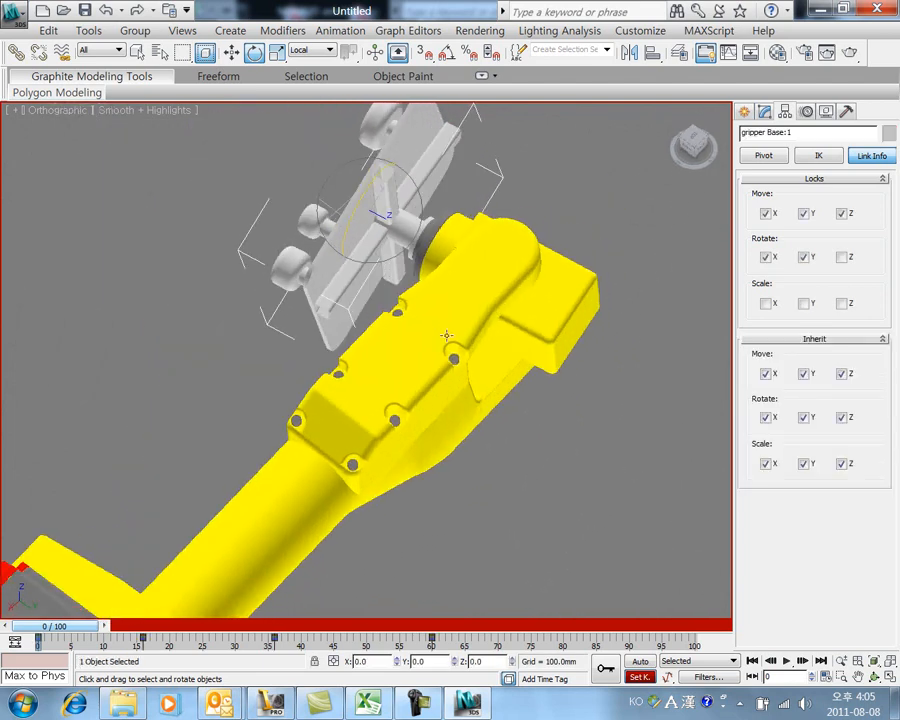
{"action": "left_click", "coordinate": [340, 286], "text": "ctrl"}
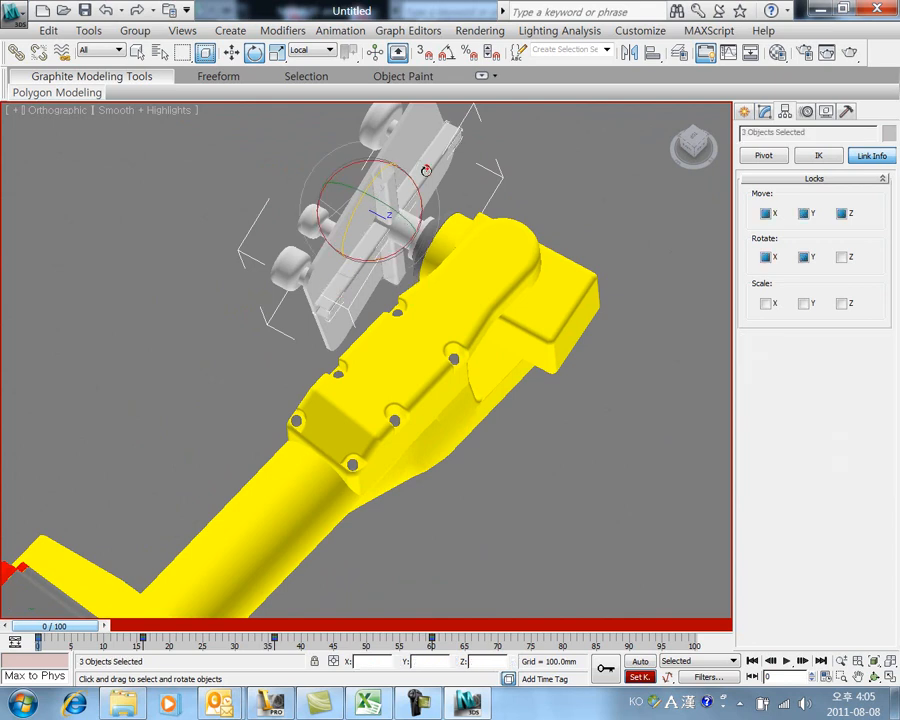
{"action": "left_click", "coordinate": [396, 244], "text": "ctrl"}
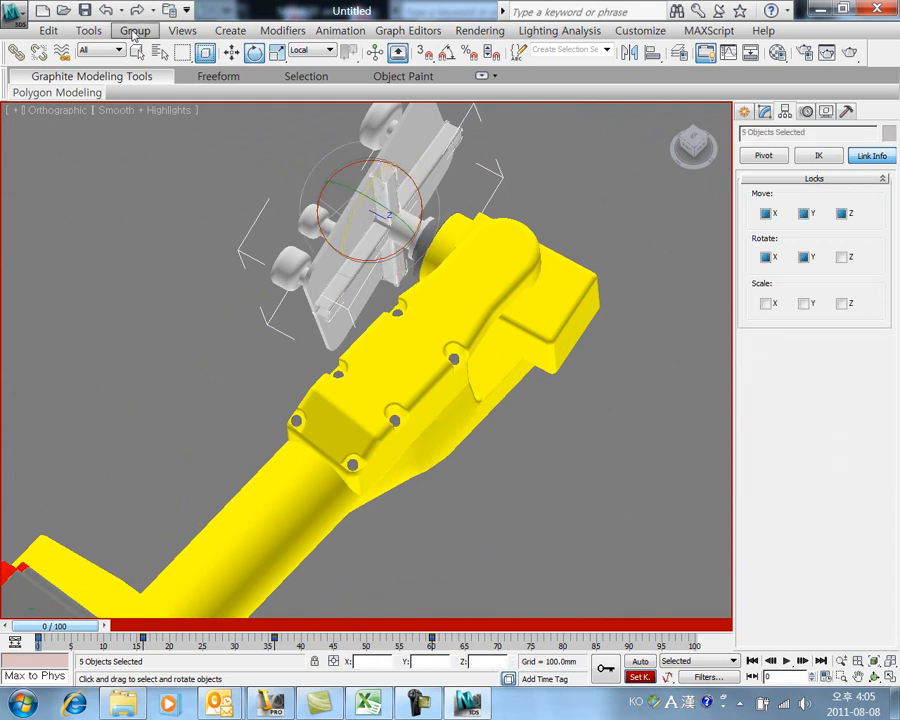
{"action": "left_click", "coordinate": [137, 30]}
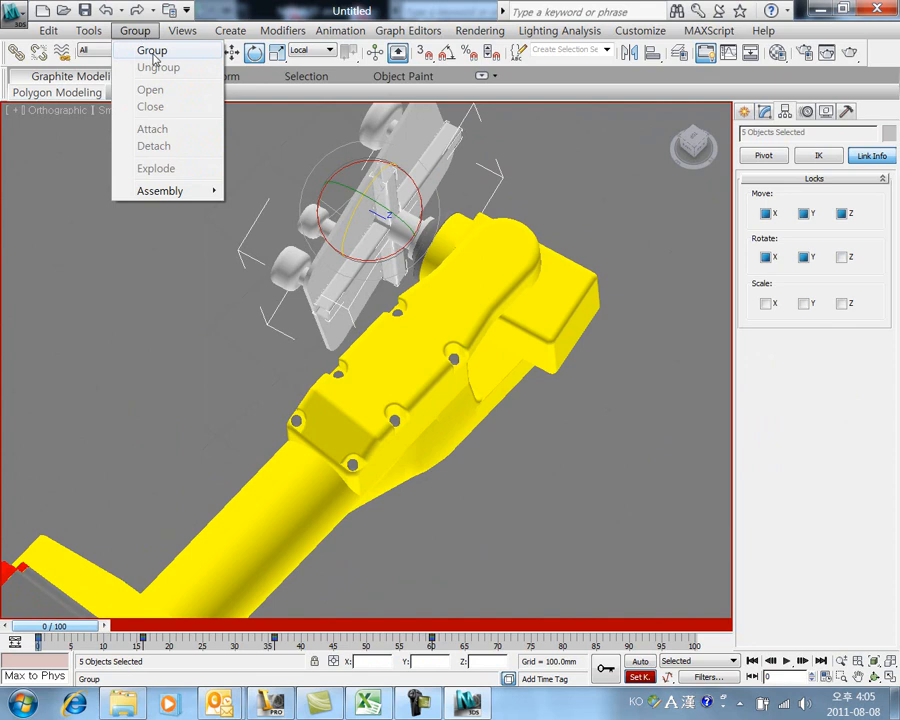
{"action": "left_click", "coordinate": [152, 51]}
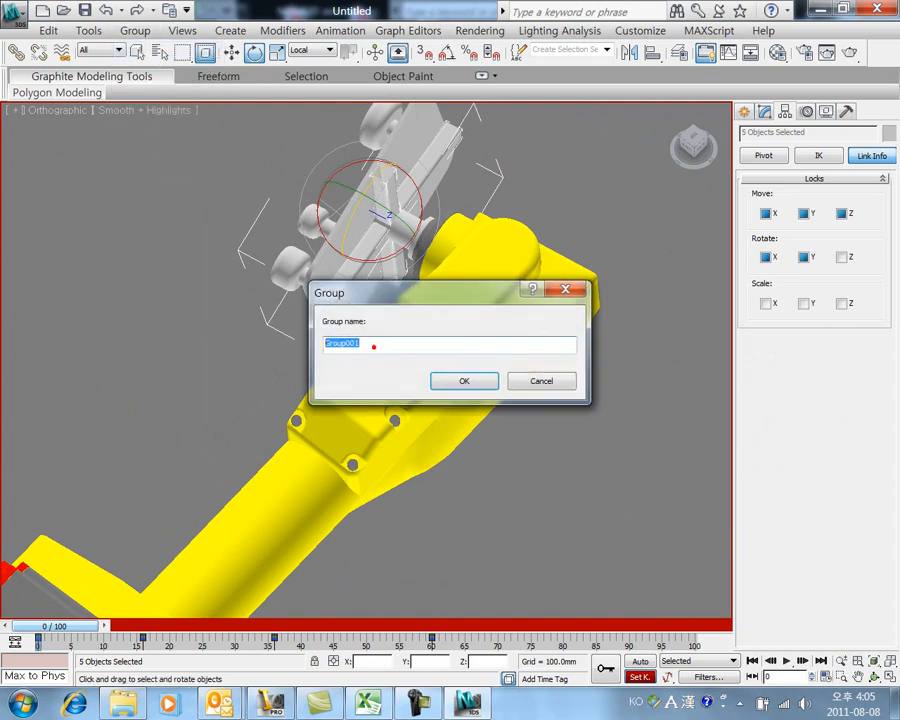
{"action": "type", "text": "PickerUnit"}
{"action": "key", "text": "Return"}
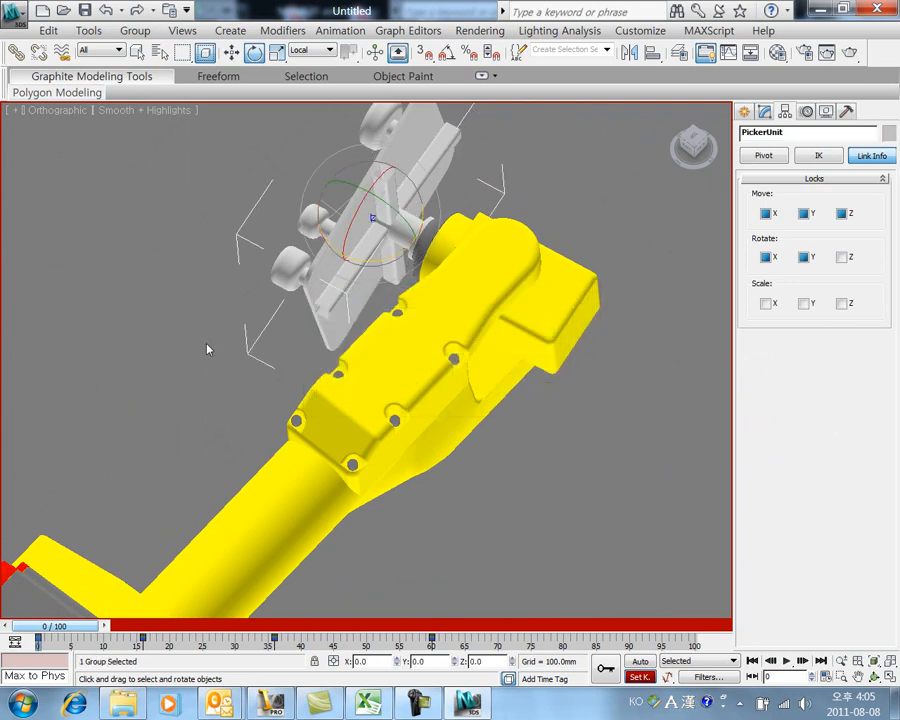
Reselect the PickerUnit group, play the animation to check how it follows the arm, and return to frame 0
{"action": "left_click", "coordinate": [201, 343]}
{"action": "left_click", "coordinate": [358, 209]}
{"action": "middle_click_drag", "start_coordinate": [505, 528], "coordinate": [508, 499]}
{"action": "scroll", "coordinate": [488, 516], "scroll_direction": "down", "scroll_amount": 3}
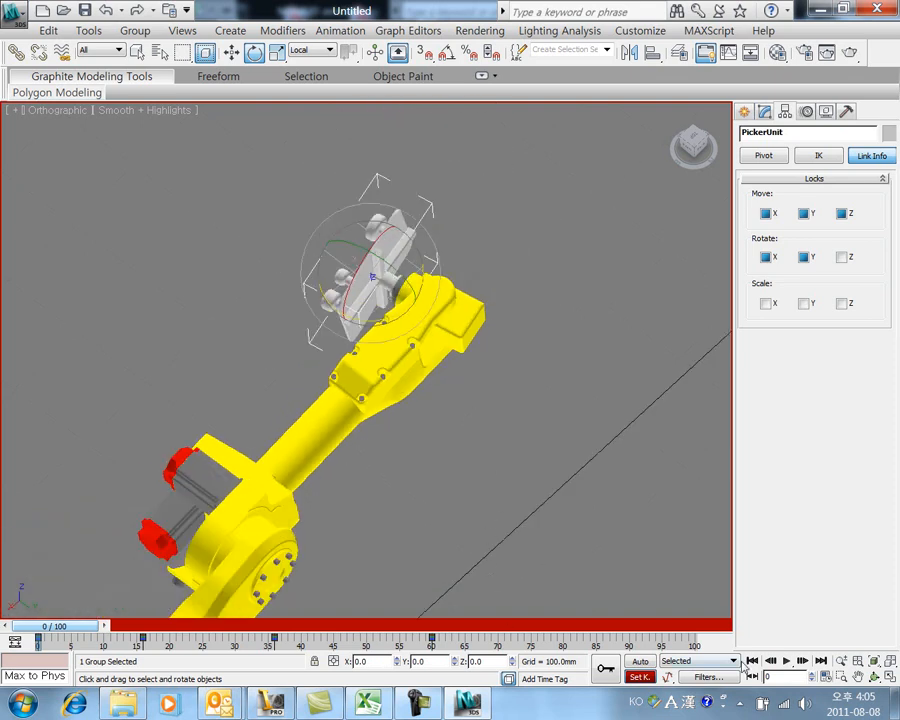
{"action": "left_click", "coordinate": [787, 662]}
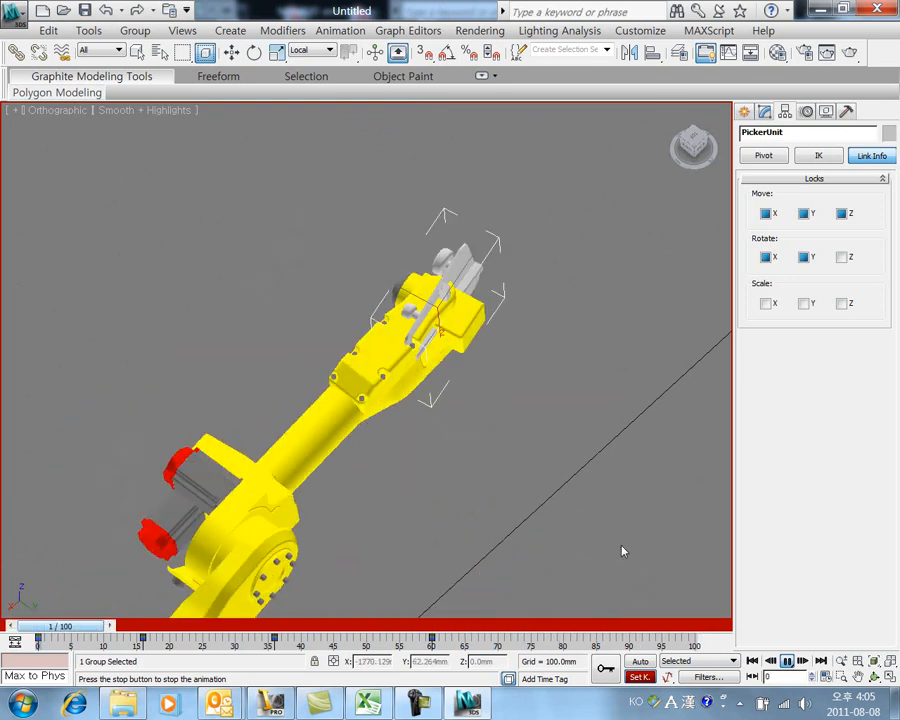
{"action": "left_click", "coordinate": [752, 661]}
Deselect the PickerUnit group and examine the gripper's position relative to the robot's wrist
{"action": "scroll", "coordinate": [500, 530], "scroll_direction": "down", "scroll_amount": 5}
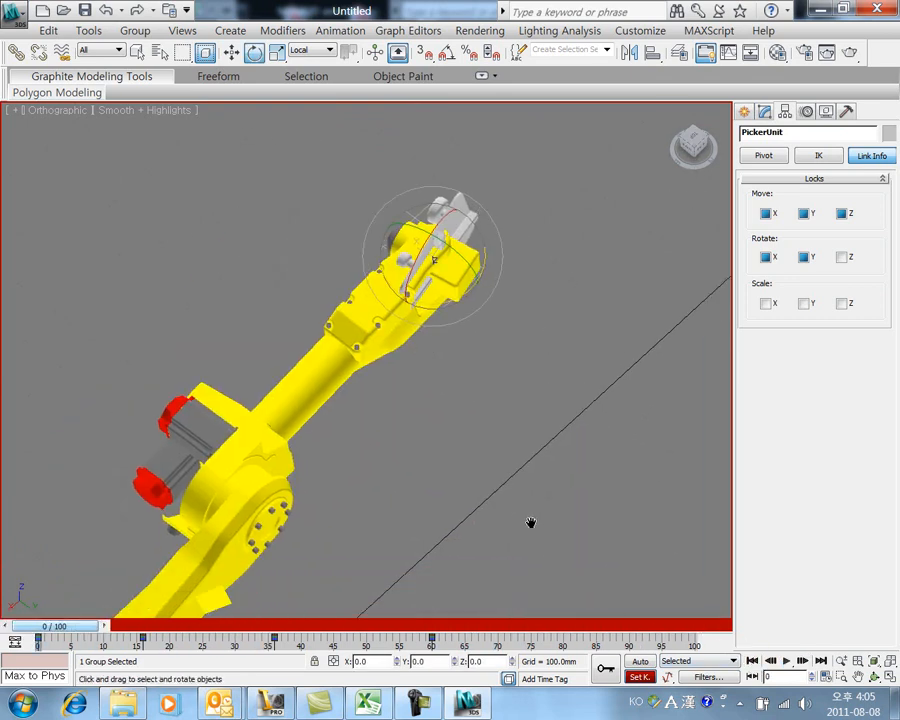
{"action": "middle_click_drag", "start_coordinate": [462, 531], "coordinate": [435, 525]}
{"action": "middle_click_drag", "start_coordinate": [387, 505], "coordinate": [452, 424], "text": "alt"}
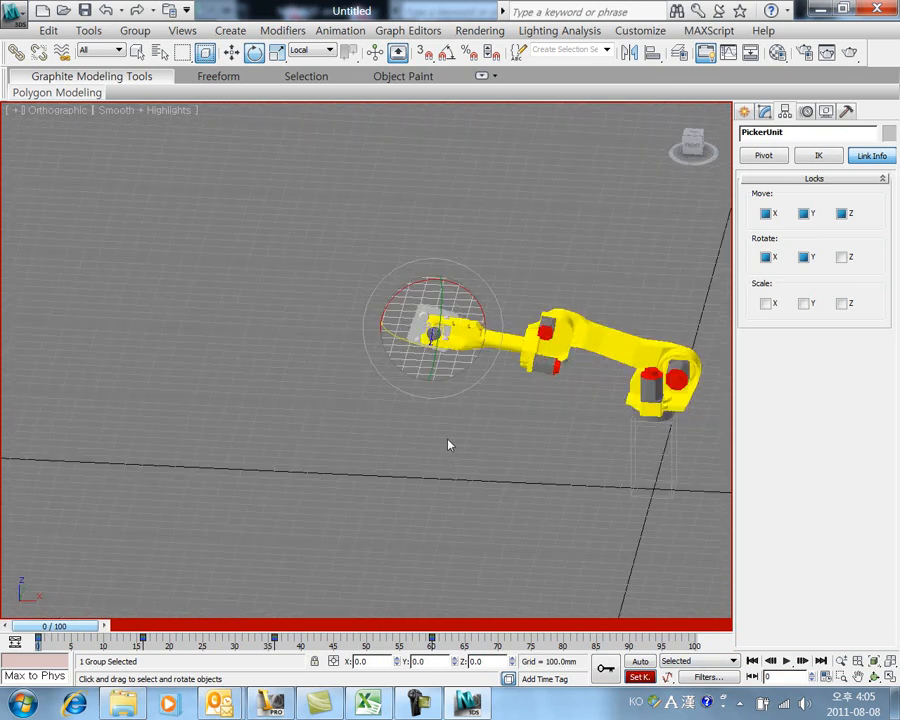
{"action": "left_click", "coordinate": [442, 456]}
{"action": "middle_click_drag", "start_coordinate": [578, 443], "coordinate": [406, 398]}
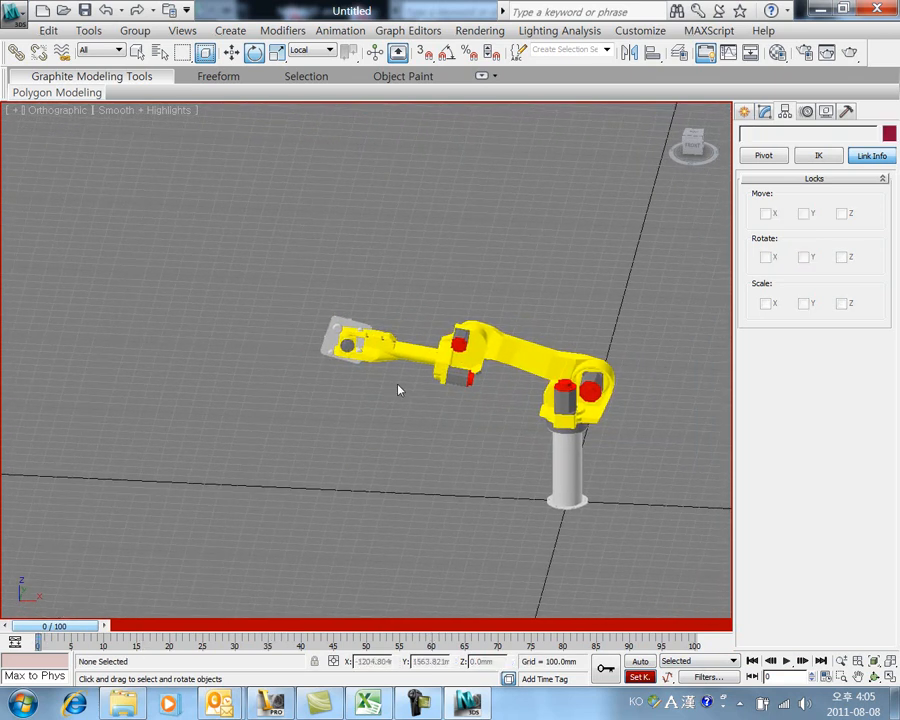
{"action": "scroll", "coordinate": [354, 368], "scroll_direction": "up", "scroll_amount": 6}
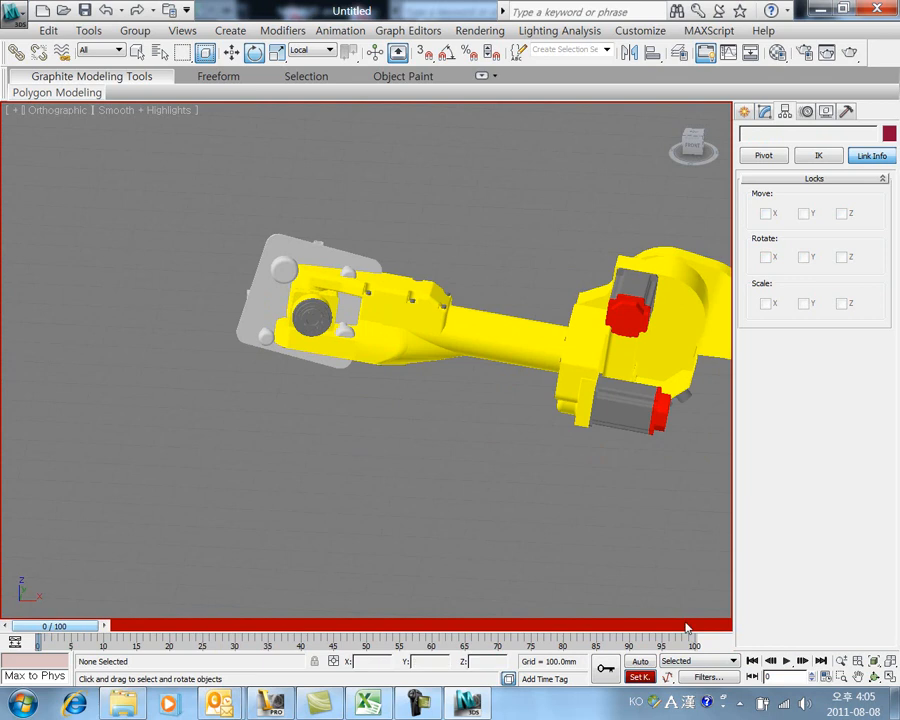
Open the Container Explorer, expand the robot hierarchy from Voet:1 through axis 5, and select PickerUnit
{"action": "mouse_move", "coordinate": [78, 633]}
{"action": "left_mouse_down"}
{"action": "mouse_move", "coordinate": [251, 633]}
{"action": "mouse_move", "coordinate": [78, 633]}
{"action": "left_mouse_up"}
{"action": "left_click", "coordinate": [263, 317]}
{"action": "middle_click_drag", "start_coordinate": [306, 327], "coordinate": [317, 378], "text": "alt"}
{"action": "left_click", "coordinate": [175, 375]}
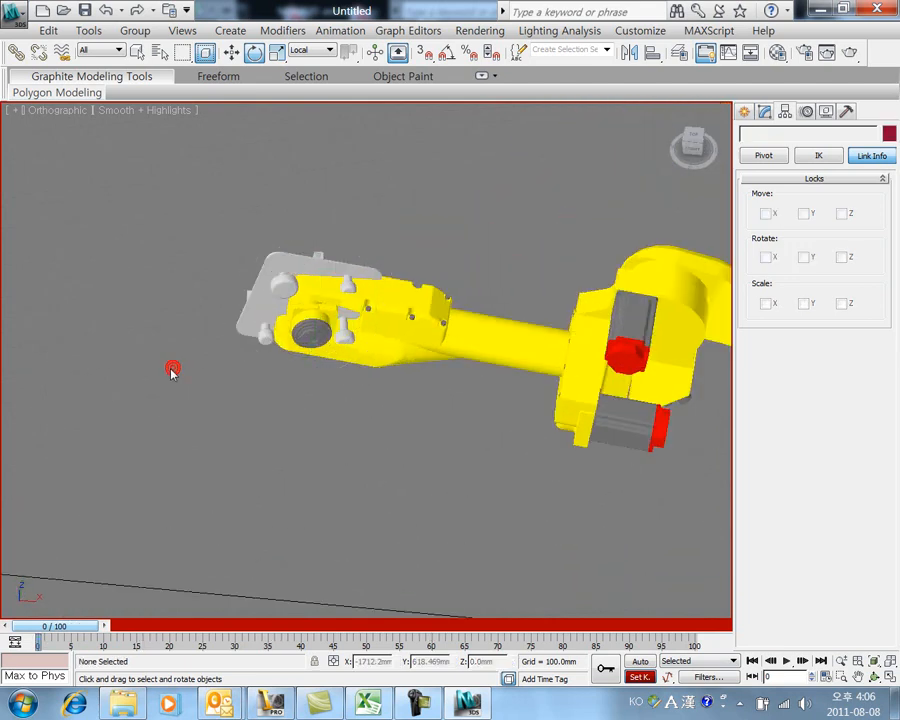
{"action": "left_click", "coordinate": [88, 31]}
{"action": "left_click", "coordinate": [110, 54]}
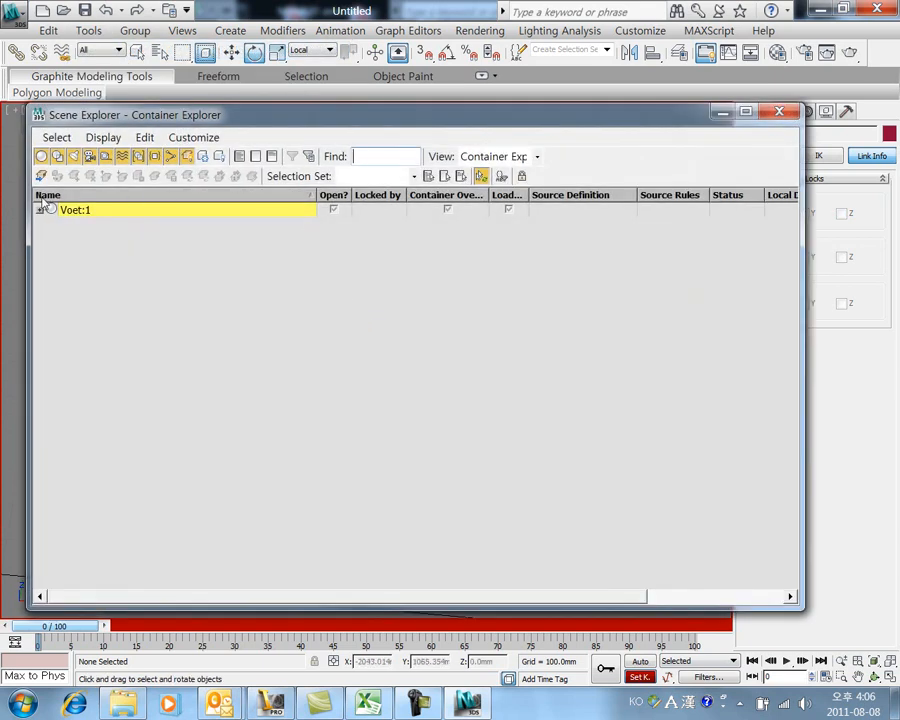
{"action": "left_click", "coordinate": [40, 210]}
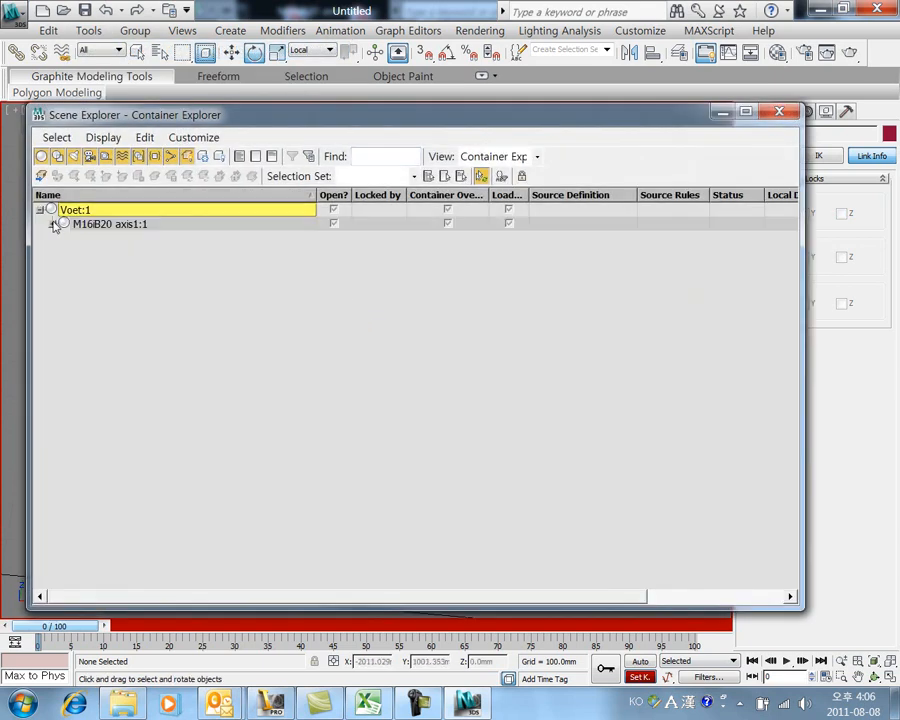
{"action": "left_click", "coordinate": [52, 224]}
{"action": "left_click", "coordinate": [64, 239]}
{"action": "left_click", "coordinate": [77, 252]}
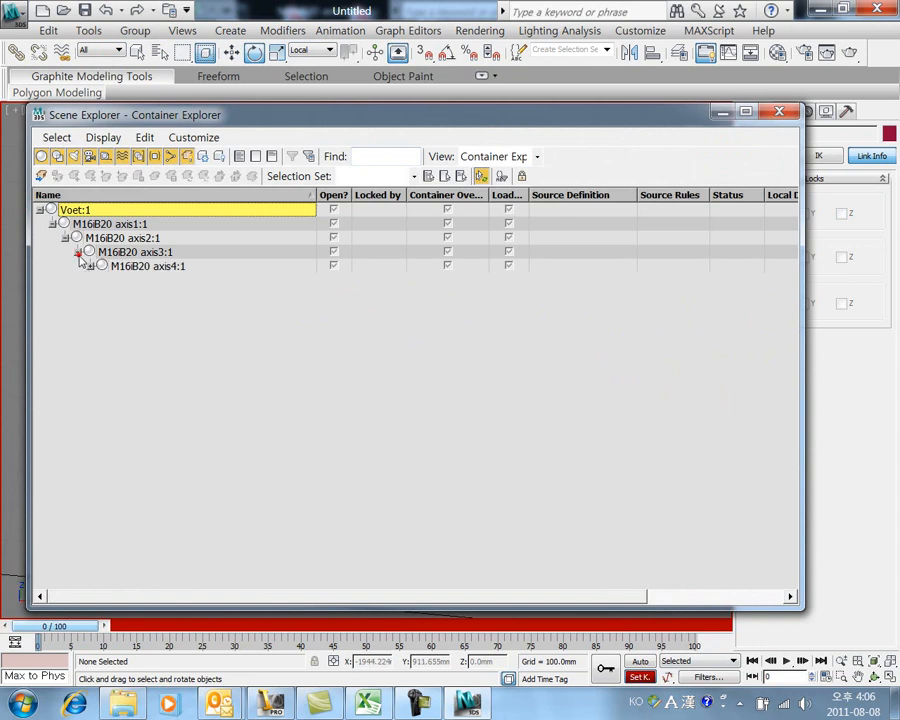
{"action": "left_click", "coordinate": [89, 266]}
{"action": "left_click", "coordinate": [102, 281]}
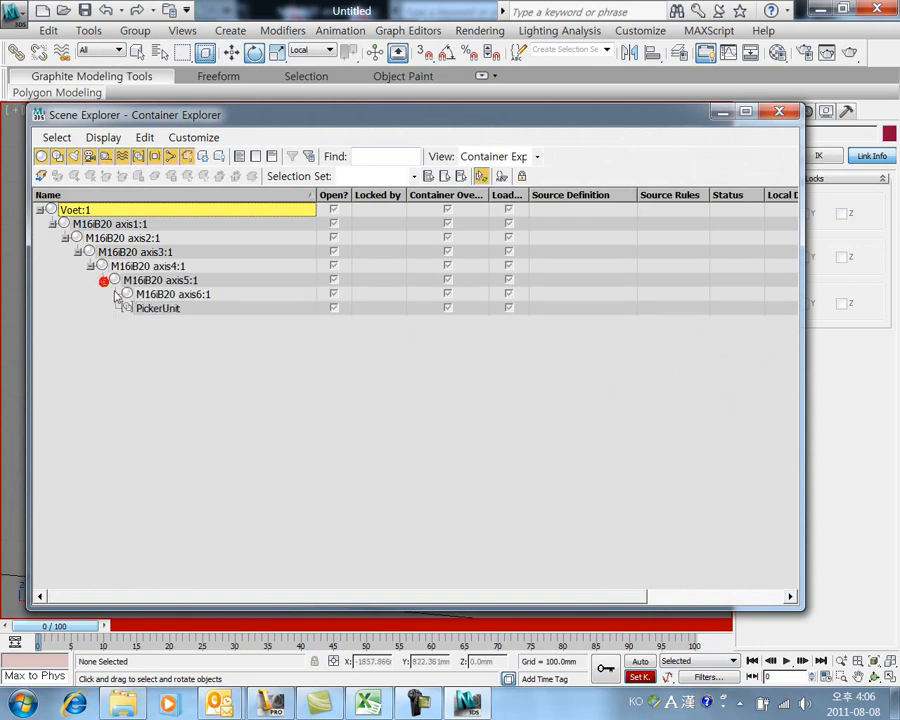
{"action": "left_click", "coordinate": [146, 309]}
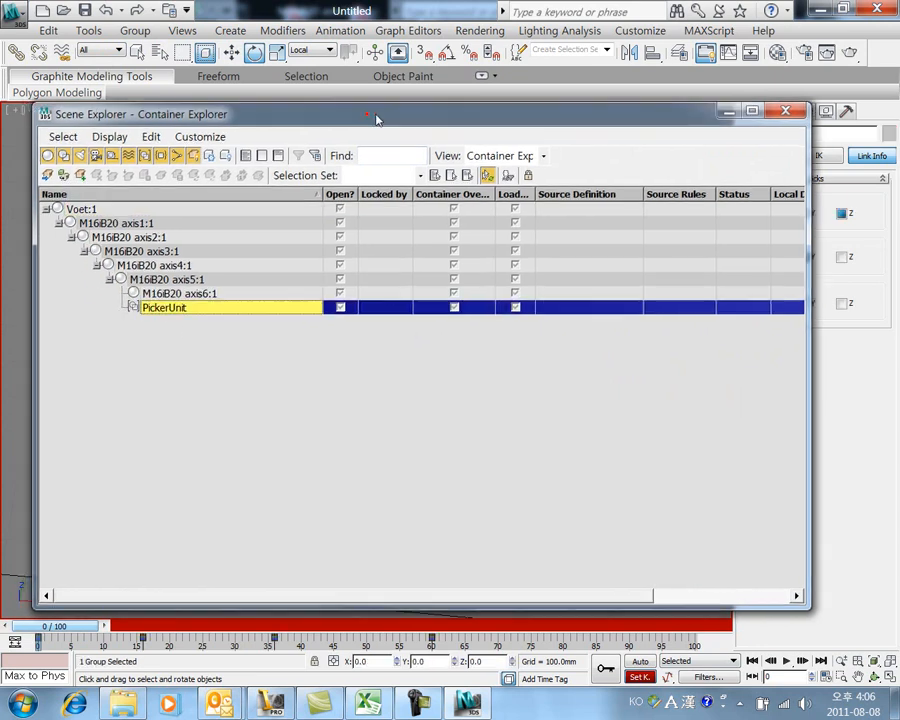
Select the axis 5, axis 6 and PickerUnit entries in turn to examine how the gripper is linked to the wrist
{"action": "left_click_drag", "start_coordinate": [368, 119], "coordinate": [735, 171]}
{"action": "left_click", "coordinate": [619, 426]}
{"action": "left_click", "coordinate": [493, 362]}
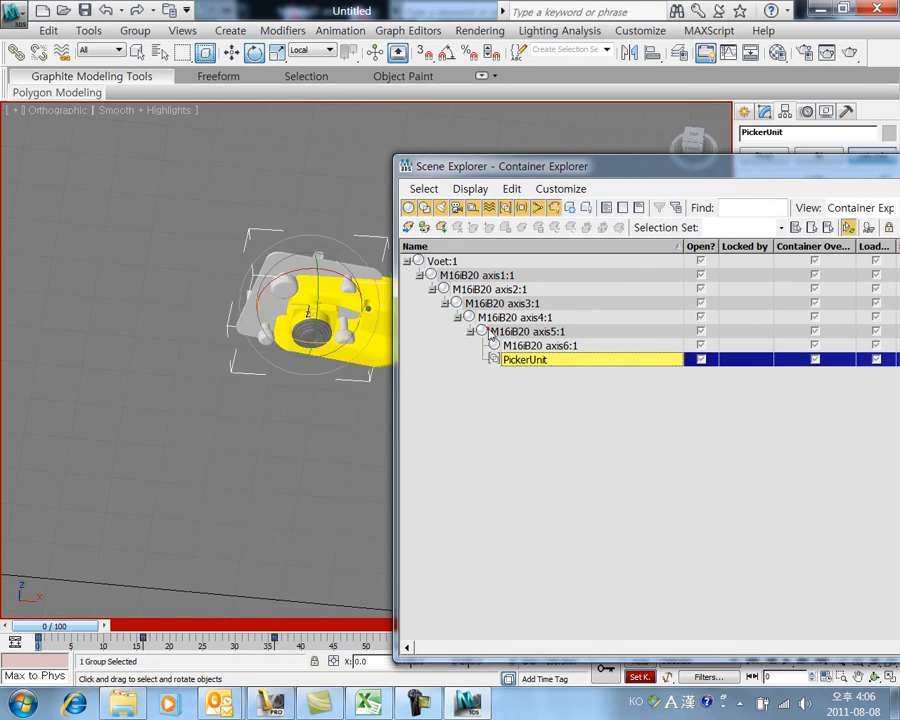
{"action": "left_click", "coordinate": [488, 333]}
{"action": "left_click", "coordinate": [494, 360]}
{"action": "left_click", "coordinate": [523, 345]}
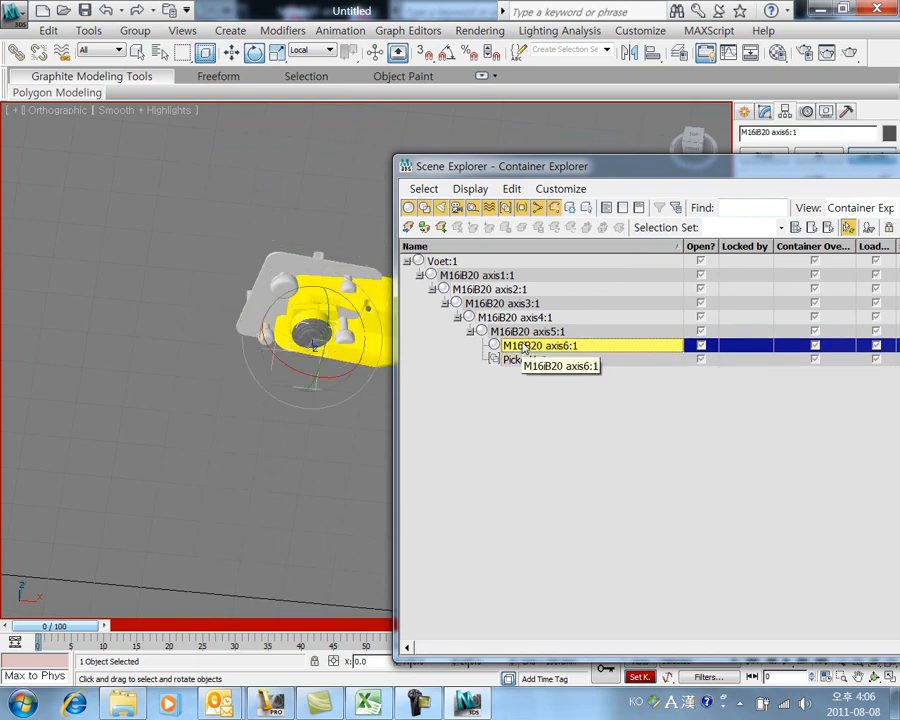
{"action": "left_click", "coordinate": [508, 360]}
{"action": "left_click", "coordinate": [495, 345]}
{"action": "left_click", "coordinate": [488, 331]}
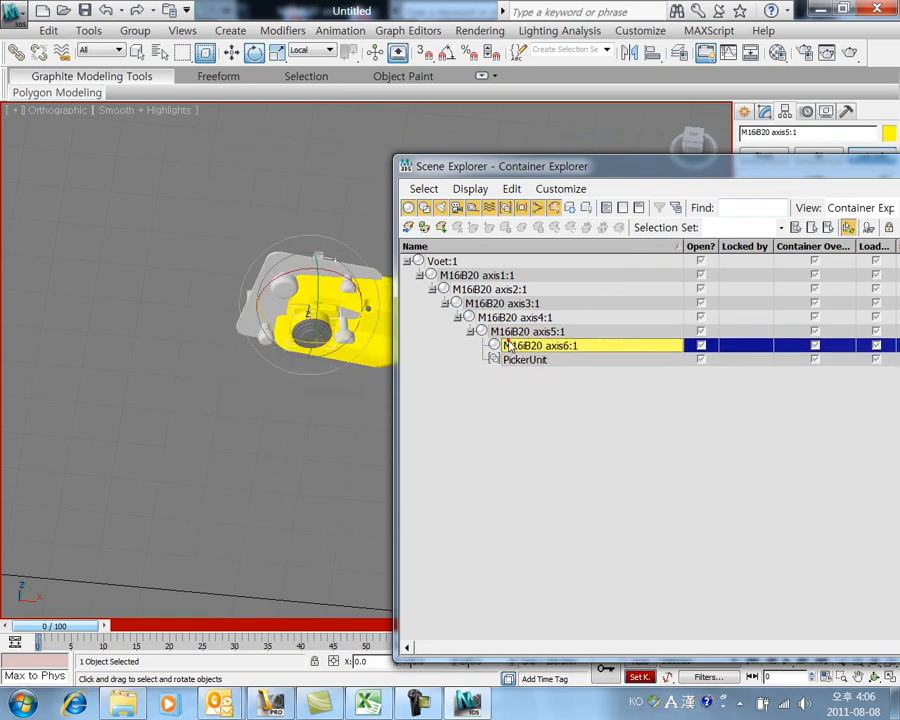
Select PickerUnit in the hierarchy and unlink it from its parent, M16iB20 axis5:1
{"action": "left_click", "coordinate": [507, 360]}
{"action": "left_click_drag", "start_coordinate": [590, 168], "coordinate": [413, 375]}
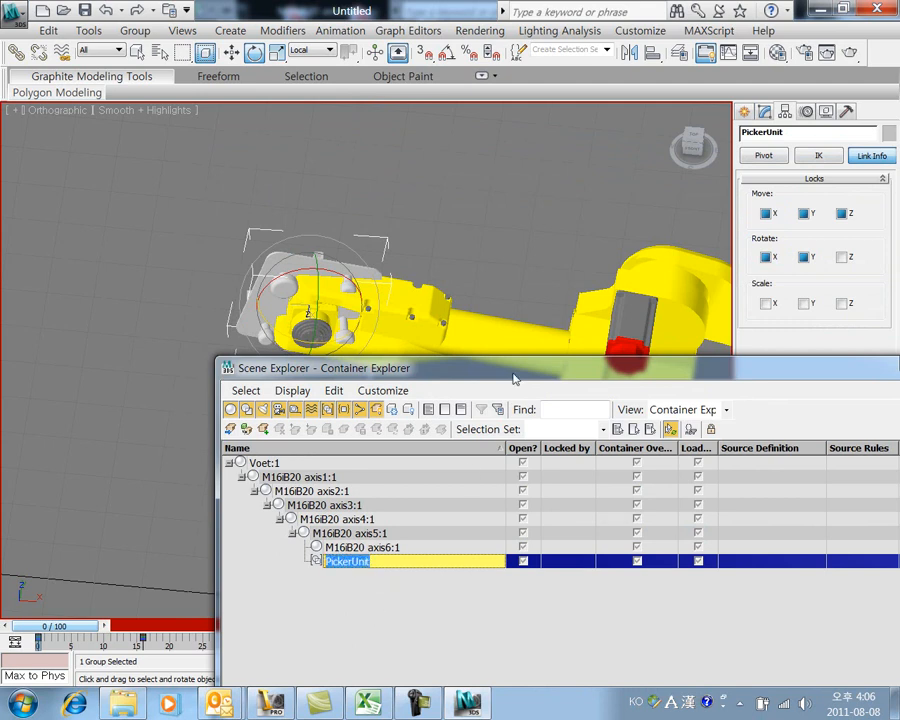
{"action": "left_click_drag", "start_coordinate": [512, 377], "coordinate": [494, 382]}
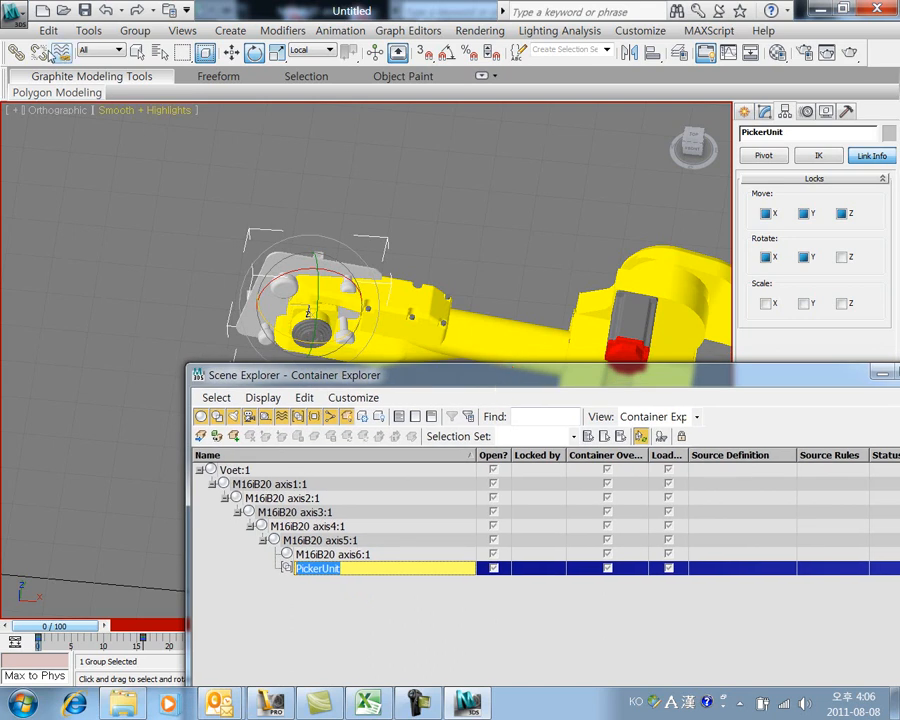
{"action": "left_click", "coordinate": [38, 51]}
{"action": "left_click", "coordinate": [261, 469]}
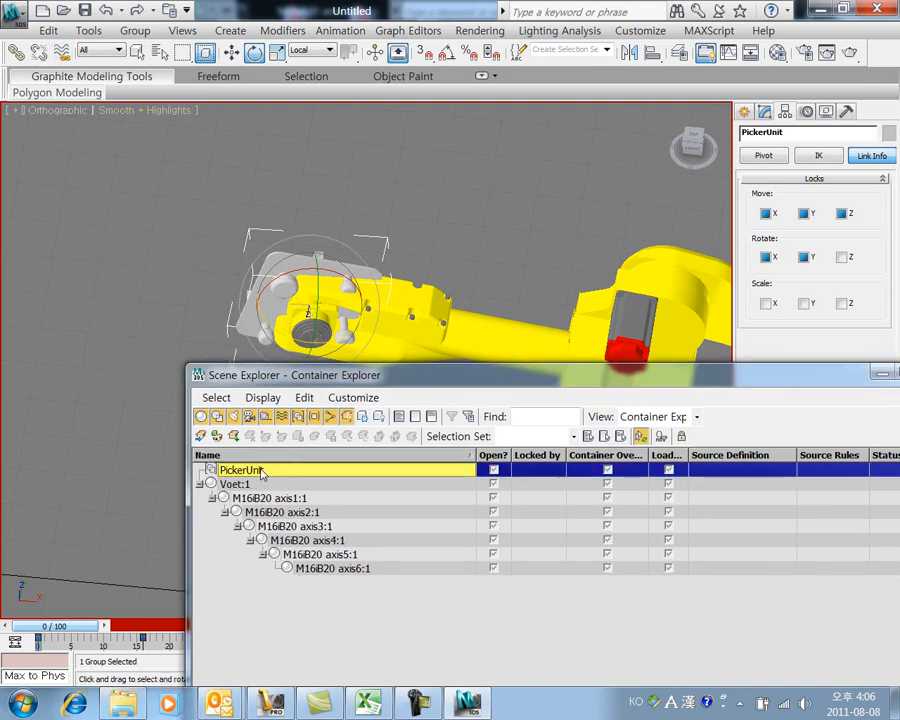
Set PickerUnit's transforms to affect the pivot only and center its pivot to the object
{"action": "left_click_drag", "start_coordinate": [360, 373], "coordinate": [522, 447]}
{"action": "left_click", "coordinate": [447, 231]}
{"action": "left_click", "coordinate": [447, 235]}
{"action": "left_click", "coordinate": [312, 322]}
{"action": "left_click", "coordinate": [327, 276]}
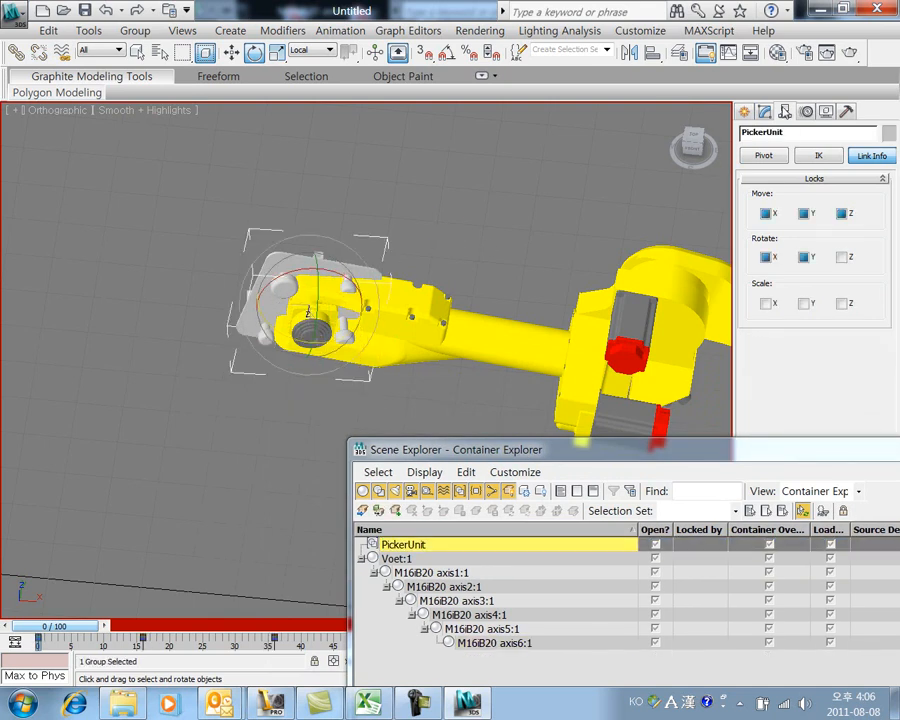
{"action": "left_click", "coordinate": [764, 155]}
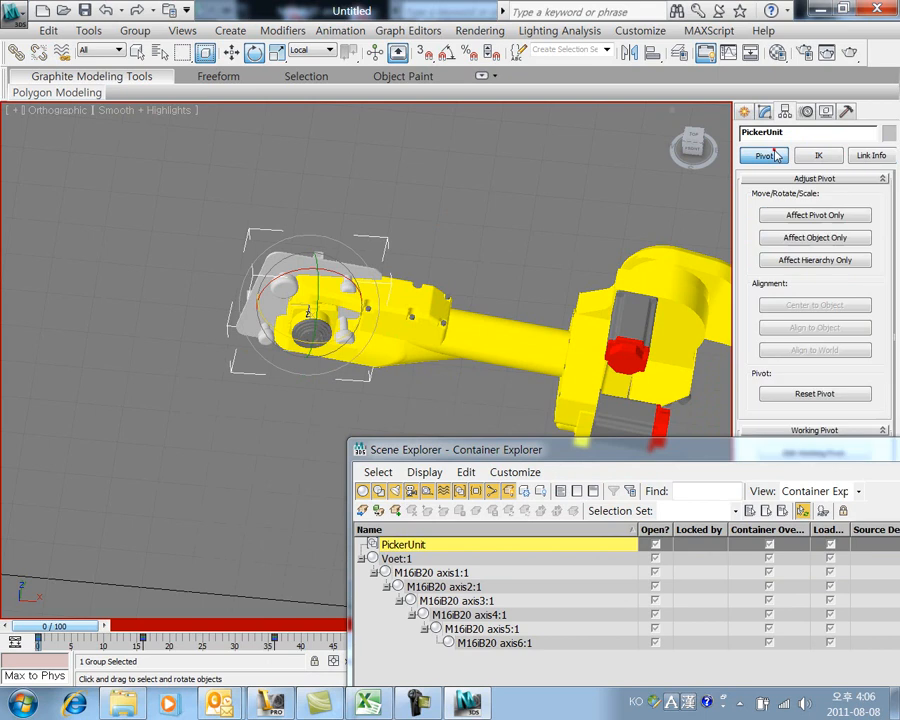
{"action": "left_click", "coordinate": [808, 218]}
{"action": "left_click", "coordinate": [815, 306]}
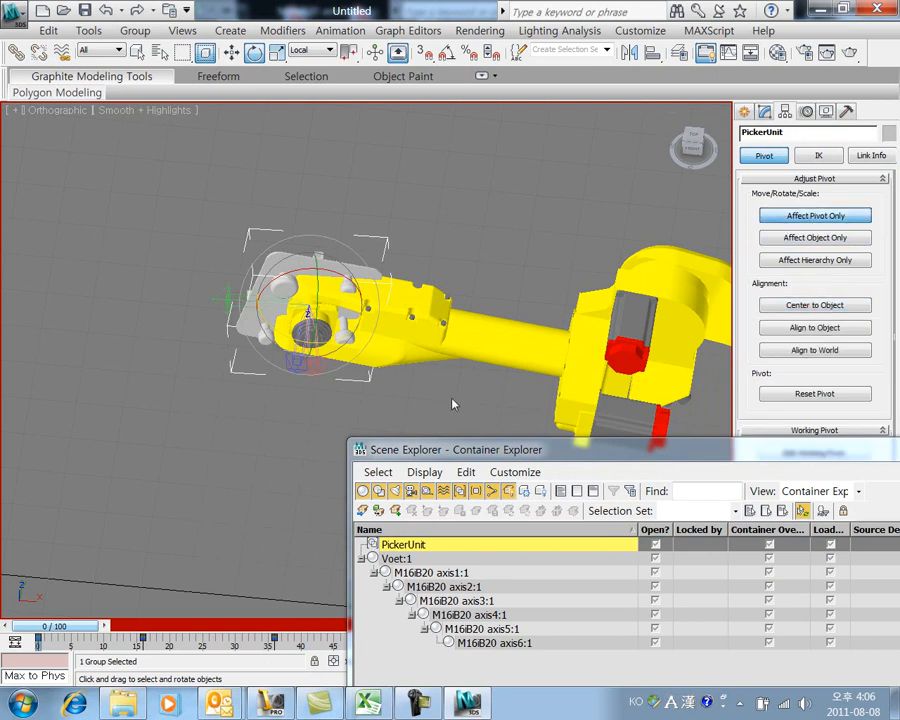
Using Local coordinates, move PickerUnit along its X axis out in front of the axis 6 flange and fine-tune its height along Z
{"action": "middle_click_drag", "start_coordinate": [362, 385], "coordinate": [404, 393], "text": "alt"}
{"action": "left_click_drag", "start_coordinate": [687, 150], "coordinate": [681, 154]}
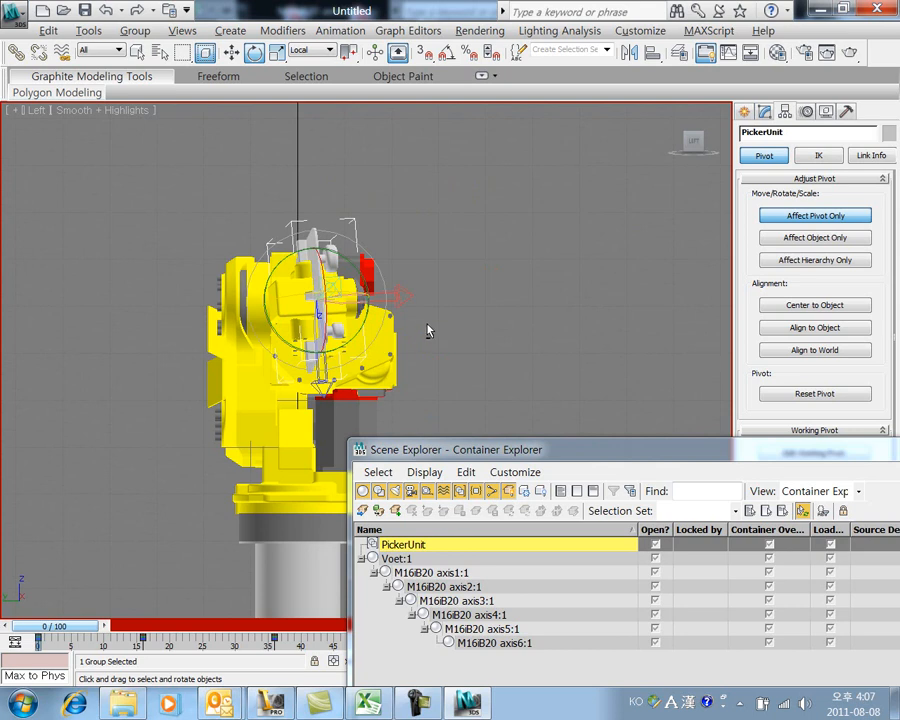
{"action": "middle_click_drag", "start_coordinate": [398, 337], "coordinate": [347, 333], "text": "alt"}
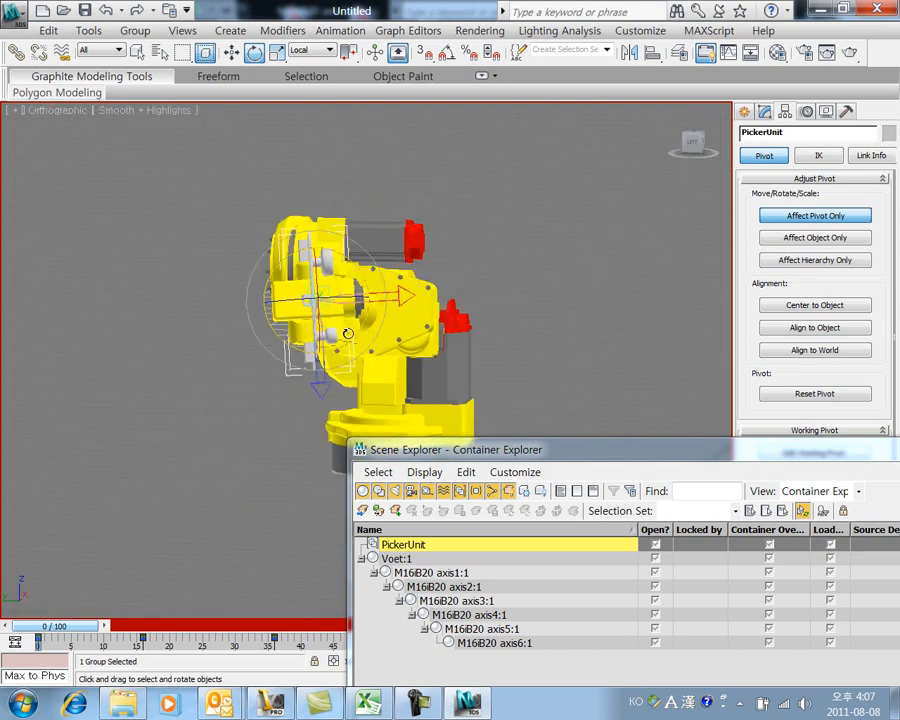
{"action": "left_click", "coordinate": [227, 52]}
{"action": "middle_click_drag", "start_coordinate": [321, 326], "coordinate": [297, 344]}
{"action": "scroll", "coordinate": [293, 311], "scroll_direction": "up", "scroll_amount": 2}
{"action": "scroll", "coordinate": [293, 311], "scroll_direction": "down", "scroll_amount": 1}
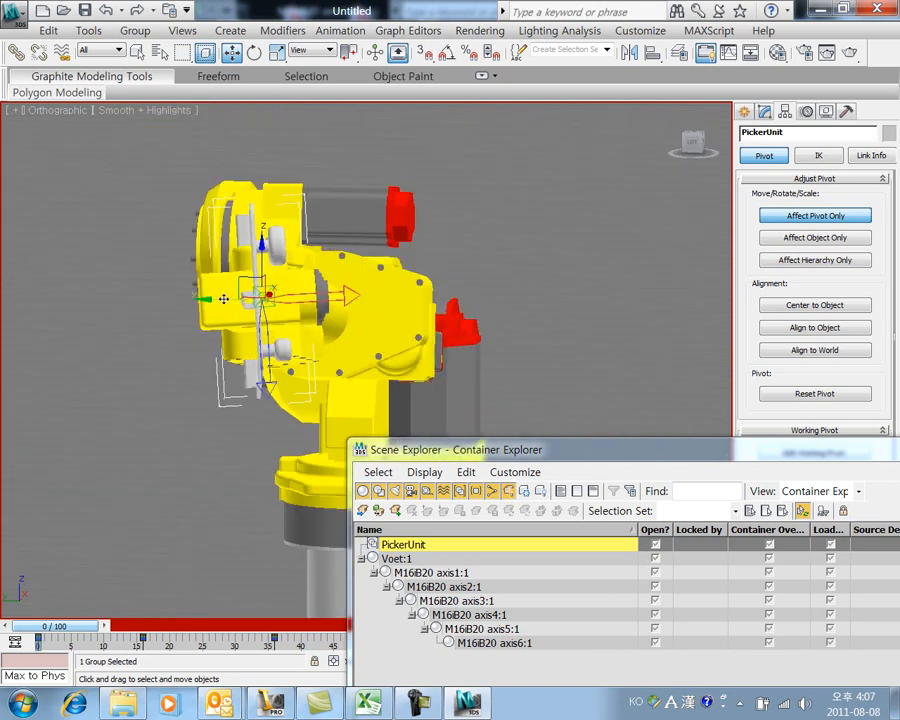
{"action": "left_click", "coordinate": [311, 50]}
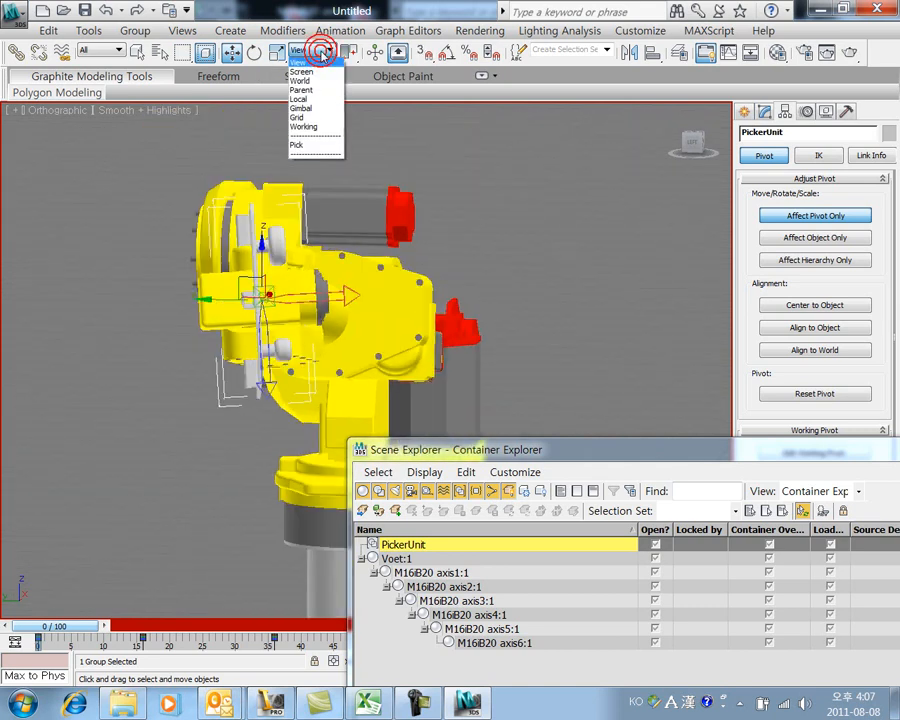
{"action": "left_click", "coordinate": [319, 100]}
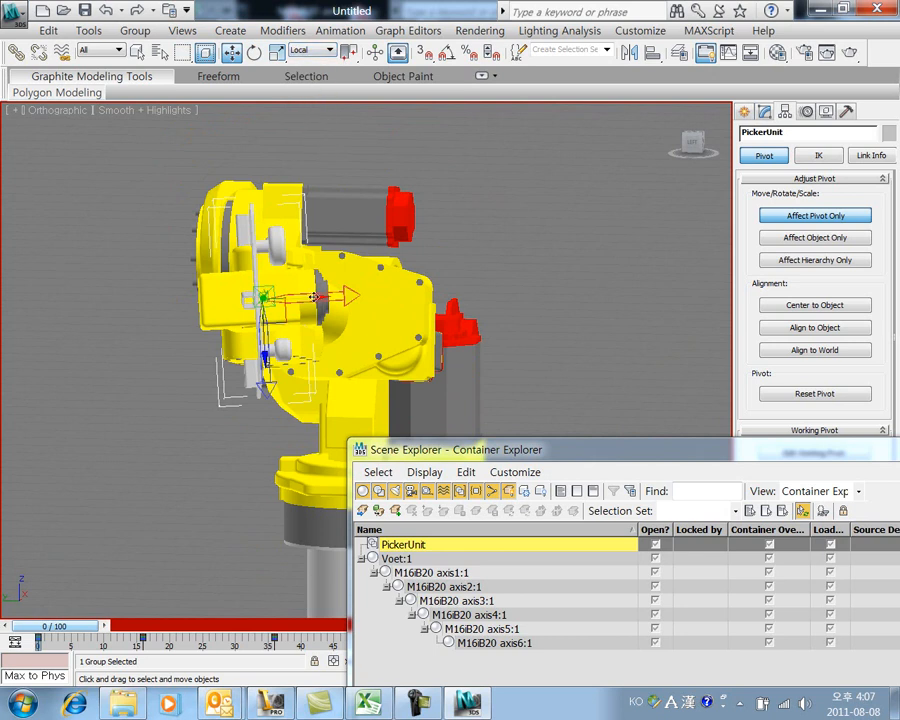
{"action": "left_click_drag", "start_coordinate": [314, 297], "coordinate": [426, 296]}
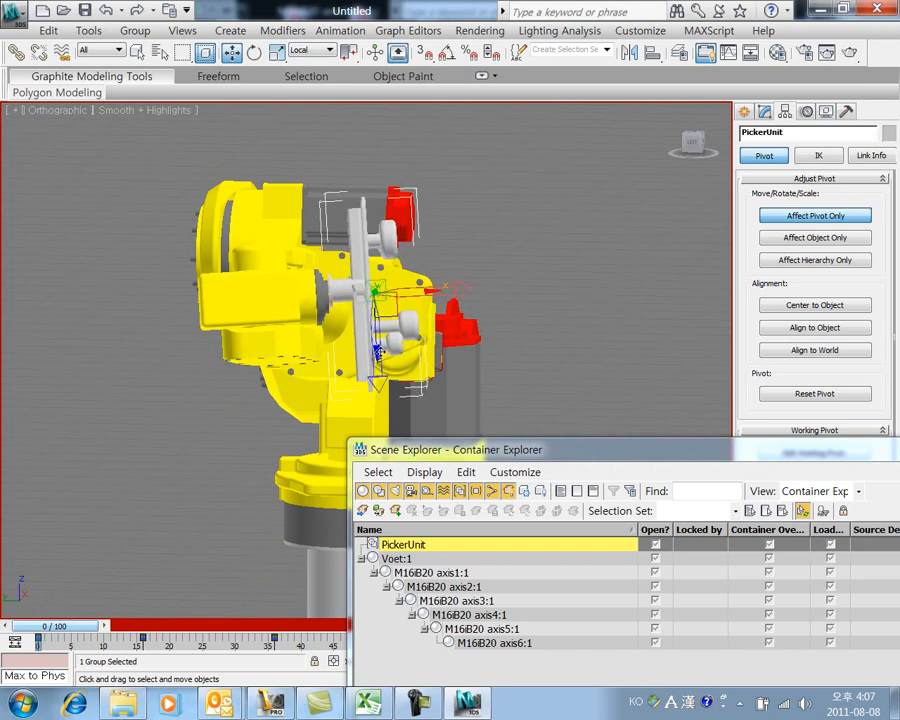
{"action": "left_click_drag", "start_coordinate": [378, 348], "coordinate": [378, 353]}
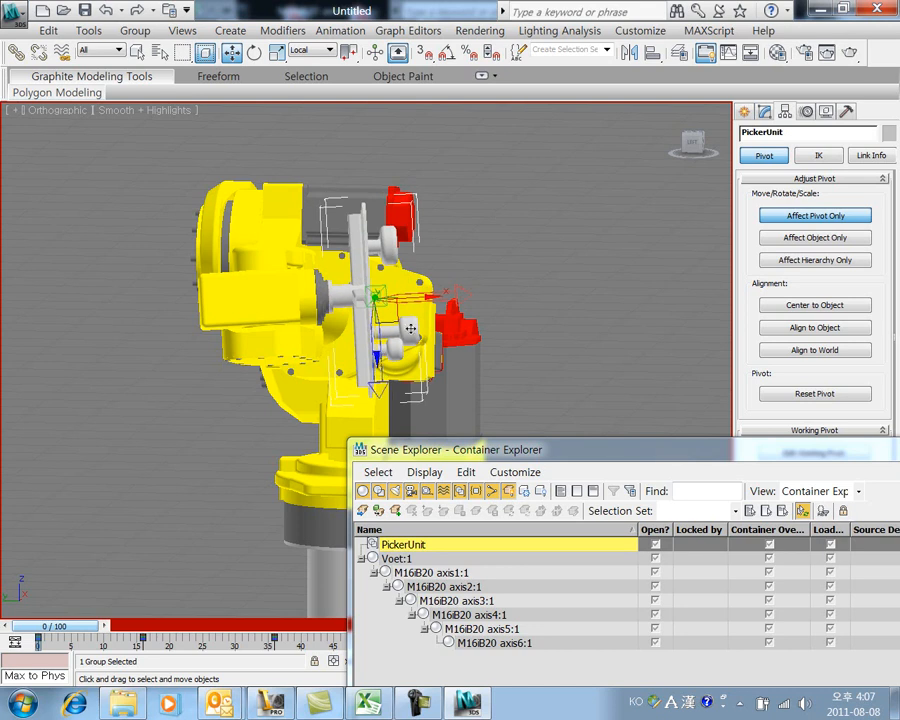
Examine the gripper's fit on the wrist flange up close, check it at frame 0, and deselect it
{"action": "scroll", "coordinate": [367, 321], "scroll_direction": "up", "scroll_amount": 4}
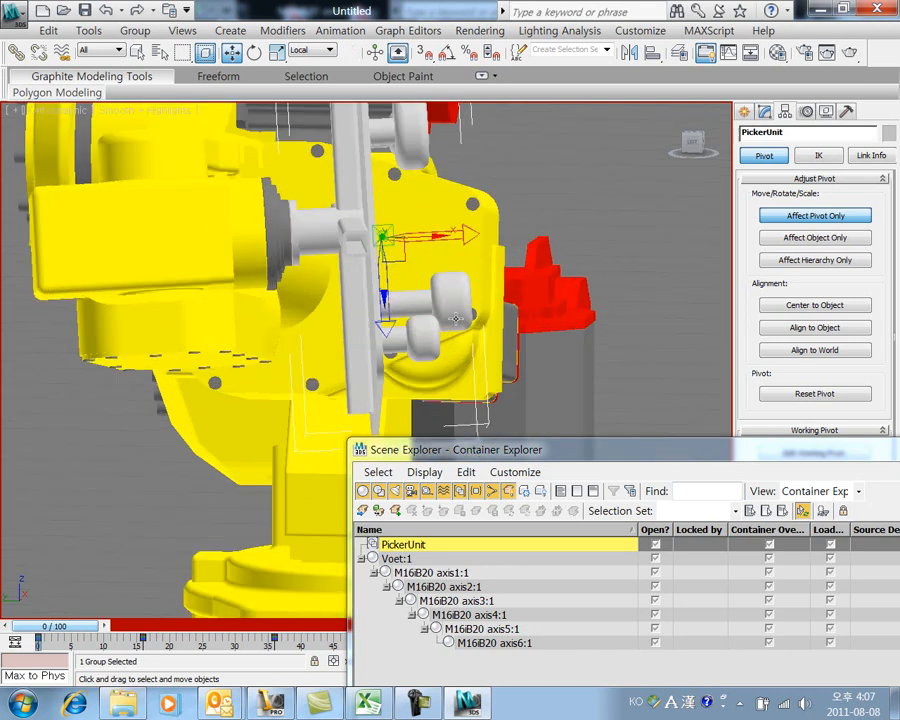
{"action": "middle_click_drag", "start_coordinate": [533, 234], "coordinate": [591, 224]}
{"action": "middle_click_drag", "start_coordinate": [477, 283], "coordinate": [440, 372], "text": "alt"}
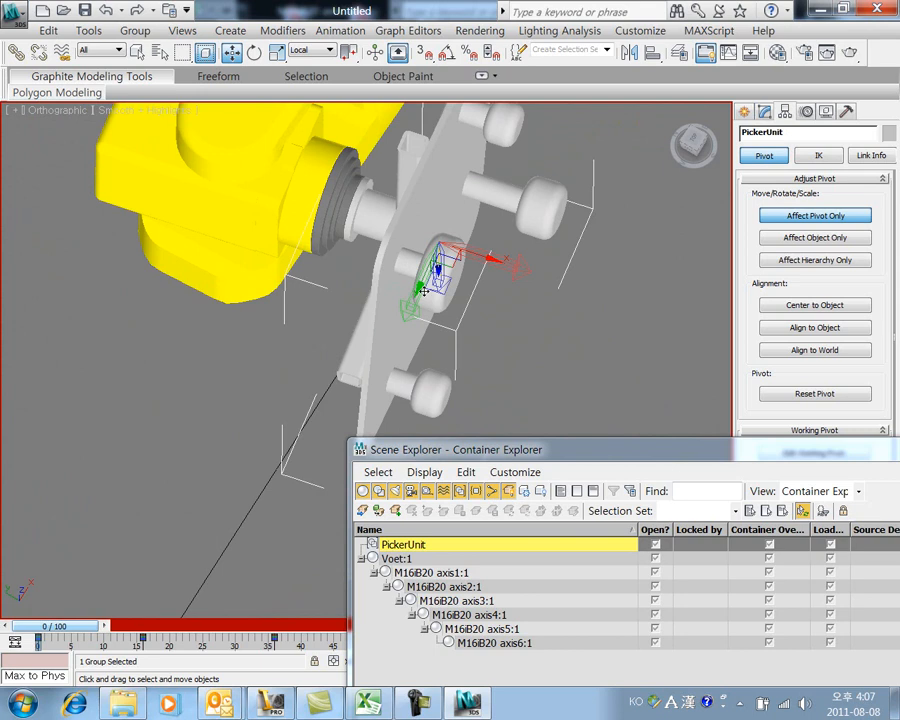
{"action": "left_click_drag", "start_coordinate": [556, 440], "coordinate": [791, 444]}
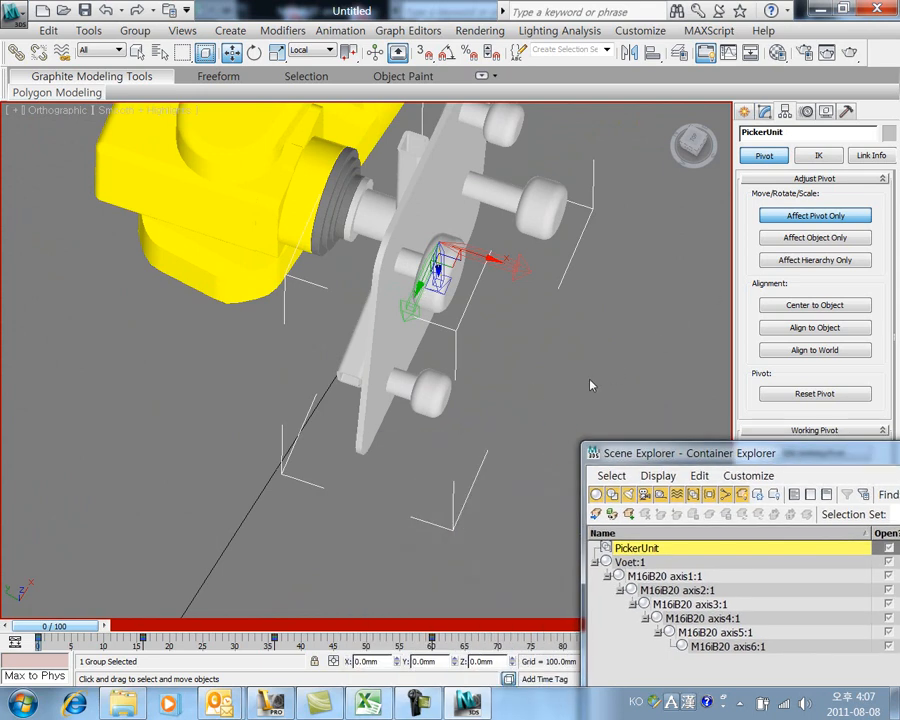
{"action": "left_click_drag", "start_coordinate": [649, 450], "coordinate": [784, 444]}
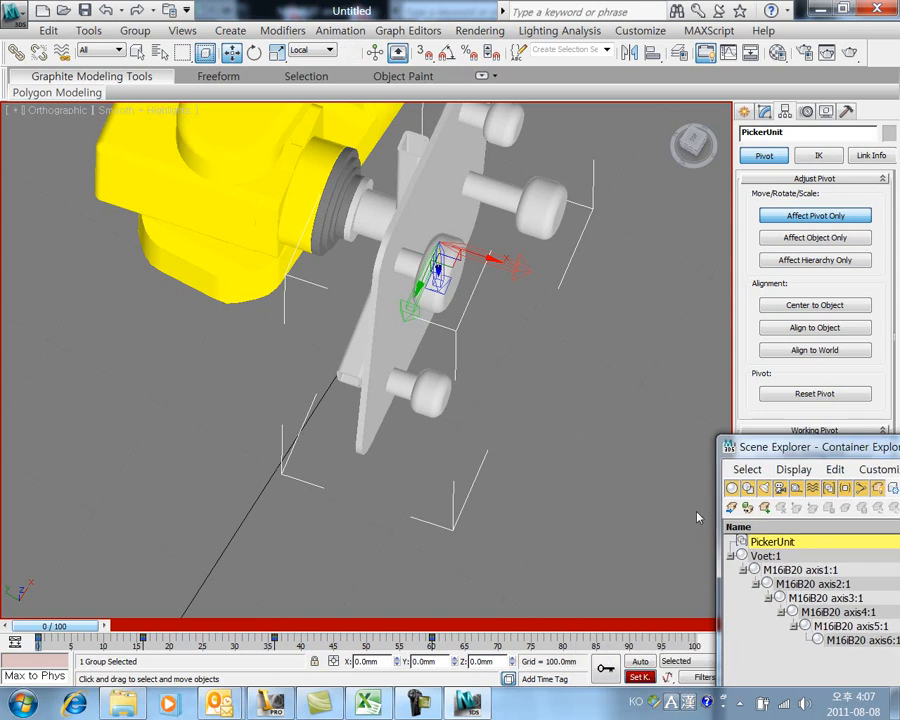
{"action": "left_click", "coordinate": [554, 535]}
{"action": "left_click_drag", "start_coordinate": [78, 627], "coordinate": [36, 627]}
{"action": "left_click", "coordinate": [221, 406]}
{"action": "left_click", "coordinate": [201, 449]}
Link PickerUnit as a child of M16iB20 axis6:1 in the Container Explorer and clear the selection
{"action": "left_click_drag", "start_coordinate": [765, 451], "coordinate": [617, 249]}
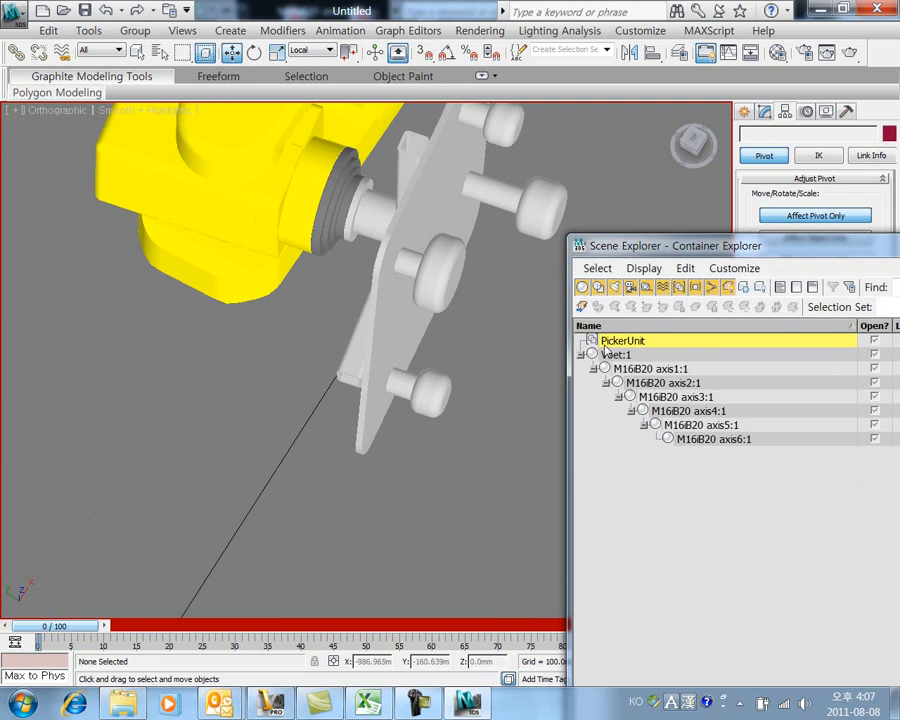
{"action": "left_click_drag", "start_coordinate": [592, 341], "coordinate": [680, 438]}
{"action": "left_click", "coordinate": [690, 488]}
{"action": "left_click", "coordinate": [486, 526]}
Close the Container Explorer, play the animation to check how the relinked gripper follows the arm, and return to frame 0
{"action": "mouse_move", "coordinate": [94, 627]}
{"action": "left_mouse_down"}
{"action": "mouse_move", "coordinate": [128, 628]}
{"action": "mouse_move", "coordinate": [92, 627]}
{"action": "left_mouse_up"}
{"action": "left_click_drag", "start_coordinate": [628, 252], "coordinate": [805, 349]}
{"action": "scroll", "coordinate": [566, 400], "scroll_direction": "down", "scroll_amount": 6}
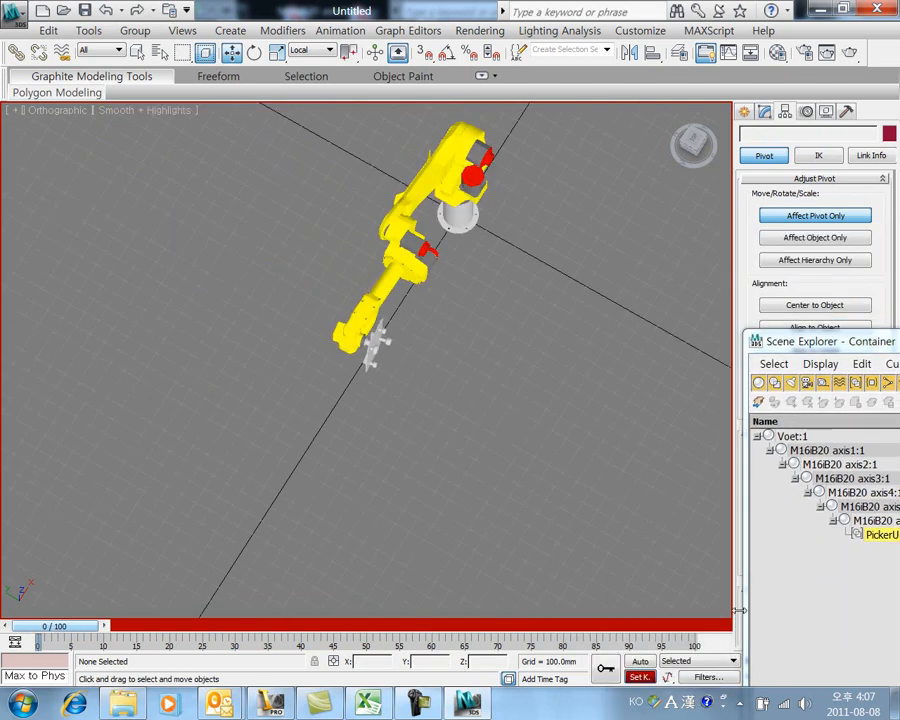
{"action": "left_click_drag", "start_coordinate": [838, 344], "coordinate": [364, 354]}
{"action": "left_click_drag", "start_coordinate": [670, 351], "coordinate": [358, 351]}
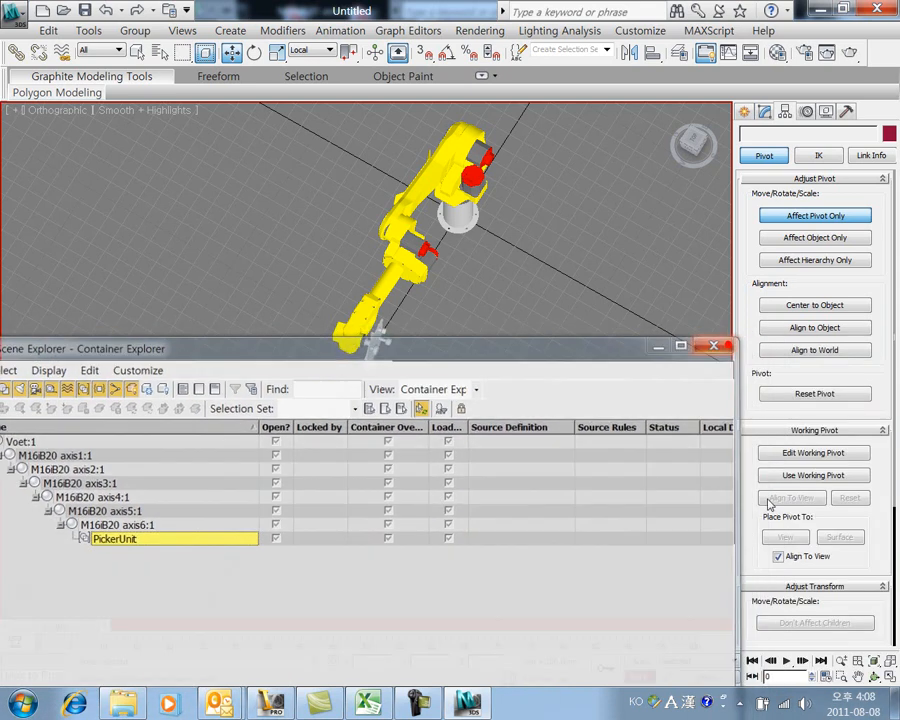
{"action": "left_click", "coordinate": [724, 342]}
{"action": "left_click", "coordinate": [787, 661]}
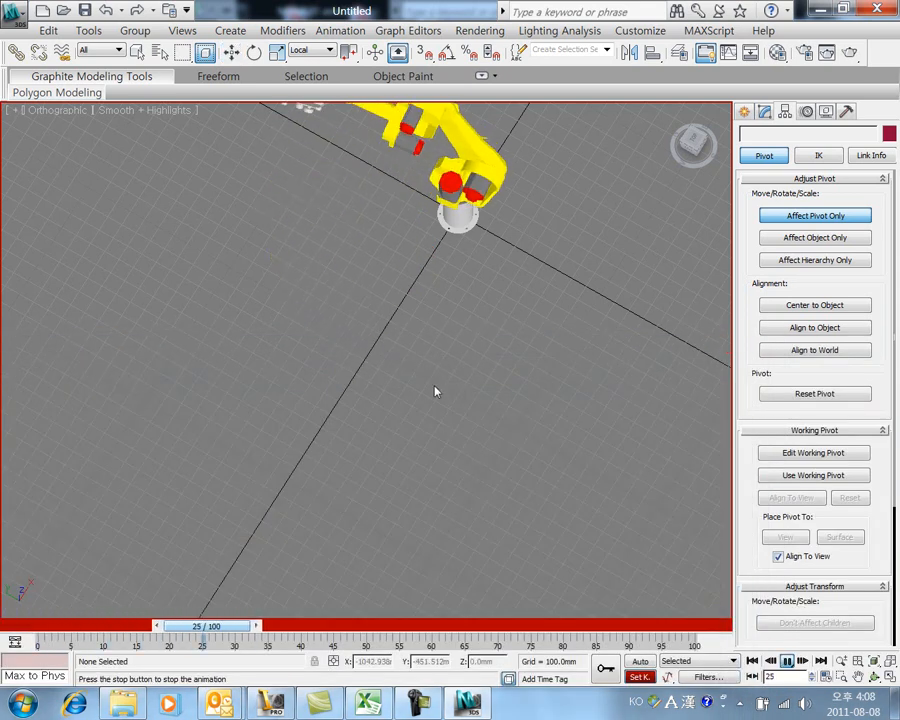
{"action": "middle_click_drag", "start_coordinate": [434, 286], "coordinate": [442, 492]}
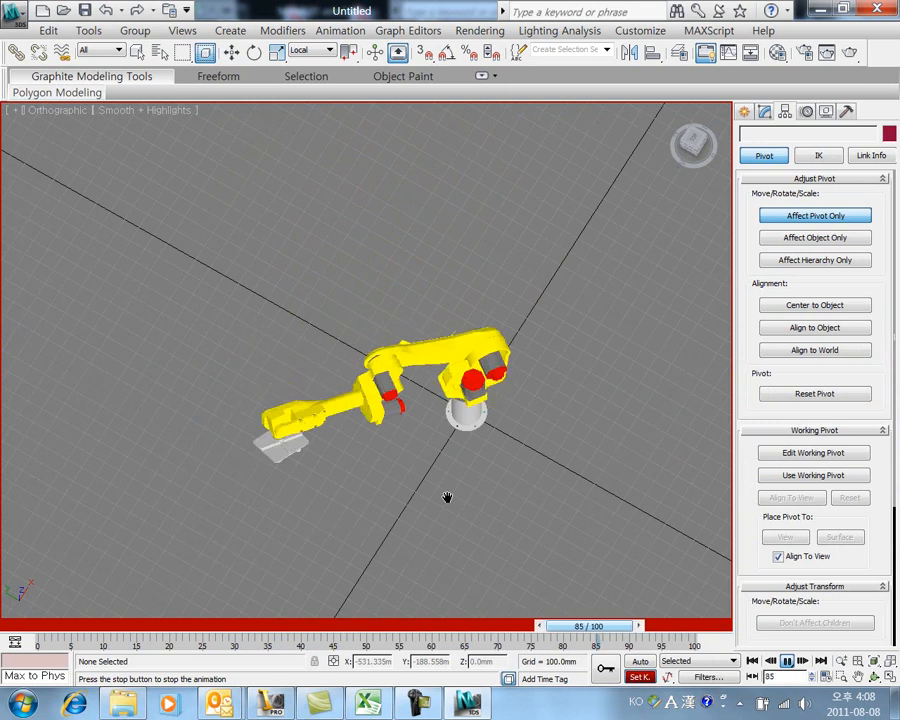
{"action": "left_click", "coordinate": [752, 661]}
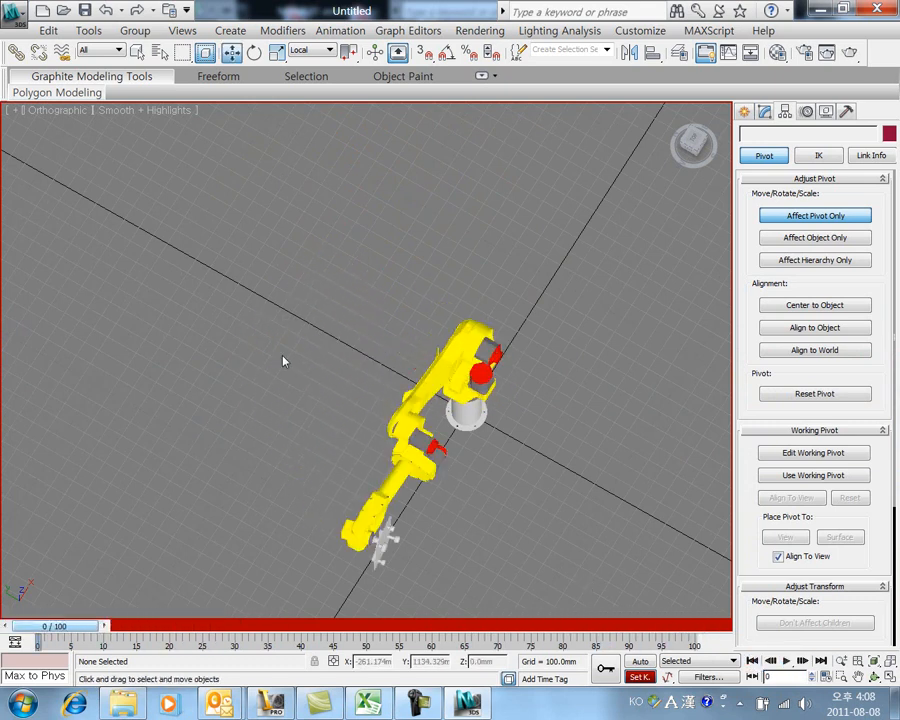
{"action": "left_click", "coordinate": [133, 31]}
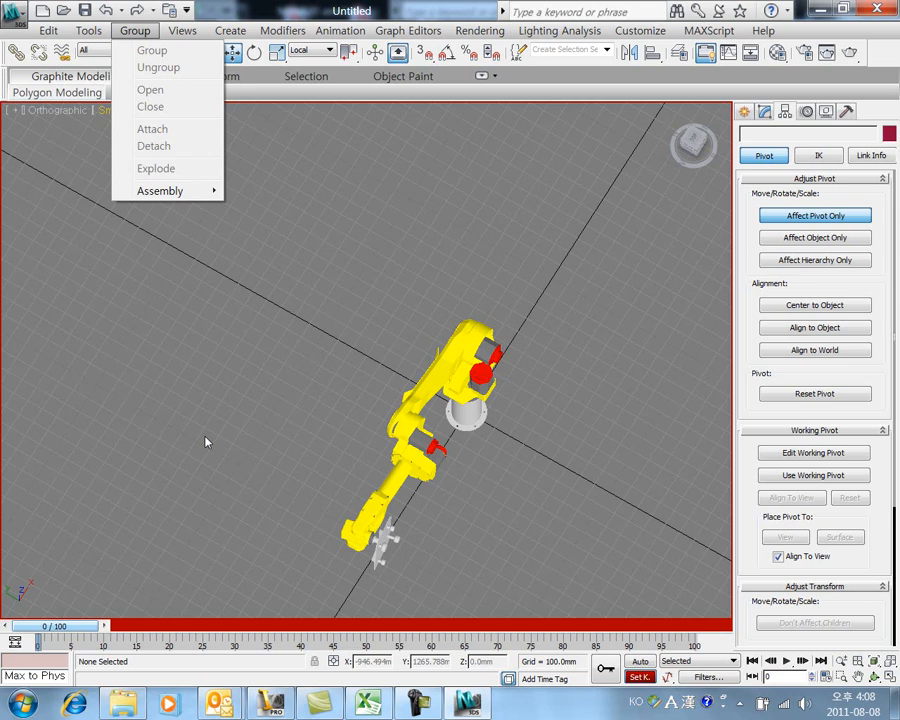
{"action": "left_click", "coordinate": [476, 509]}
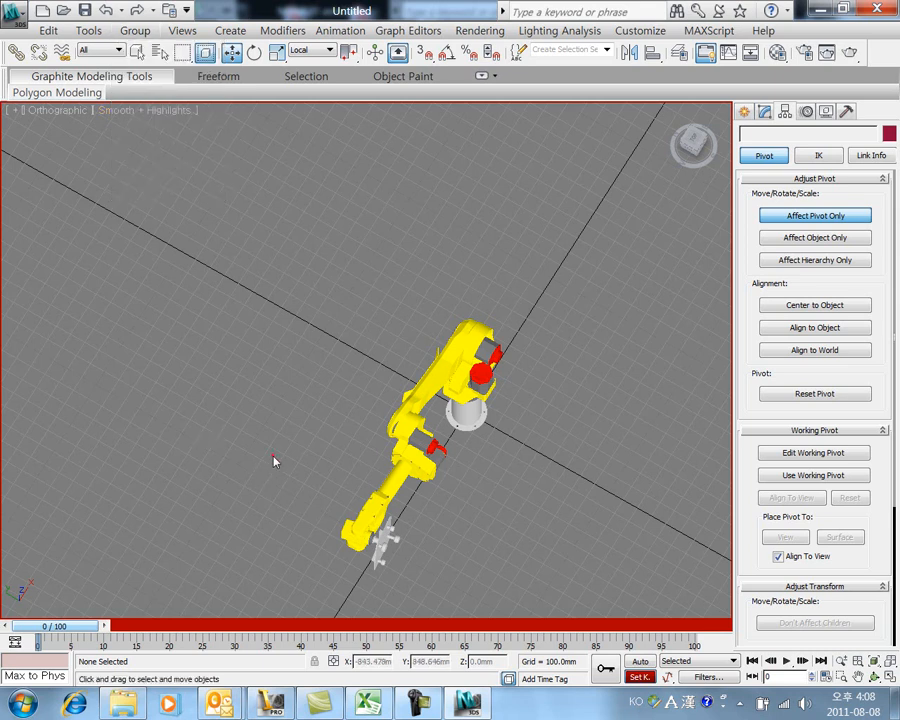
{"action": "middle_click_drag", "start_coordinate": [476, 501], "coordinate": [353, 397], "text": "alt"}
{"action": "scroll", "coordinate": [414, 430], "scroll_direction": "up", "scroll_amount": 2}
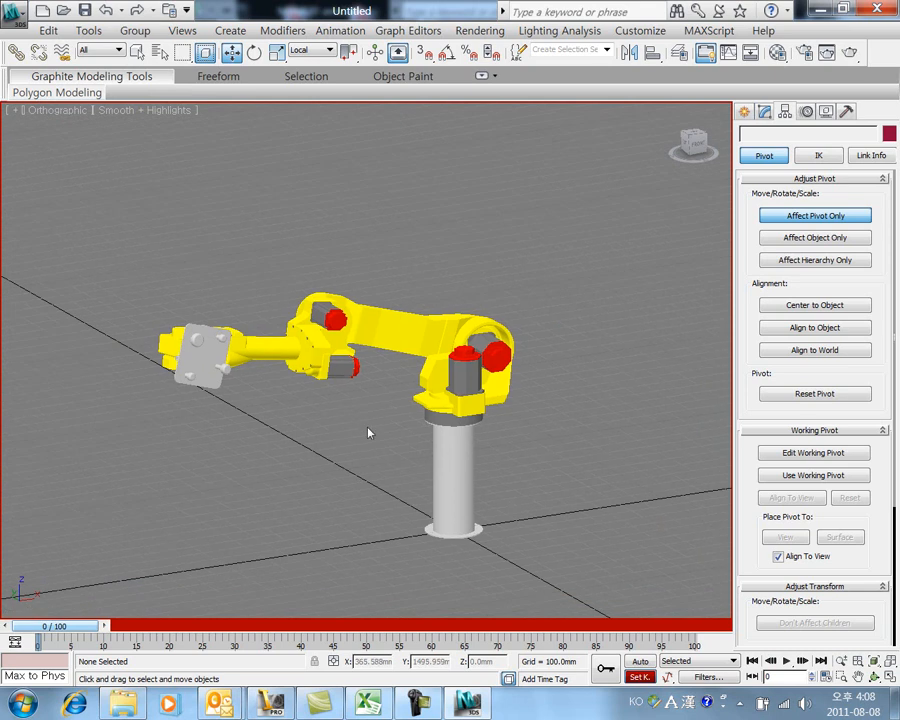
Hide the home grid in the orthographic view of the robot
{"action": "scroll", "coordinate": [402, 422], "scroll_direction": "down", "scroll_amount": 5}
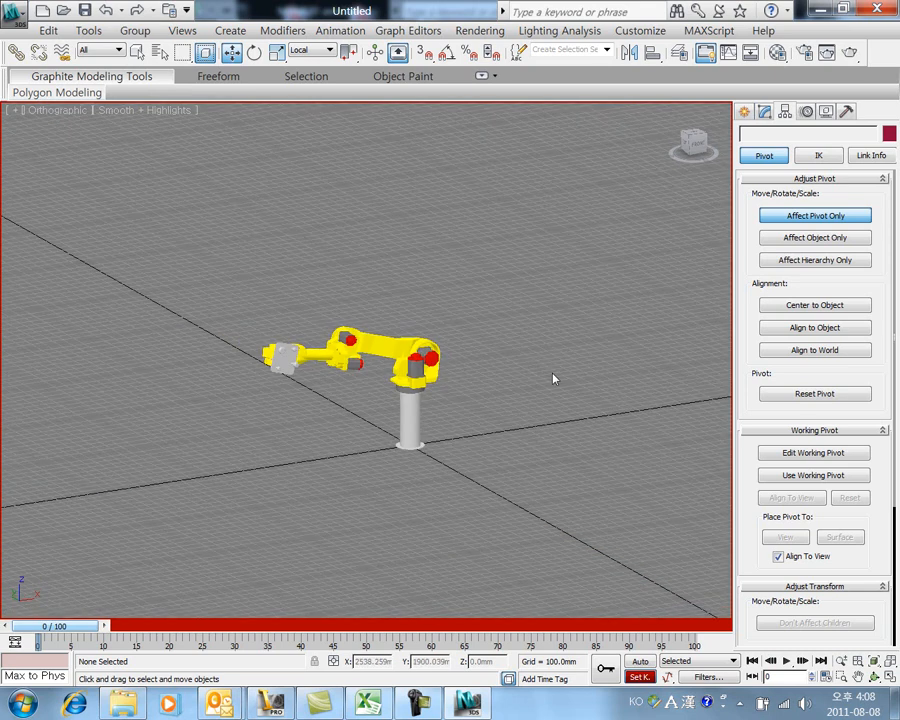
{"action": "scroll", "coordinate": [360, 340], "scroll_direction": "up", "scroll_amount": 2}
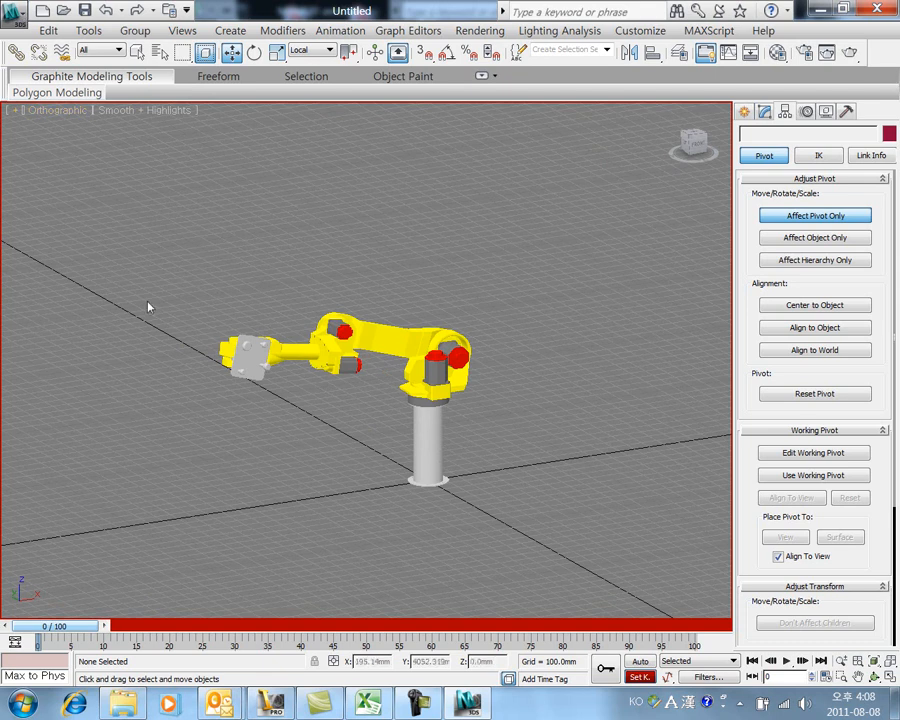
{"action": "left_click", "coordinate": [80, 30]}
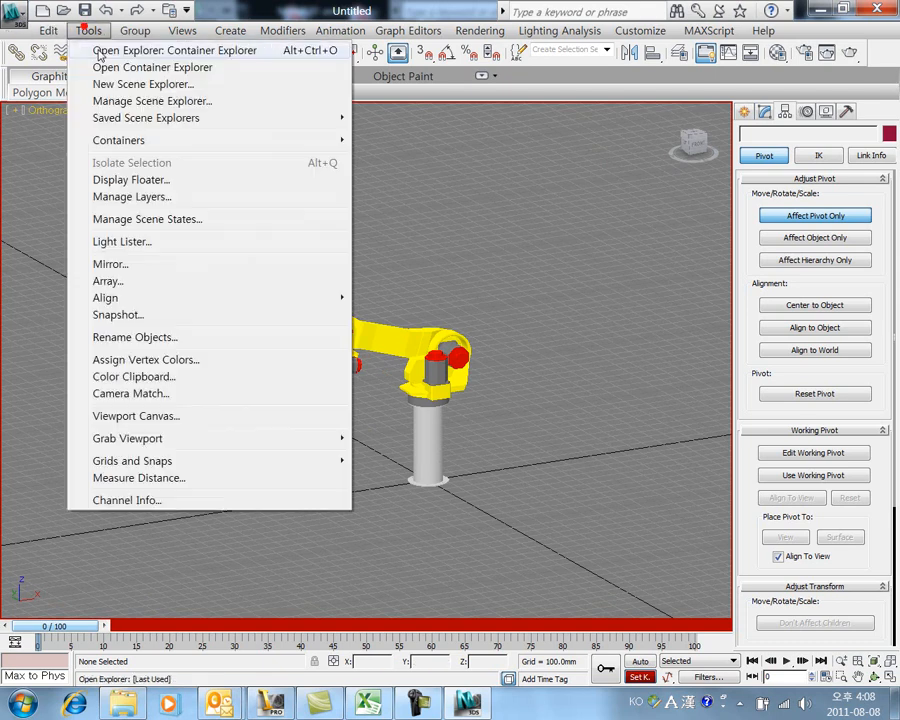
{"action": "mouse_move", "coordinate": [127, 467]}
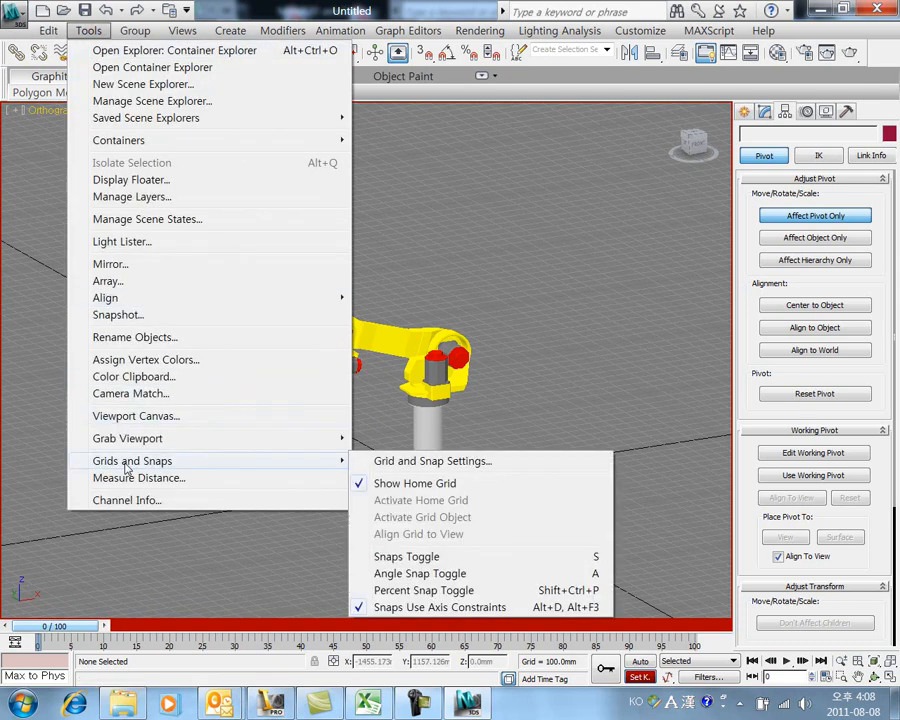
{"action": "left_click", "coordinate": [358, 482]}
{"action": "scroll", "coordinate": [320, 455], "scroll_direction": "down", "scroll_amount": 5}
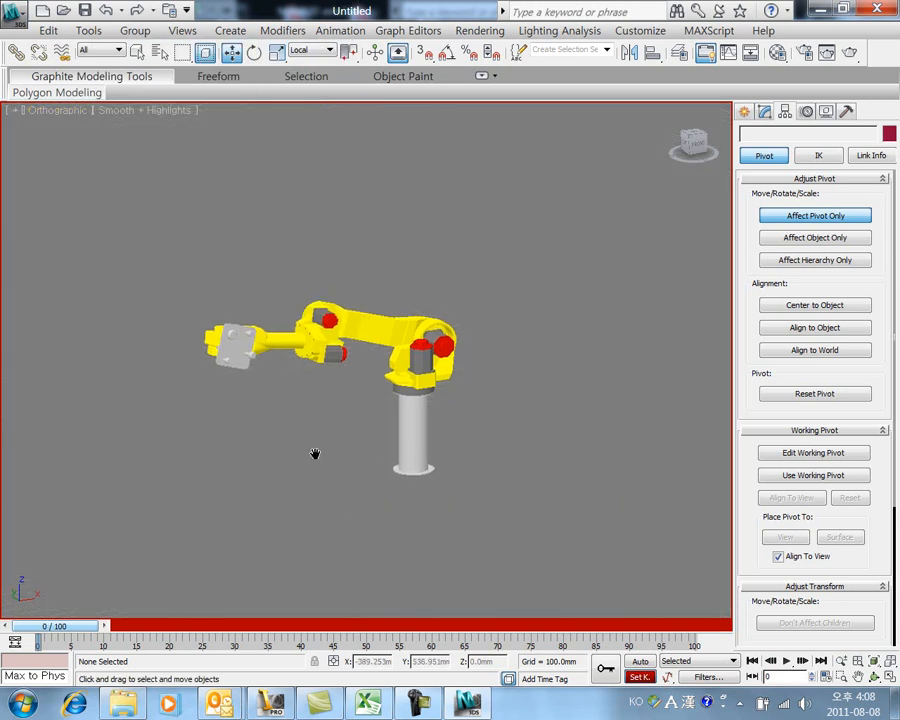
Create a floor plane about 6653 mm long and 5164 mm wide under and around the robot
{"action": "mouse_move", "coordinate": [329, 451]}
{"action": "middle_mouse_down", "text": "alt"}
{"action": "mouse_move", "coordinate": [333, 445]}
{"action": "mouse_move", "coordinate": [339, 464]}
{"action": "middle_mouse_up", "text": "alt"}
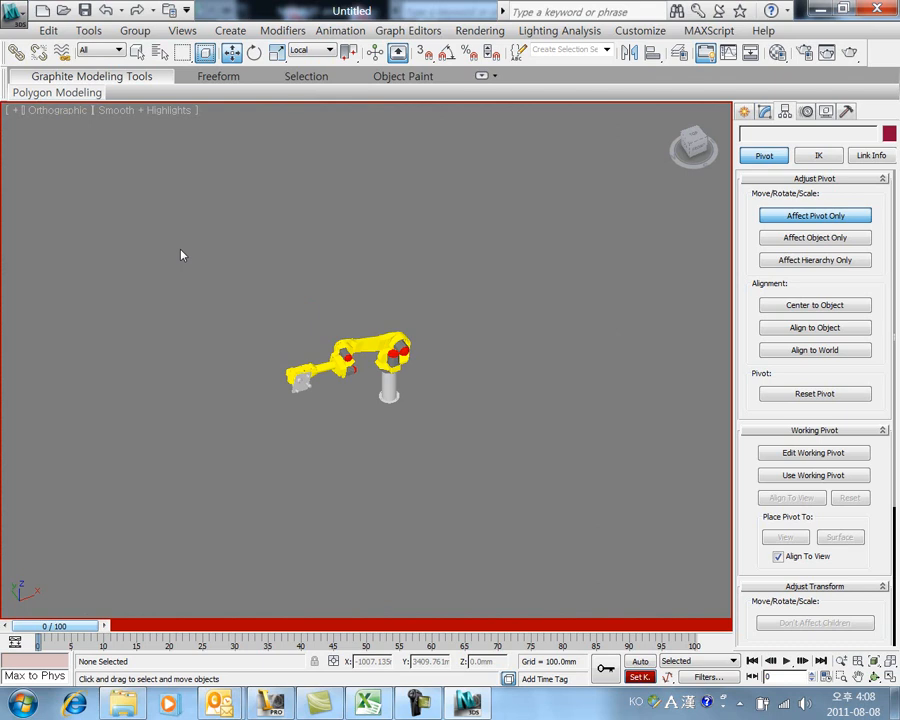
{"action": "left_click", "coordinate": [232, 31]}
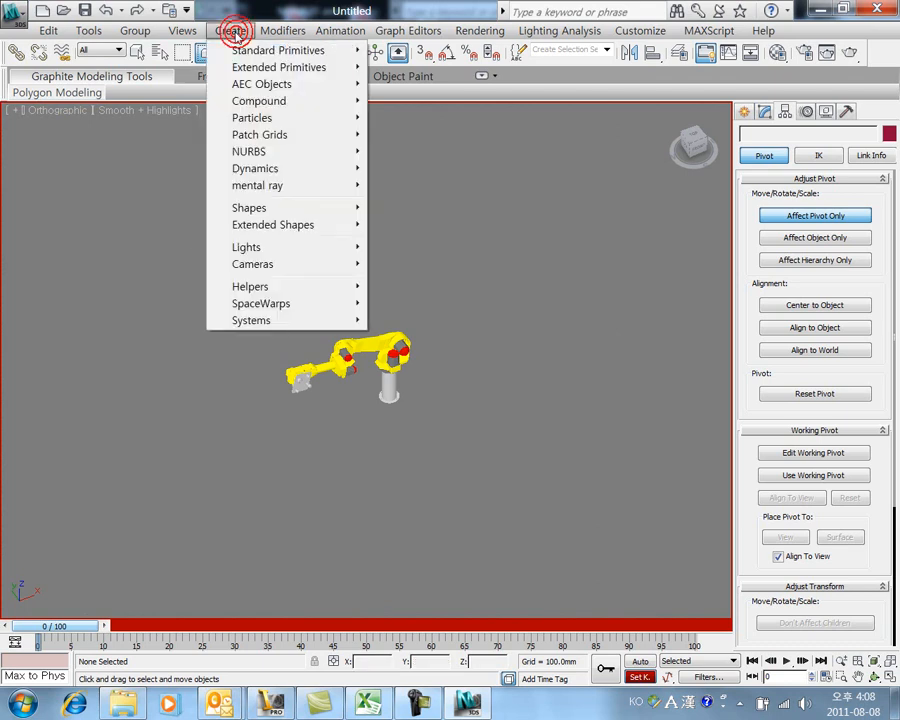
{"action": "mouse_move", "coordinate": [236, 60]}
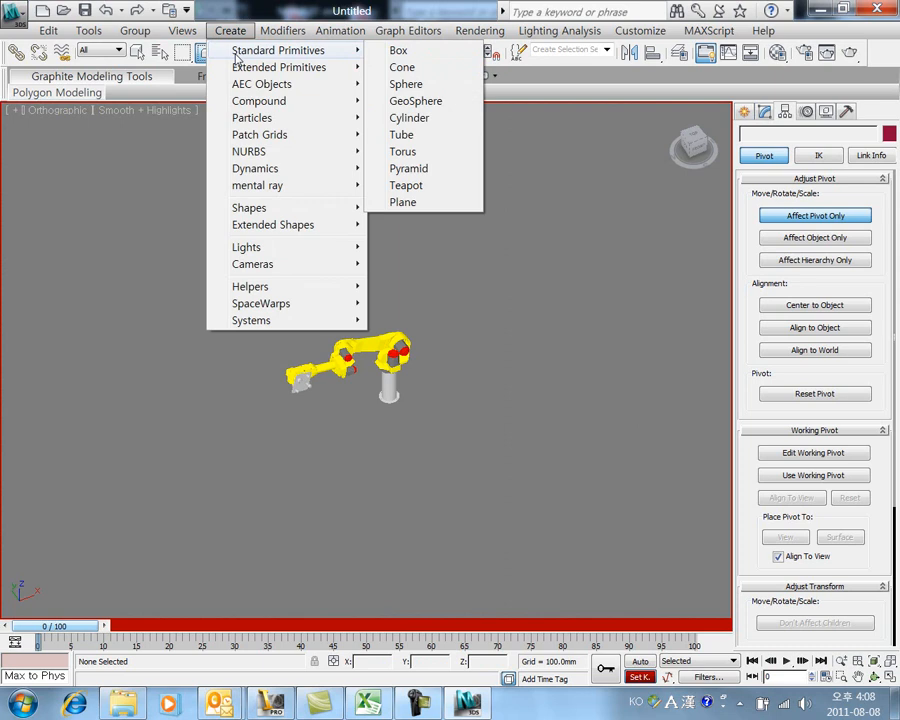
{"action": "left_click", "coordinate": [405, 202]}
{"action": "left_click_drag", "start_coordinate": [76, 307], "coordinate": [720, 503]}
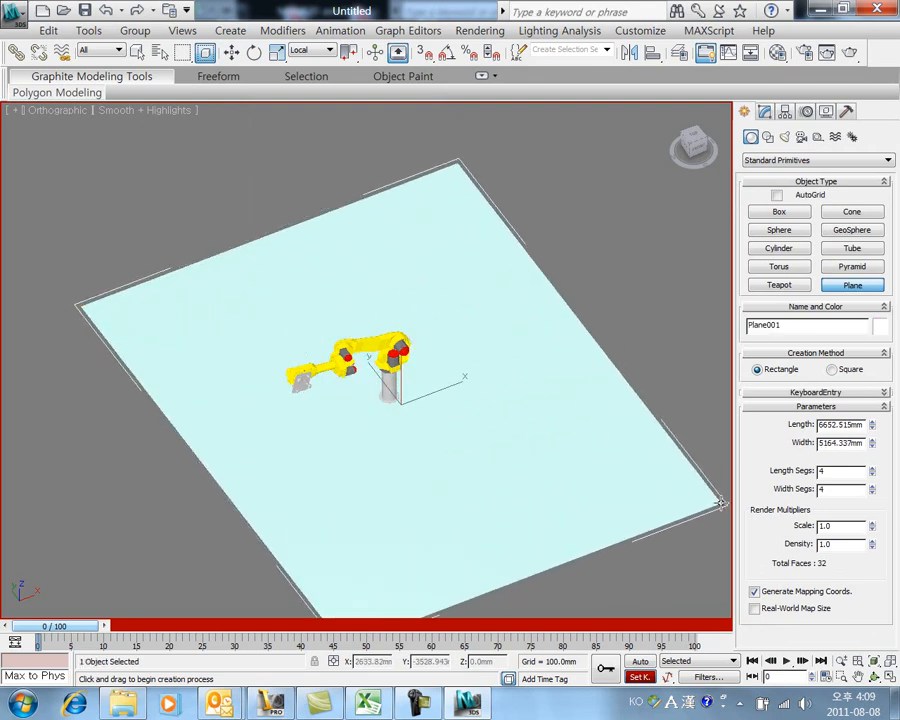
Draw a three-segment AEC wall, 50 mm wide and 960 mm high, just inside three edges of the floor plane
{"action": "middle_click_drag", "start_coordinate": [409, 452], "coordinate": [432, 418], "text": "alt"}
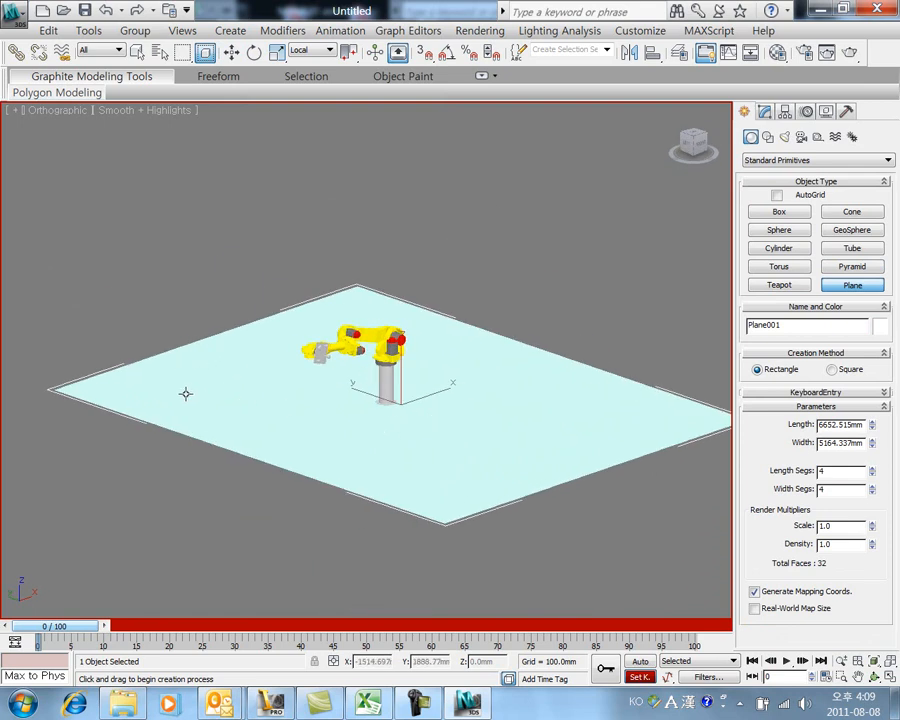
{"action": "left_click", "coordinate": [230, 30]}
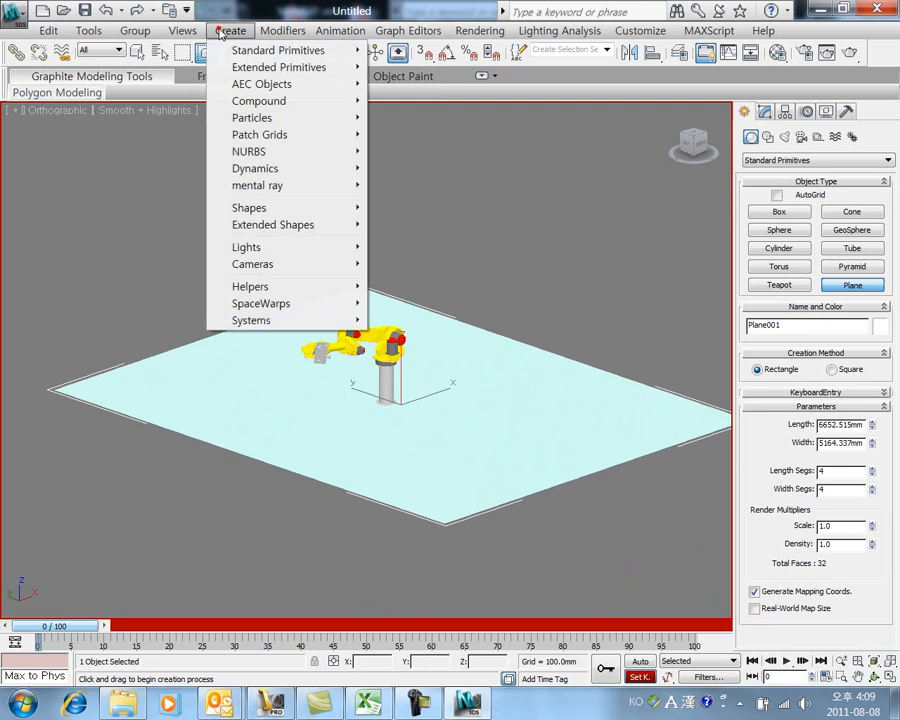
{"action": "mouse_move", "coordinate": [263, 89]}
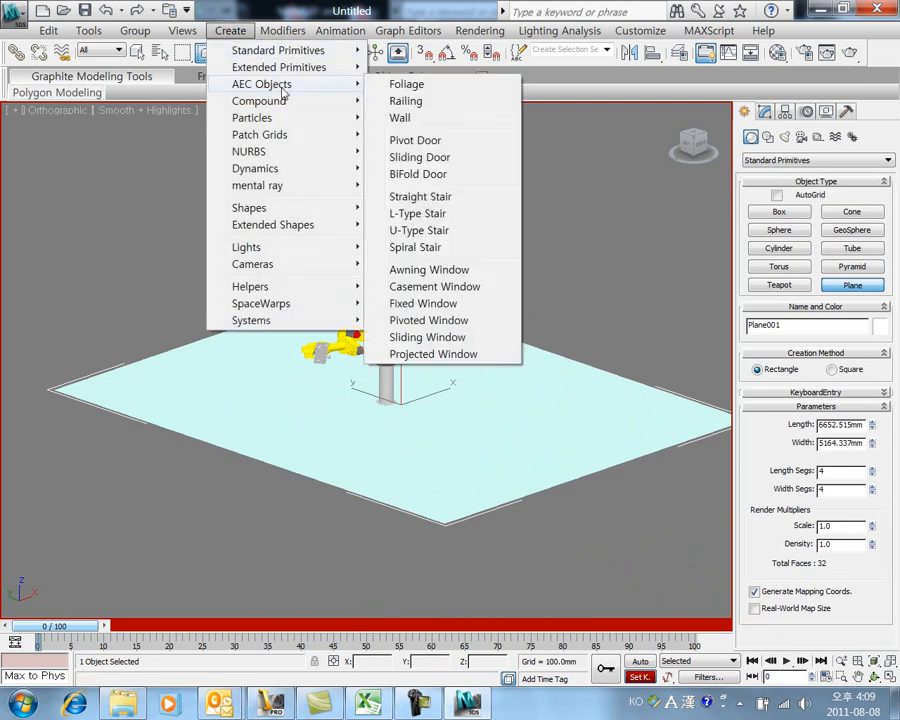
{"action": "left_click", "coordinate": [418, 118]}
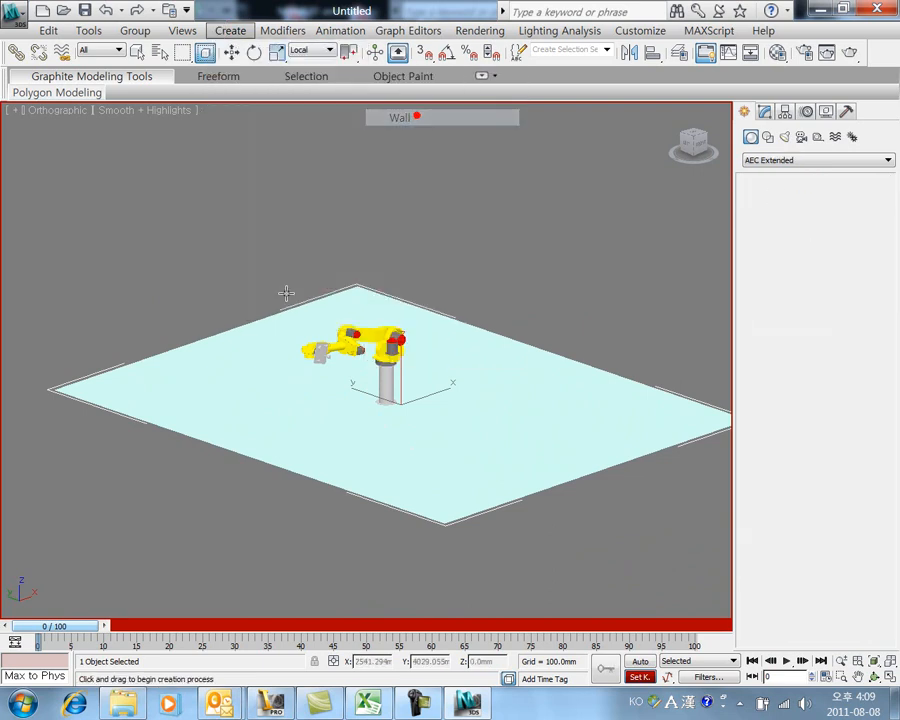
{"action": "left_click", "coordinate": [110, 395]}
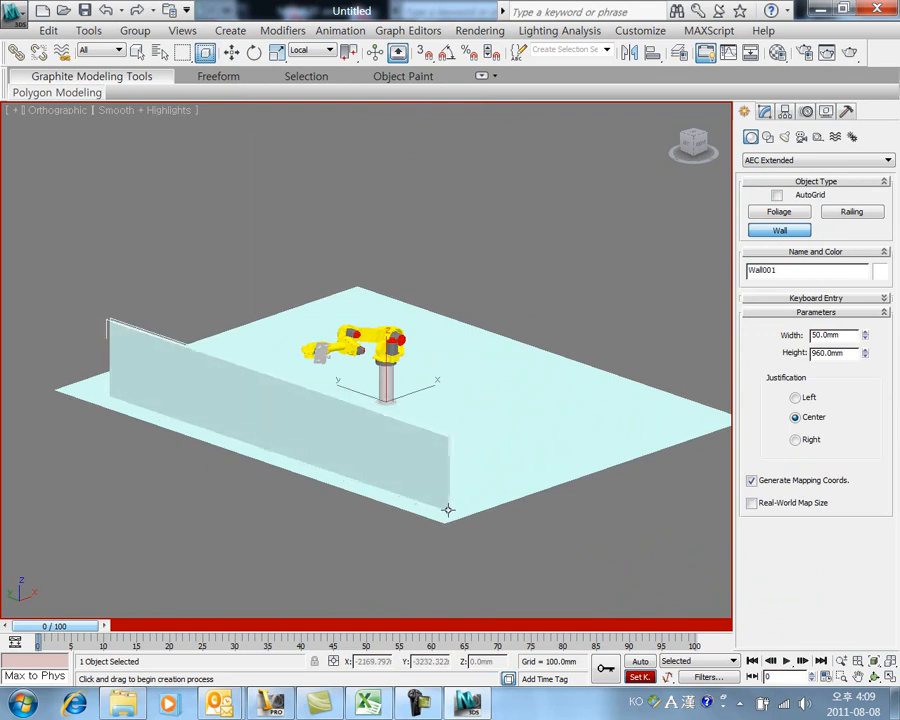
{"action": "left_click", "coordinate": [446, 511]}
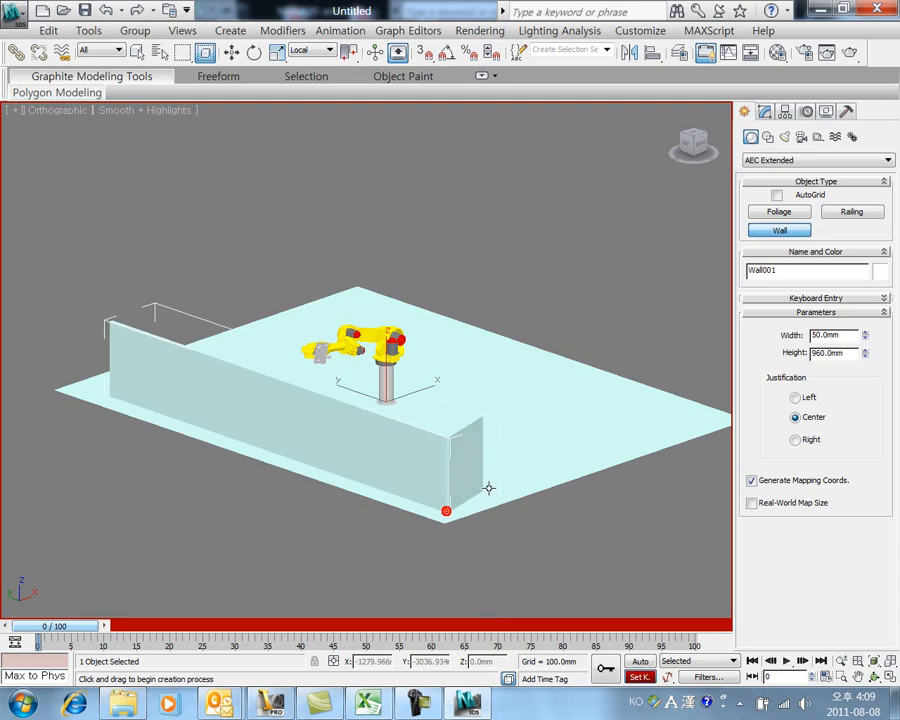
{"action": "left_click", "coordinate": [693, 430]}
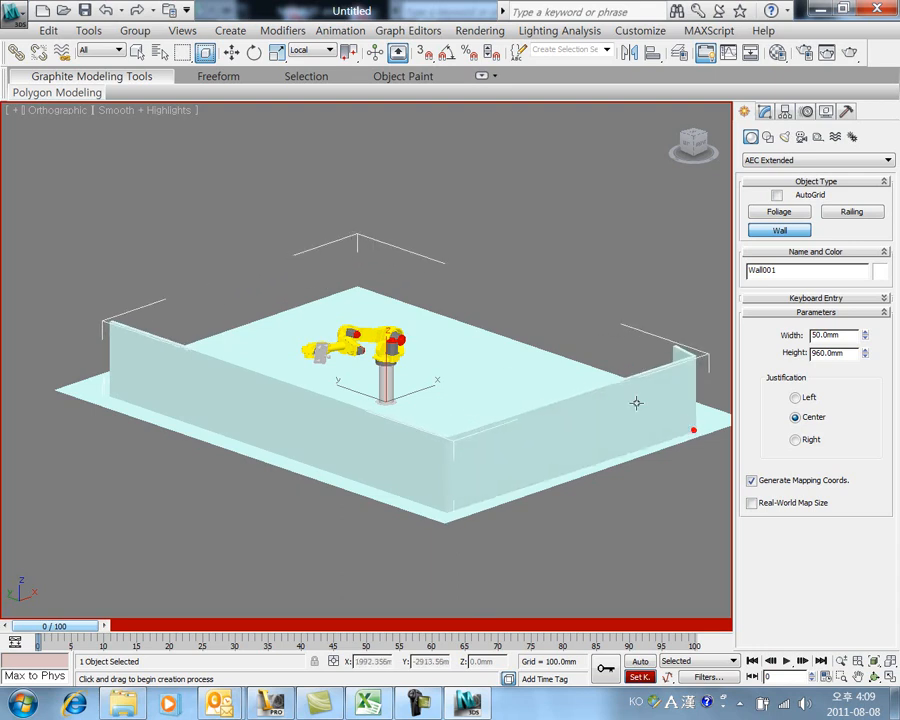
{"action": "left_click", "coordinate": [358, 304]}
{"action": "right_click", "coordinate": [358, 304]}
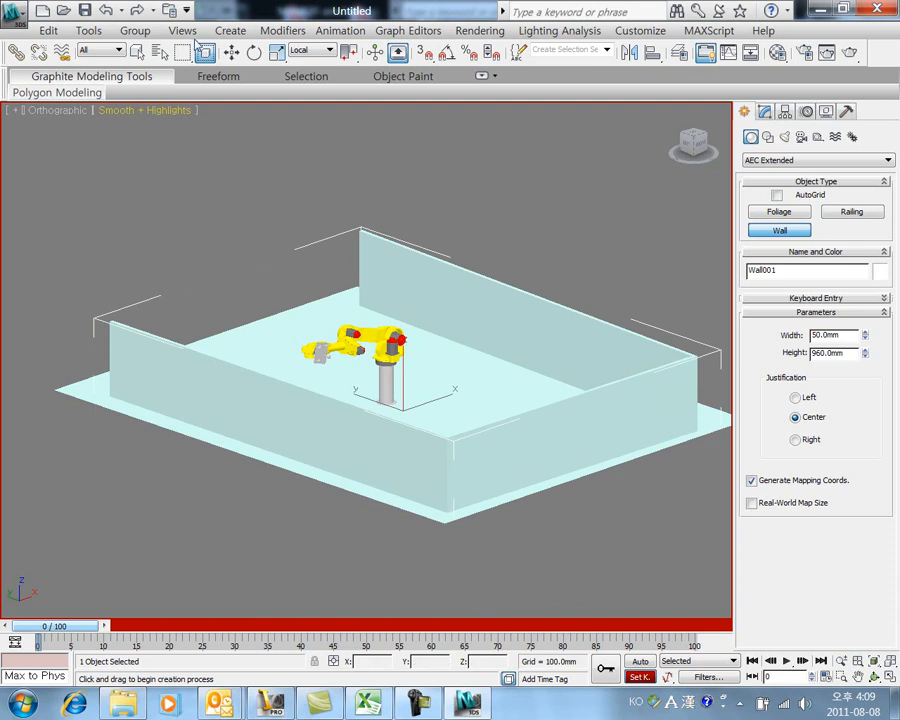
Place a Generic Palm foliage object on the floor between the robot and the walls
{"action": "left_click", "coordinate": [230, 30]}
{"action": "mouse_move", "coordinate": [260, 84]}
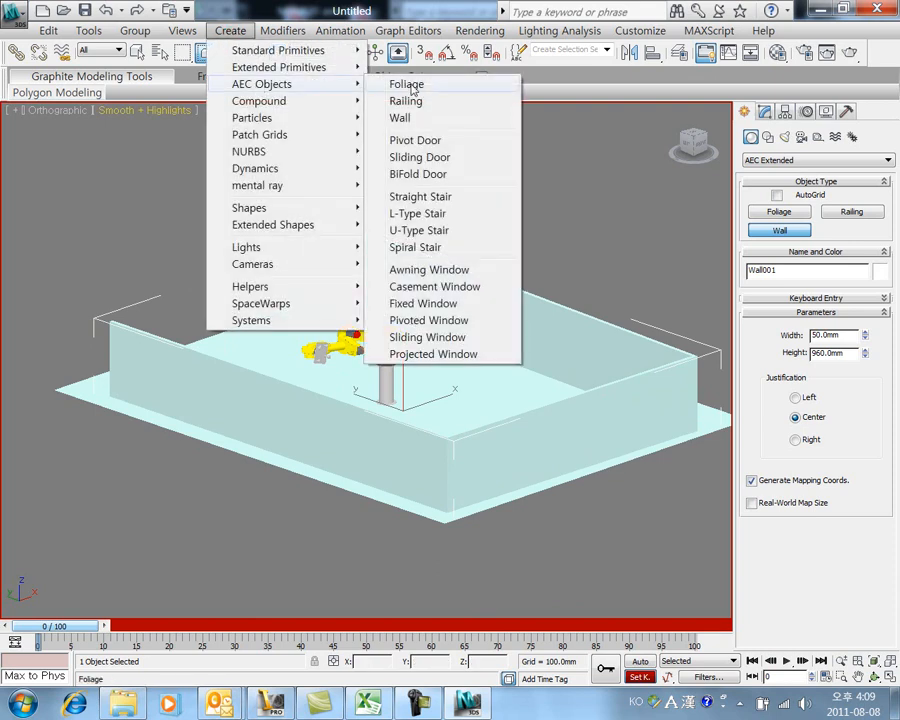
{"action": "left_click", "coordinate": [427, 86]}
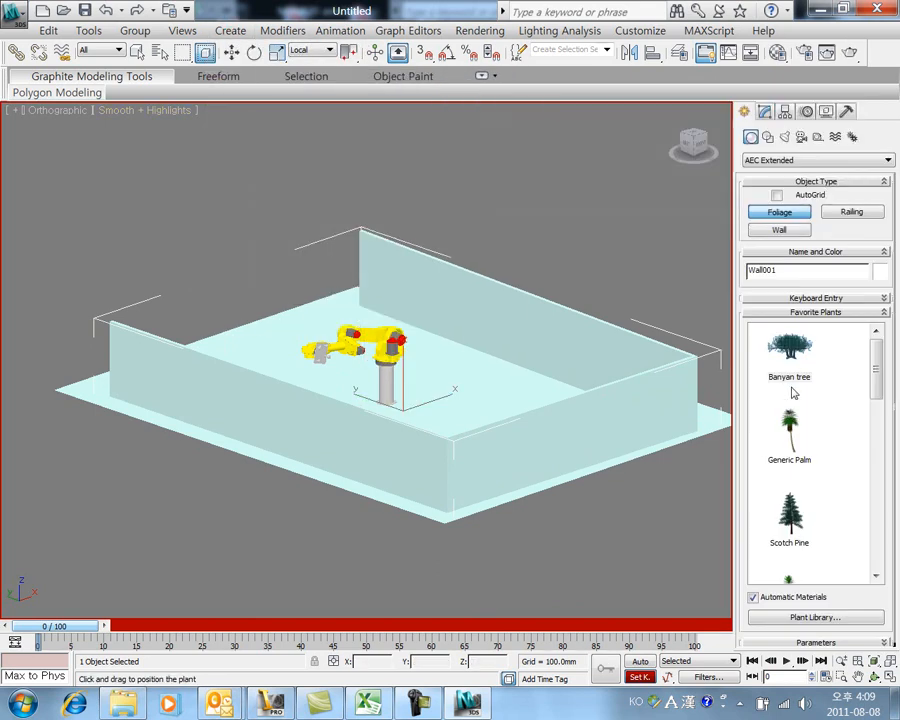
{"action": "left_click_drag", "start_coordinate": [798, 447], "coordinate": [538, 398]}
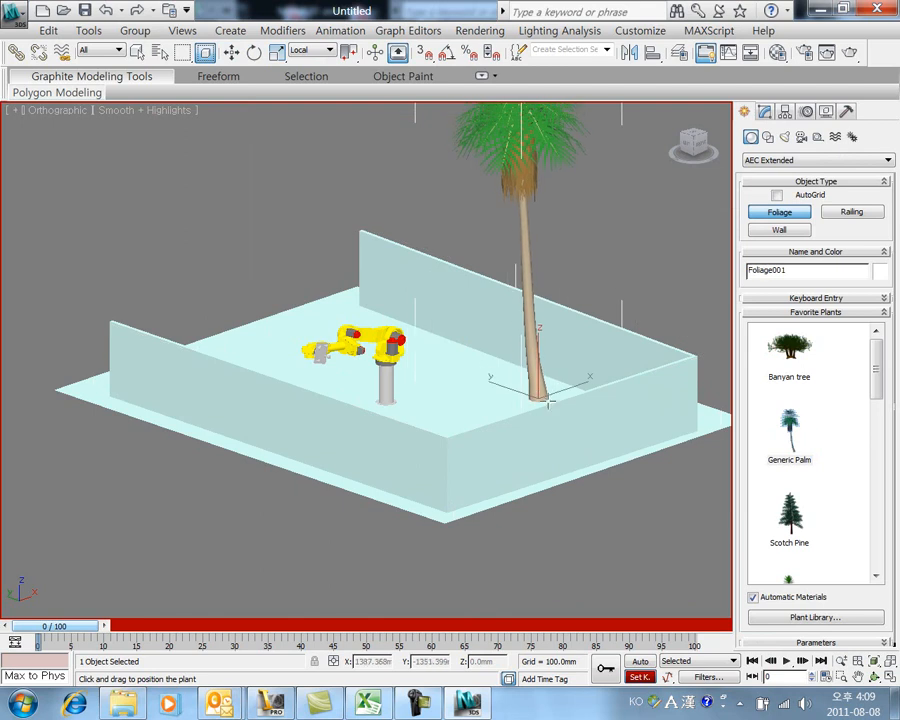
{"action": "right_click", "coordinate": [276, 207]}
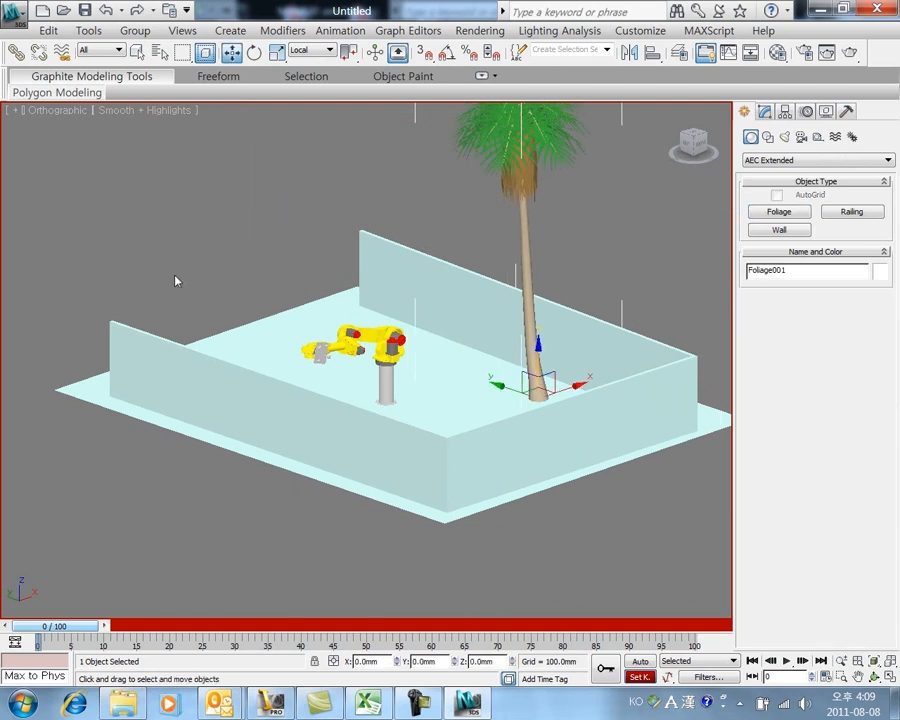
Assign the tan plank-patterned sample material to the walls and a white one to the floor, close the Material Editor and clear the selection
{"action": "middle_click_drag", "start_coordinate": [346, 398], "coordinate": [444, 403], "text": "alt"}
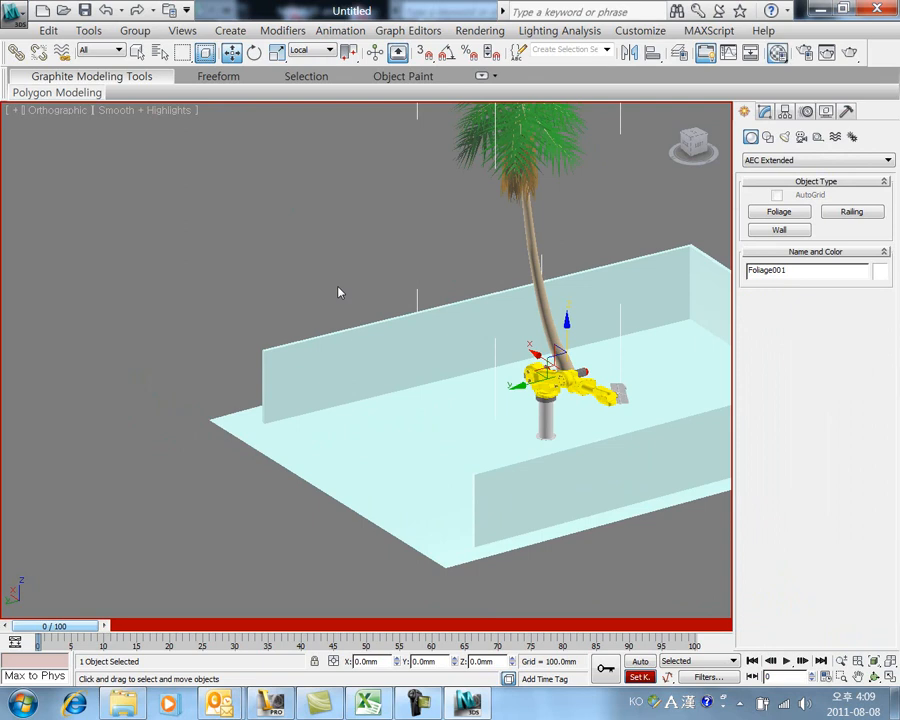
{"action": "key", "text": "m"}
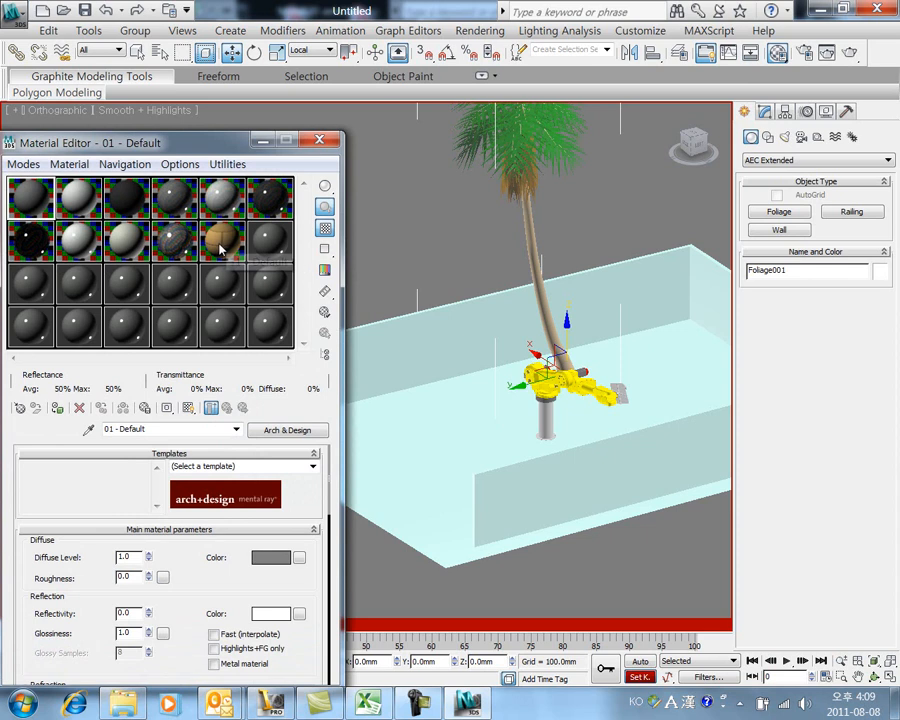
{"action": "left_click_drag", "start_coordinate": [380, 348], "coordinate": [378, 341]}
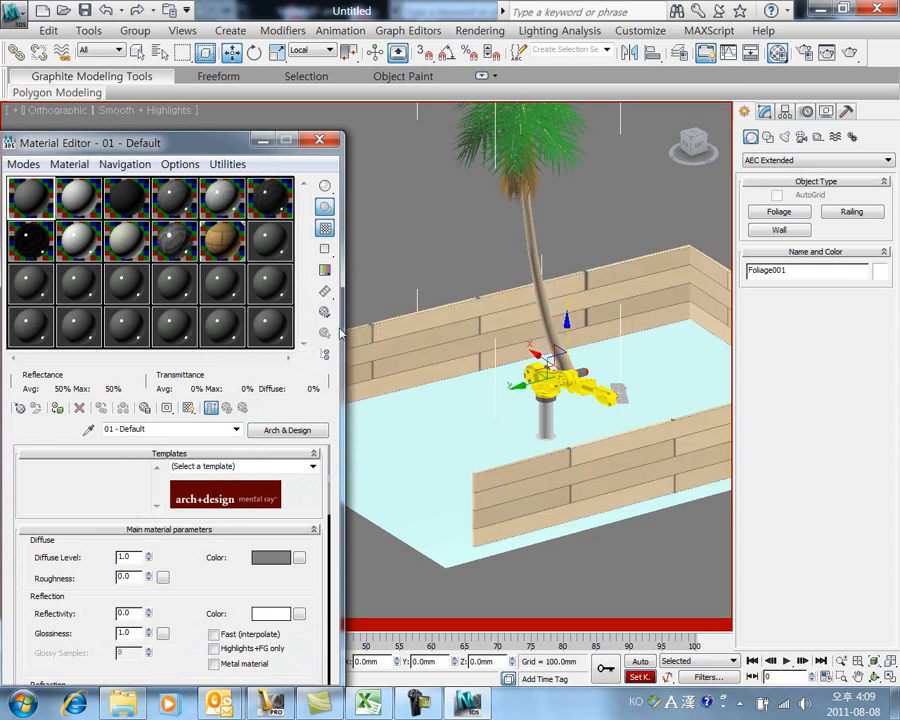
{"action": "left_click_drag", "start_coordinate": [80, 246], "coordinate": [447, 455]}
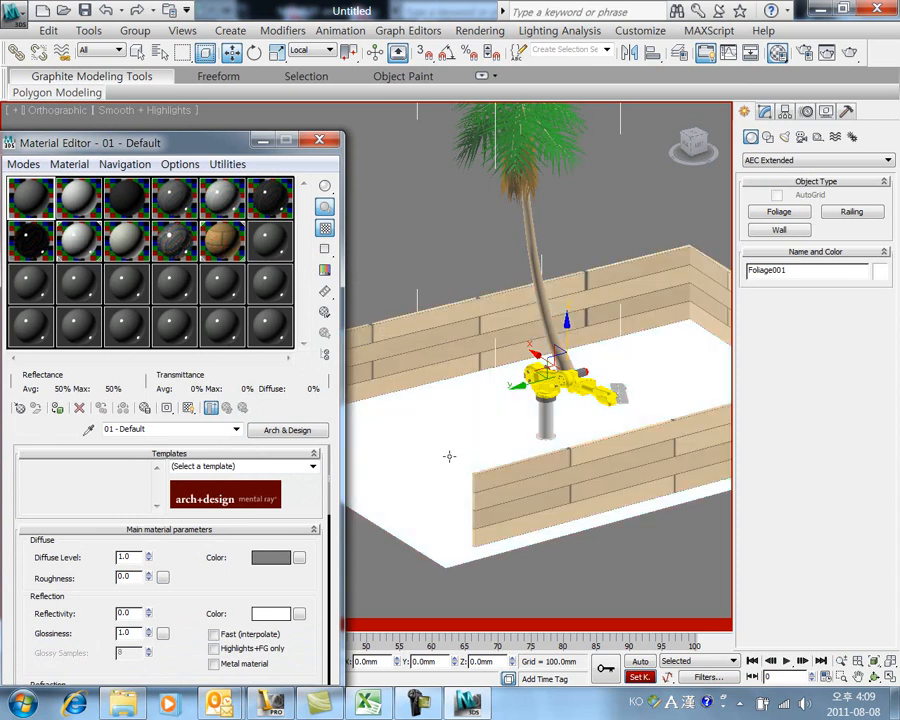
{"action": "left_click", "coordinate": [319, 140]}
{"action": "left_click", "coordinate": [395, 297]}
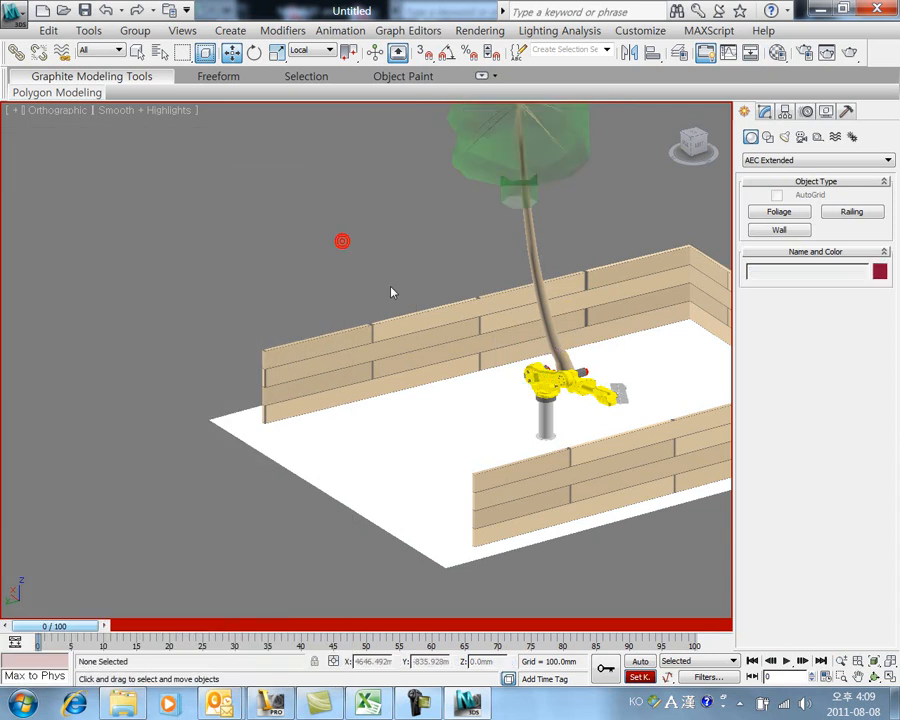
Switch to the four-viewport layout, make room around the robot in the Front and Left views, and activate the orthographic viewport
{"action": "middle_click_drag", "start_coordinate": [236, 296], "coordinate": [356, 297], "text": "alt"}
{"action": "scroll", "coordinate": [500, 257], "scroll_direction": "up", "scroll_amount": 2}
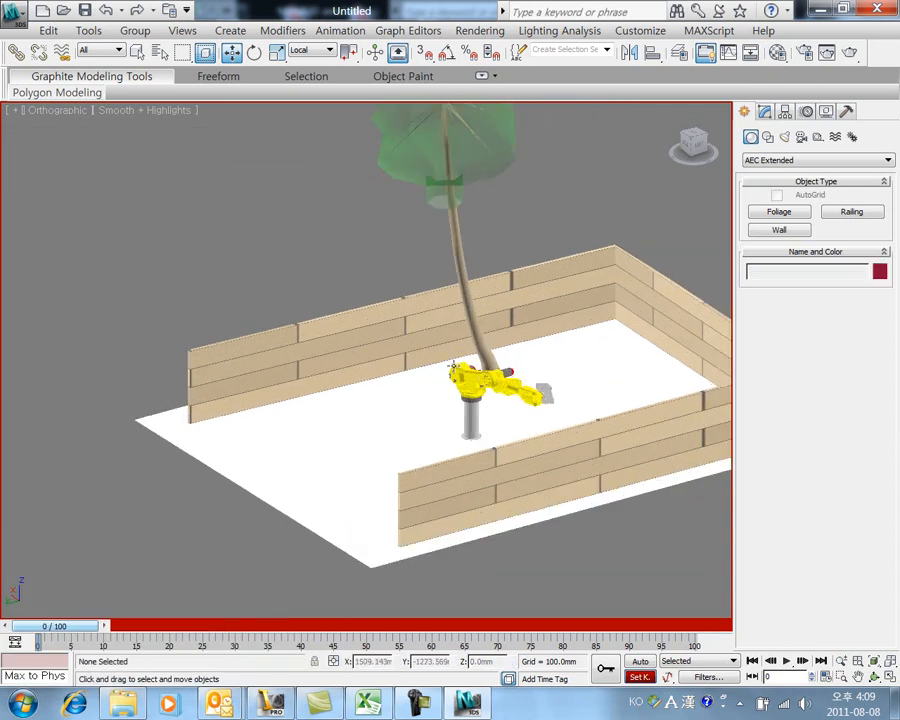
{"action": "scroll", "coordinate": [455, 375], "scroll_direction": "up", "scroll_amount": 4}
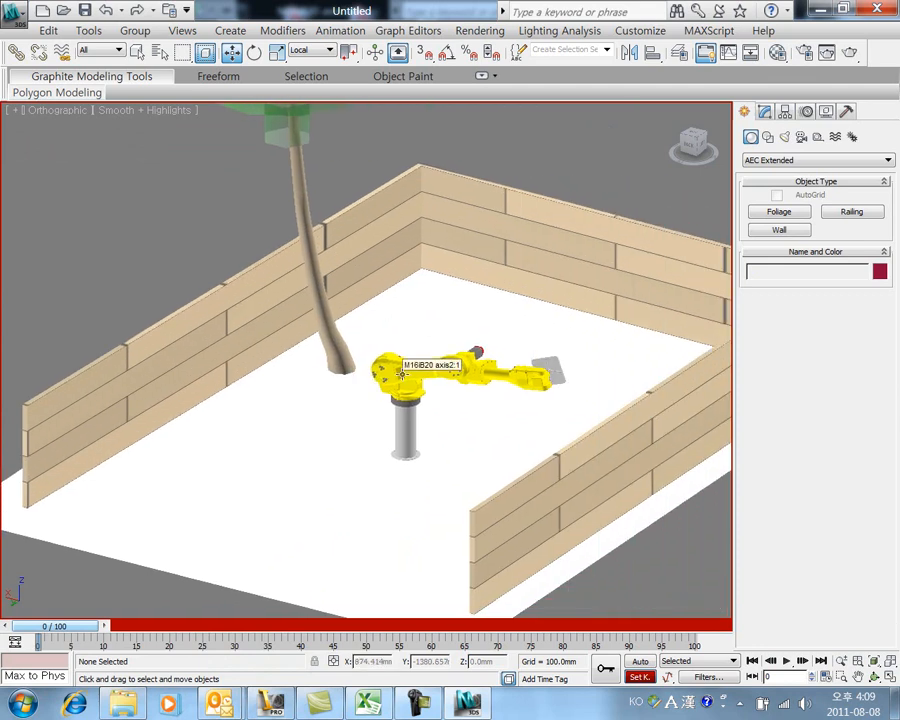
{"action": "scroll", "coordinate": [452, 327], "scroll_direction": "down", "scroll_amount": 4}
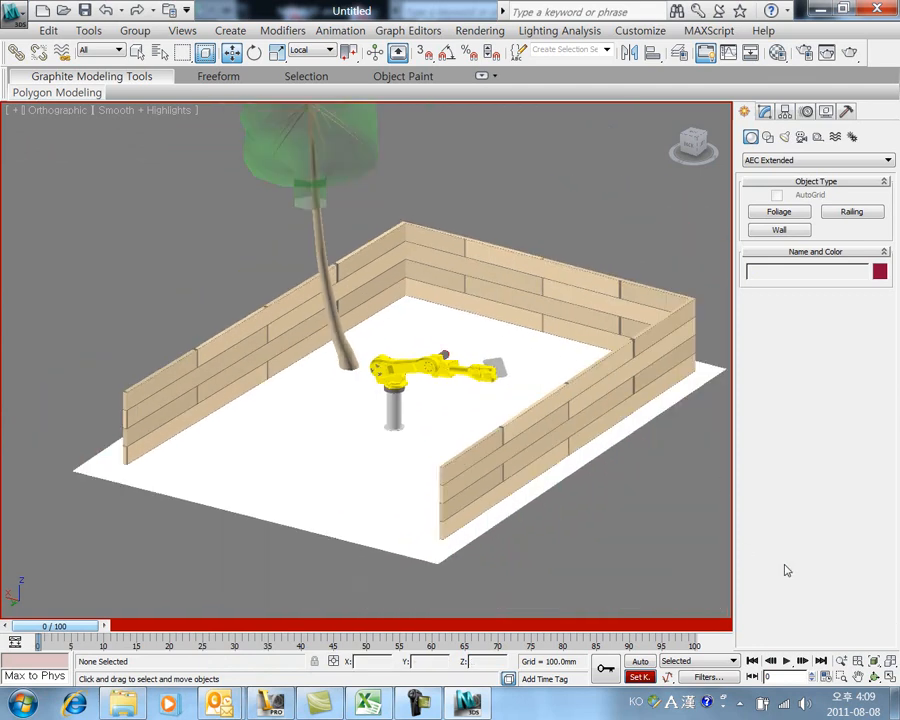
{"action": "left_click", "coordinate": [890, 677]}
{"action": "middle_click_drag", "start_coordinate": [602, 338], "coordinate": [612, 388]}
{"action": "mouse_move", "coordinate": [593, 267]}
{"action": "middle_mouse_down"}
{"action": "mouse_move", "coordinate": [474, 273]}
{"action": "mouse_move", "coordinate": [603, 284]}
{"action": "middle_mouse_up"}
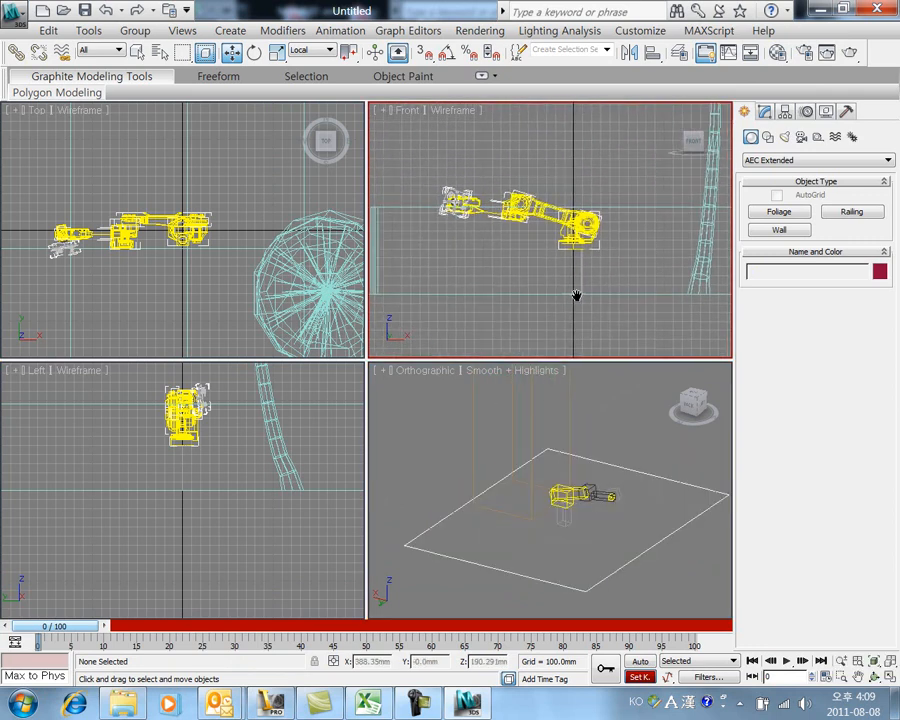
{"action": "middle_click_drag", "start_coordinate": [254, 454], "coordinate": [170, 514]}
{"action": "middle_click_drag", "start_coordinate": [562, 284], "coordinate": [663, 301]}
{"action": "left_click", "coordinate": [623, 400]}
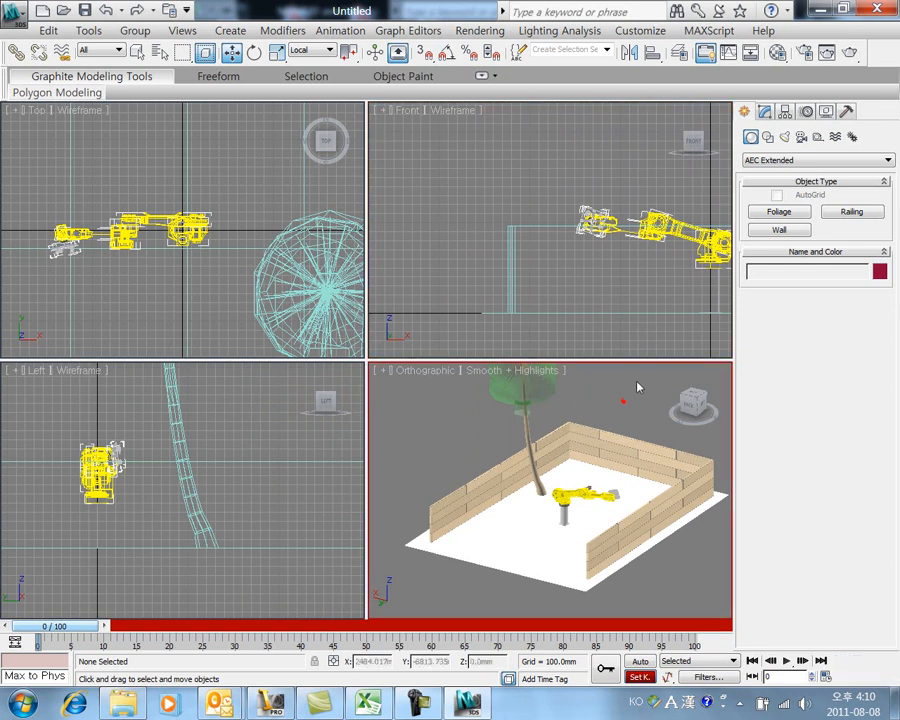
Create a target camera in the Front view from beyond the wall towards the robot, and show its view in the orthographic viewport
{"action": "left_click", "coordinate": [801, 137]}
{"action": "left_click", "coordinate": [775, 215]}
{"action": "left_click_drag", "start_coordinate": [382, 191], "coordinate": [709, 240]}
{"action": "right_click", "coordinate": [431, 444]}
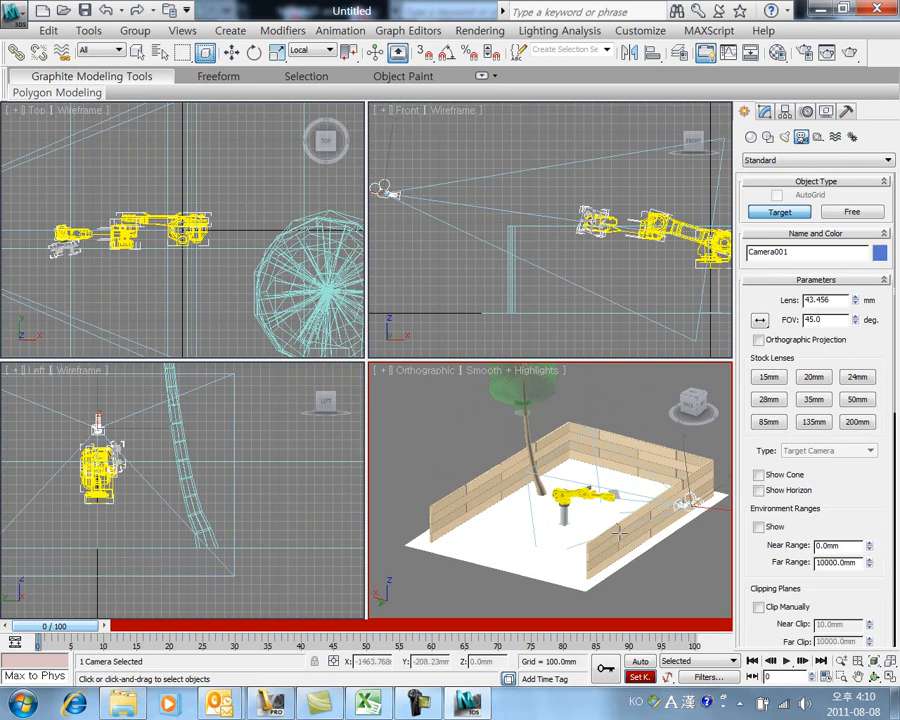
{"action": "key", "text": "c"}
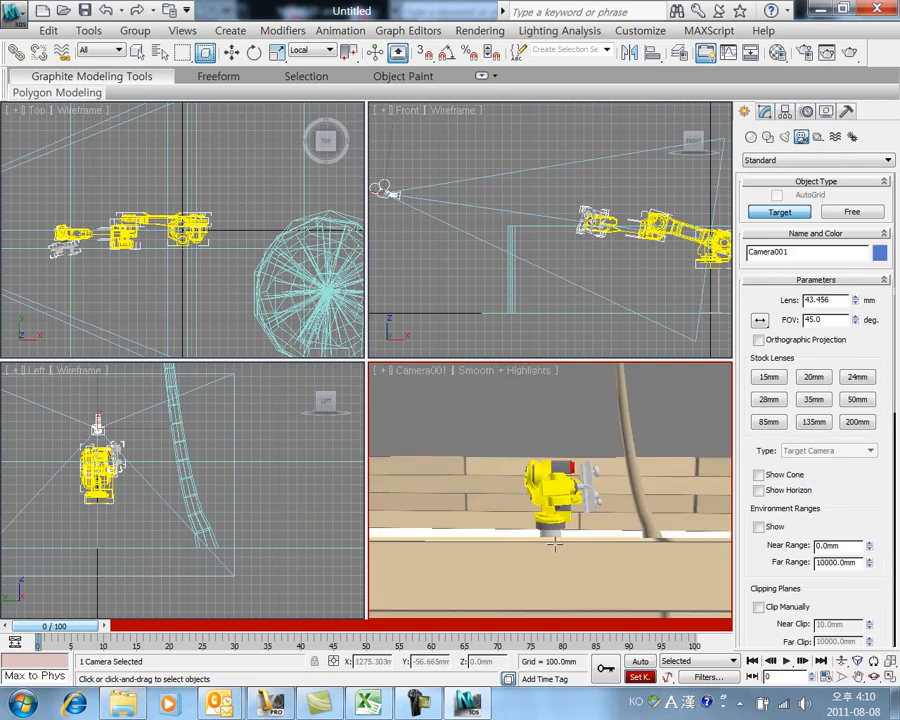
Raise the camera in the Front view so it looks down over the wall at the robot
{"action": "middle_click_drag", "start_coordinate": [418, 310], "coordinate": [486, 323]}
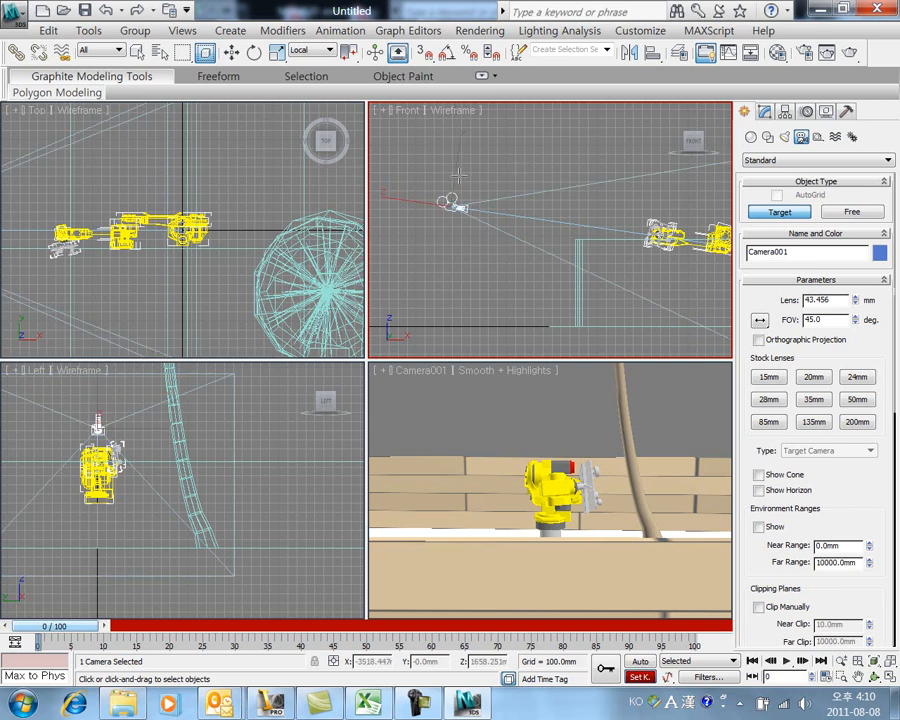
{"action": "key", "text": "w"}
{"action": "left_click_drag", "start_coordinate": [455, 166], "coordinate": [465, 103]}
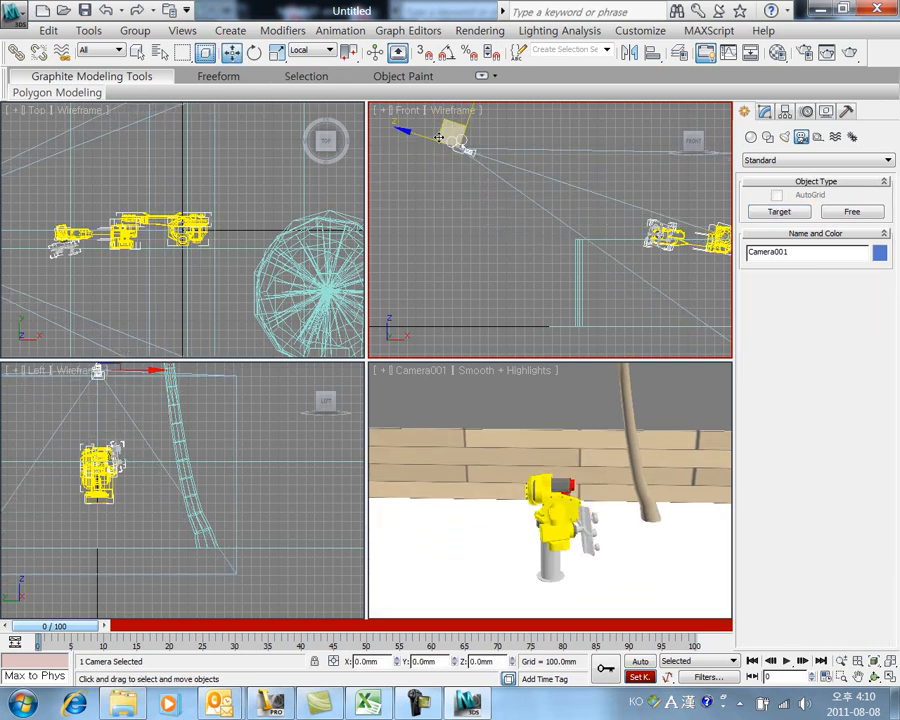
Move the camera slightly closer to the robot in the Front view and sideways in the Left view for an angled shot
{"action": "mouse_move", "coordinate": [421, 130]}
{"action": "left_mouse_down"}
{"action": "mouse_move", "coordinate": [468, 142]}
{"action": "mouse_move", "coordinate": [446, 138]}
{"action": "mouse_move", "coordinate": [482, 137]}
{"action": "mouse_move", "coordinate": [488, 126]}
{"action": "left_mouse_up"}
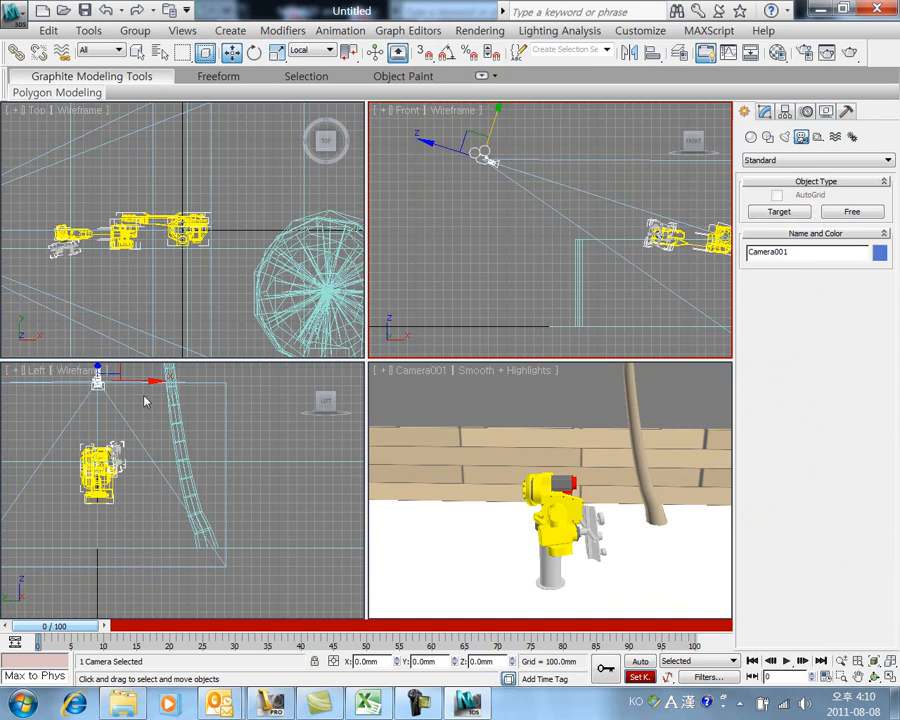
{"action": "left_click_drag", "start_coordinate": [149, 381], "coordinate": [290, 379]}
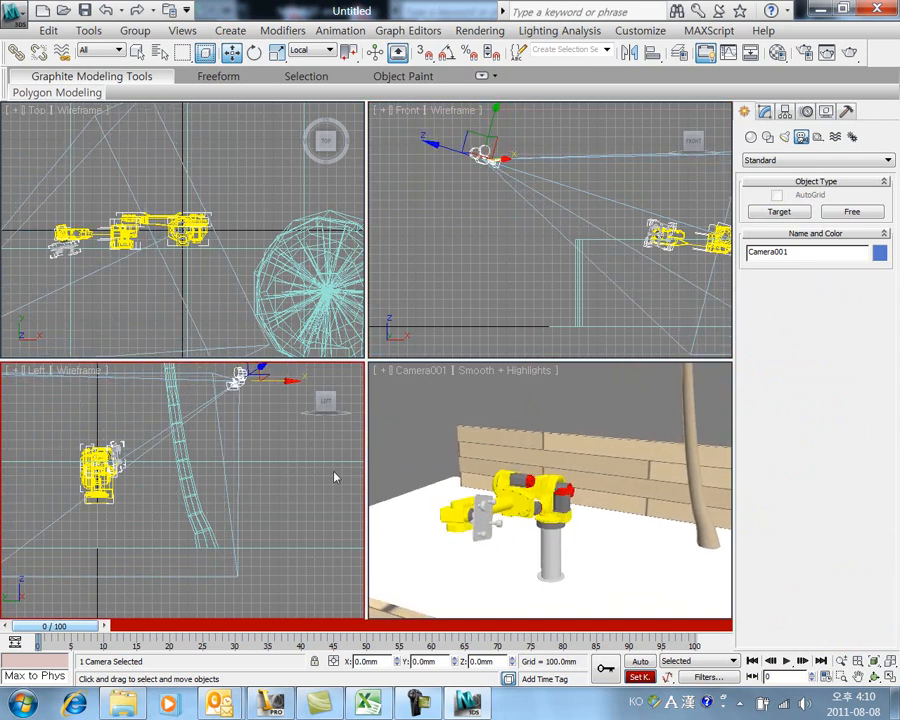
{"action": "left_click", "coordinate": [460, 261]}
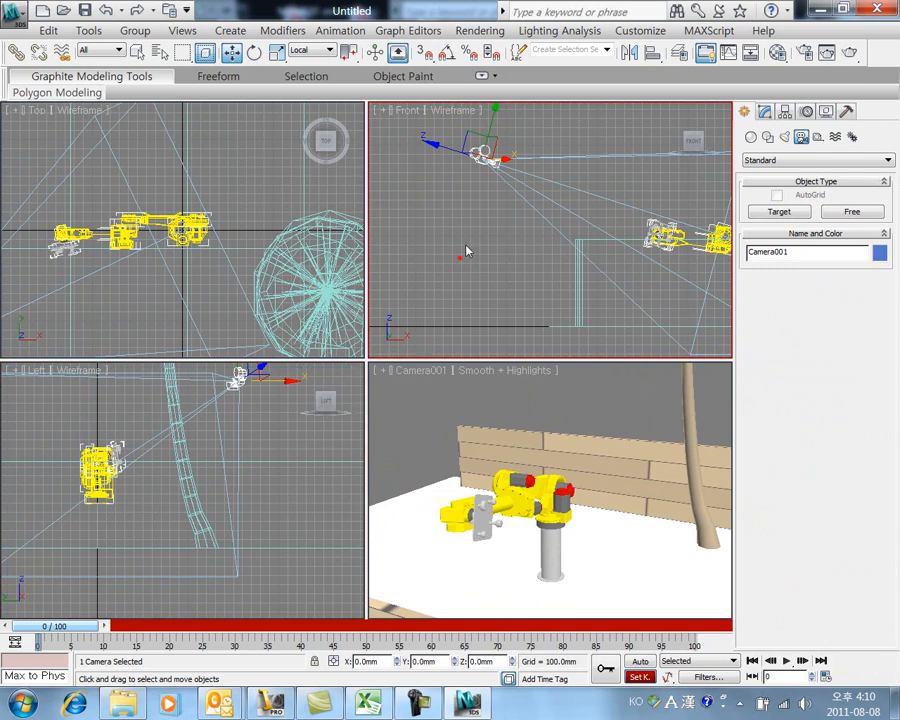
{"action": "left_click", "coordinate": [480, 159]}
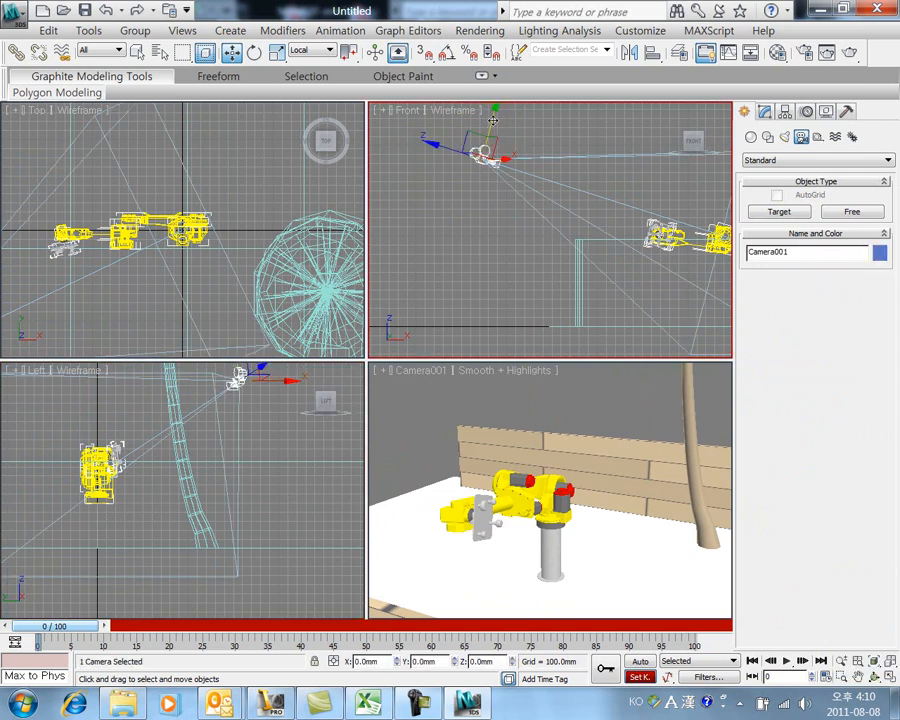
{"action": "mouse_move", "coordinate": [493, 120]}
{"action": "left_mouse_down"}
{"action": "mouse_move", "coordinate": [481, 131]}
{"action": "mouse_move", "coordinate": [490, 118]}
{"action": "mouse_move", "coordinate": [488, 150]}
{"action": "mouse_move", "coordinate": [485, 128]}
{"action": "left_mouse_up"}
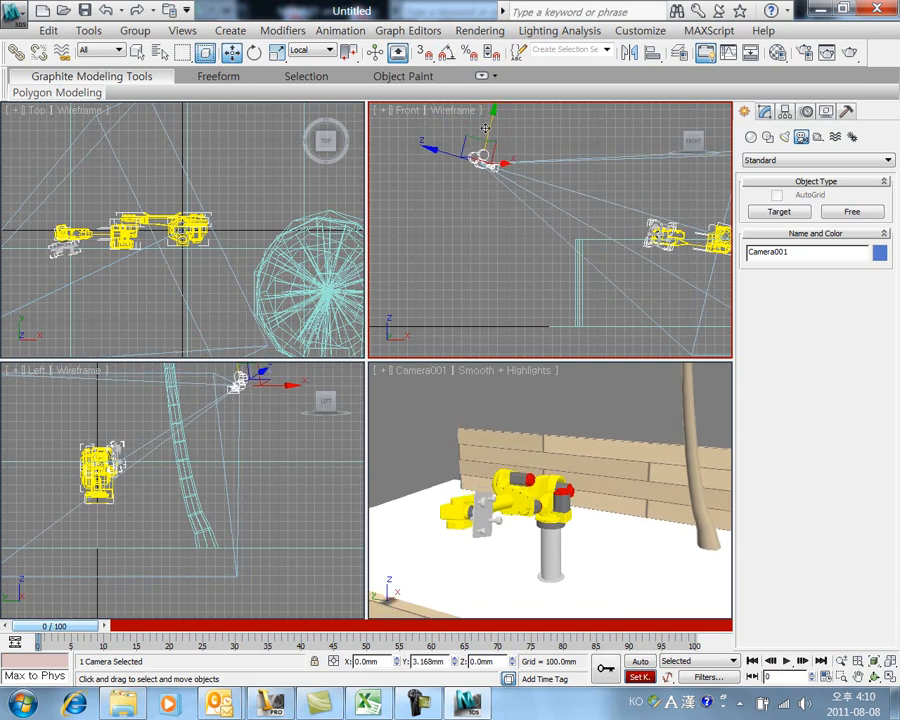
Switch the reference coordinate system to View, raise the camera to about Z 2886 mm, and key it at frame 0
{"action": "left_click", "coordinate": [315, 50]}
{"action": "left_click", "coordinate": [308, 64]}
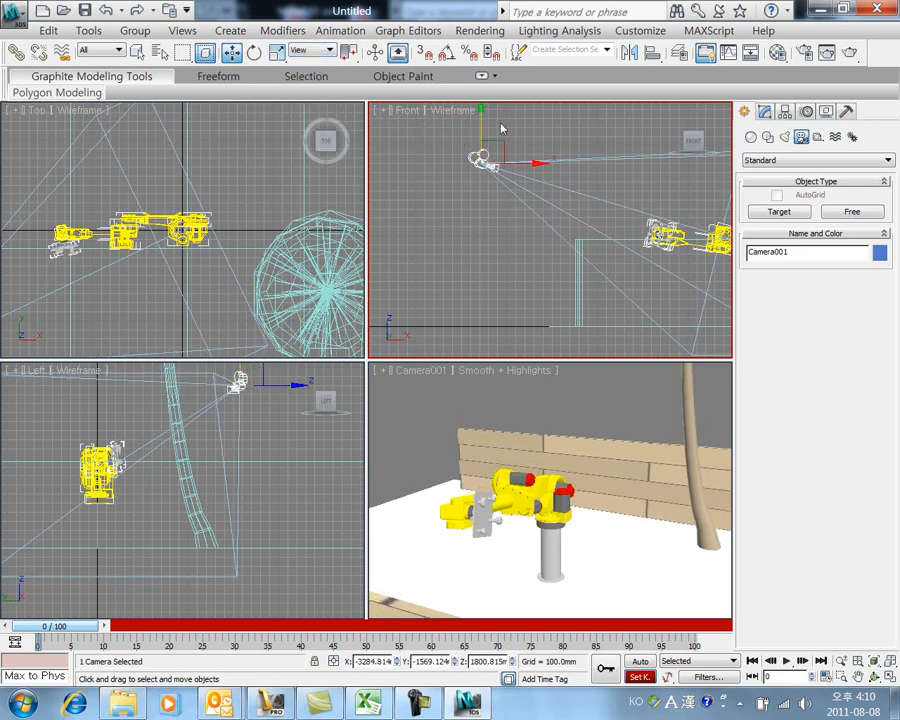
{"action": "mouse_move", "coordinate": [481, 124]}
{"action": "left_mouse_down"}
{"action": "mouse_move", "coordinate": [484, 32]}
{"action": "mouse_move", "coordinate": [478, 135]}
{"action": "left_mouse_up"}
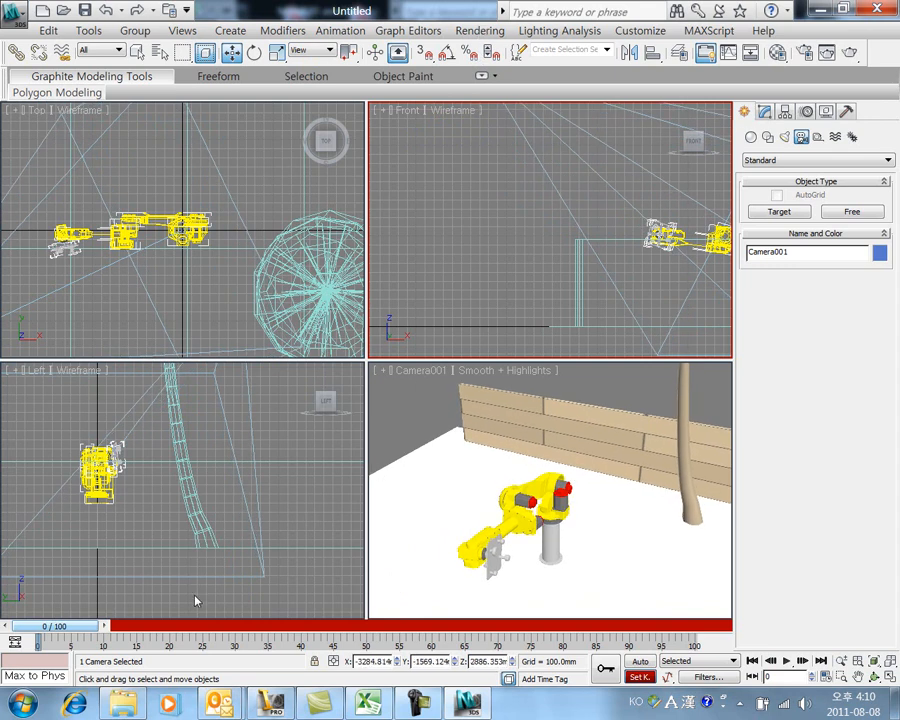
{"action": "left_click", "coordinate": [609, 677]}
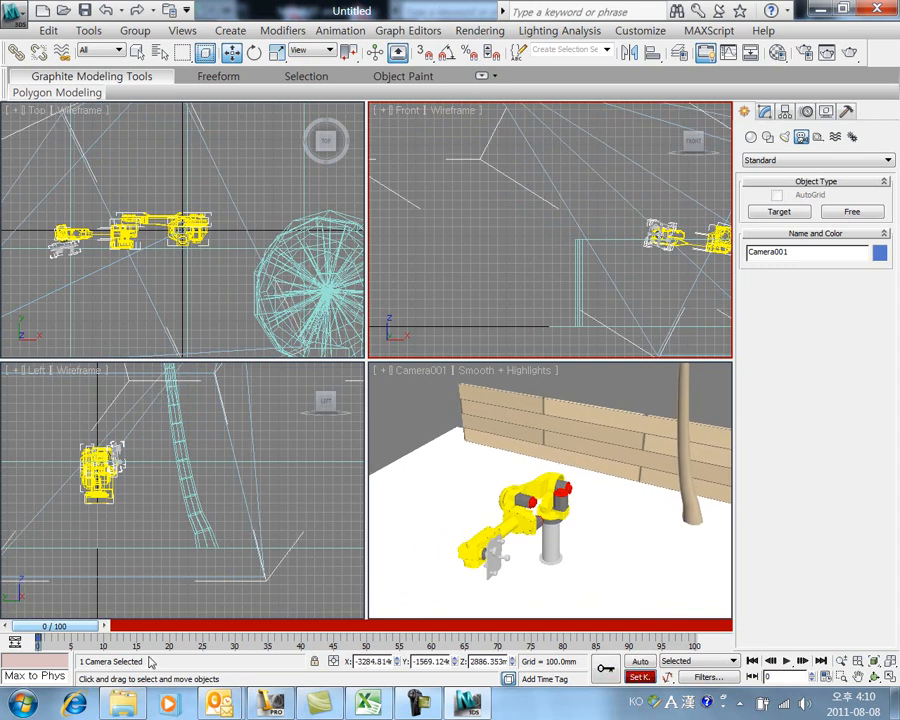
At frame 100, move the camera to the robot's opposite side and lower it, to about X -3322, Y 2982, Z 1642 mm
{"action": "left_click_drag", "start_coordinate": [73, 628], "coordinate": [715, 645]}
{"action": "key", "text": "w"}
{"action": "scroll", "coordinate": [261, 452], "scroll_direction": "down", "scroll_amount": 6}
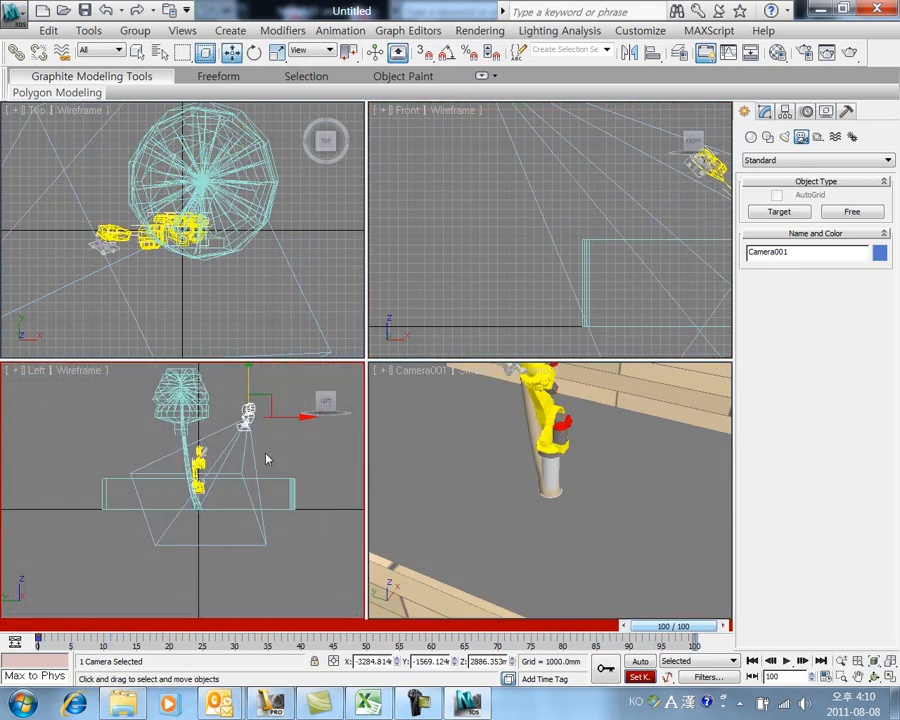
{"action": "left_click_drag", "start_coordinate": [292, 417], "coordinate": [98, 420]}
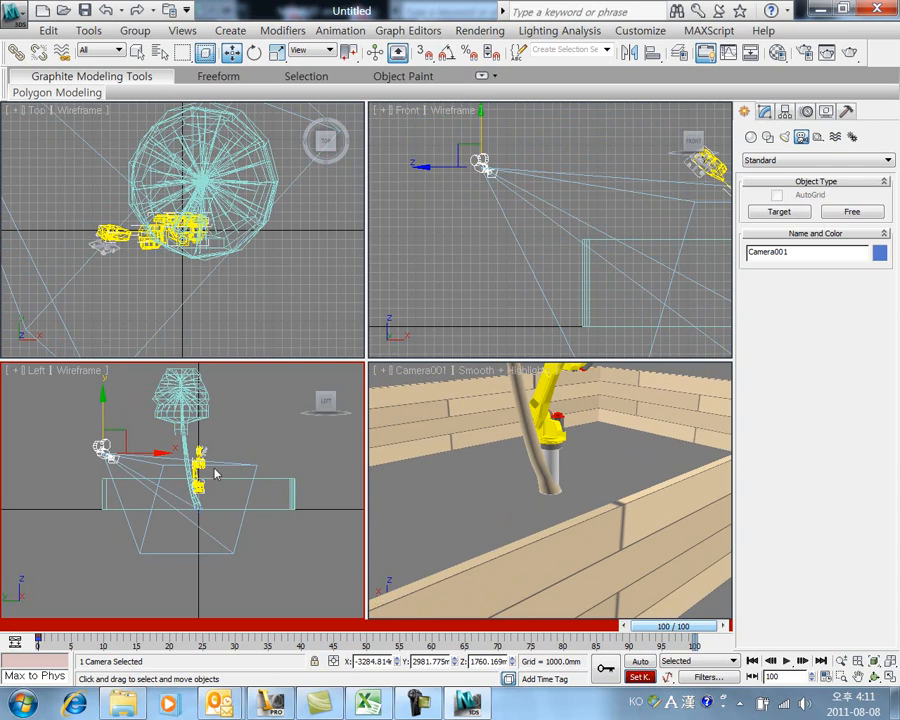
{"action": "mouse_move", "coordinate": [478, 137]}
{"action": "left_mouse_down"}
{"action": "mouse_move", "coordinate": [478, 160]}
{"action": "mouse_move", "coordinate": [478, 137]}
{"action": "left_mouse_up"}
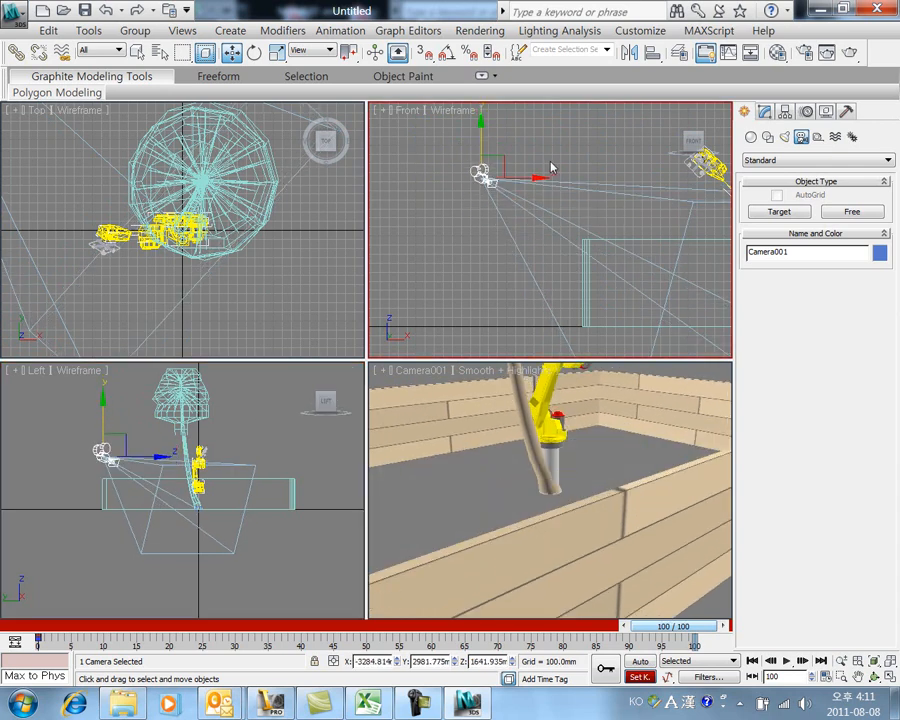
{"action": "mouse_move", "coordinate": [533, 176]}
{"action": "left_mouse_down"}
{"action": "mouse_move", "coordinate": [520, 178]}
{"action": "mouse_move", "coordinate": [533, 188]}
{"action": "left_mouse_up"}
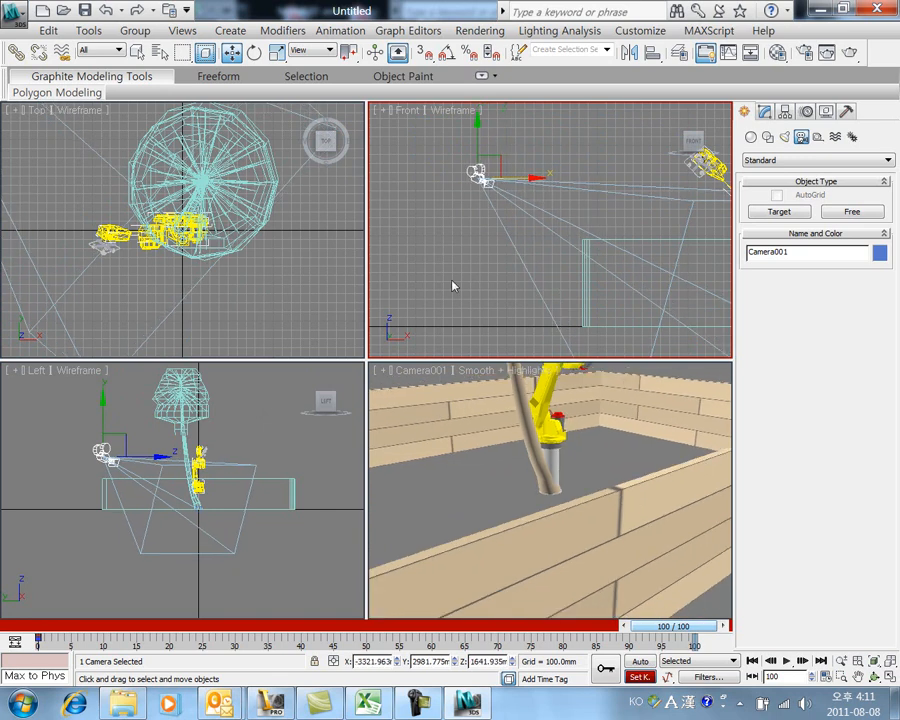
Pull the camera back beyond the wall in the Top view, to about X -5675, Y 3461 mm, and key it at frame 100
{"action": "scroll", "coordinate": [289, 316], "scroll_direction": "down", "scroll_amount": 3}
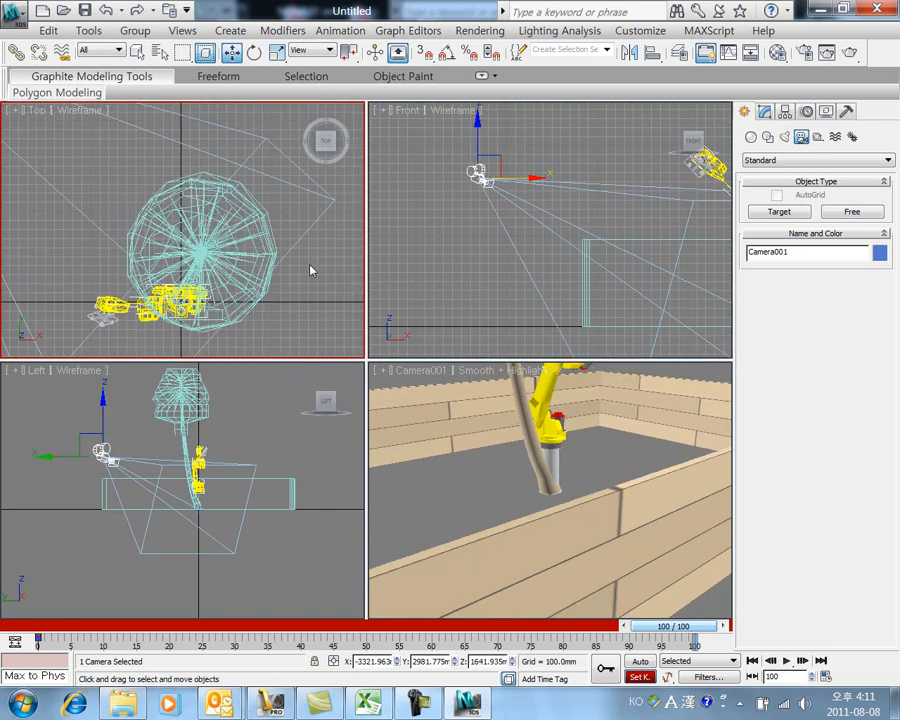
{"action": "left_click_drag", "start_coordinate": [65, 130], "coordinate": [40, 167]}
{"action": "middle_click_drag", "start_coordinate": [63, 238], "coordinate": [218, 290]}
{"action": "left_click_drag", "start_coordinate": [168, 139], "coordinate": [168, 117]}
{"action": "left_click_drag", "start_coordinate": [227, 160], "coordinate": [158, 172]}
{"action": "mouse_move", "coordinate": [256, 234]}
{"action": "middle_mouse_down"}
{"action": "mouse_move", "coordinate": [255, 289]}
{"action": "mouse_move", "coordinate": [250, 213]}
{"action": "middle_mouse_up"}
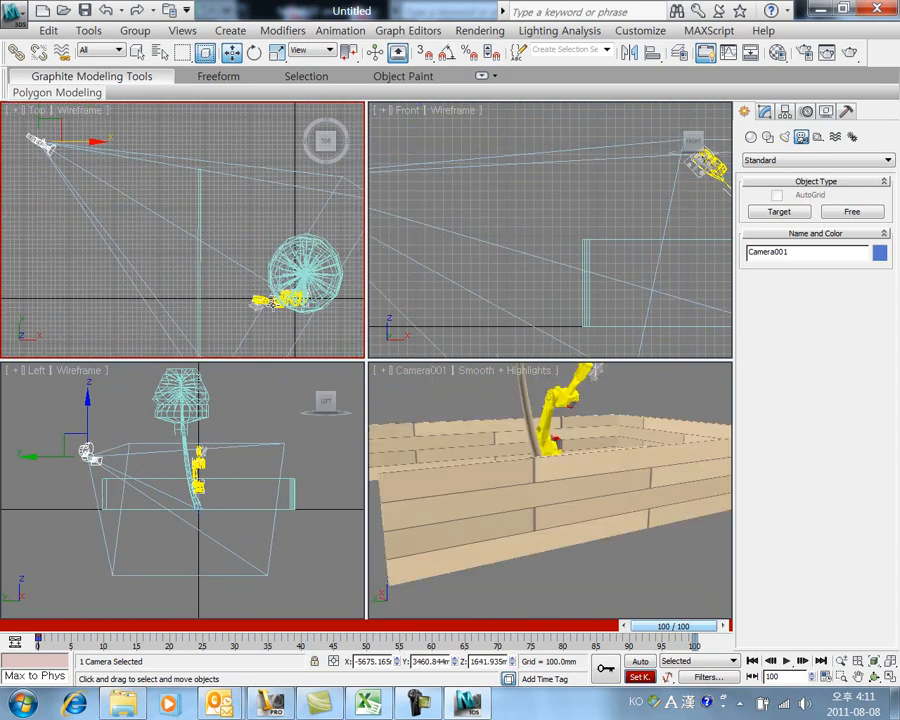
Return to frame 0 and try to pick and move the camera target at the robot's base in the Top view
{"action": "left_click_drag", "start_coordinate": [640, 626], "coordinate": [4, 608]}
{"action": "key", "text": "w"}
{"action": "middle_click_drag", "start_coordinate": [287, 335], "coordinate": [250, 304]}
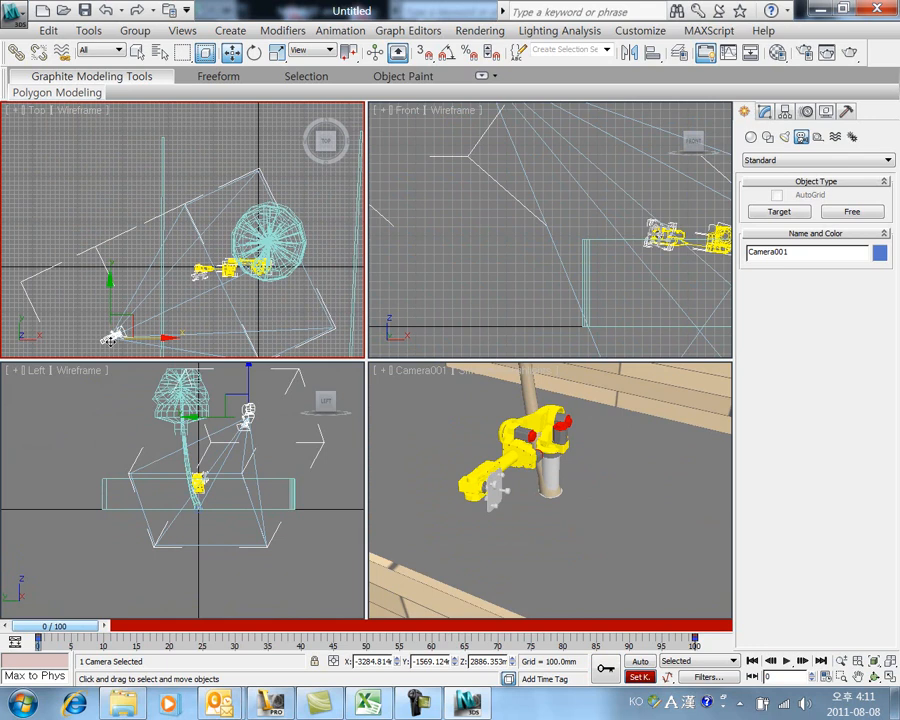
{"action": "left_click", "coordinate": [266, 262]}
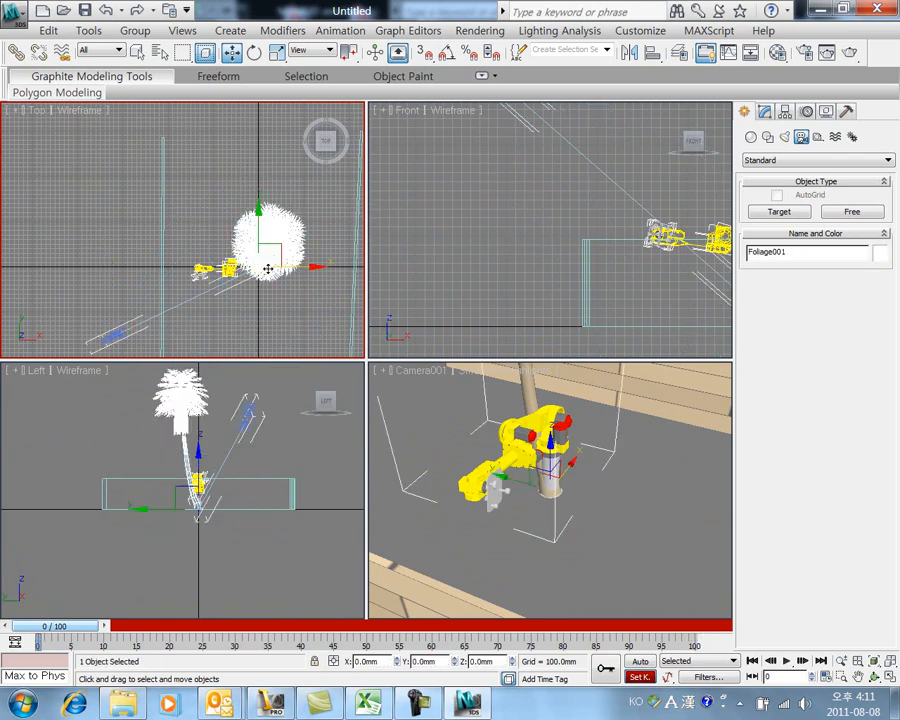
{"action": "left_click", "coordinate": [611, 671]}
{"action": "left_click_drag", "start_coordinate": [55, 626], "coordinate": [100, 626]}
{"action": "left_click_drag", "start_coordinate": [259, 213], "coordinate": [283, 275]}
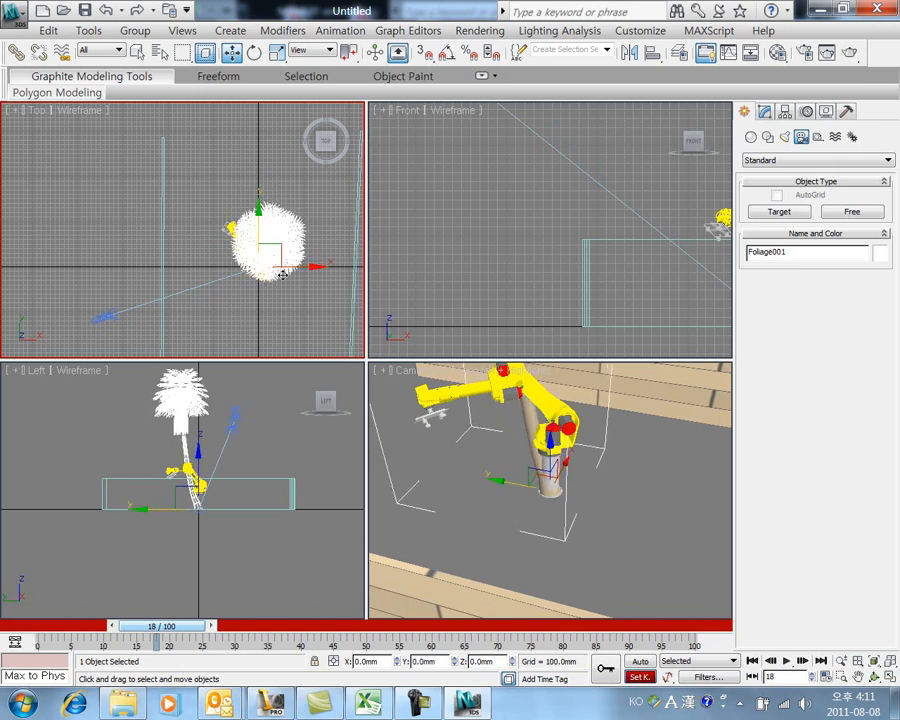
{"action": "key", "text": "ctrl+z"}
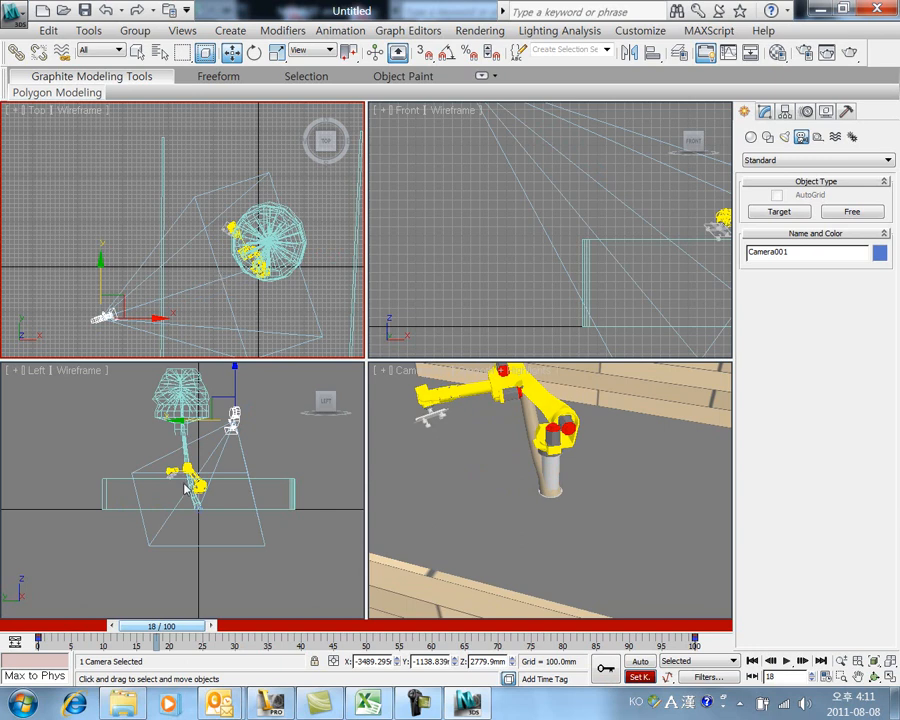
{"action": "scroll", "coordinate": [183, 485], "scroll_direction": "up", "scroll_amount": 4}
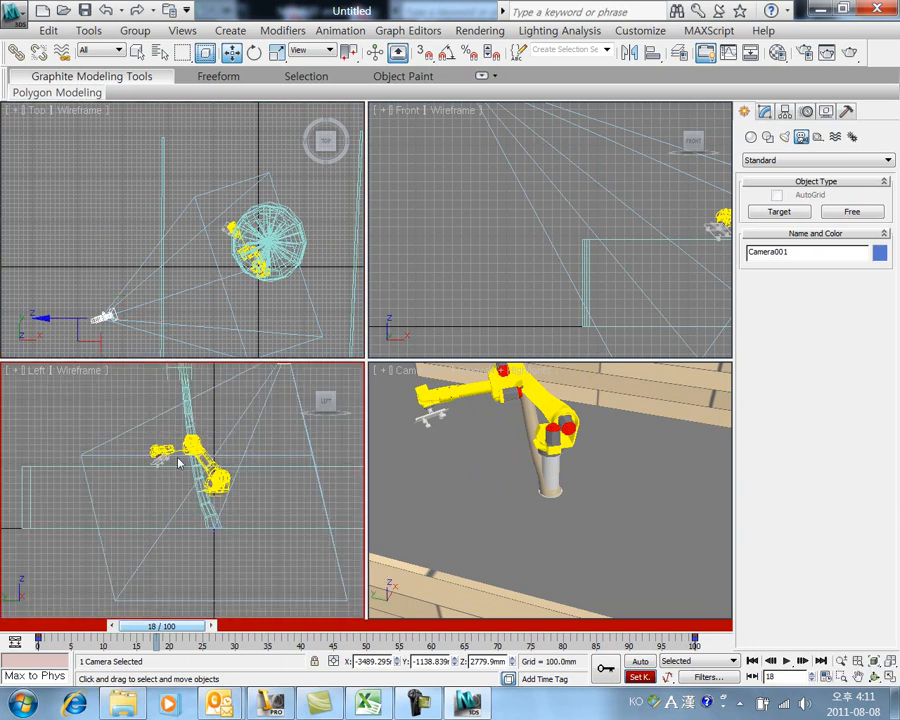
{"action": "scroll", "coordinate": [197, 455], "scroll_direction": "up", "scroll_amount": 2}
{"action": "scroll", "coordinate": [214, 497], "scroll_direction": "up", "scroll_amount": 2}
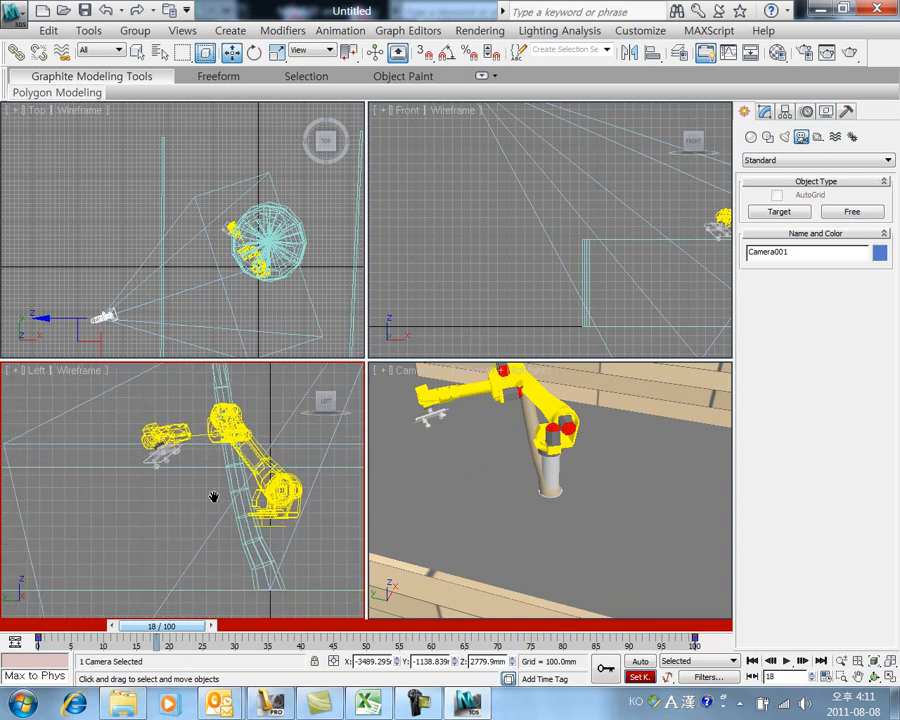
{"action": "scroll", "coordinate": [523, 497], "scroll_direction": "up", "scroll_amount": 2}
{"action": "right_click", "coordinate": [503, 487]}
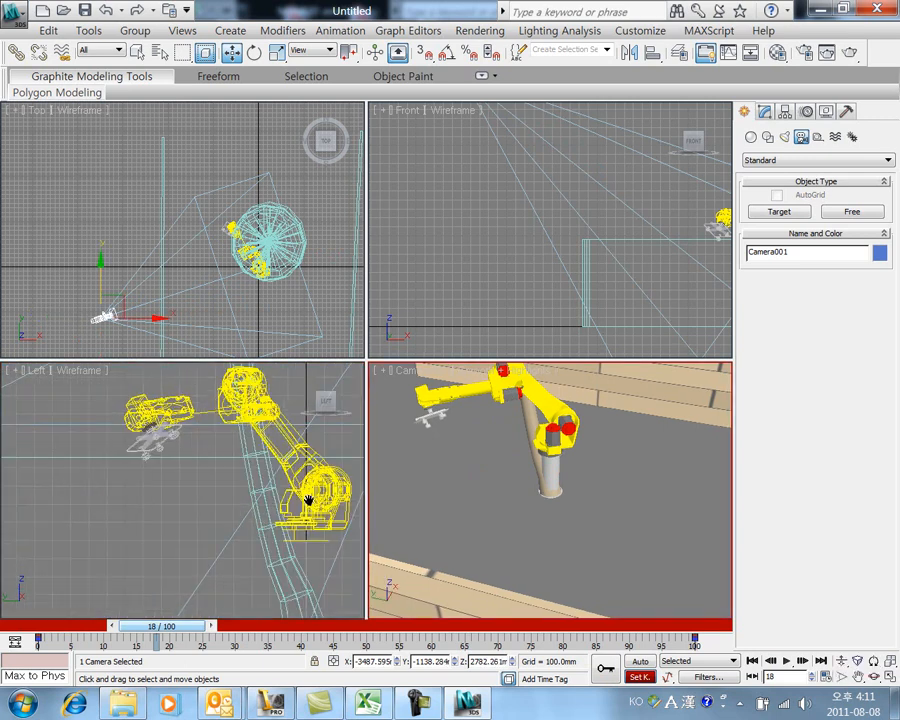
{"action": "right_click", "coordinate": [240, 430]}
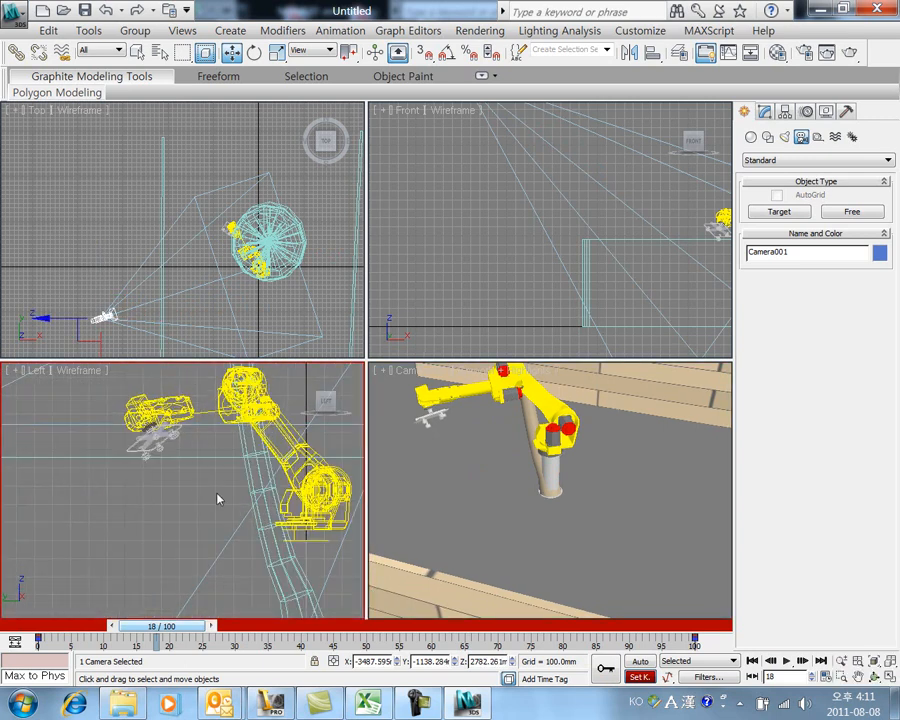
{"action": "scroll", "coordinate": [203, 508], "scroll_direction": "down", "scroll_amount": 4}
{"action": "middle_click_drag", "start_coordinate": [315, 507], "coordinate": [240, 507]}
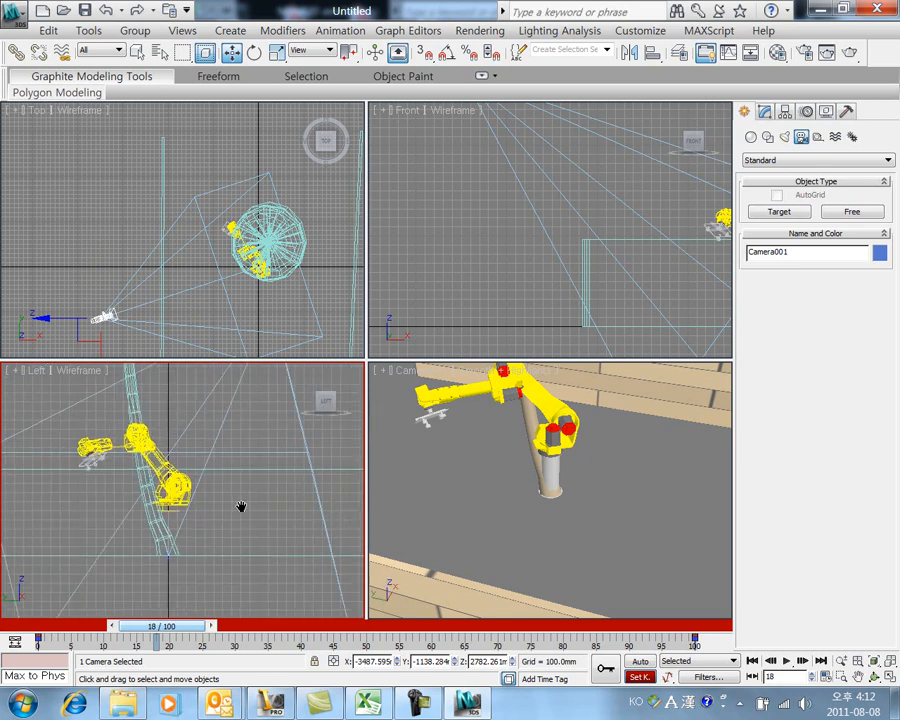
{"action": "scroll", "coordinate": [207, 555], "scroll_direction": "down", "scroll_amount": 2}
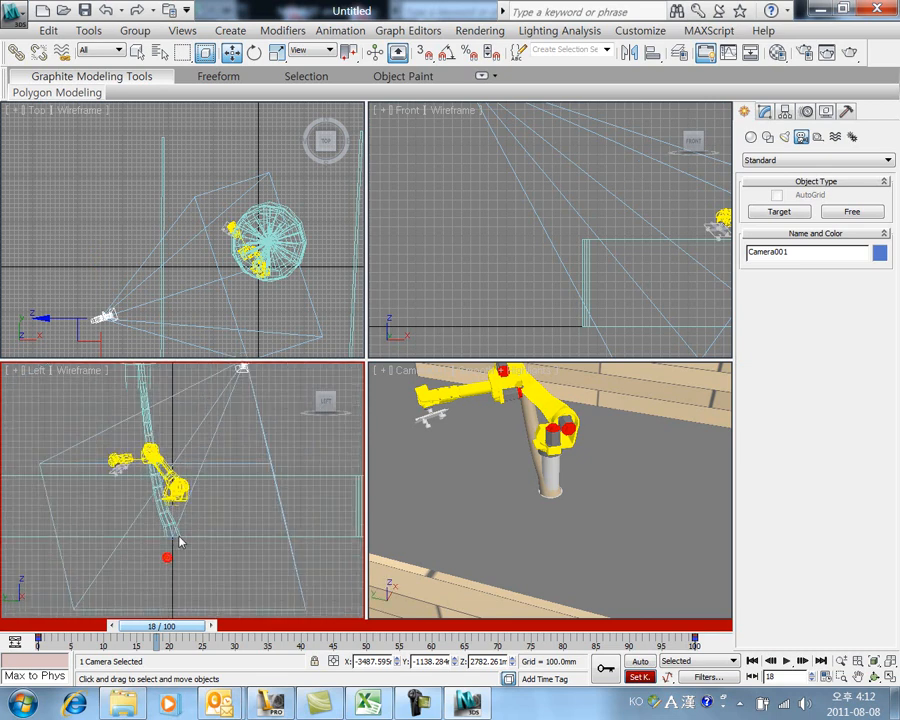
{"action": "scroll", "coordinate": [172, 545], "scroll_direction": "down", "scroll_amount": 2}
{"action": "middle_click_drag", "start_coordinate": [172, 545], "coordinate": [172, 520]}
{"action": "left_click", "coordinate": [174, 503]}
{"action": "left_click", "coordinate": [172, 503]}
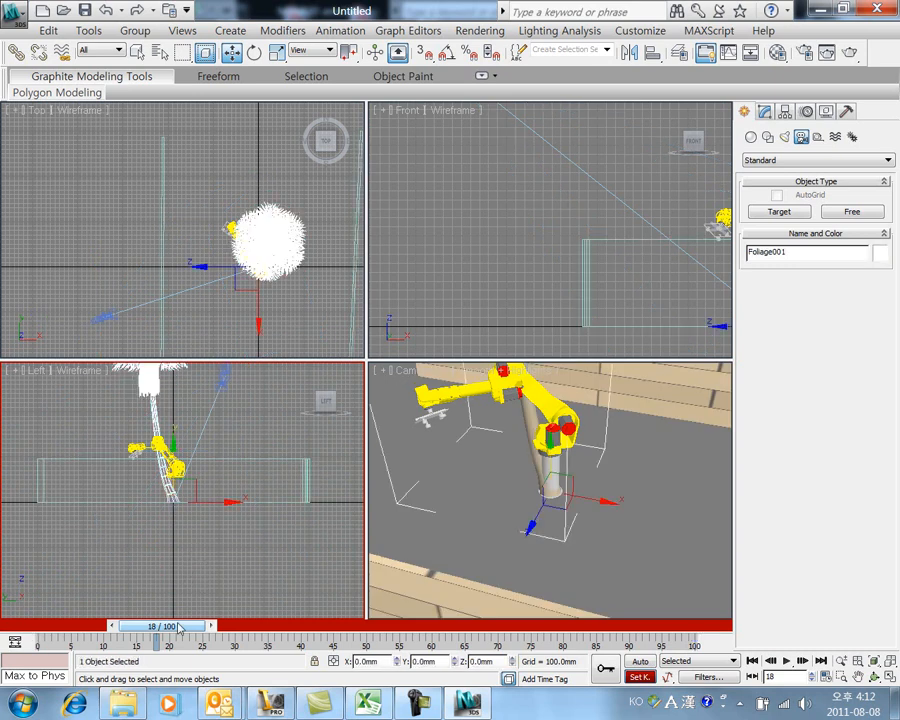
{"action": "left_click_drag", "start_coordinate": [179, 627], "coordinate": [65, 627]}
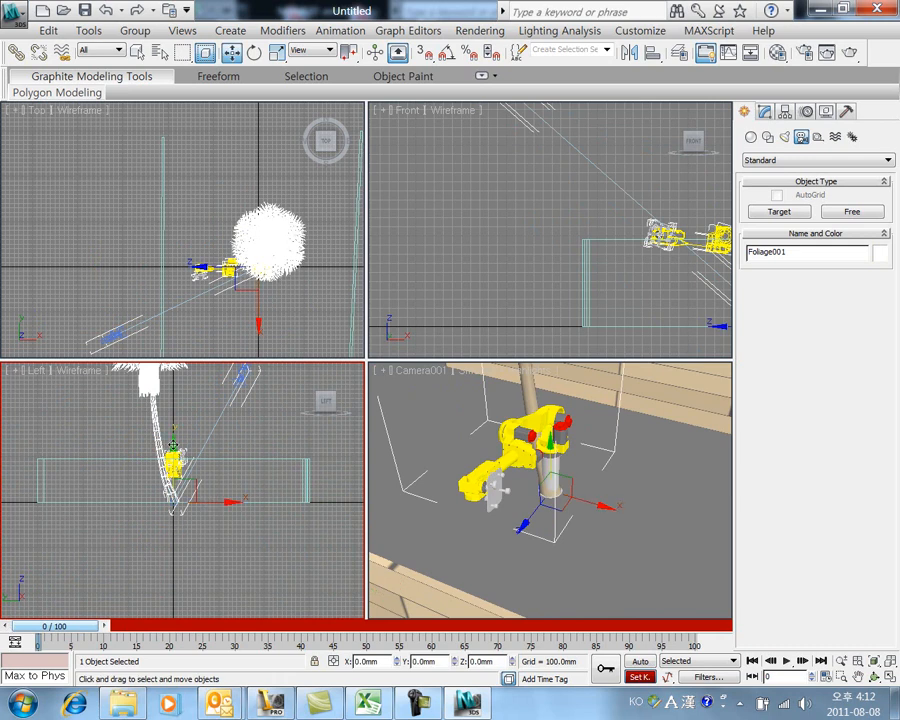
{"action": "left_click_drag", "start_coordinate": [172, 432], "coordinate": [212, 476]}
{"action": "key", "text": "ctrl+z"}
Select the camera together with its target, raise both in the Left view at frame 18, and key them there
{"action": "left_click", "coordinate": [207, 444]}
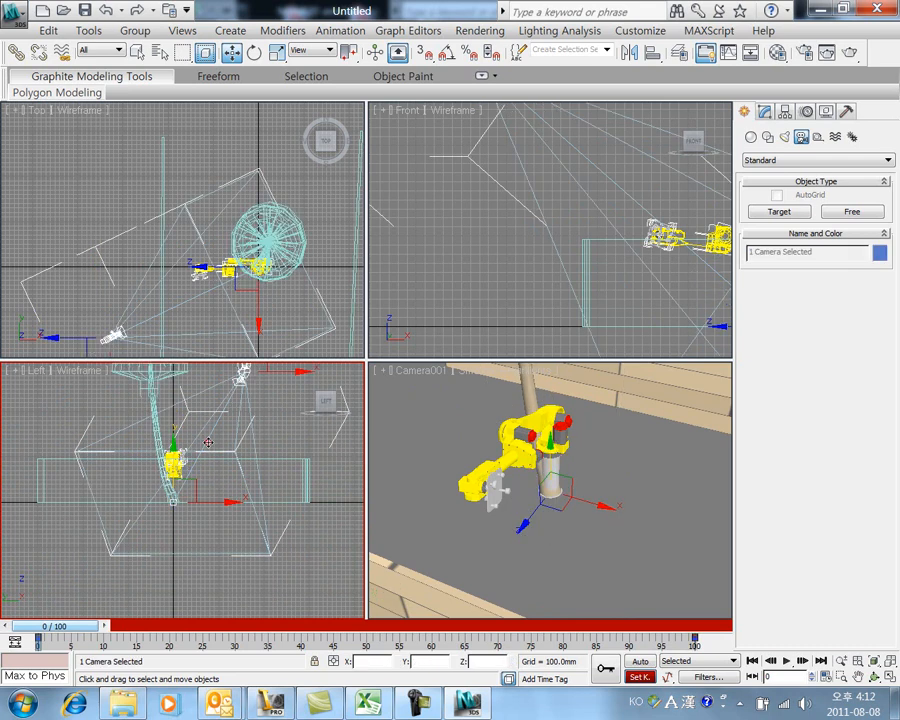
{"action": "left_click", "coordinate": [172, 503]}
{"action": "left_click", "coordinate": [235, 392]}
{"action": "left_click_drag", "start_coordinate": [89, 634], "coordinate": [199, 632]}
{"action": "key", "text": "w"}
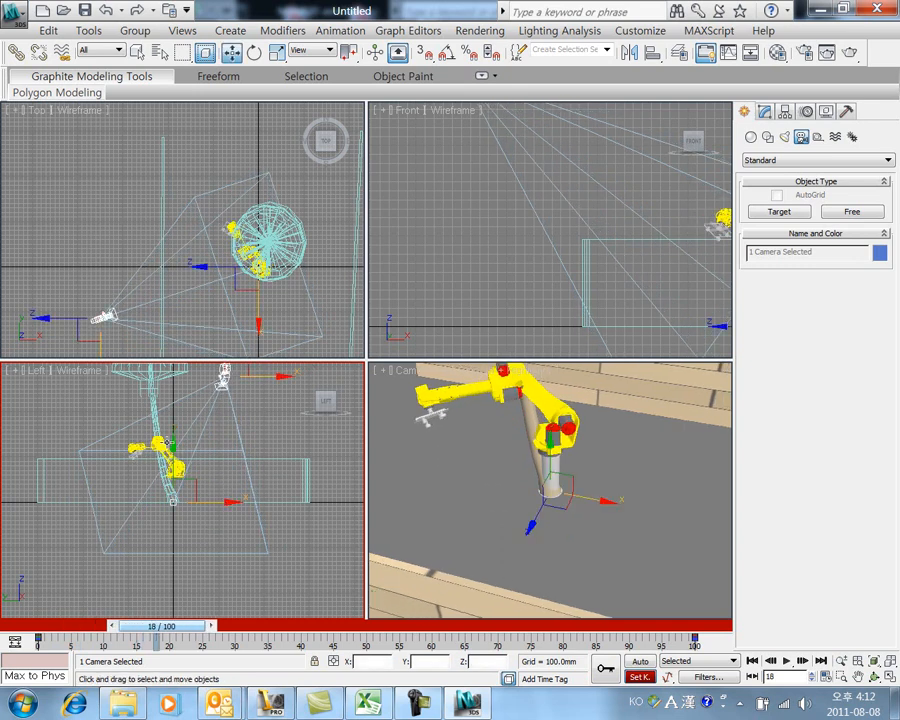
{"action": "left_click_drag", "start_coordinate": [226, 499], "coordinate": [171, 409]}
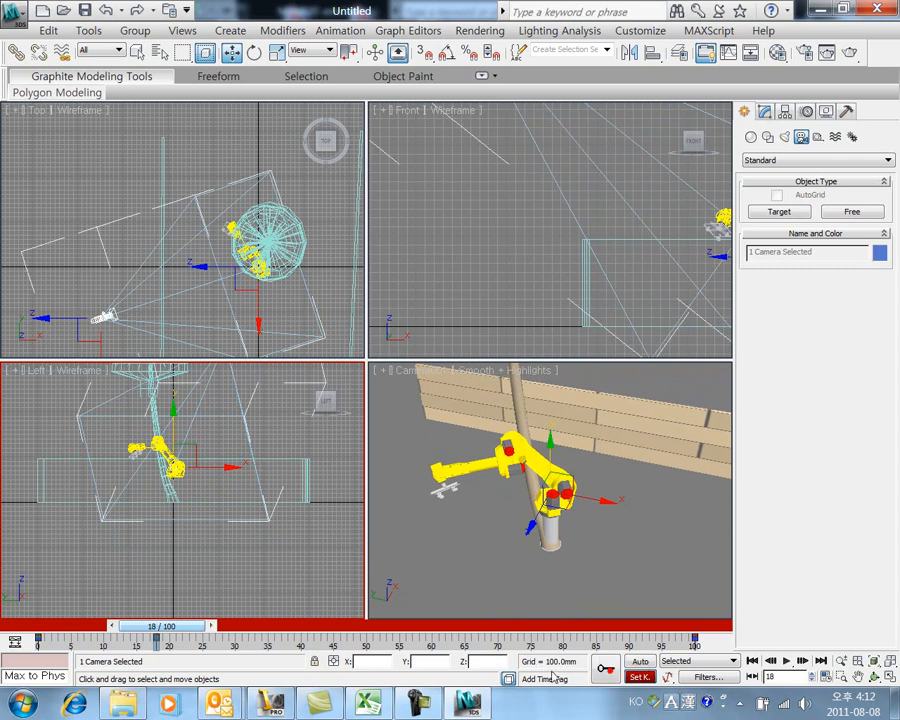
At frame 71, move the camera and its target up and slightly sideways in the Left view, and key them
{"action": "left_click_drag", "start_coordinate": [202, 627], "coordinate": [493, 628]}
{"action": "key", "text": "w"}
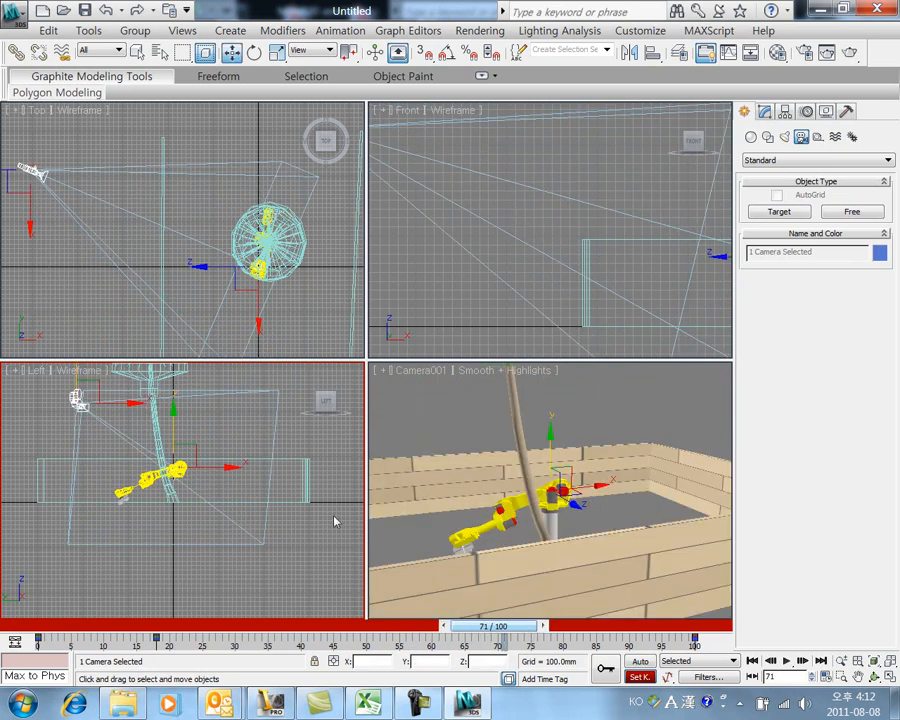
{"action": "left_click", "coordinate": [603, 487]}
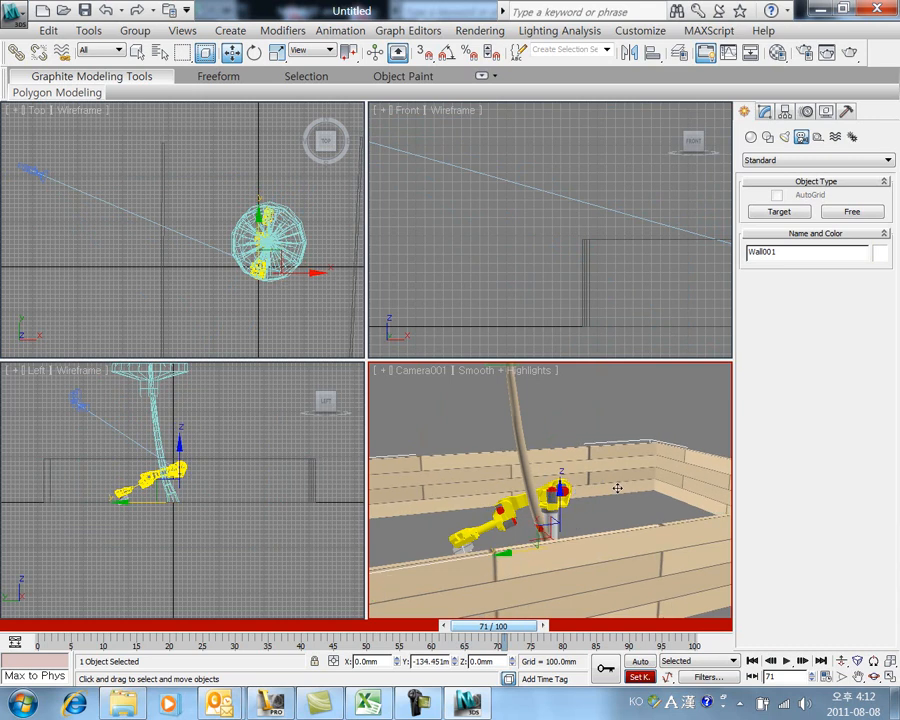
{"action": "left_click", "coordinate": [121, 432]}
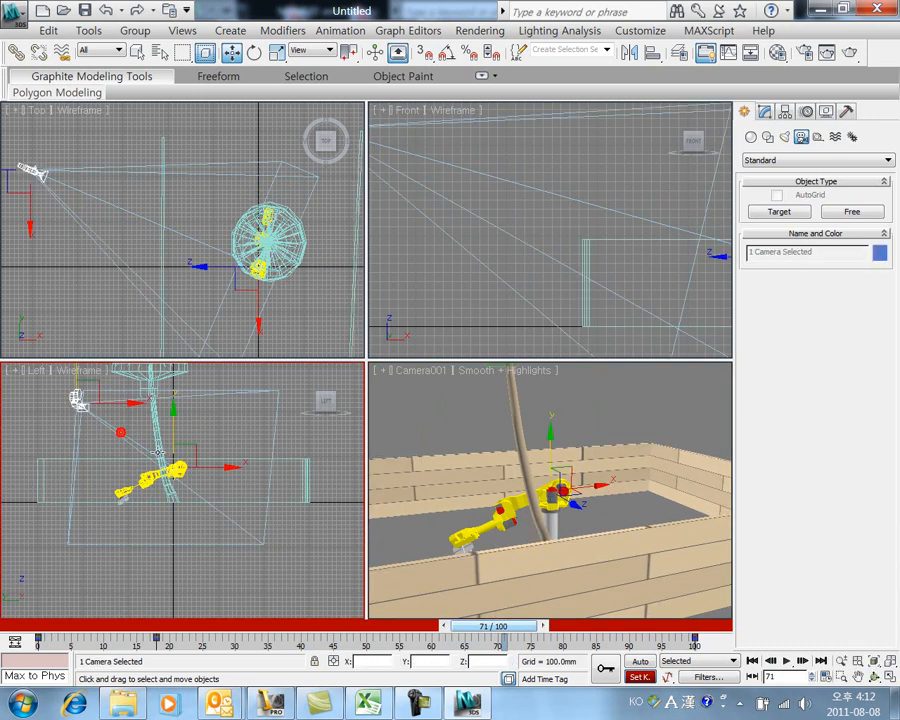
{"action": "left_click_drag", "start_coordinate": [229, 466], "coordinate": [161, 392]}
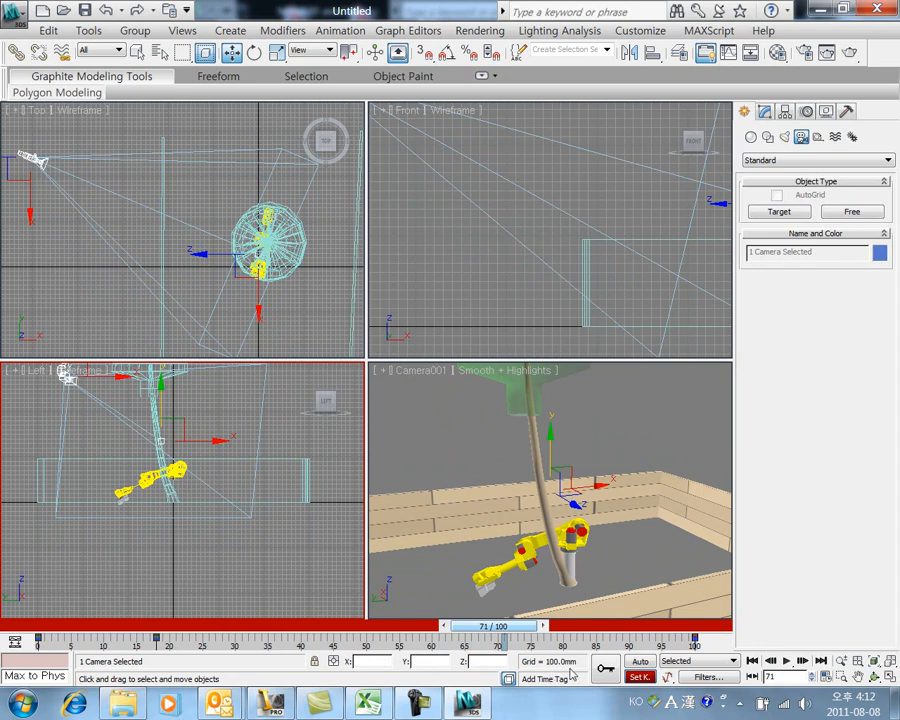
Play the animation through the camera view to check the camera motion, and return to frame 0
{"action": "left_click_drag", "start_coordinate": [541, 628], "coordinate": [115, 628]}
{"action": "left_click", "coordinate": [787, 660]}
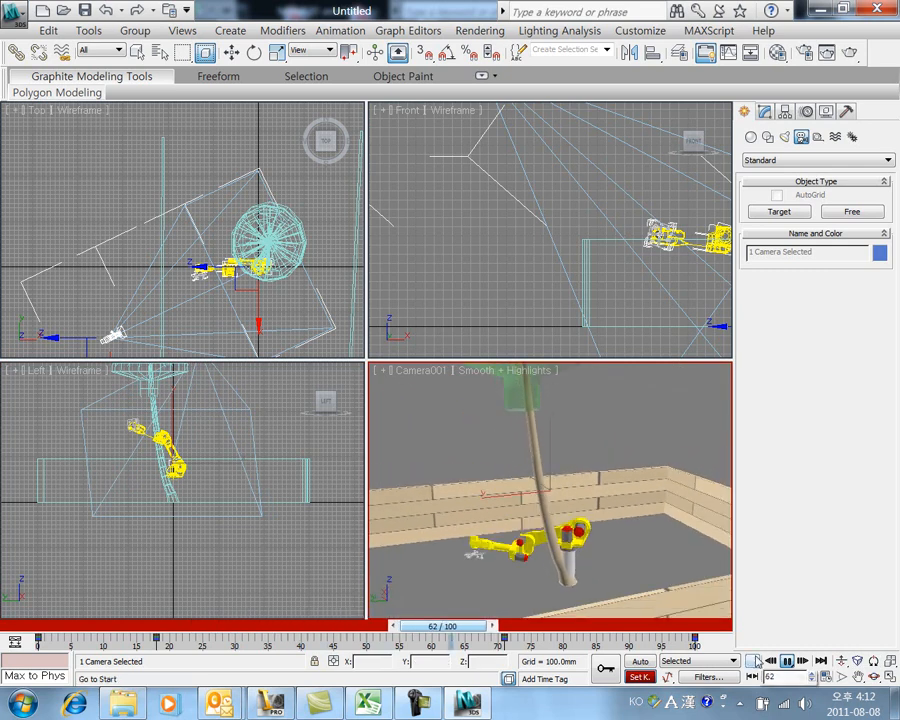
{"action": "left_click", "coordinate": [753, 660]}
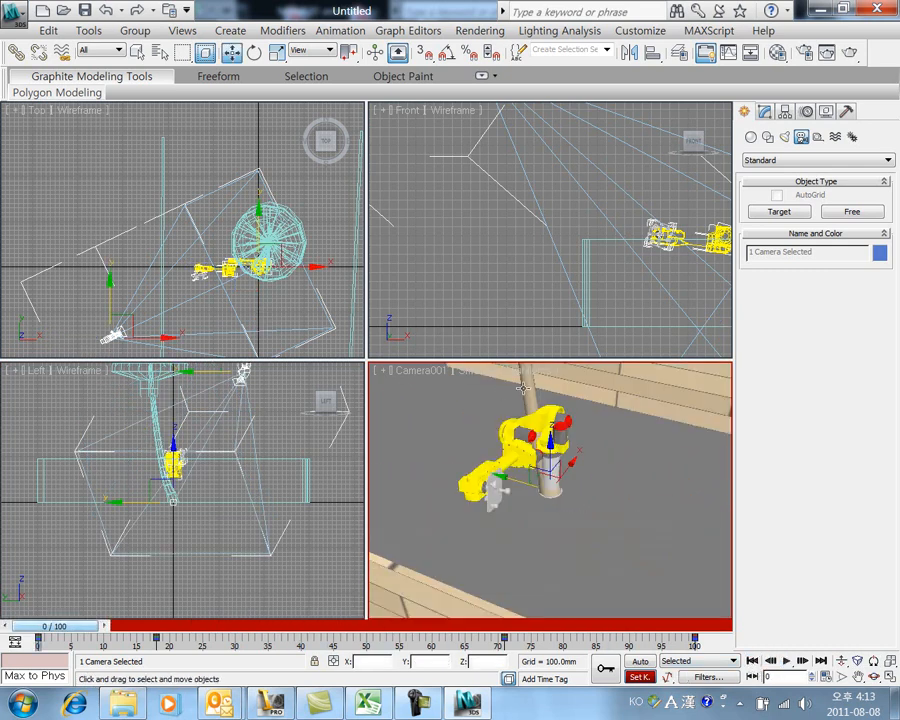
Try to move the foliage tree away from the robot at frame 0, and play the animation to check it
{"action": "left_click", "coordinate": [522, 397]}
{"action": "left_click_drag", "start_coordinate": [470, 449], "coordinate": [463, 424]}
{"action": "left_click", "coordinate": [630, 548]}
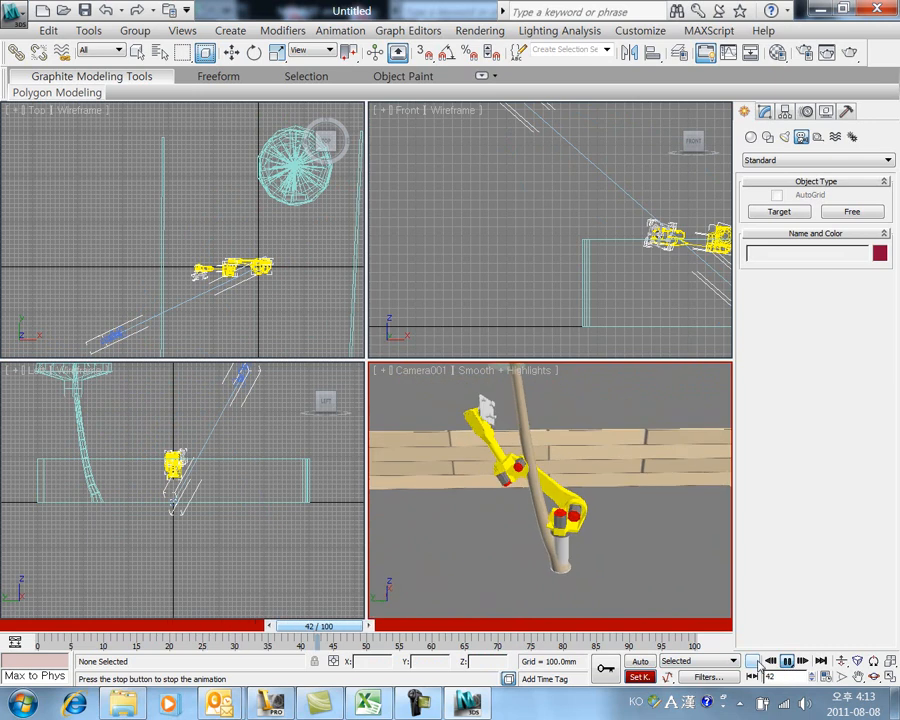
{"action": "left_click", "coordinate": [755, 662]}
Move the foliage tree to about X 761 mm, Y 2216 mm, key it at frame 0, and scrub to frame 100 to check it
{"action": "left_click", "coordinate": [527, 393]}
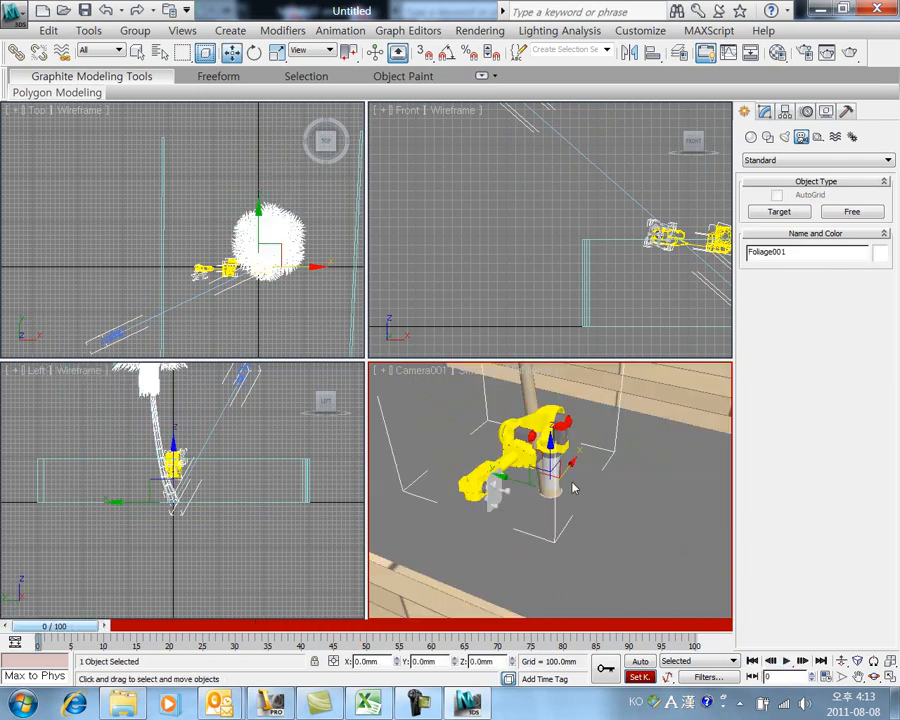
{"action": "mouse_move", "coordinate": [455, 444]}
{"action": "left_mouse_down"}
{"action": "mouse_move", "coordinate": [400, 440]}
{"action": "mouse_move", "coordinate": [483, 395]}
{"action": "mouse_move", "coordinate": [463, 444]}
{"action": "left_mouse_up"}
{"action": "left_click", "coordinate": [605, 670]}
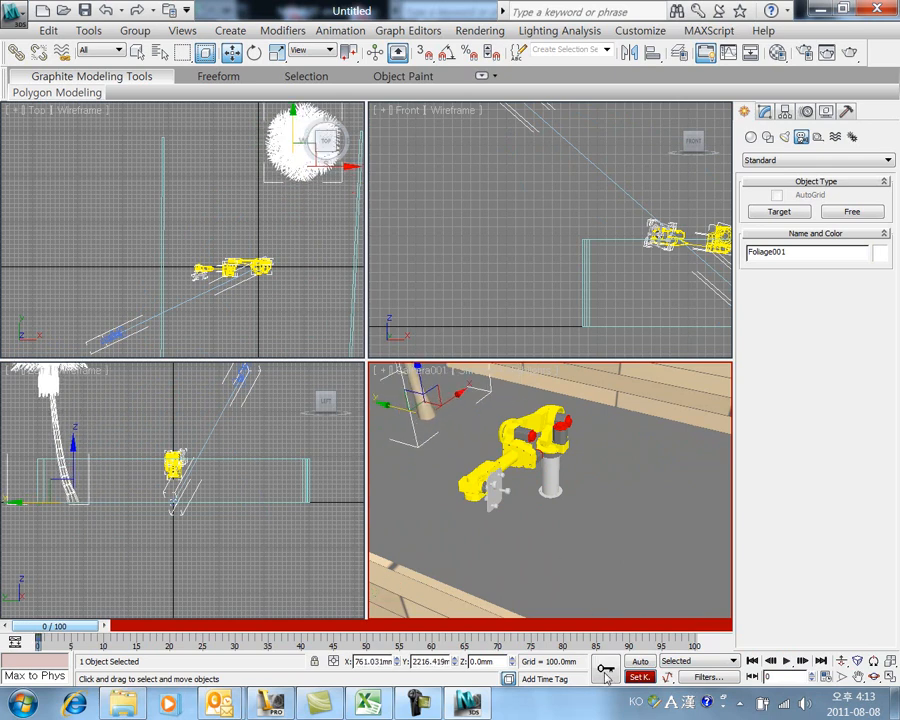
{"action": "left_click_drag", "start_coordinate": [90, 627], "coordinate": [700, 632]}
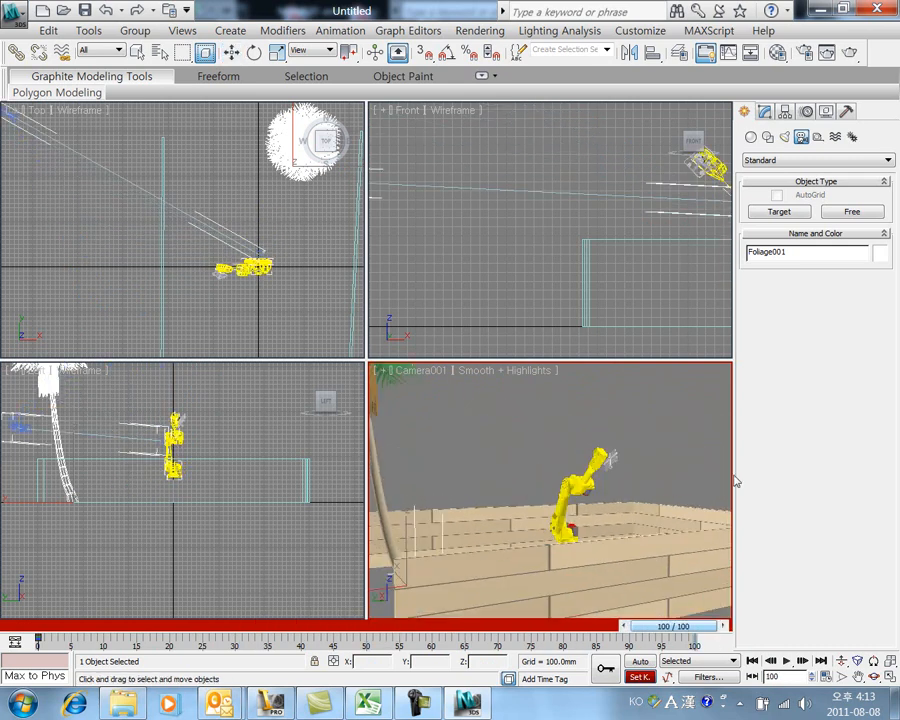
Maximize the Camera001 view, play the animation with the relocated tree, and return to frame 0
{"action": "left_click", "coordinate": [701, 458]}
{"action": "left_click", "coordinate": [889, 677]}
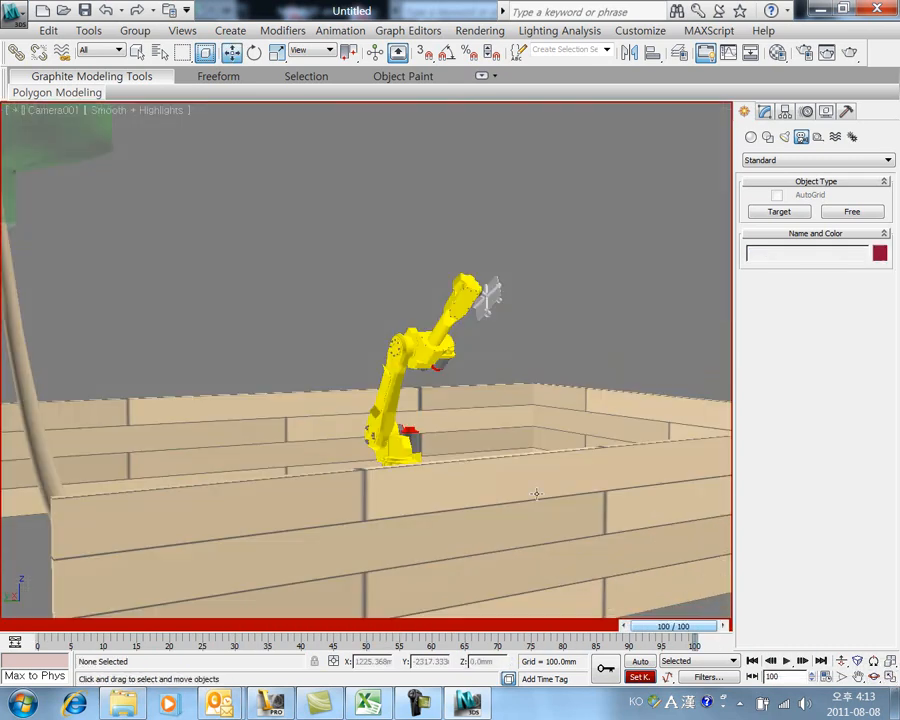
{"action": "left_click", "coordinate": [584, 266]}
{"action": "left_click", "coordinate": [787, 660]}
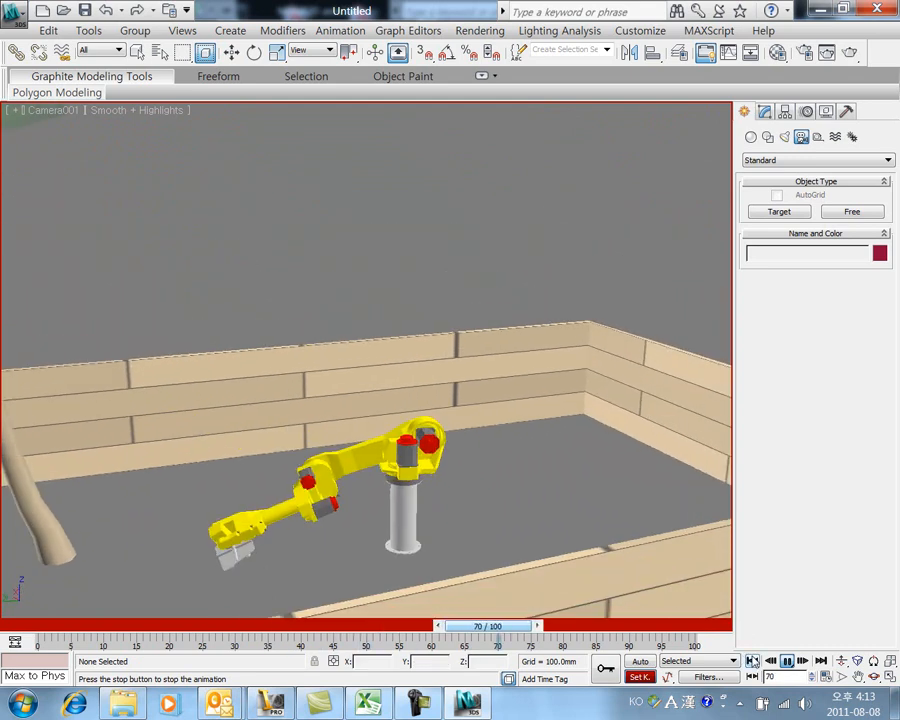
{"action": "left_click", "coordinate": [753, 661]}
Switch the maximized viewport to Perspective to inspect the whole scene, and return it to the Camera001 view
{"action": "middle_click_drag", "start_coordinate": [476, 432], "coordinate": [337, 349]}
{"action": "left_click", "coordinate": [66, 110]}
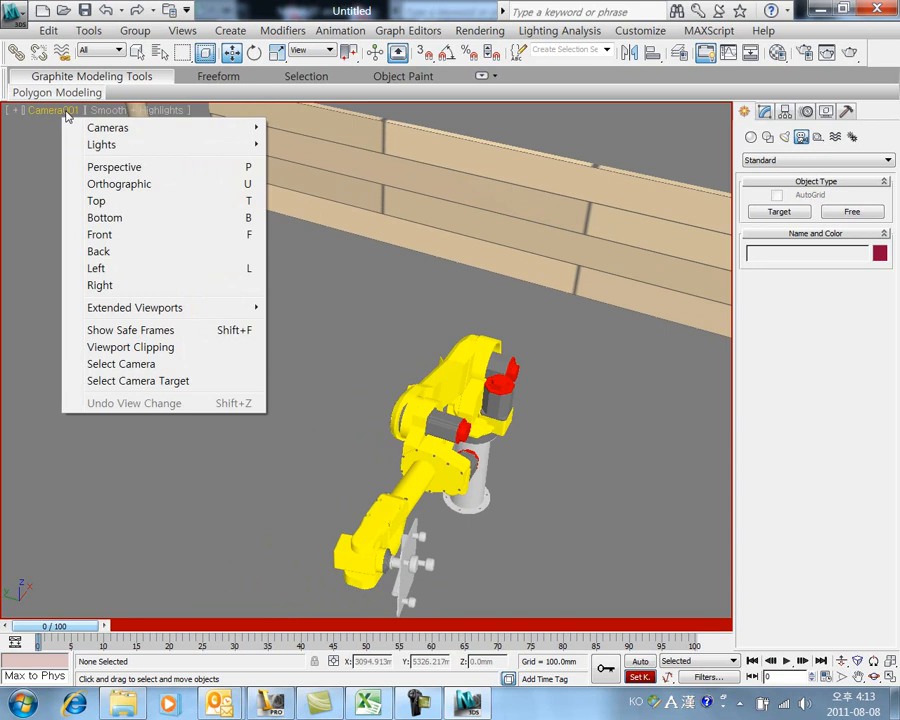
{"action": "left_click", "coordinate": [137, 168]}
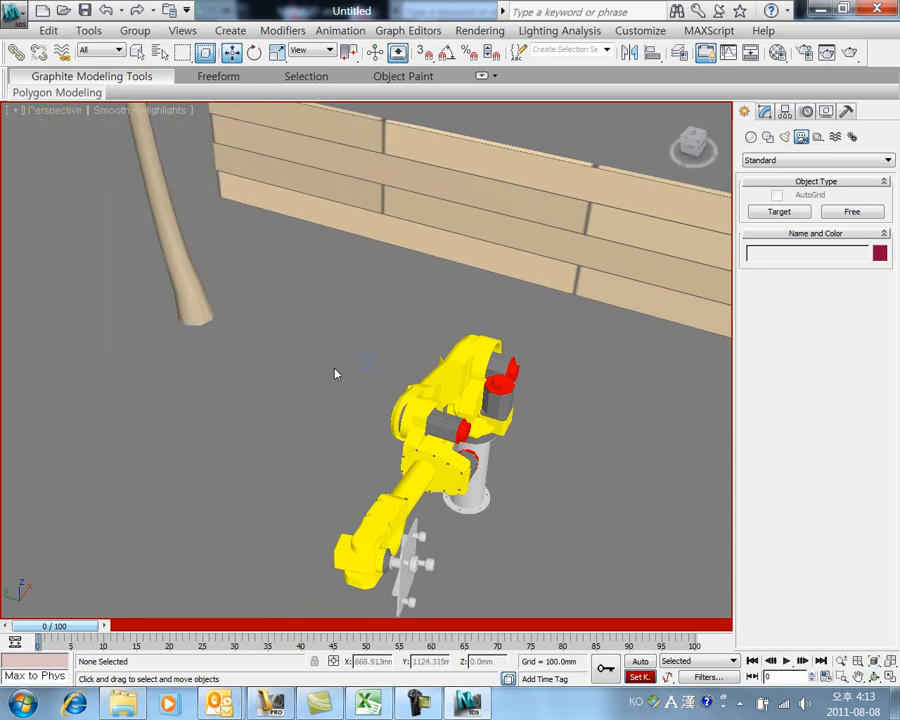
{"action": "scroll", "coordinate": [312, 325], "scroll_direction": "down", "scroll_amount": 10}
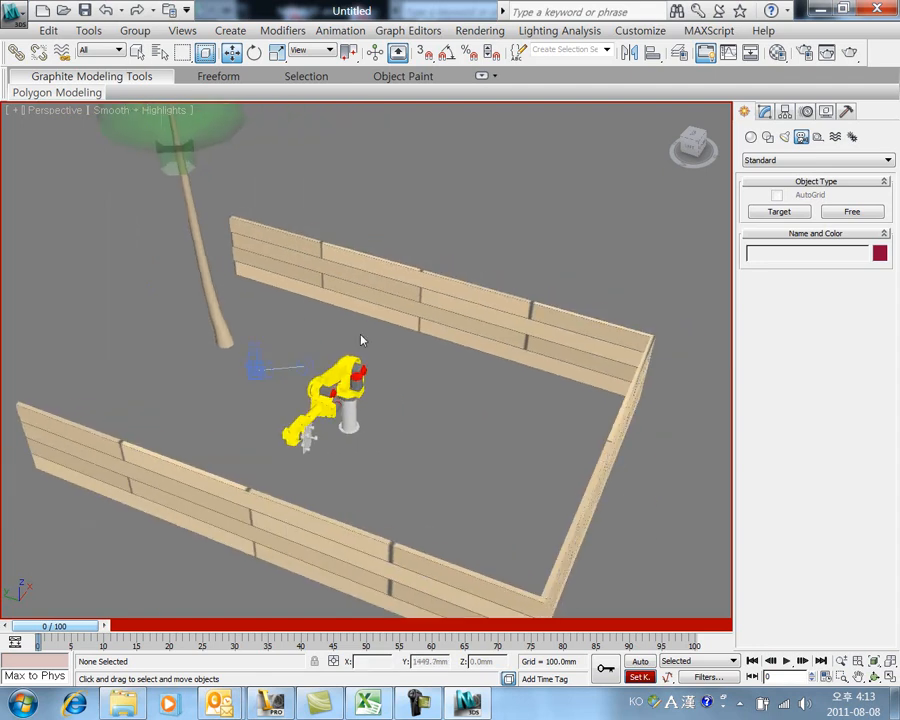
{"action": "scroll", "coordinate": [456, 406], "scroll_direction": "up", "scroll_amount": 3}
{"action": "middle_click_drag", "start_coordinate": [418, 385], "coordinate": [422, 392]}
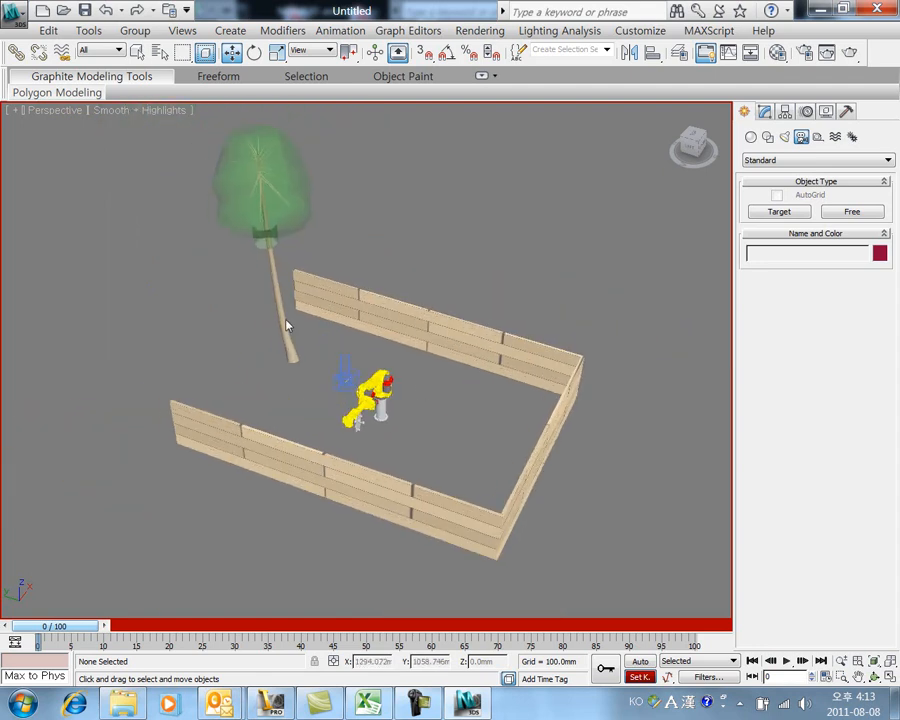
{"action": "left_click", "coordinate": [60, 114]}
{"action": "mouse_move", "coordinate": [70, 128]}
{"action": "left_click", "coordinate": [296, 130]}
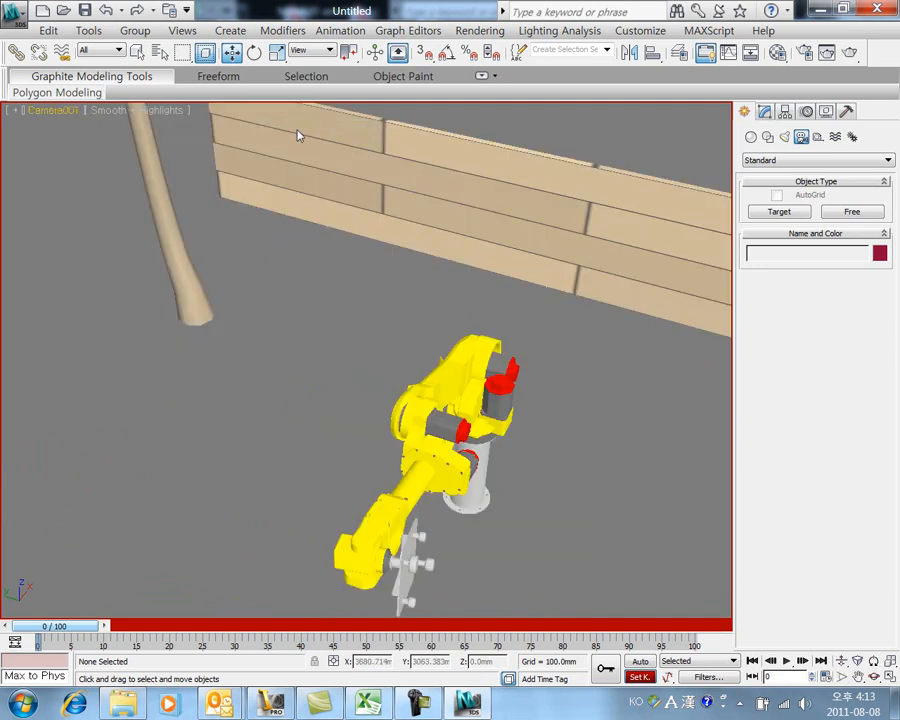
Switch the viewport to Perspective, frame the robot with the fence and tree from a new angle, and render frame 0
{"action": "left_click", "coordinate": [57, 117]}
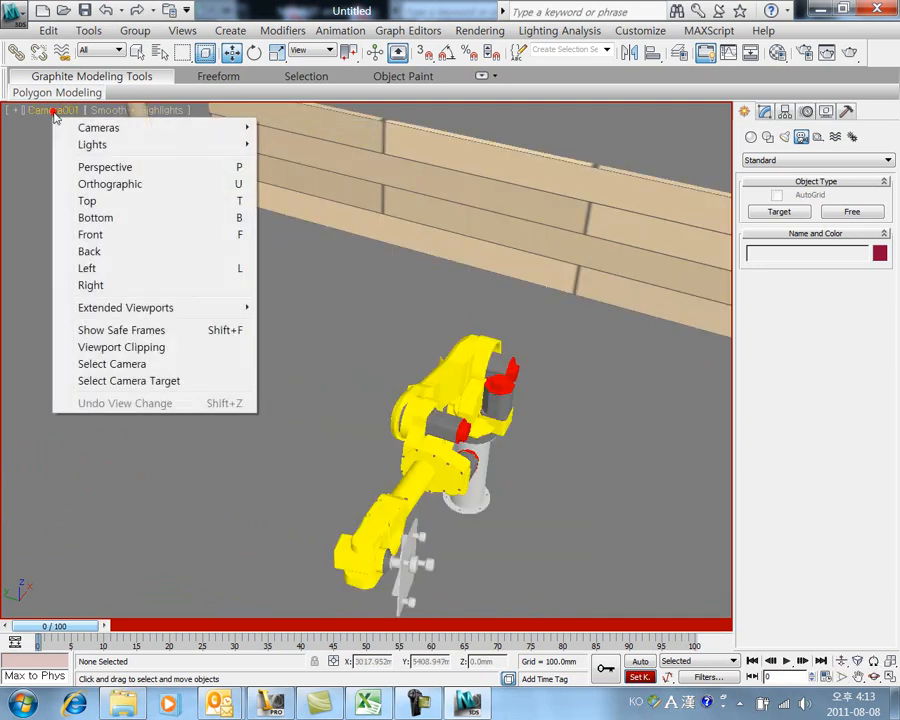
{"action": "left_click", "coordinate": [104, 170]}
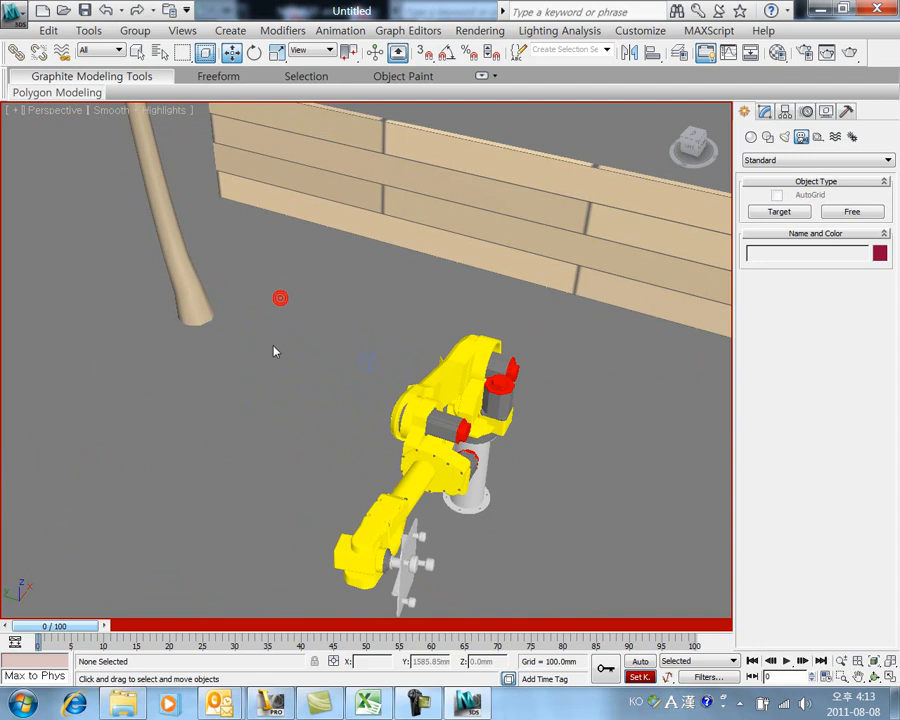
{"action": "scroll", "coordinate": [228, 340], "scroll_direction": "down", "scroll_amount": 5}
{"action": "scroll", "coordinate": [198, 271], "scroll_direction": "down", "scroll_amount": 3}
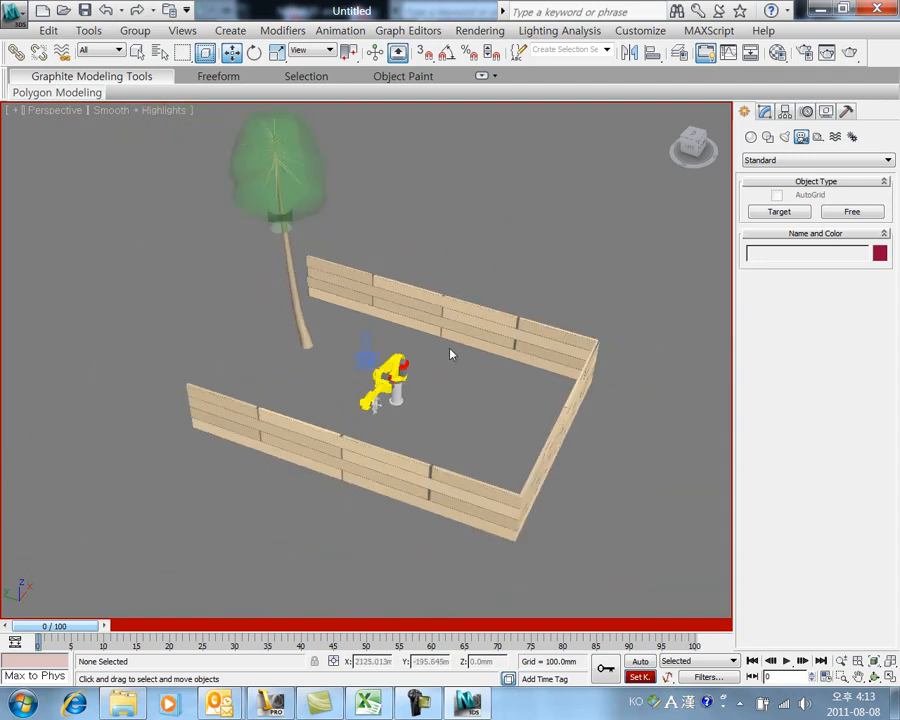
{"action": "middle_click_drag", "start_coordinate": [421, 380], "coordinate": [476, 440], "text": "alt"}
{"action": "scroll", "coordinate": [470, 414], "scroll_direction": "up", "scroll_amount": 3}
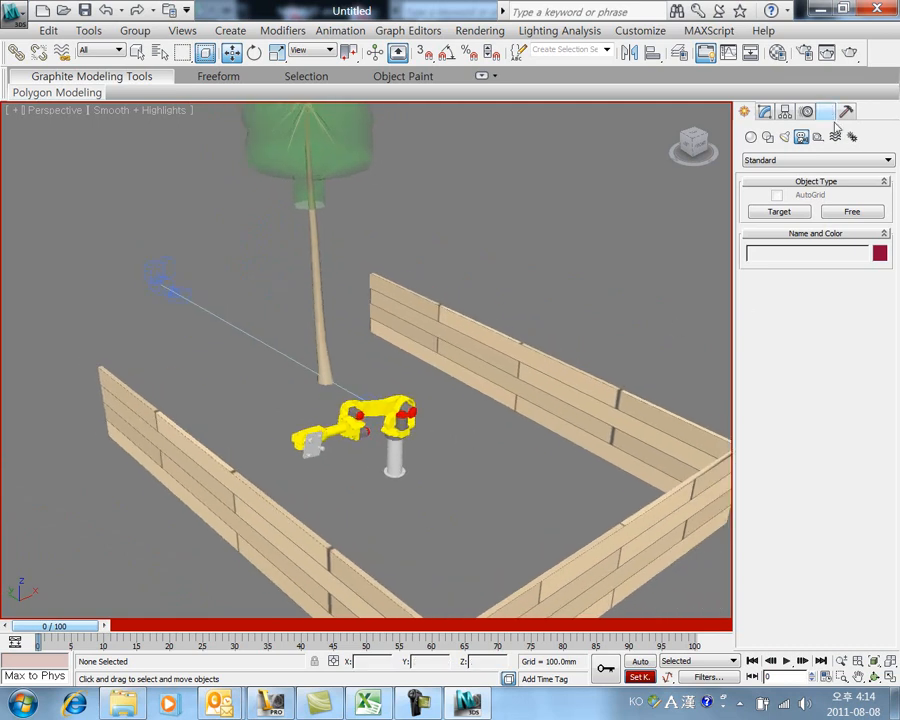
{"action": "left_click", "coordinate": [805, 55]}
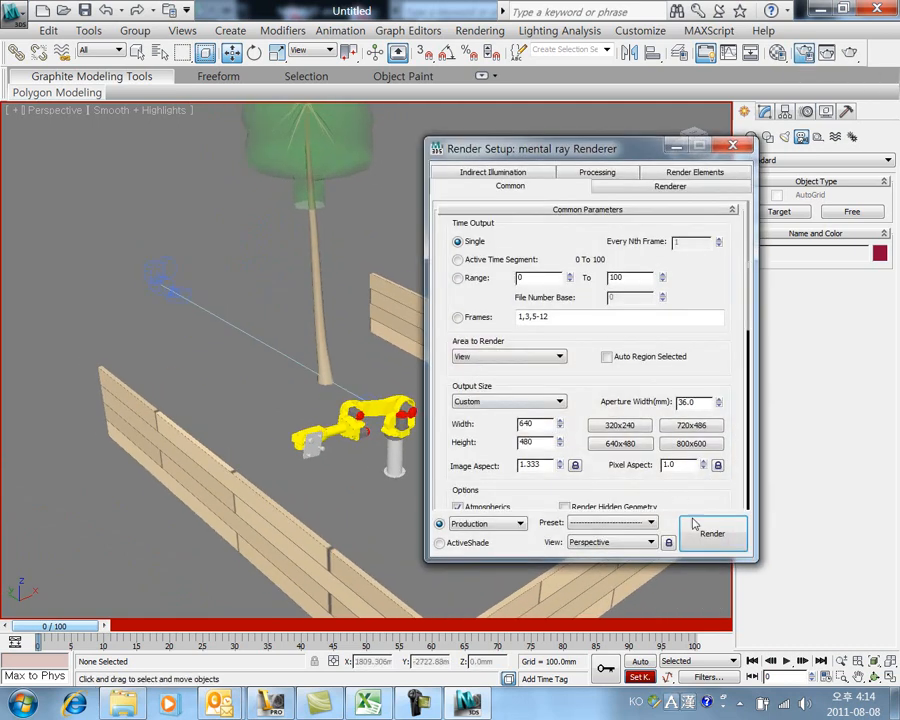
{"action": "left_click", "coordinate": [708, 530]}
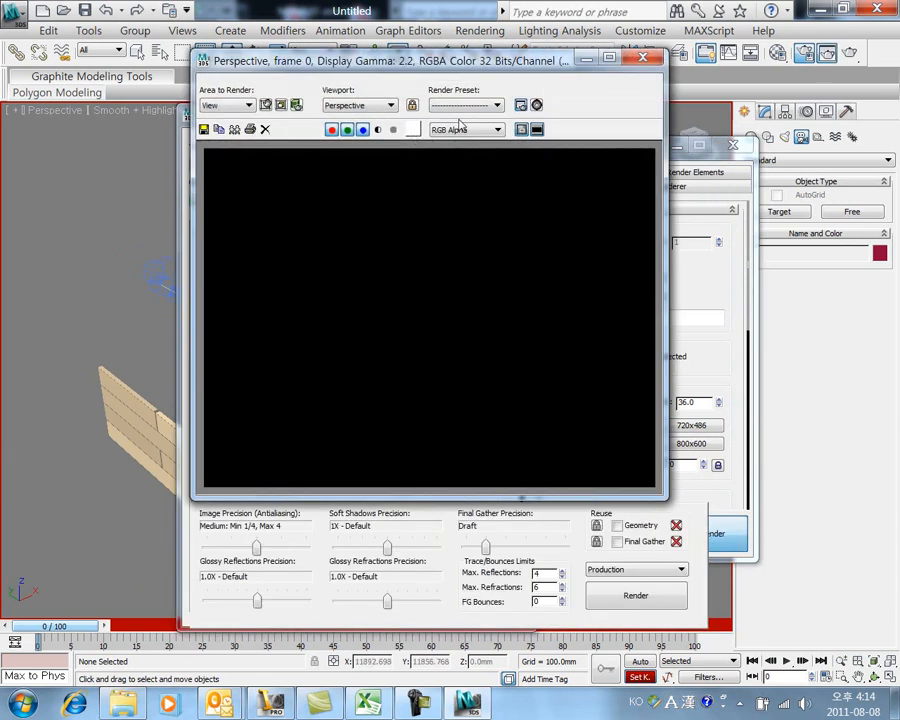